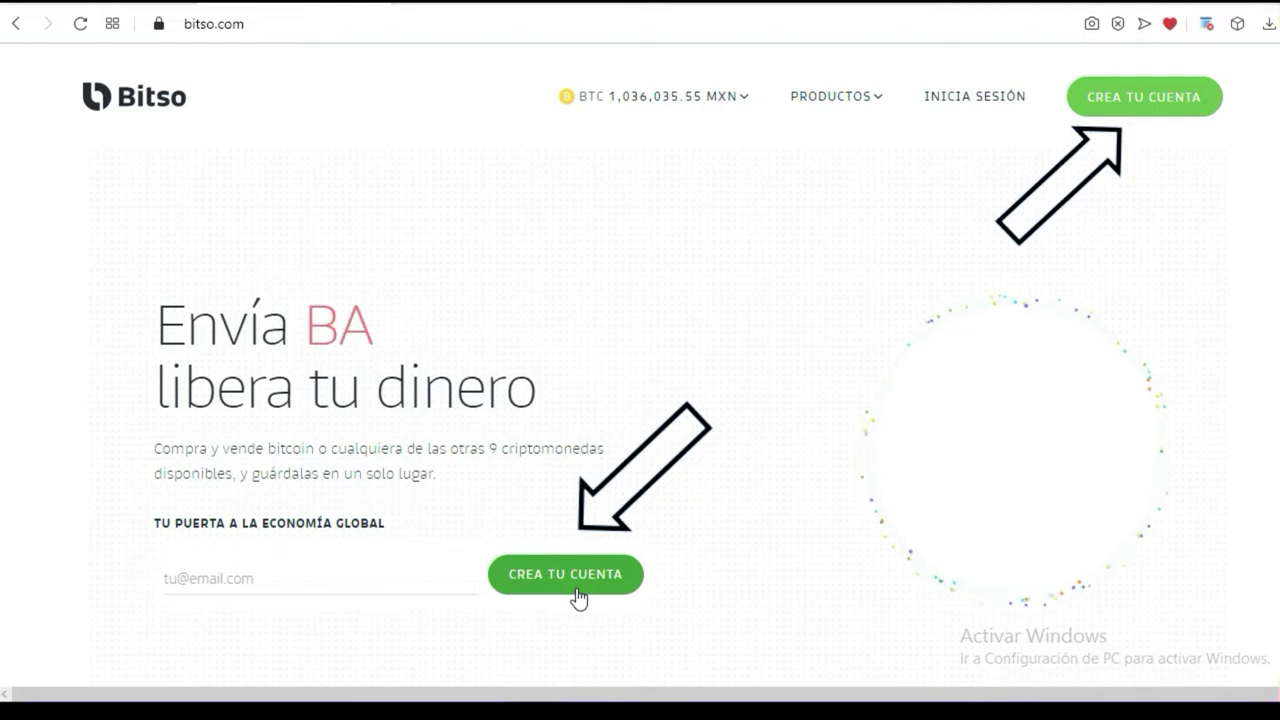
Step: Start a new Bitso account with the CREA TU CUENTA button on the homepage
left_click(1127, 108)
mouse_move(1126, 109)
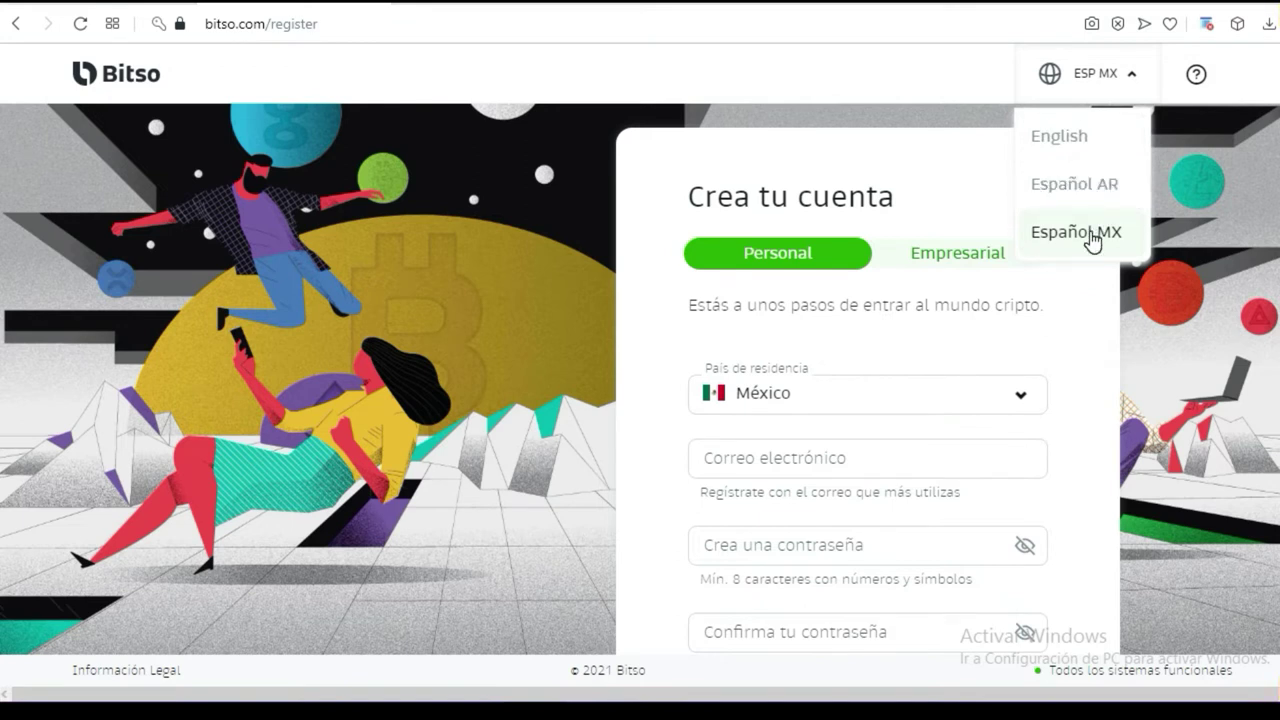
left_click(1092, 240)
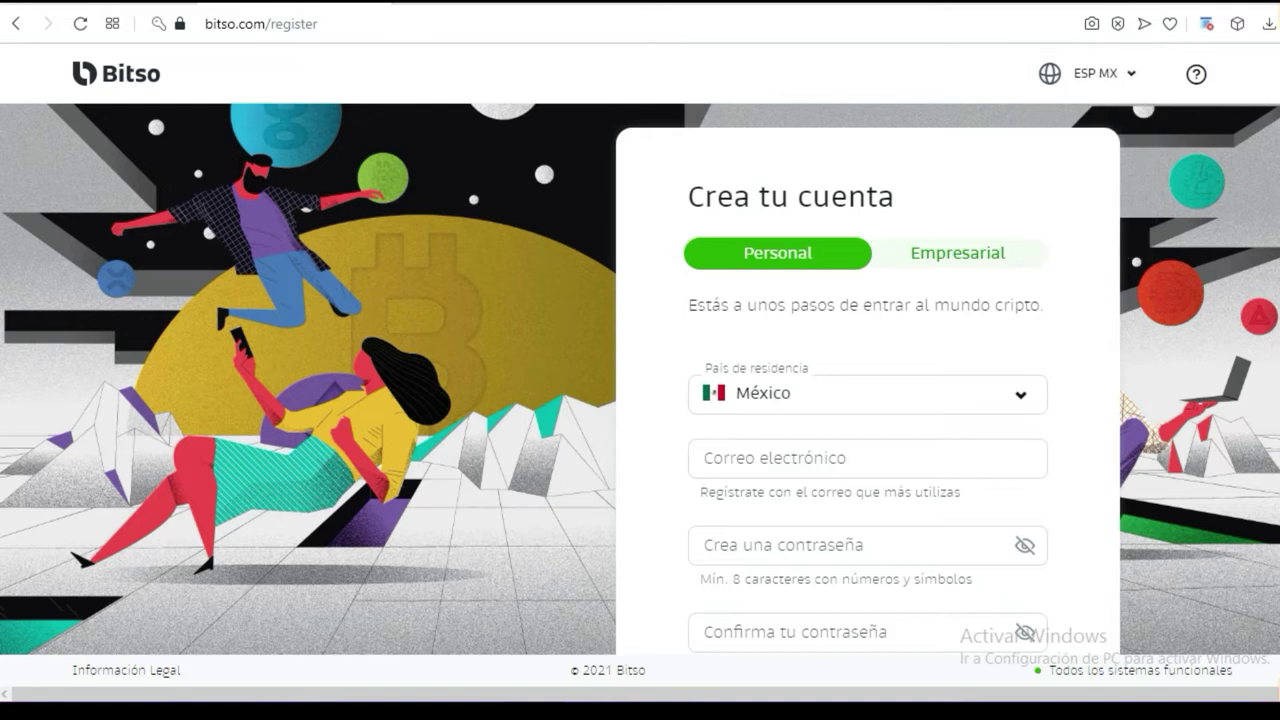
scroll(742, 137, "down", 2)
scroll(742, 137, "up", 2)
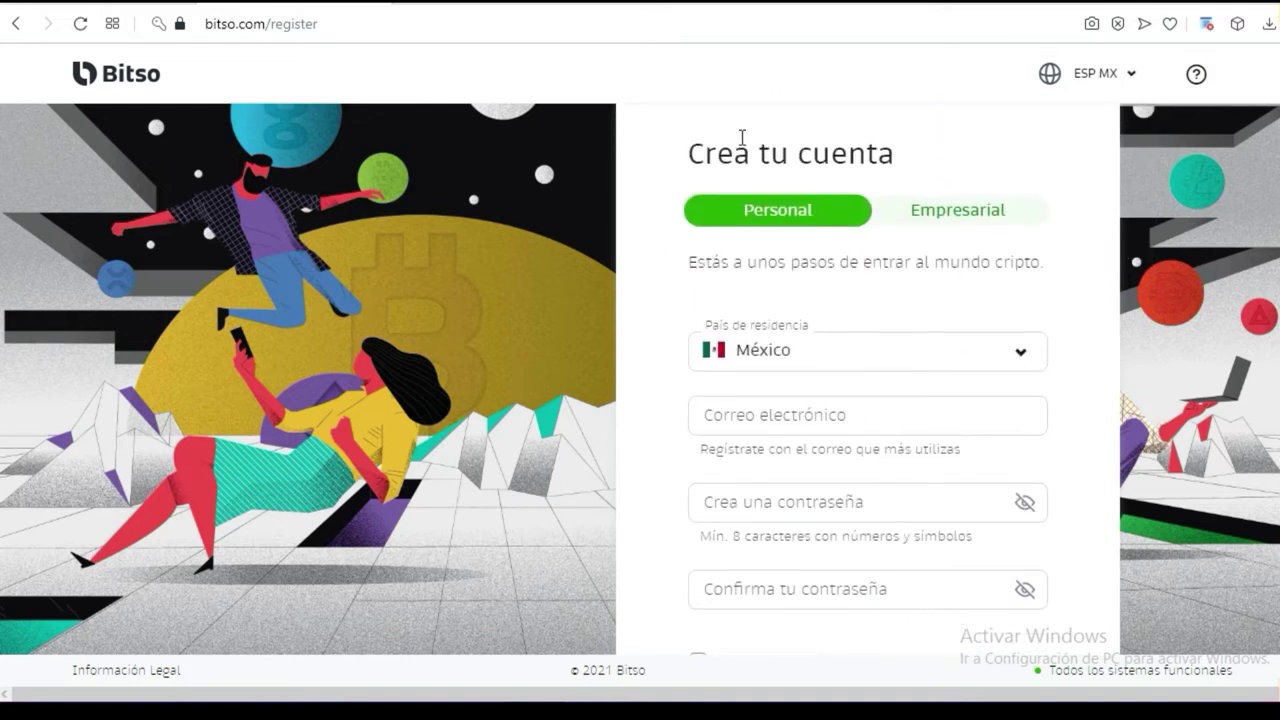
left_click(750, 210)
scroll(1100, 270, "down", 1)
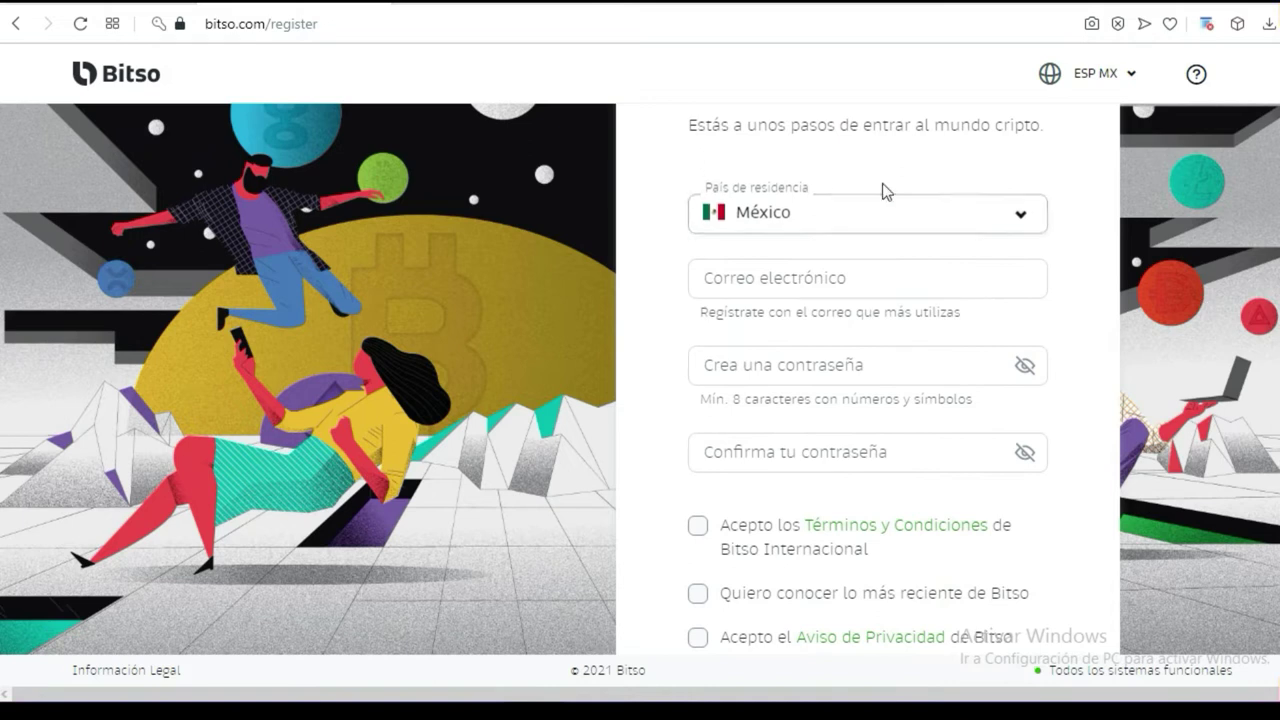
left_click(1021, 218)
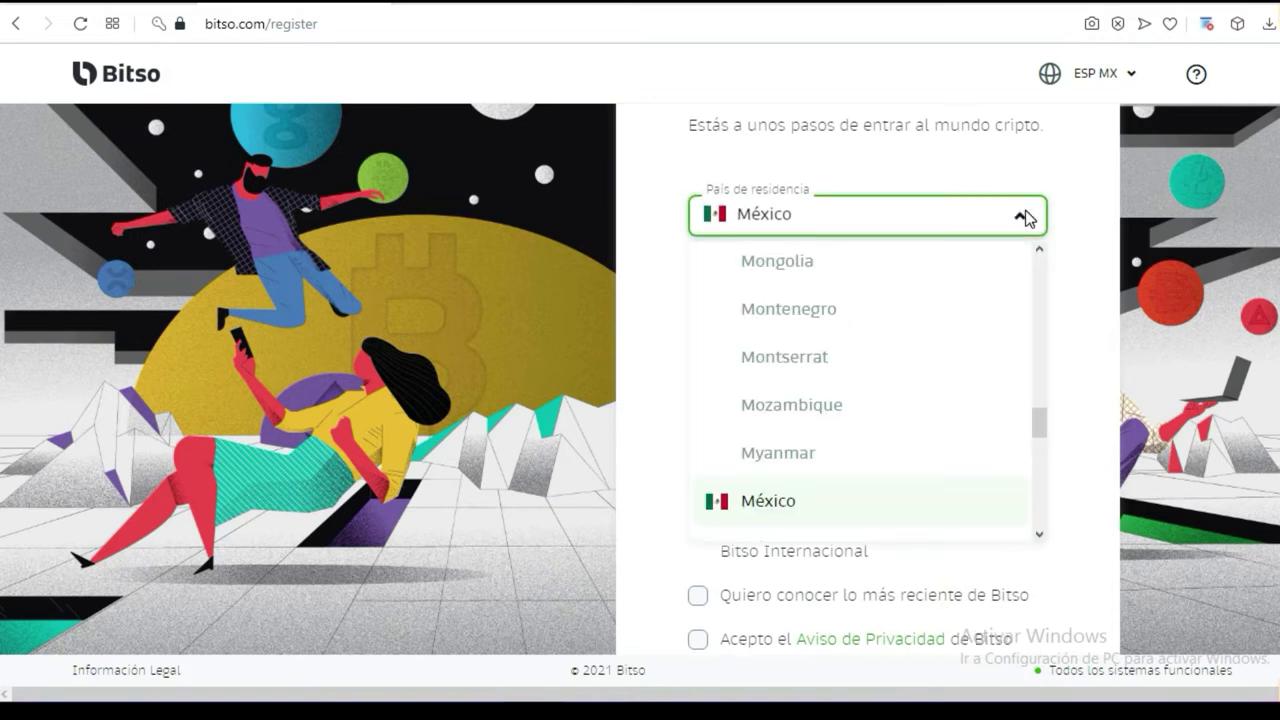
left_click_drag(1040, 423, 1012, 267)
scroll(1012, 267, "up", 1)
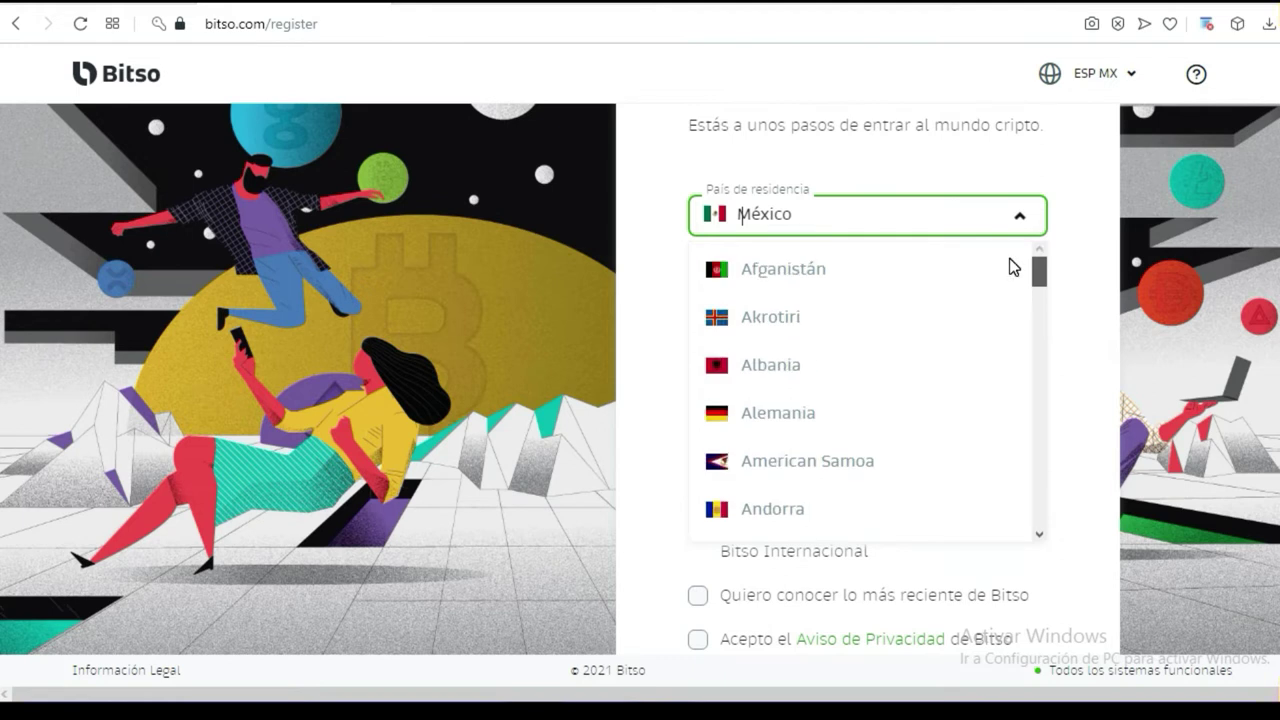
left_click(1028, 218)
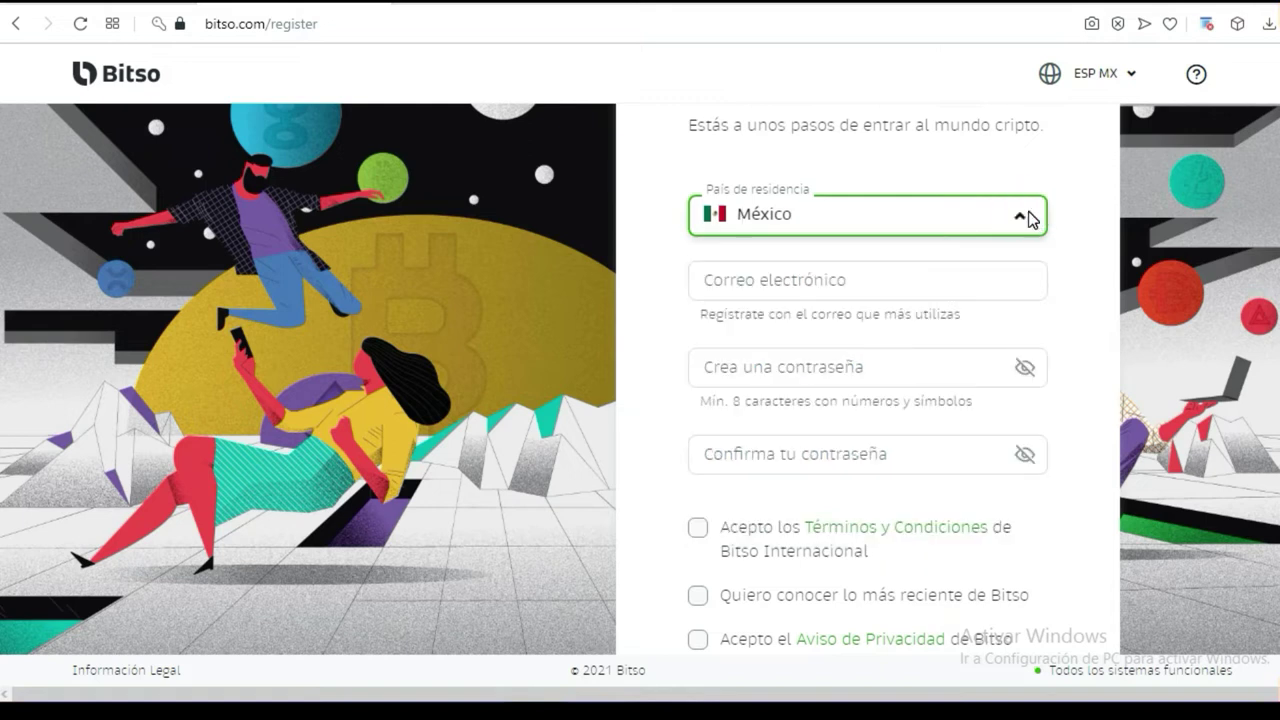
left_click(1090, 255)
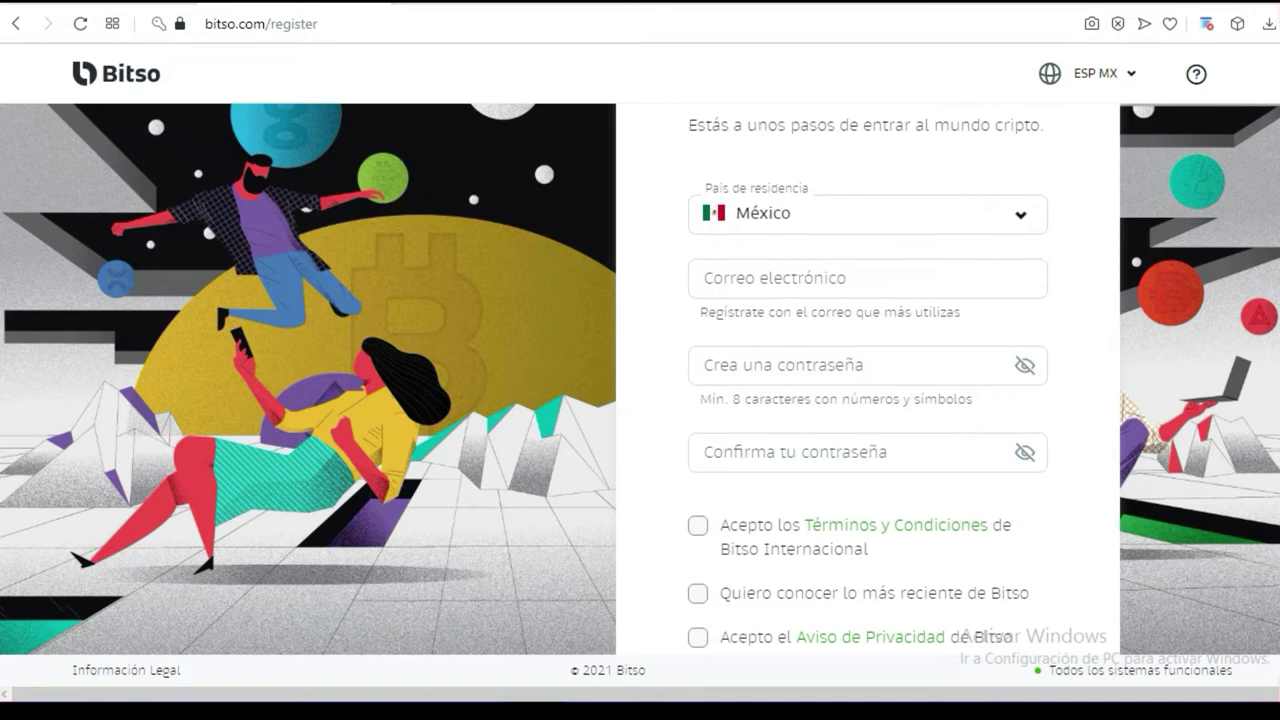
scroll(1256, 270, "down", 1)
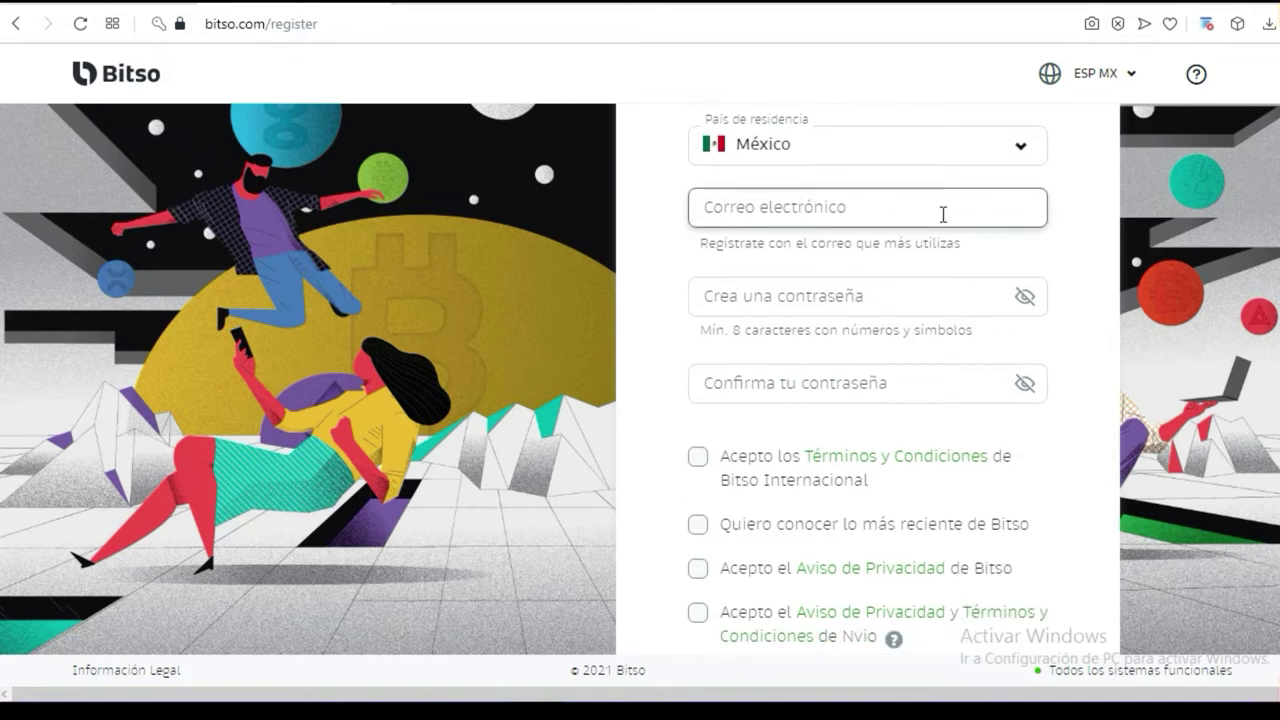
Step: Fill the Correo electrónico field with the browser's first saved email suggestion
left_click(746, 207)
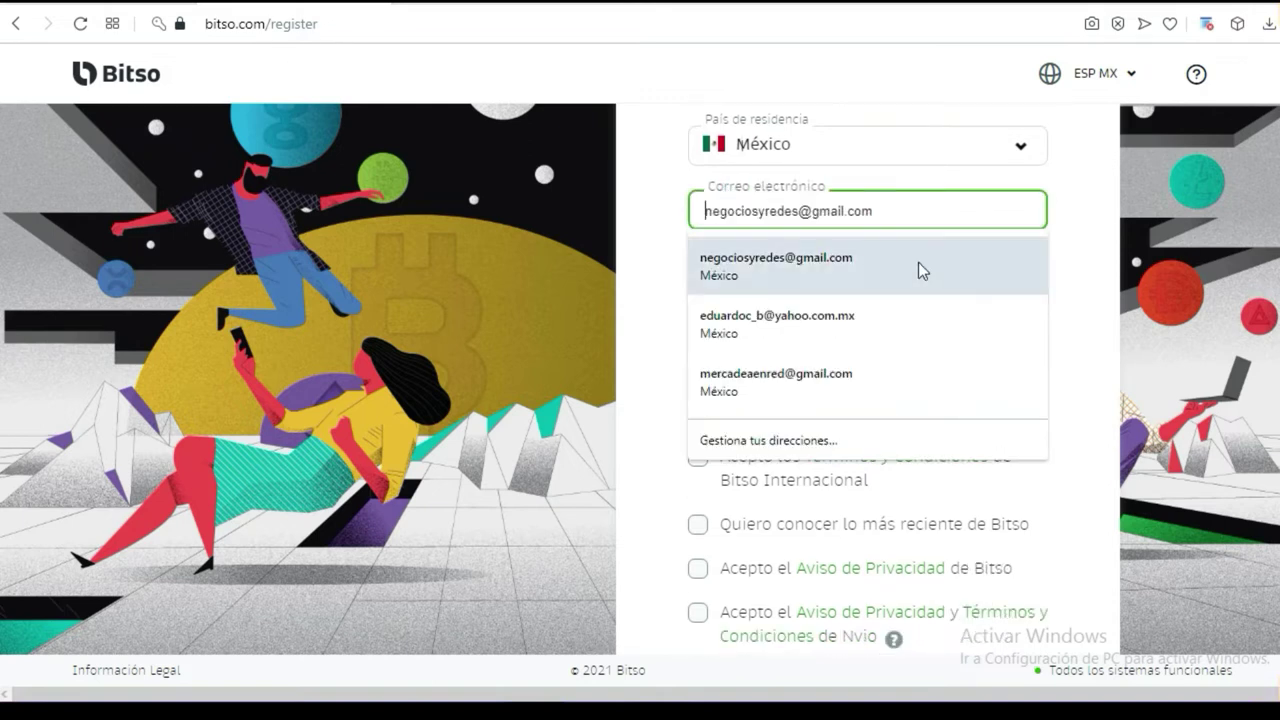
left_click(949, 277)
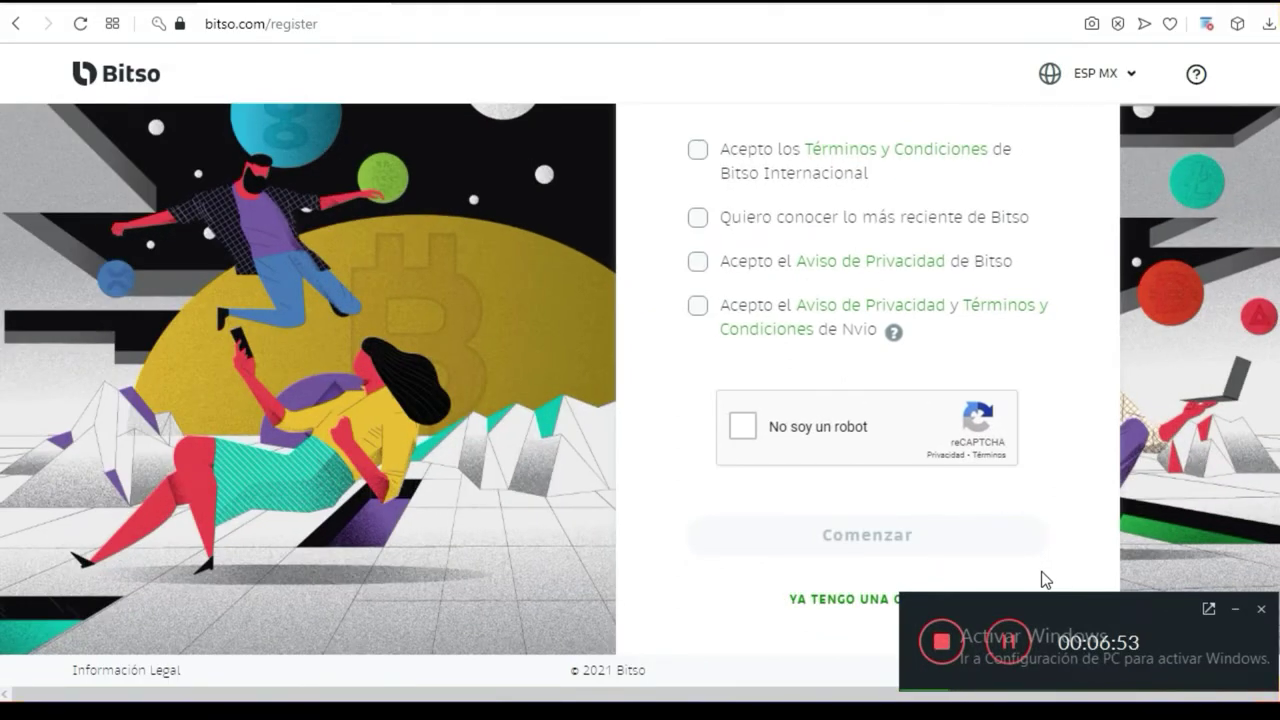
left_click(1234, 610)
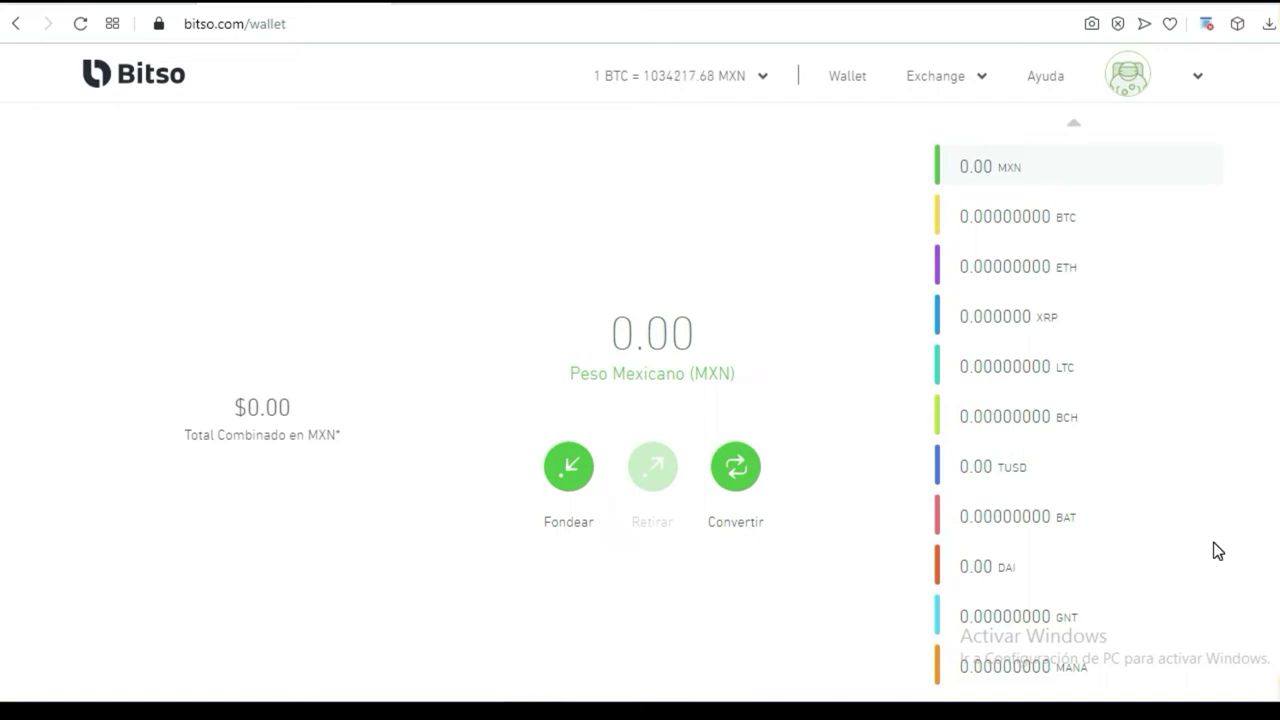
Step: Finish registration and land on the Wallet page with every balance at $0.00 MXN
mouse_move(1203, 86)
Step: From Perfil, copy the ID de usuario and select the TU LIGA DE REFERENCIA URL
left_click(1198, 128)
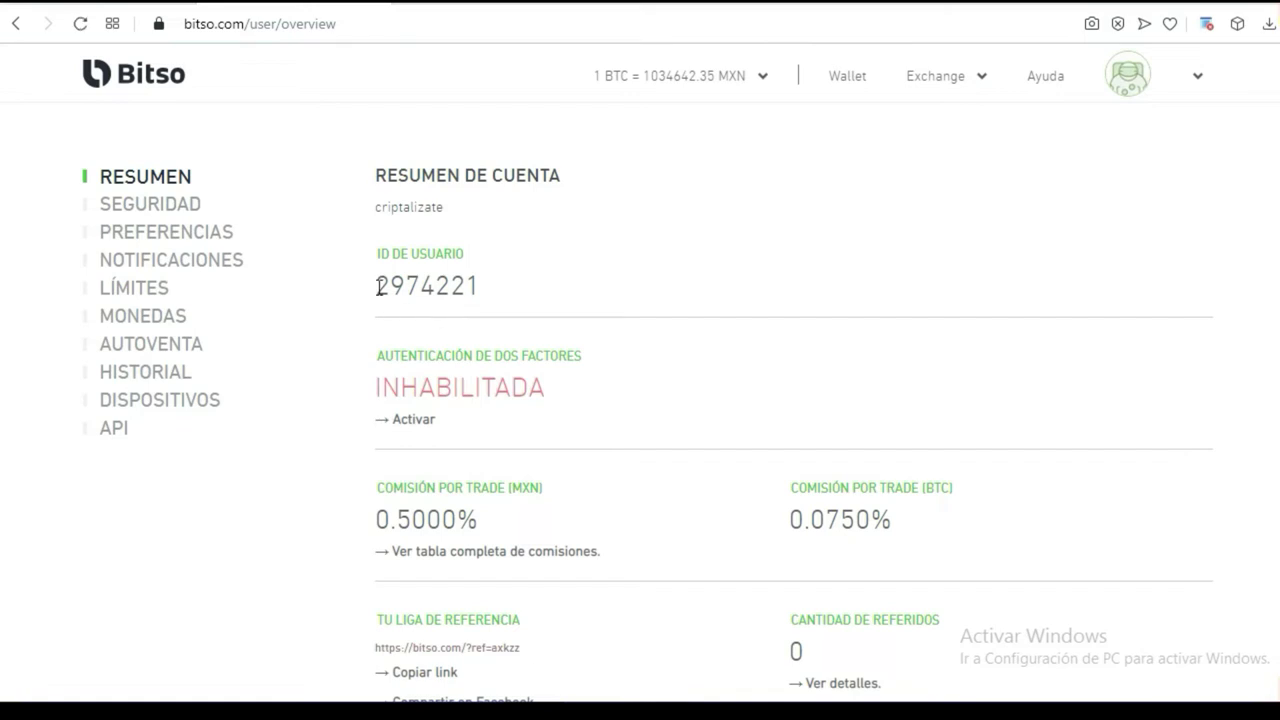
left_click_drag(369, 282, 481, 288)
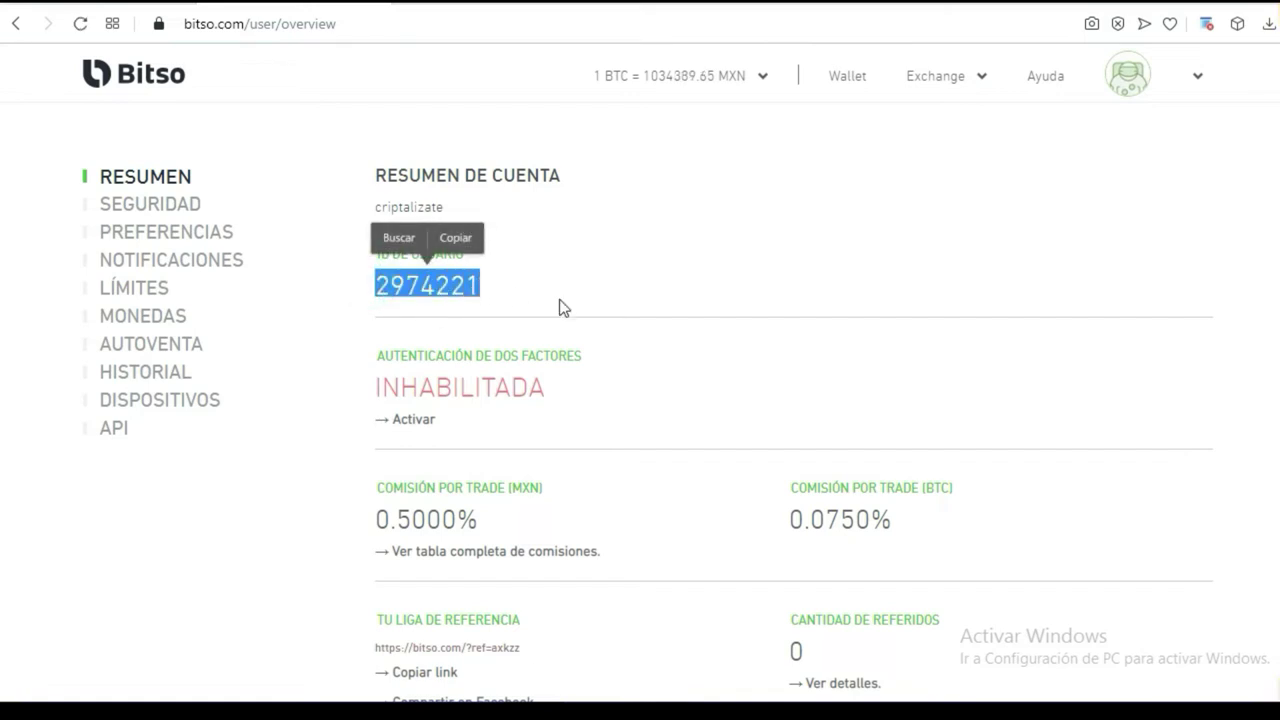
key("ctrl+c")
scroll(715, 286, "down", 2)
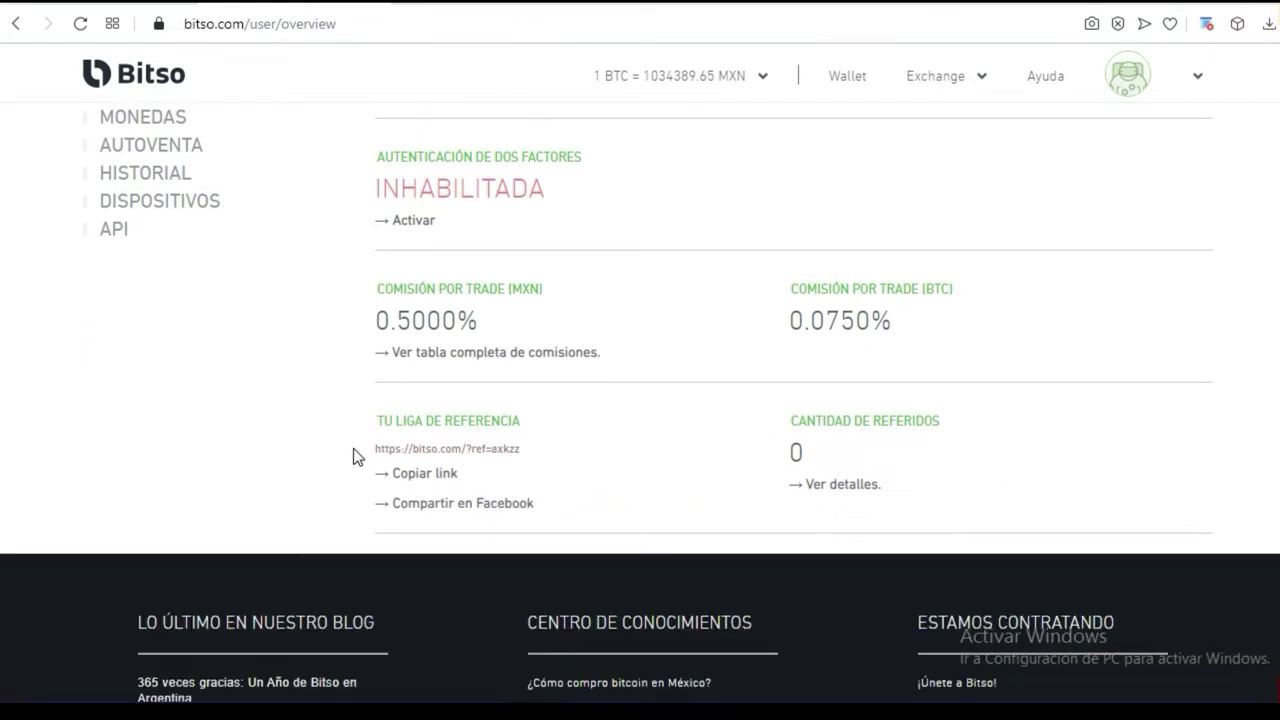
left_click_drag(350, 451, 596, 446)
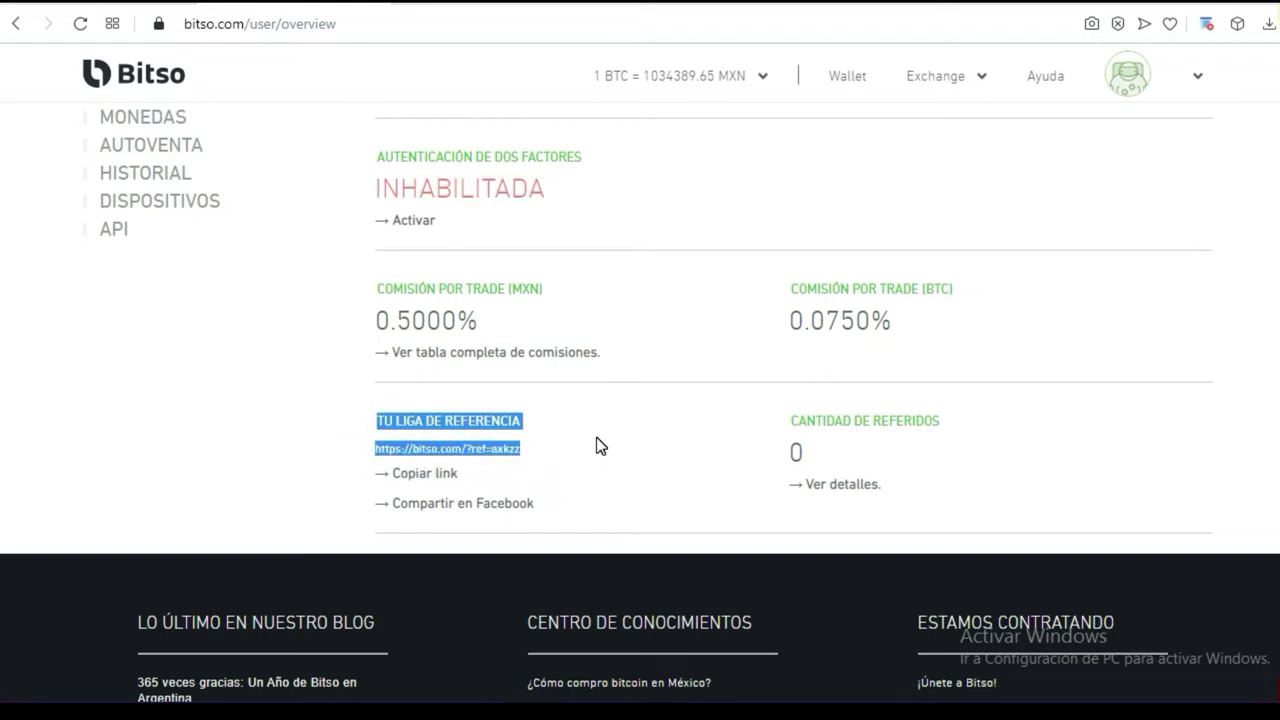
Step: Copy the referral URL under TU LIGA DE REFERENCIA until Copiado appears, then open account verification
left_click(631, 429)
left_click_drag(367, 430, 614, 483)
left_click(627, 478)
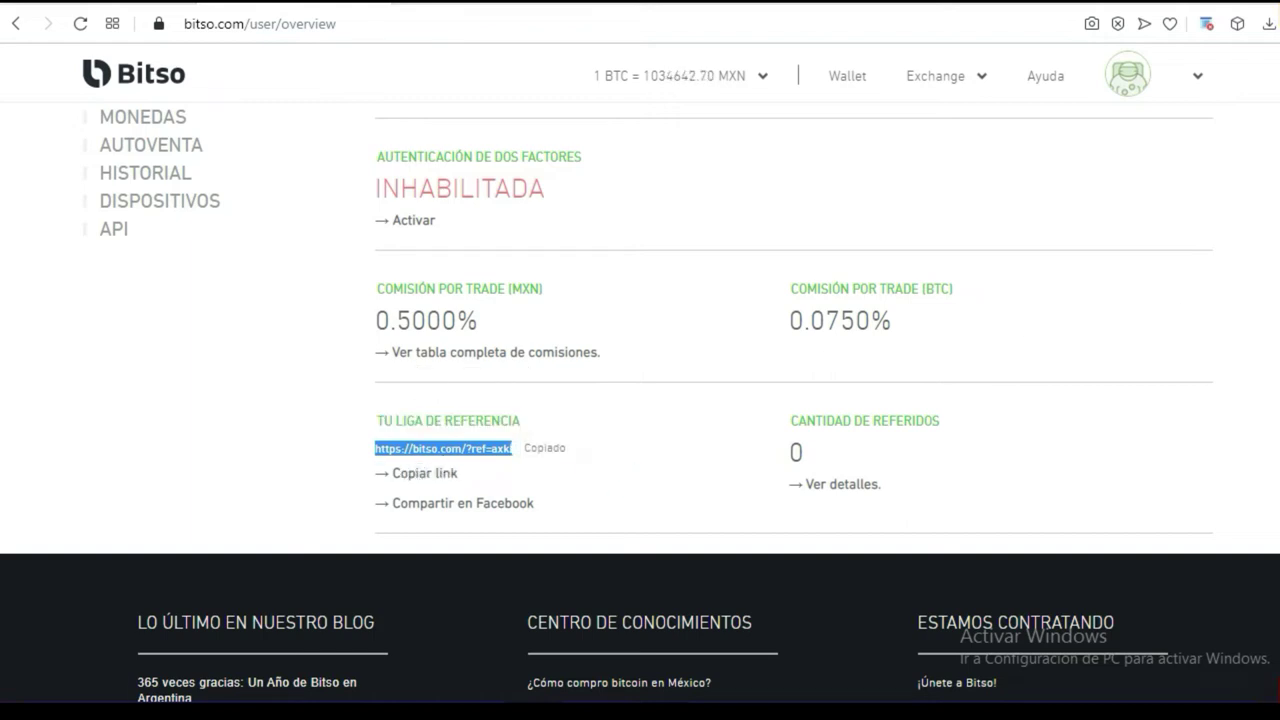
scroll(640, 400, "up", 2)
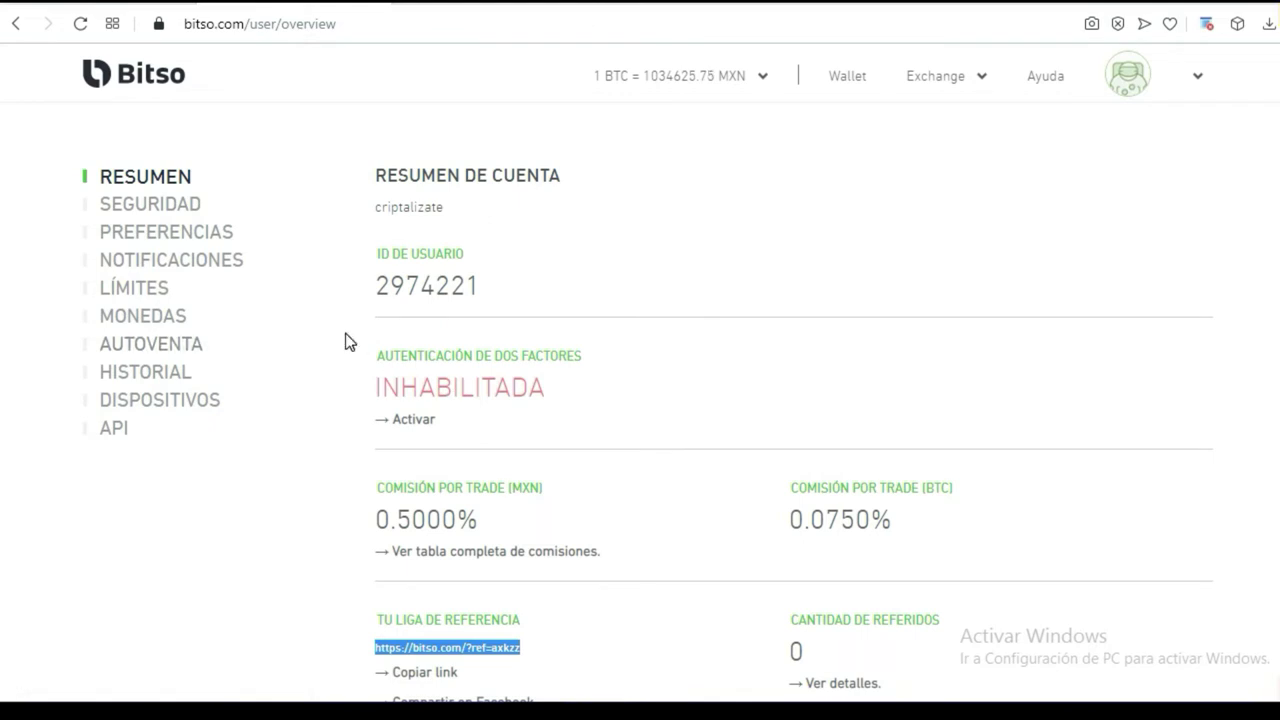
left_click(159, 210)
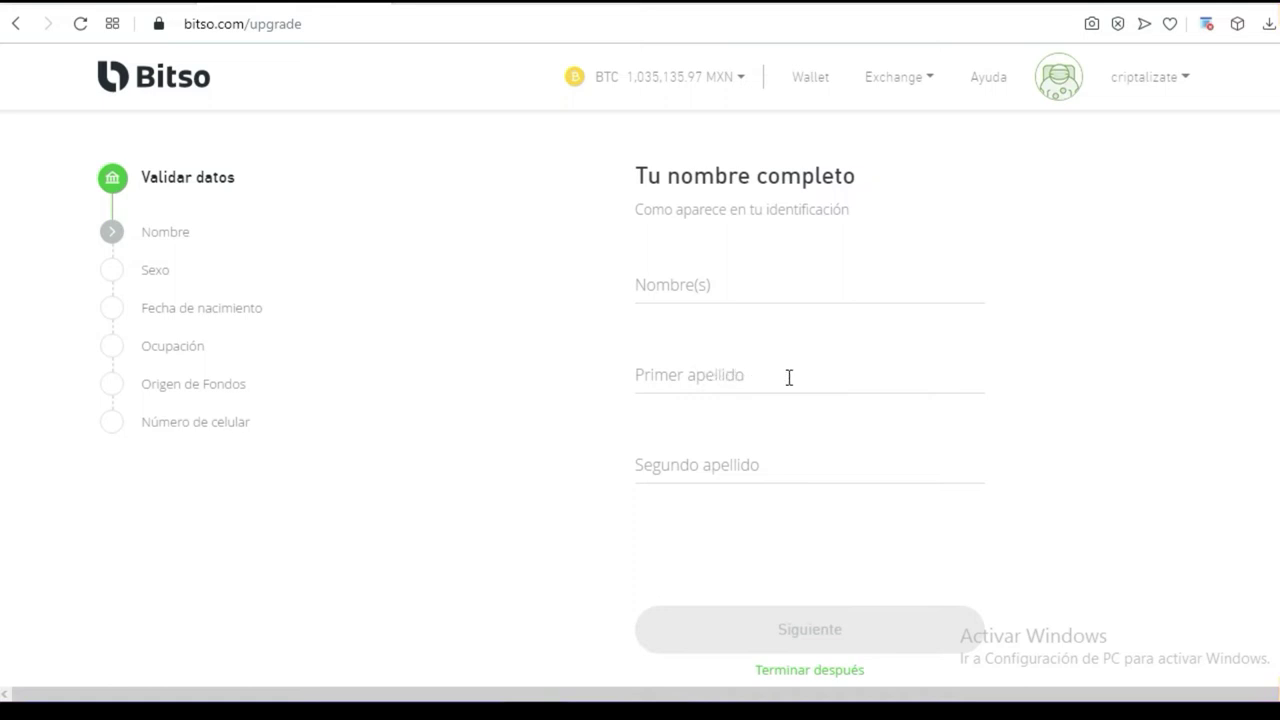
Step: Scroll through the empty Tu nombre completo form and start a screenshot capture
scroll(1189, 269, "down", 1)
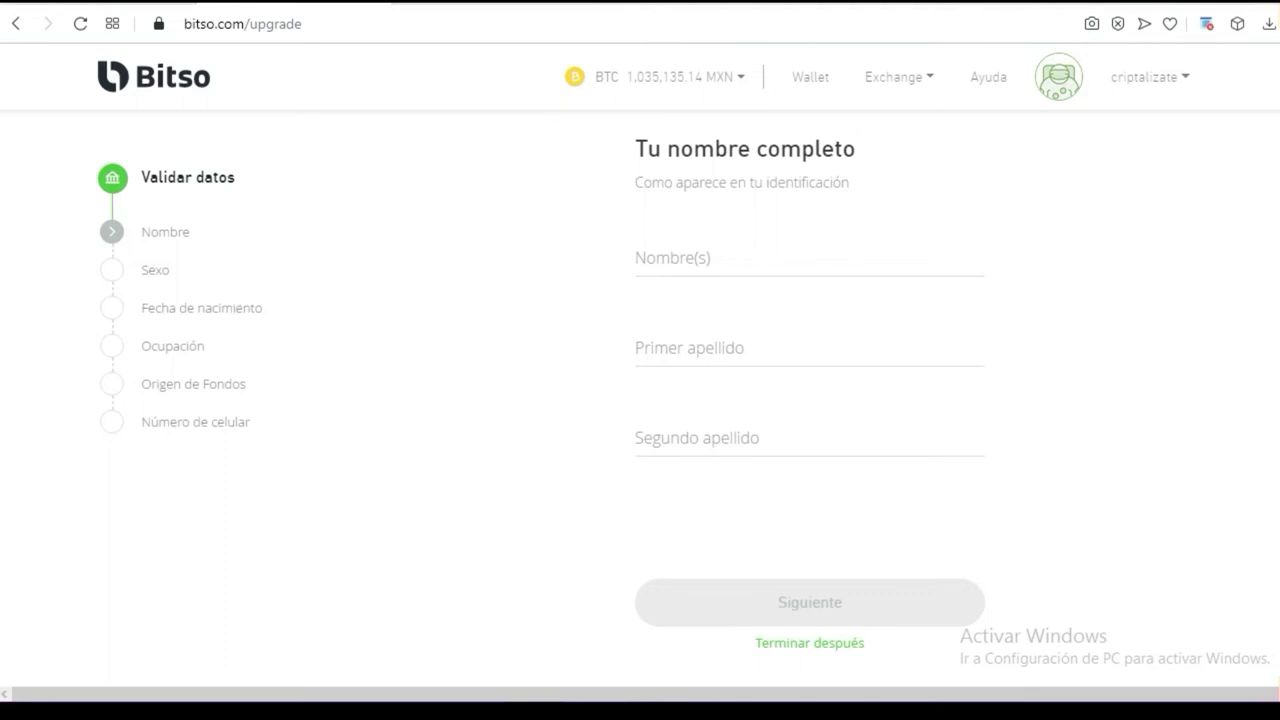
key("Print")
Step: Capture the form and point red arrows at Nombre(s), Primer apellido and Segundo apellido
left_click_drag(70, 117, 1272, 569)
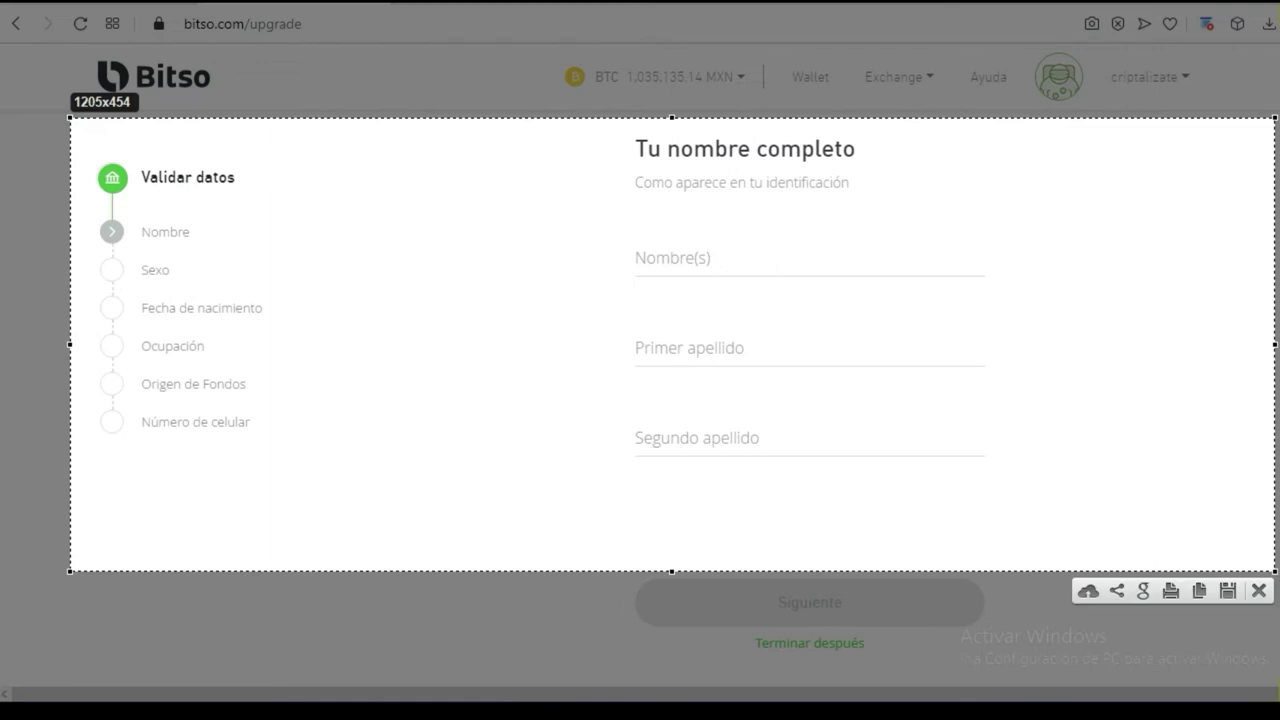
left_click_drag(682, 249, 710, 322)
key("ctrl+z")
left_click_drag(918, 206, 766, 256)
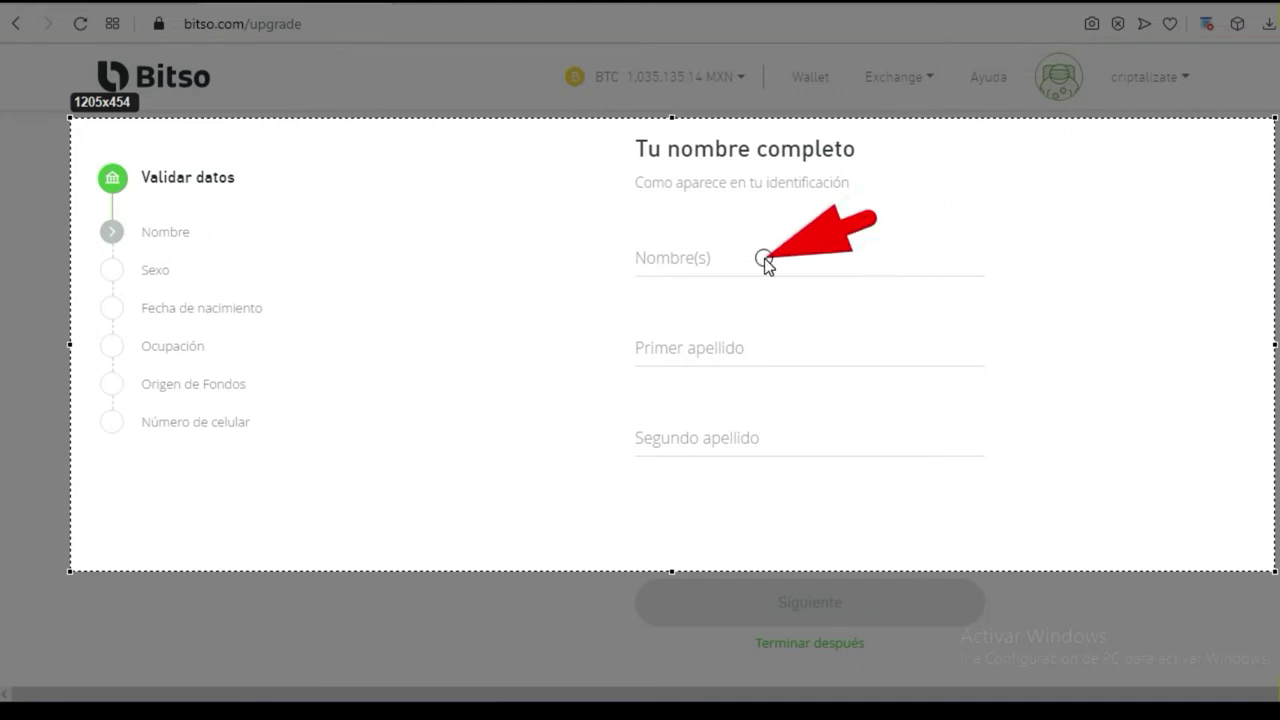
left_click_drag(870, 321, 795, 348)
left_click_drag(898, 398, 800, 438)
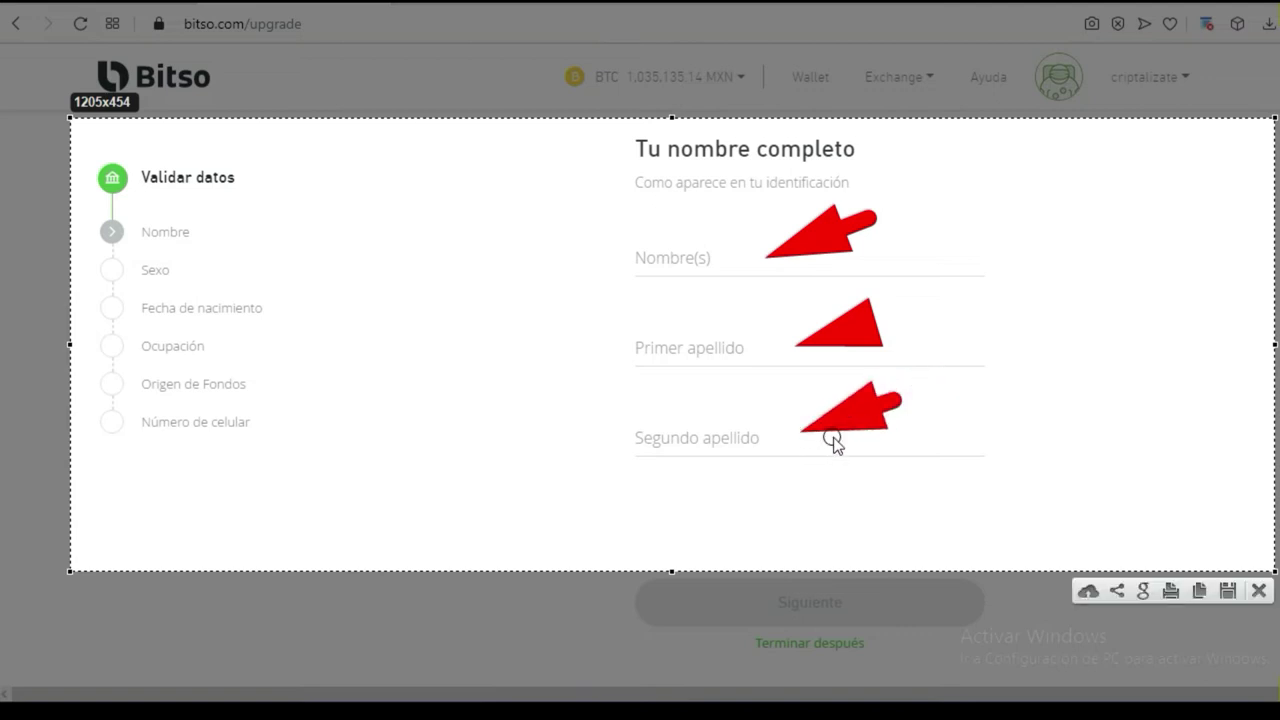
Step: Arrow the Sexo, Fecha de nacimiento, Ocupación, Origen de Fondos and Número de celular steps, then close
left_click_drag(255, 262, 184, 273)
left_click_drag(360, 280, 224, 346)
left_click_drag(314, 371, 264, 385)
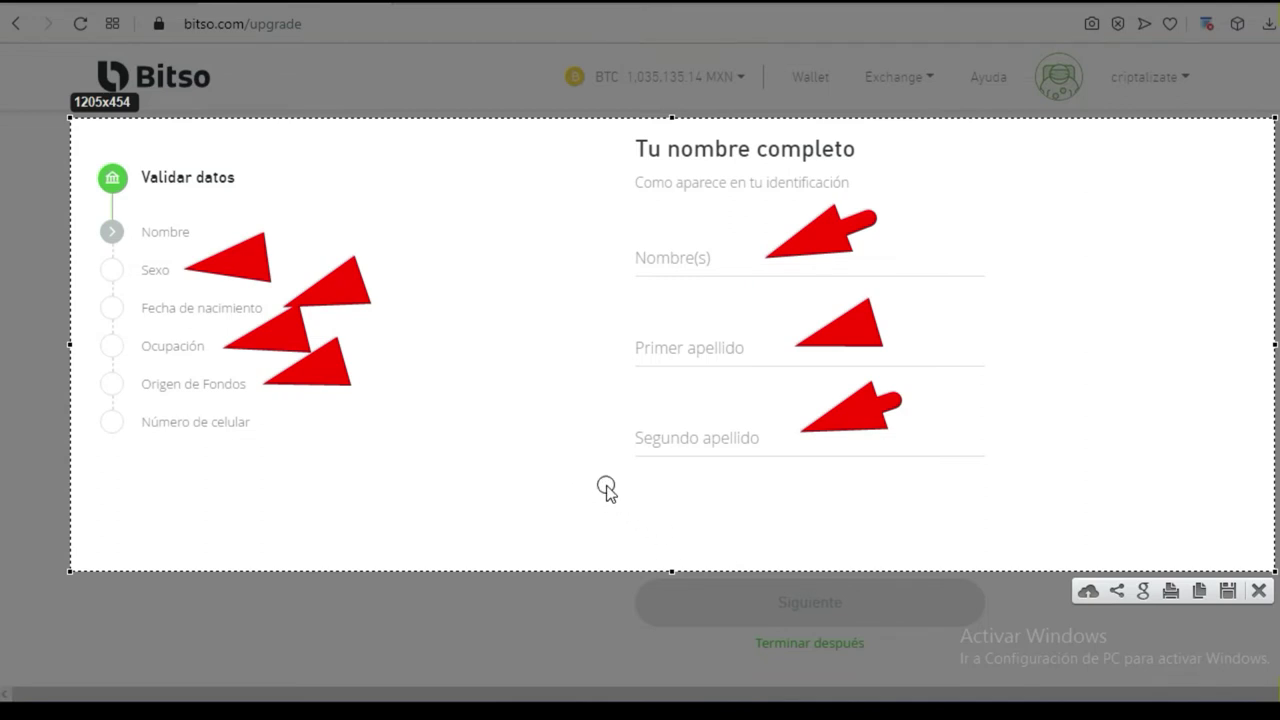
left_click_drag(335, 485, 259, 438)
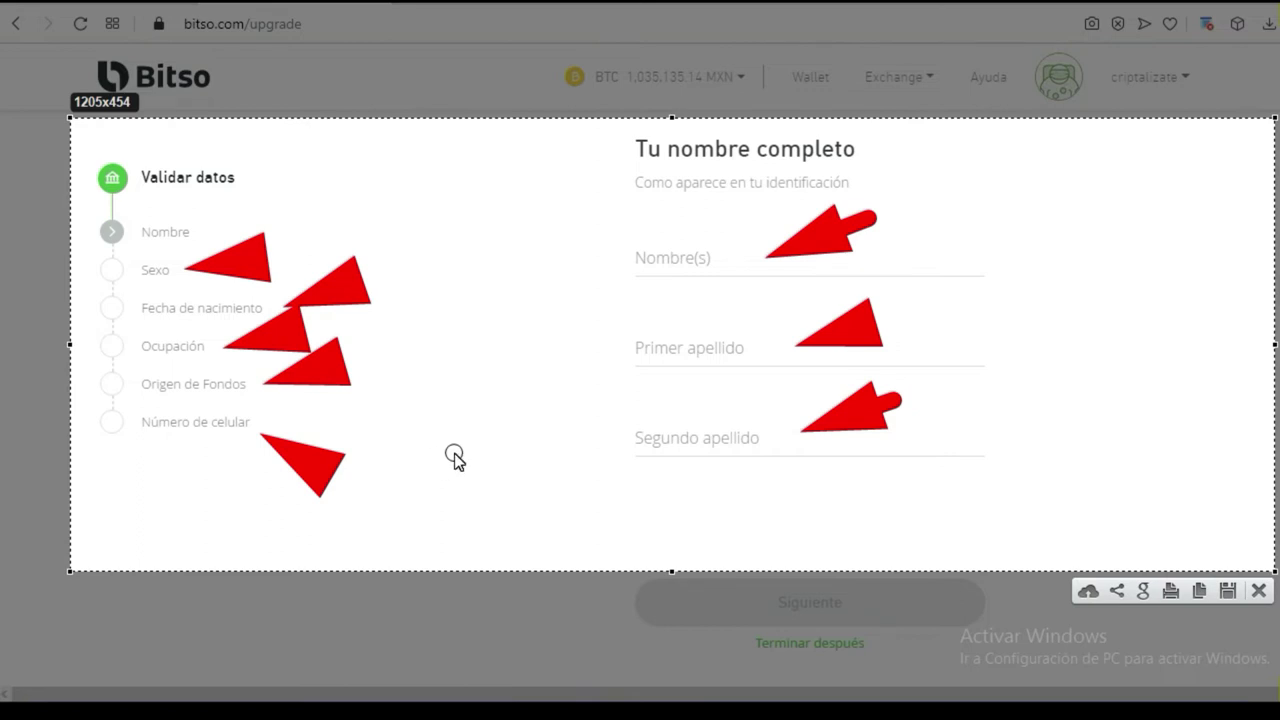
left_click(1259, 592)
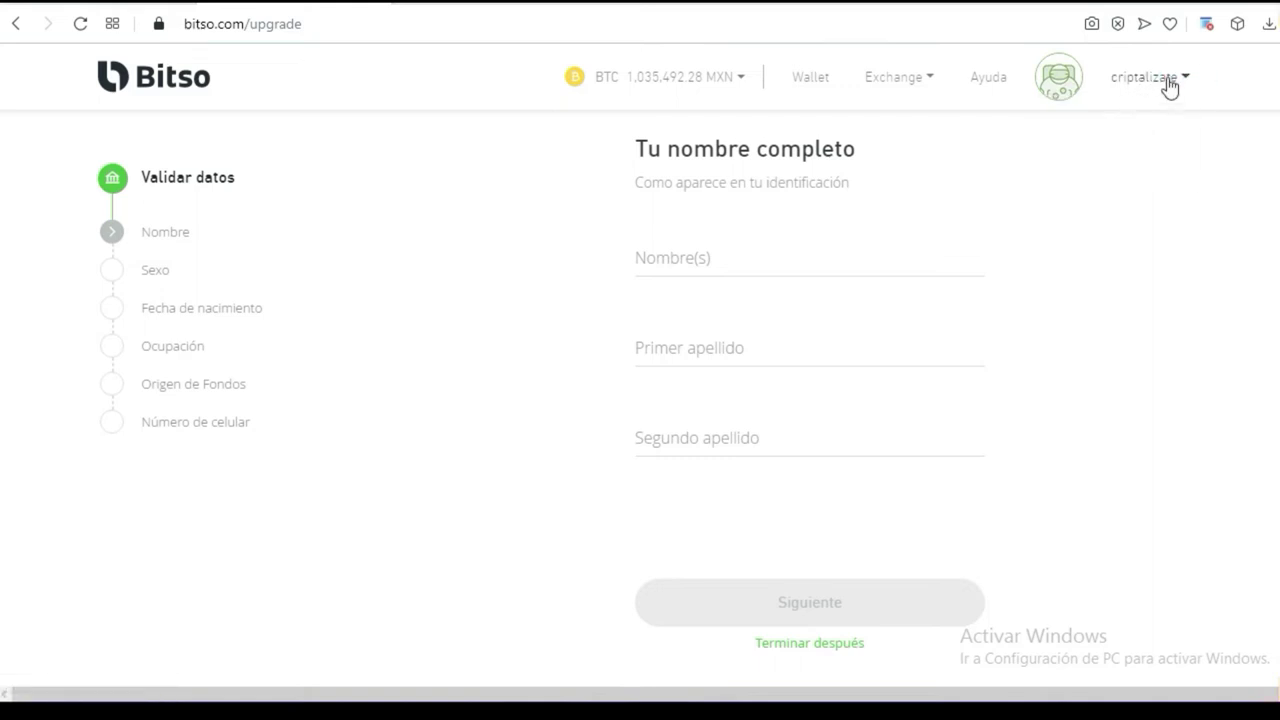
Step: Return to the wallet via the Bitso logo, then reopen Perfil from the account menu
left_click(145, 80)
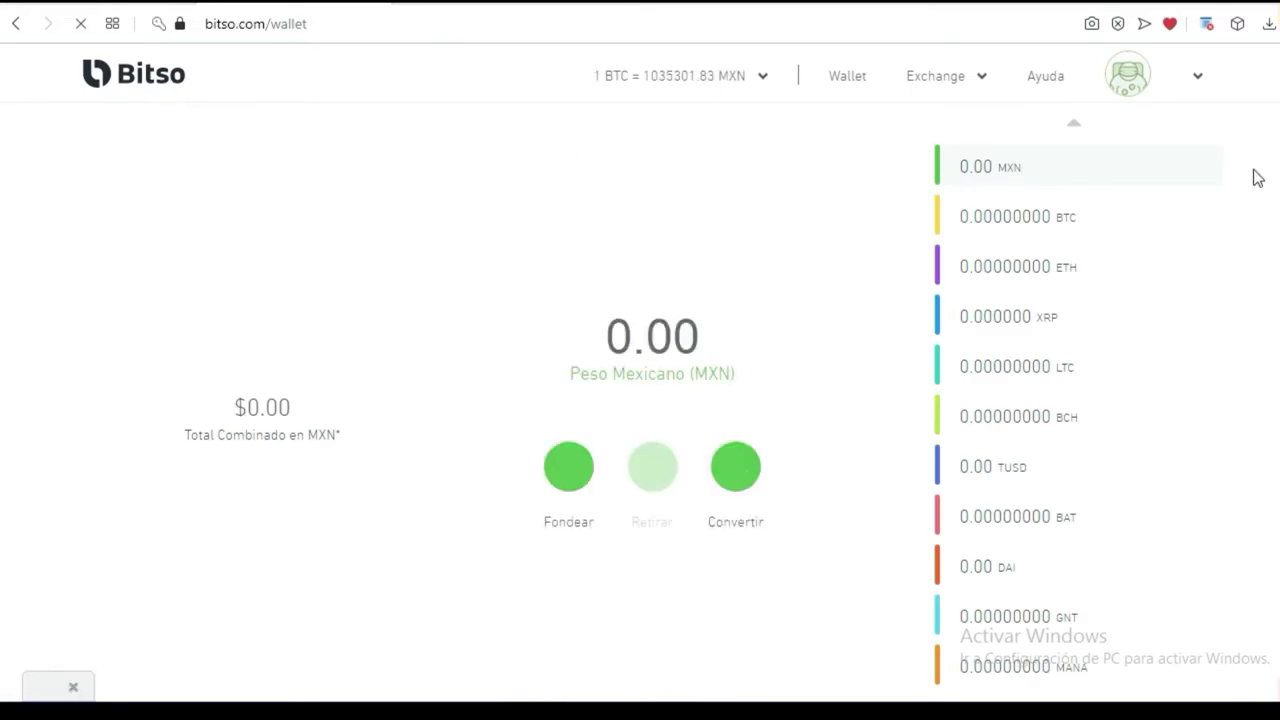
left_click(1200, 84)
left_click(1192, 129)
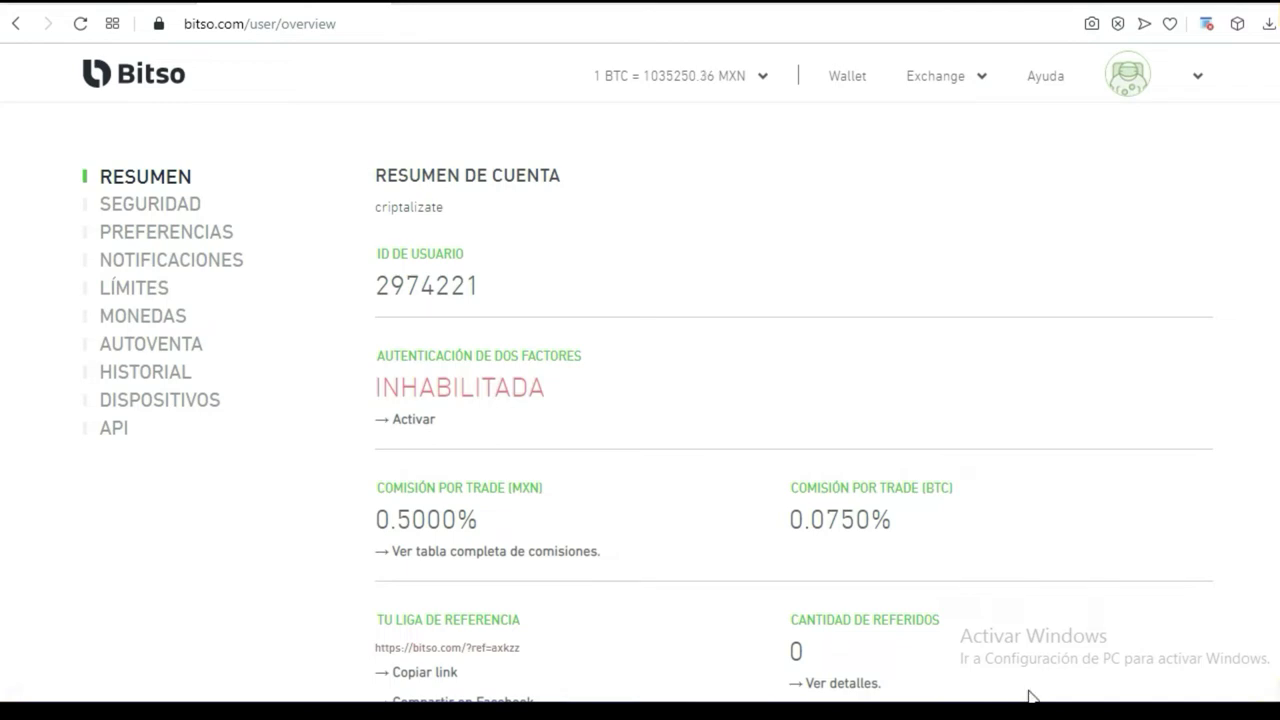
Step: Capture a 729x442 region of the summary and box AUTENTICACIÓN DE DOS FACTORES in red
key("Print")
left_click_drag(356, 152, 1085, 593)
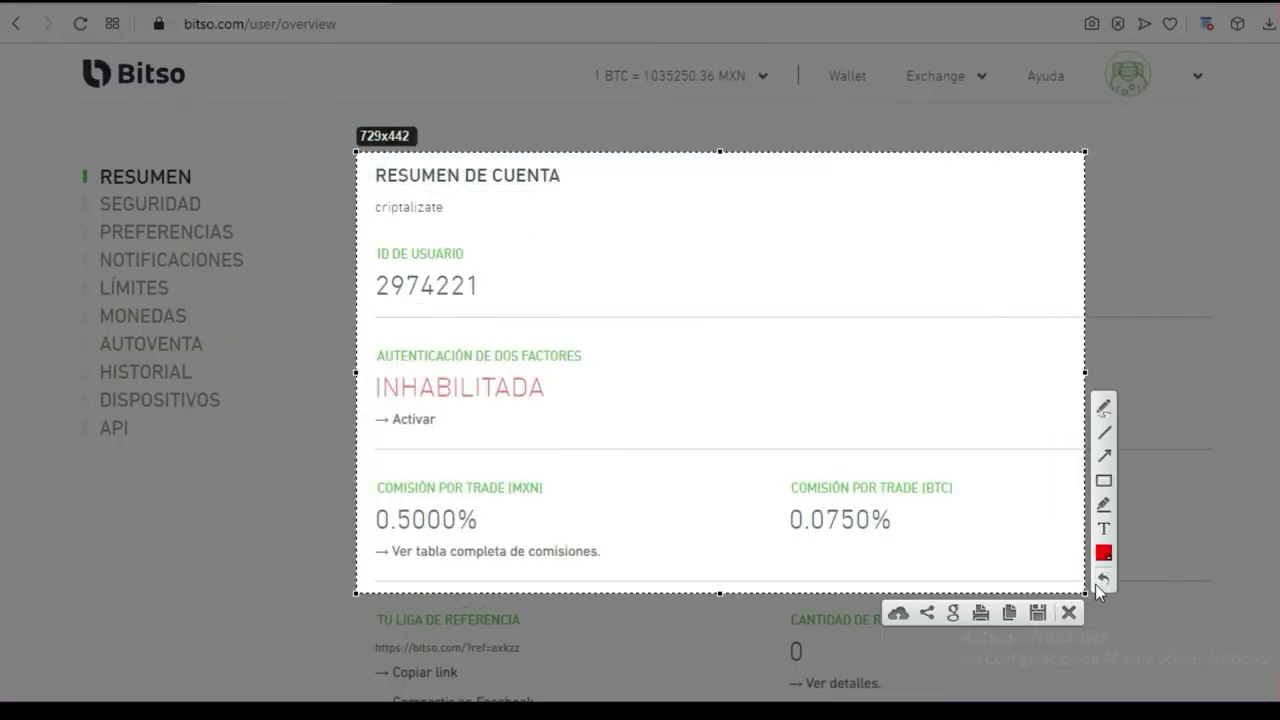
left_click(1106, 480)
left_click_drag(357, 326, 619, 453)
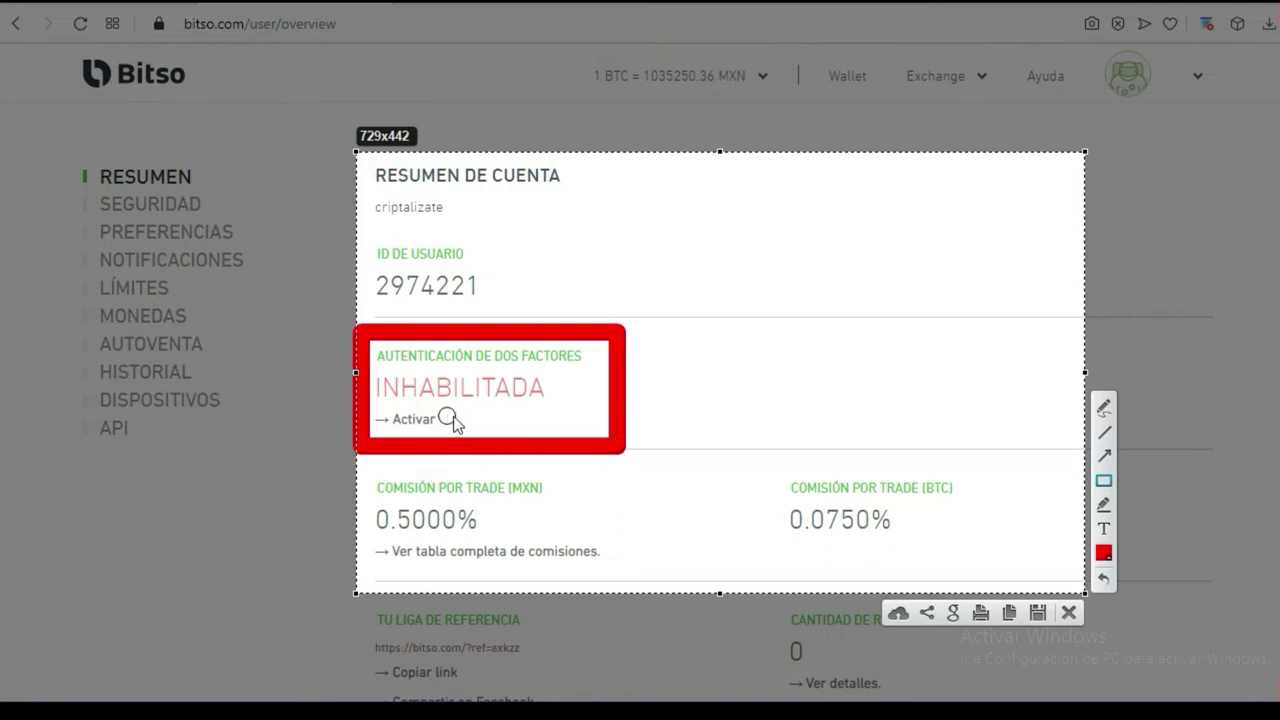
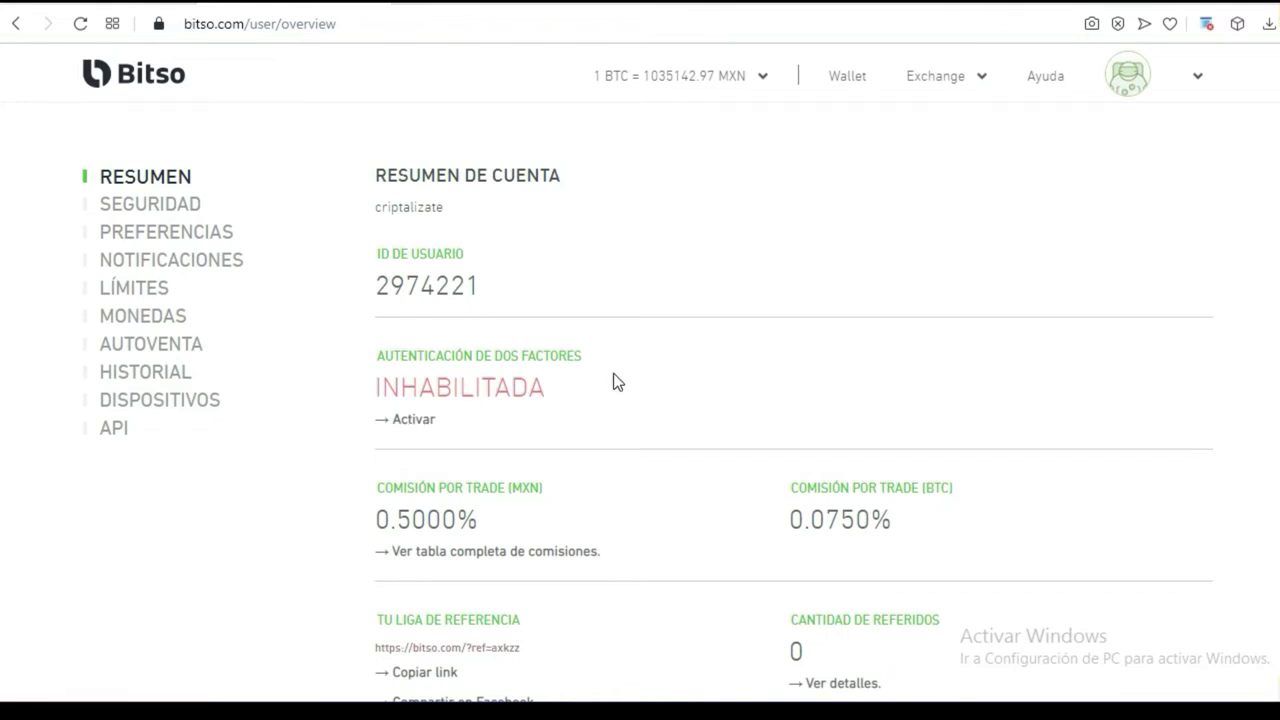
Step: Open the two-factor setup page, then box and arrow its 6-digit code field in a discarded capture
left_click(426, 428)
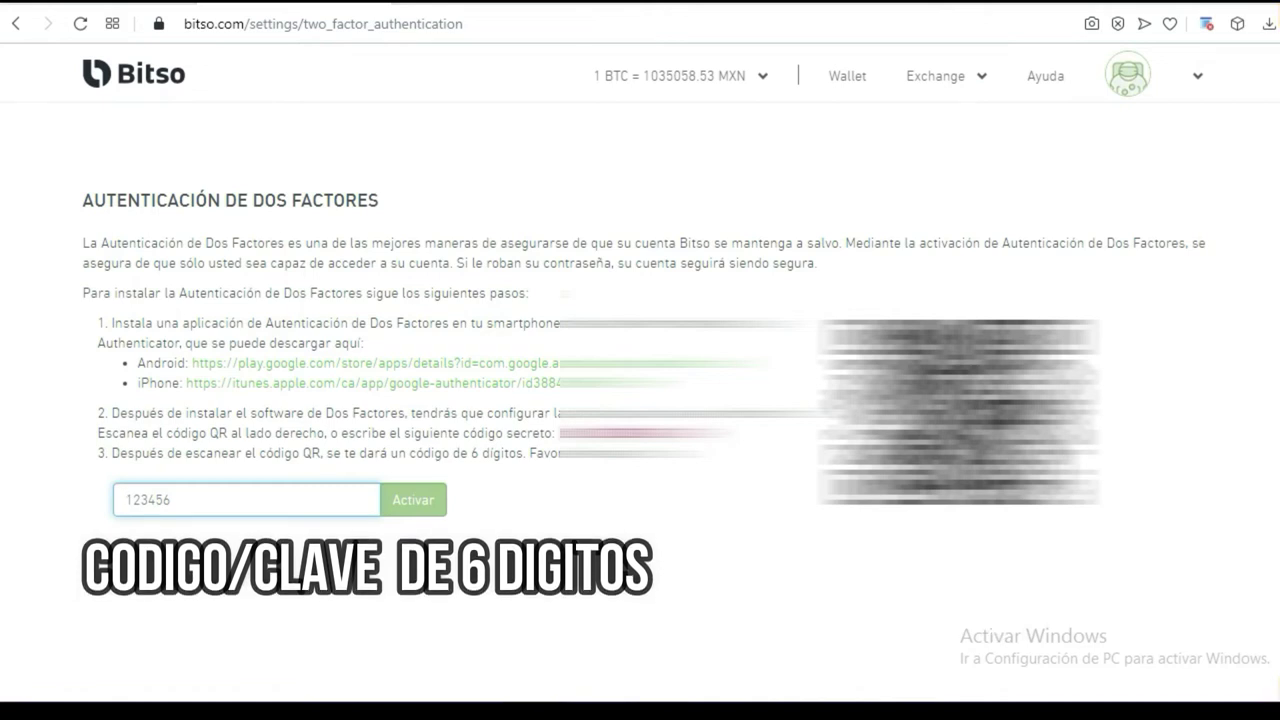
key("ctrl+shift+5")
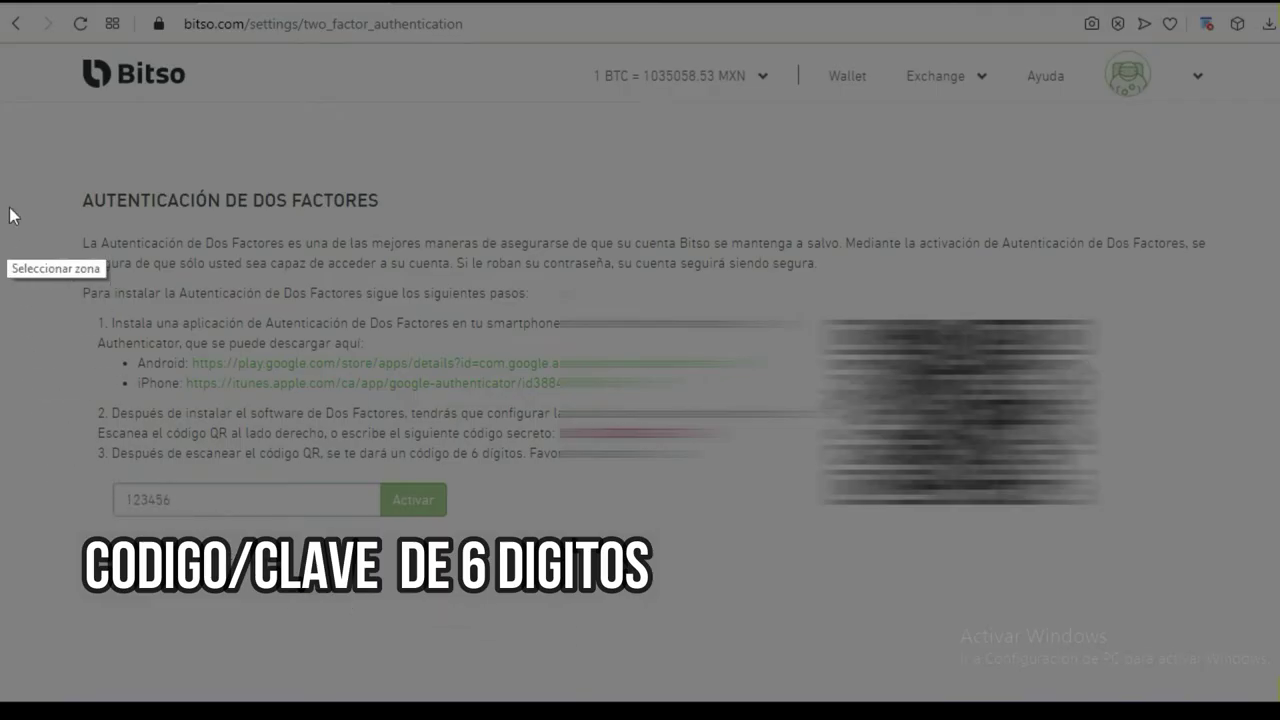
left_click_drag(39, 152, 1265, 601)
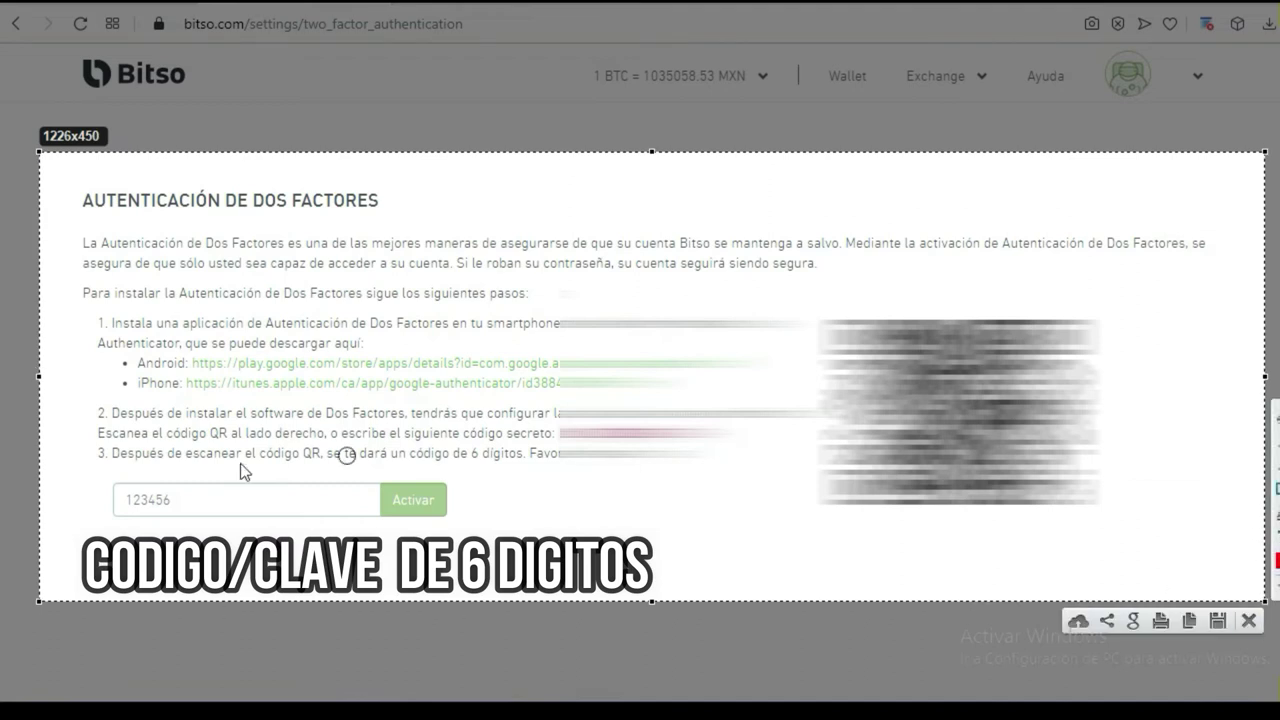
mouse_move(90, 470)
left_mouse_down()
mouse_move(218, 527)
mouse_move(495, 576)
mouse_move(488, 535)
left_mouse_up()
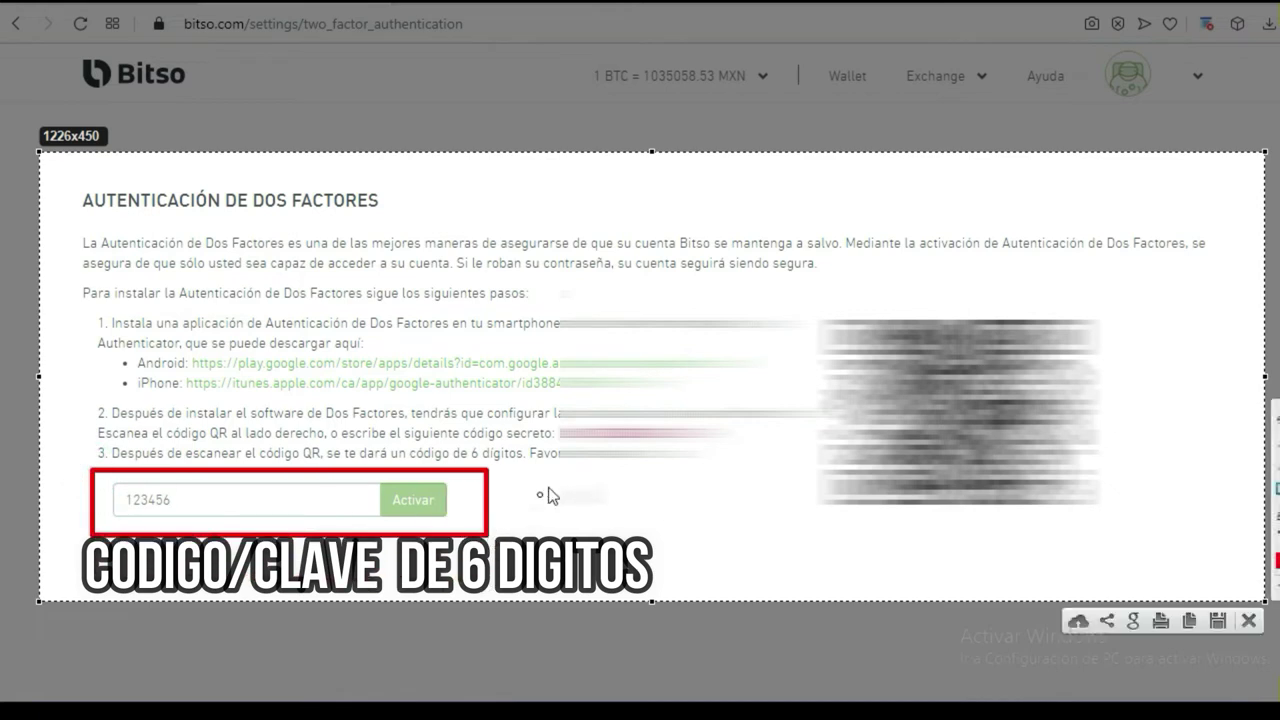
left_click_drag(290, 392, 180, 462)
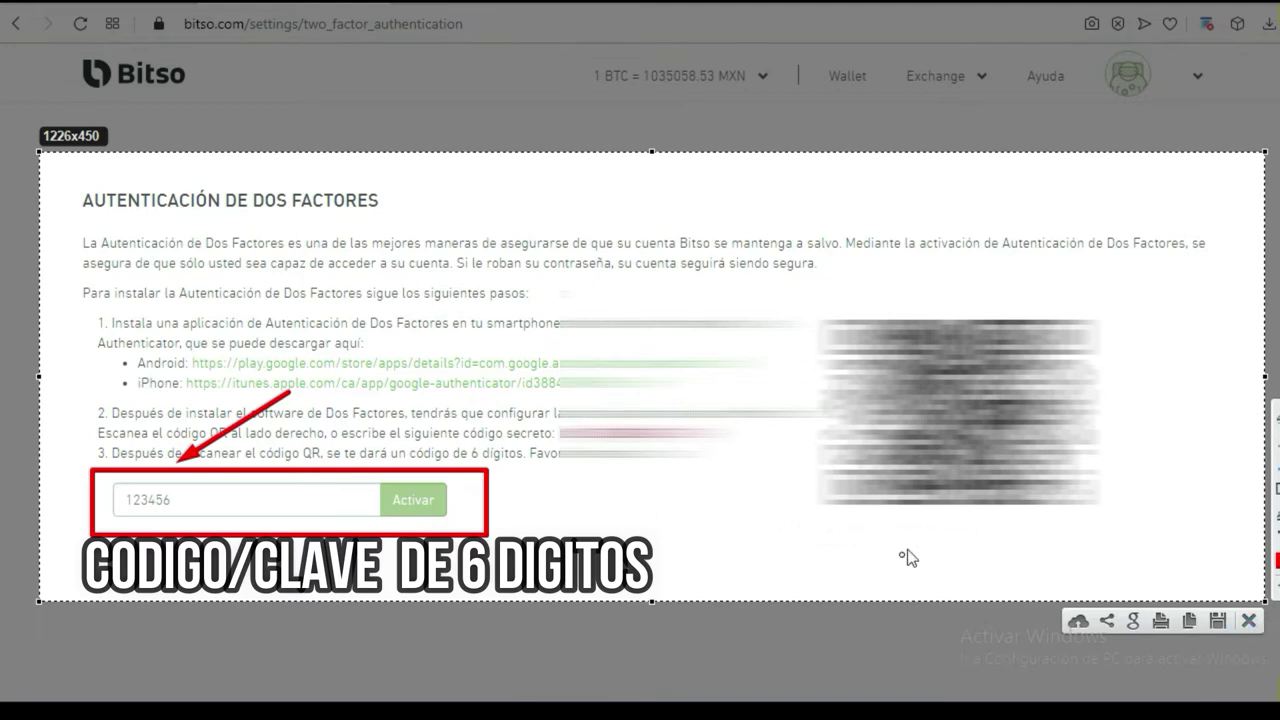
left_click(1249, 620)
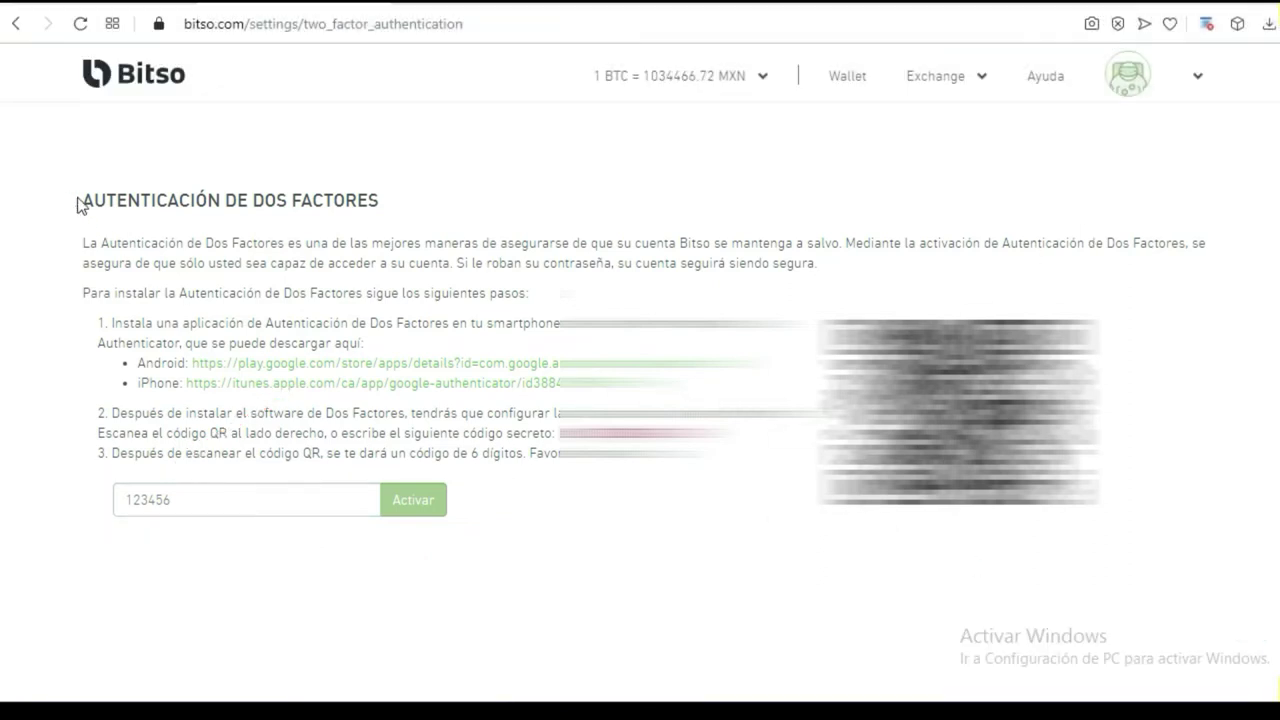
Step: Go back to the Perfil account summary page via the account dropdown
mouse_move(1195, 80)
left_click(1195, 131)
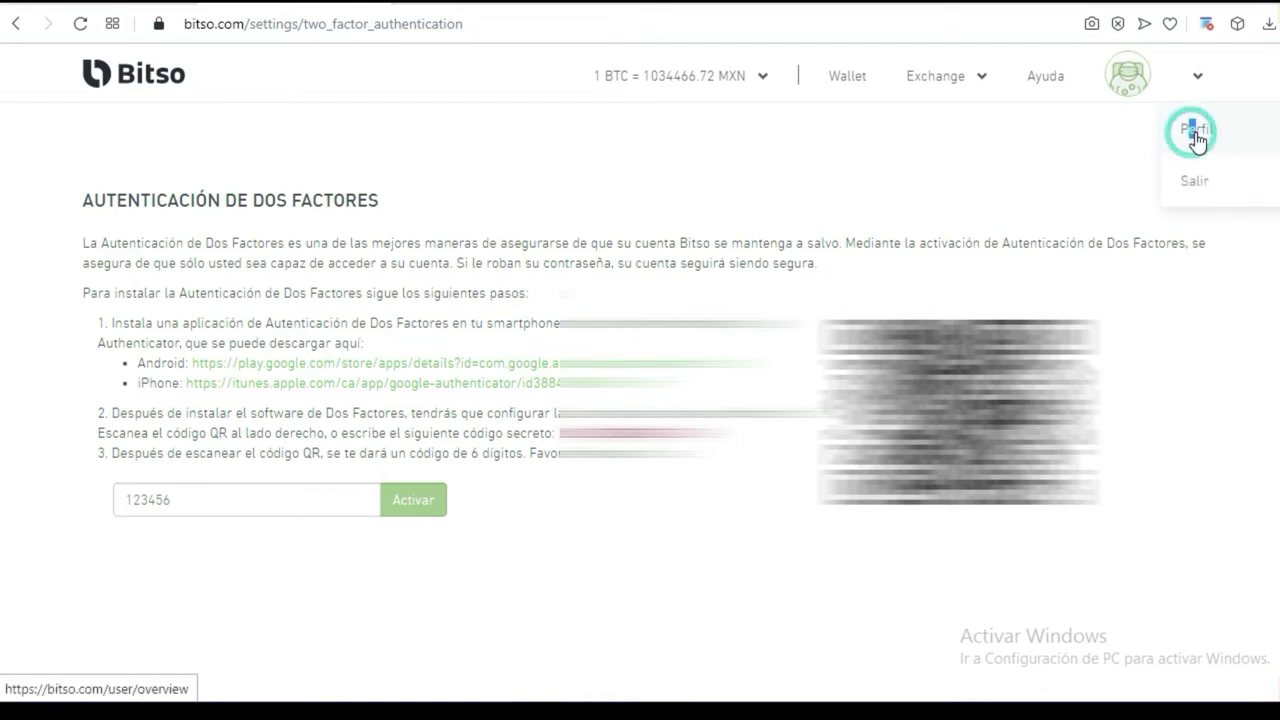
left_click(1207, 132)
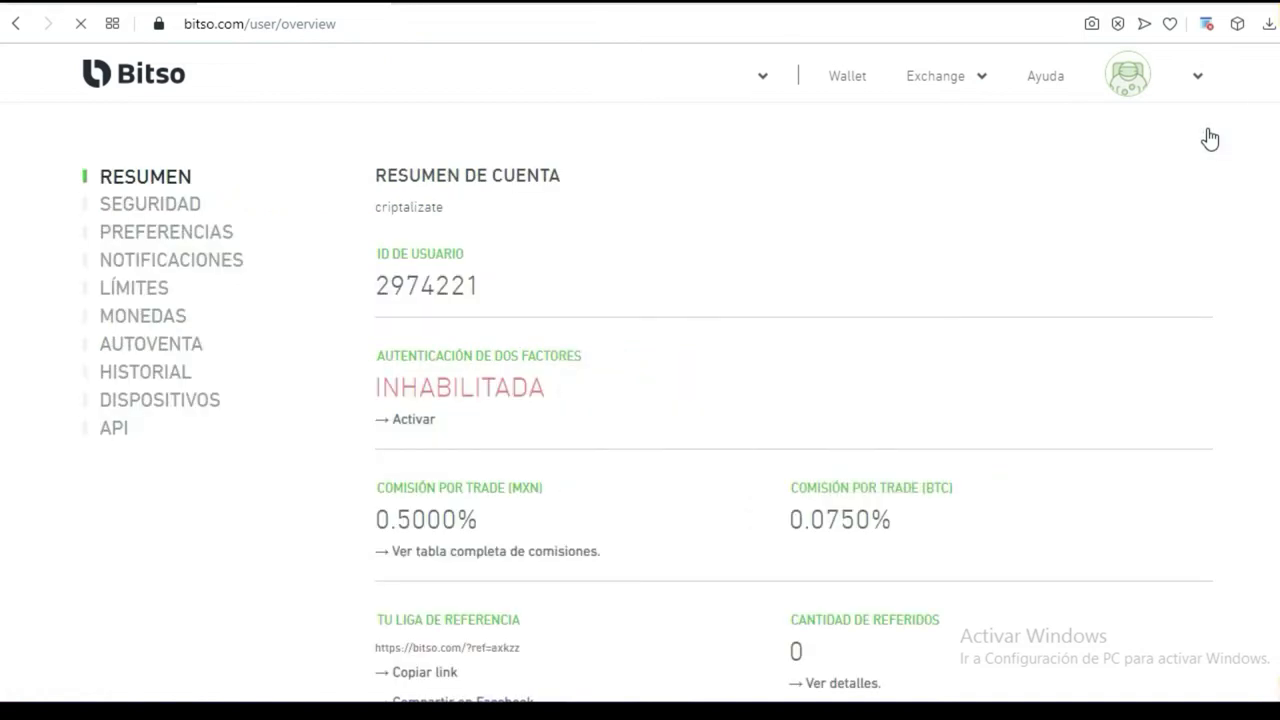
scroll(640, 400, "down", 2)
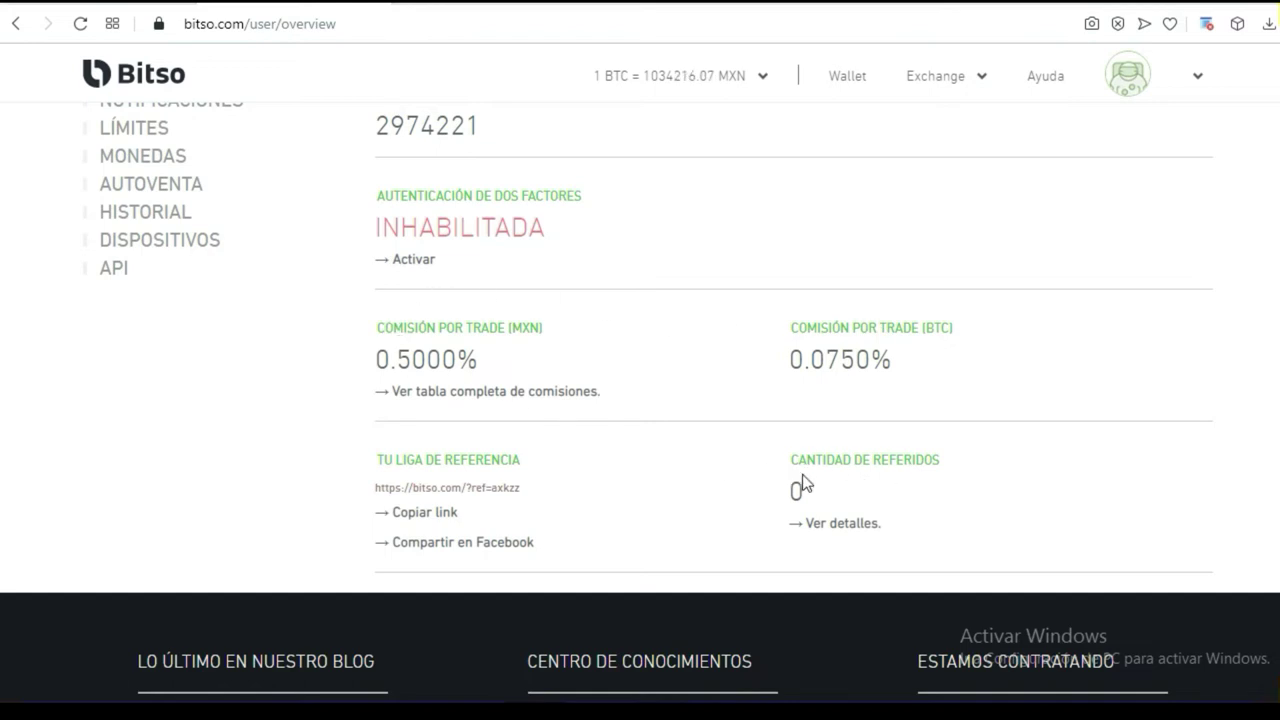
Step: Capture the referrals count and point an arrow at its 0, then discard the capture
key("Print")
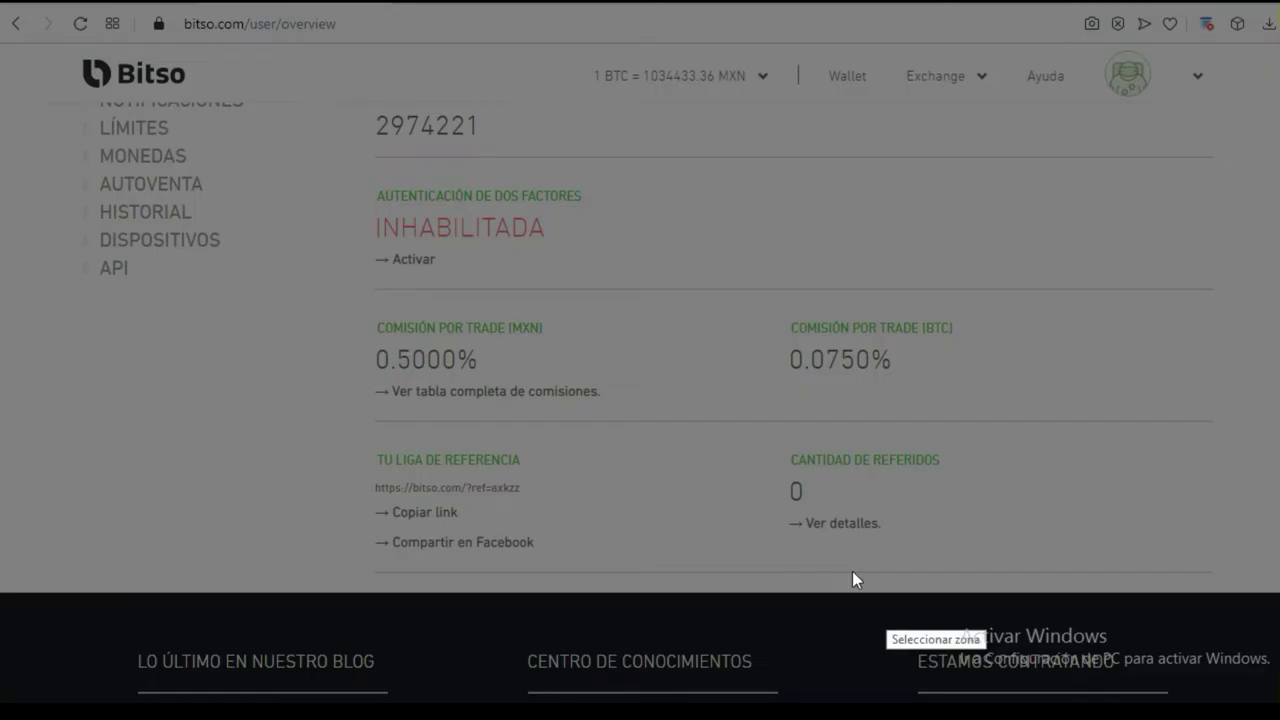
left_click_drag(754, 443, 982, 555)
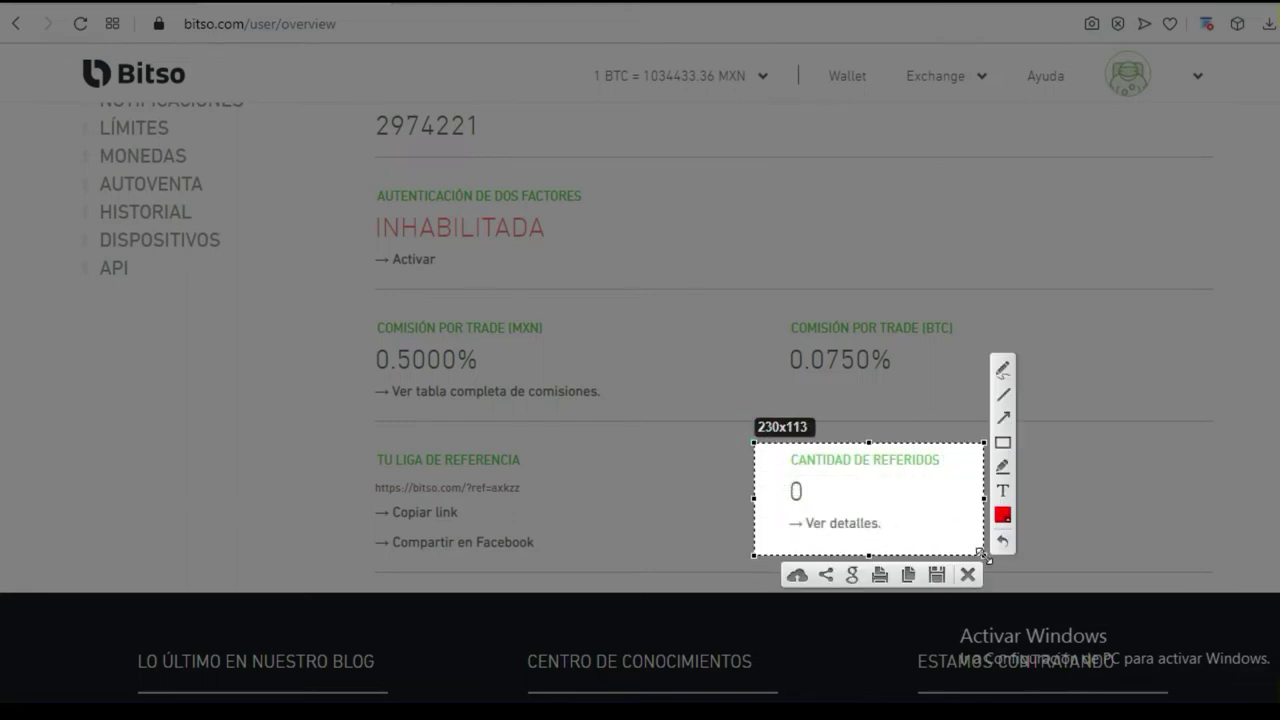
left_click(1004, 417)
left_click_drag(880, 470, 822, 487)
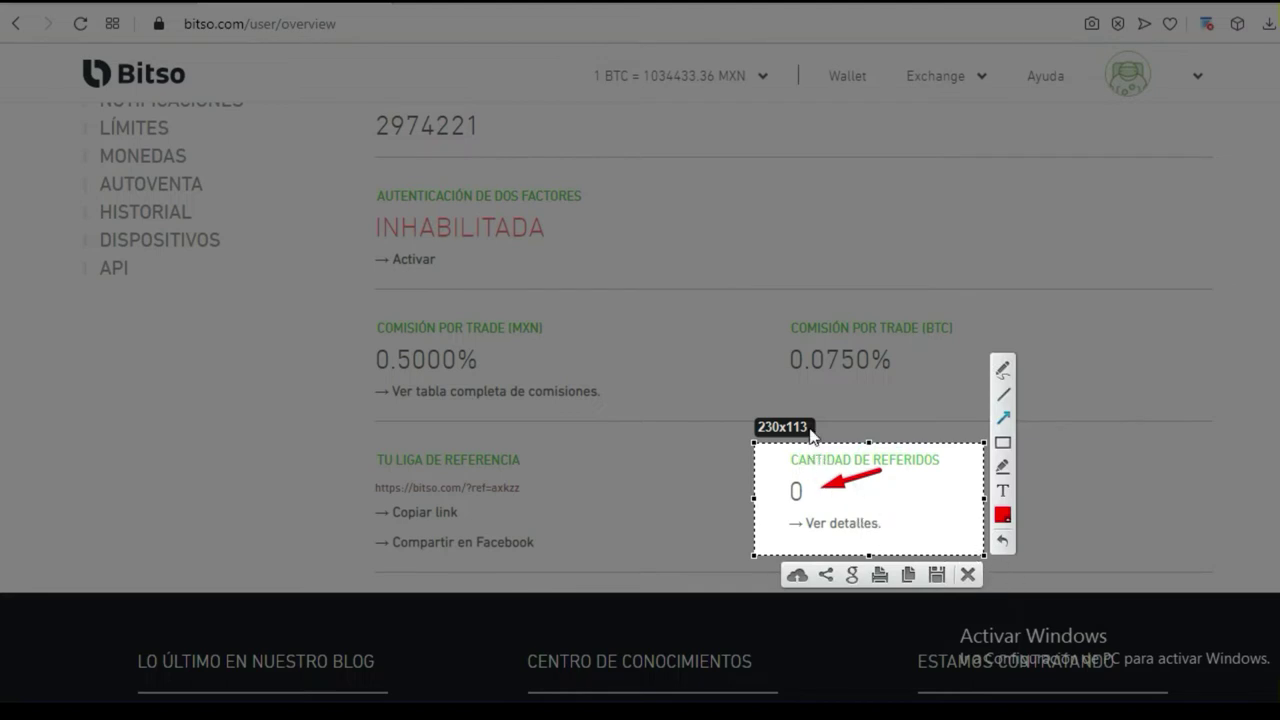
left_click(967, 574)
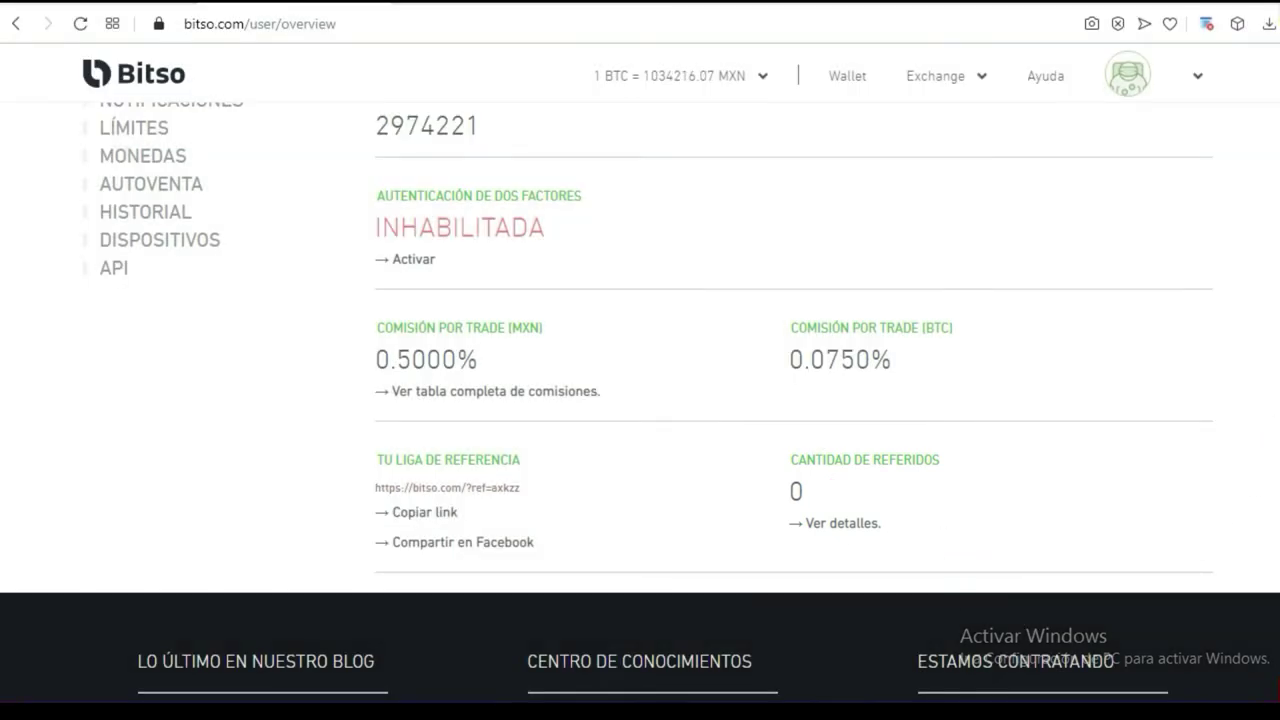
scroll(640, 400, "up", 3)
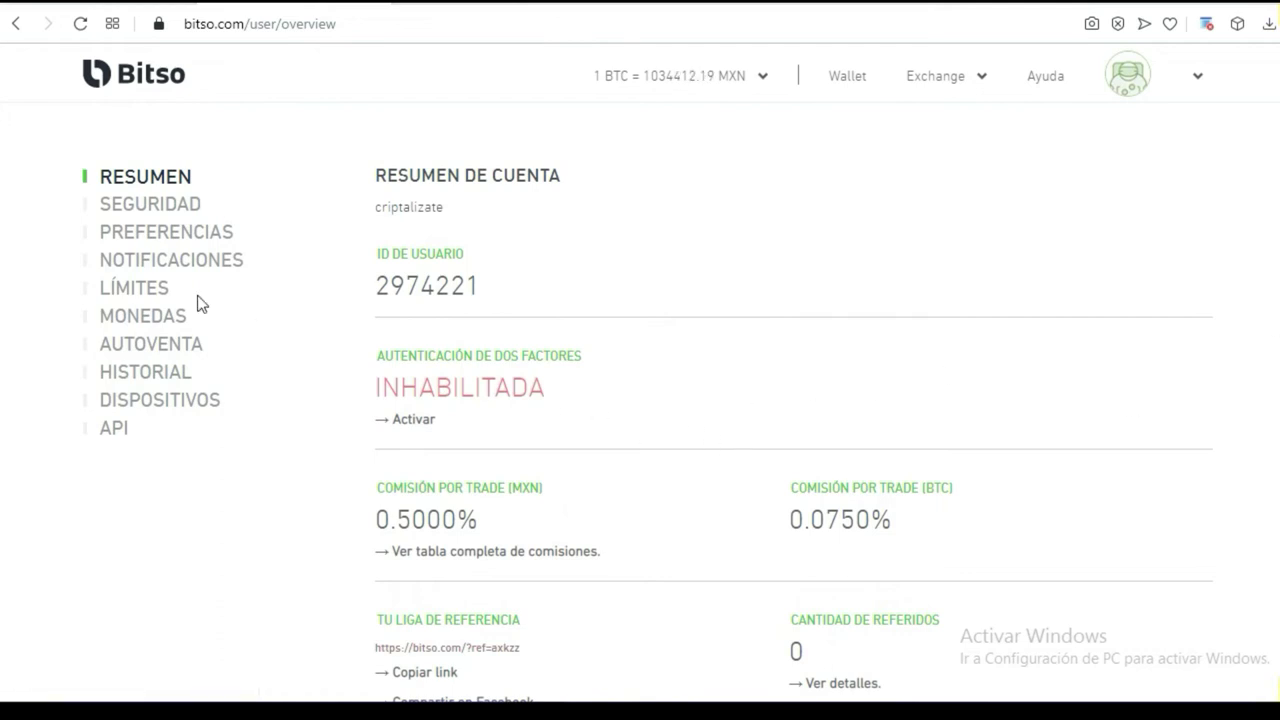
Step: View the Preferencias, Límites and Notificaciones settings, scrolling through the notification toggles
left_click(172, 235)
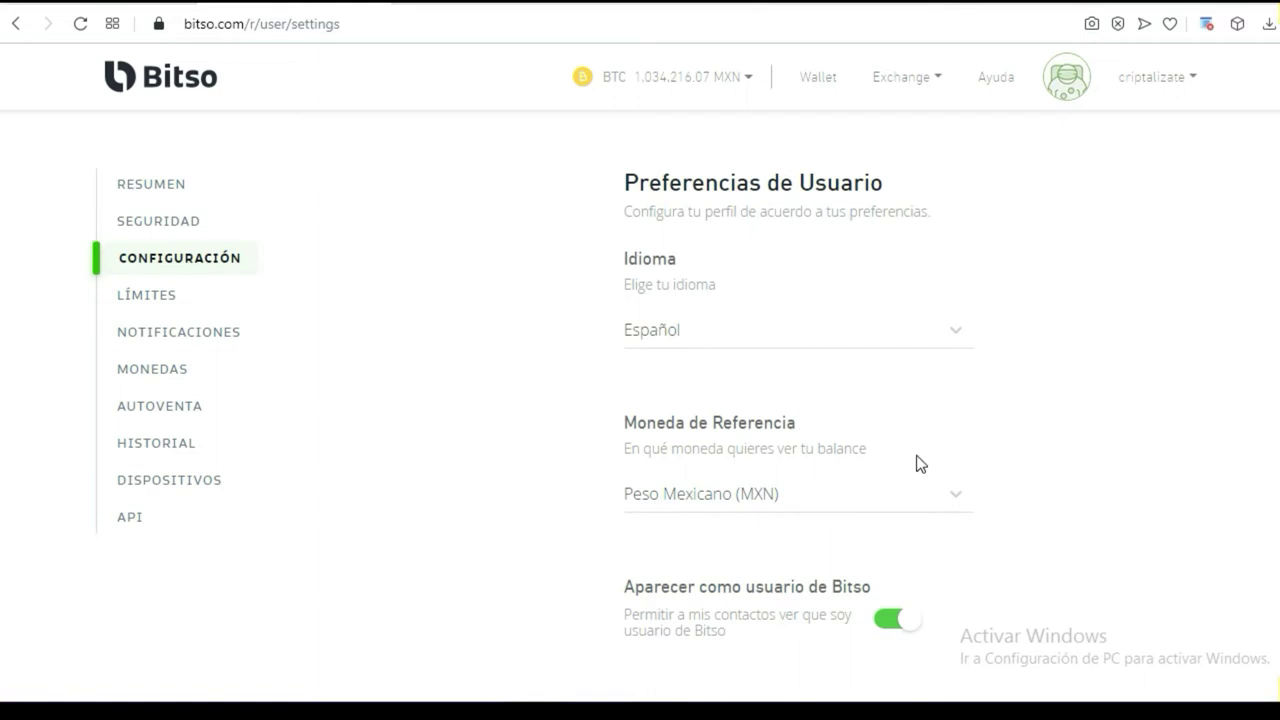
left_click(145, 298)
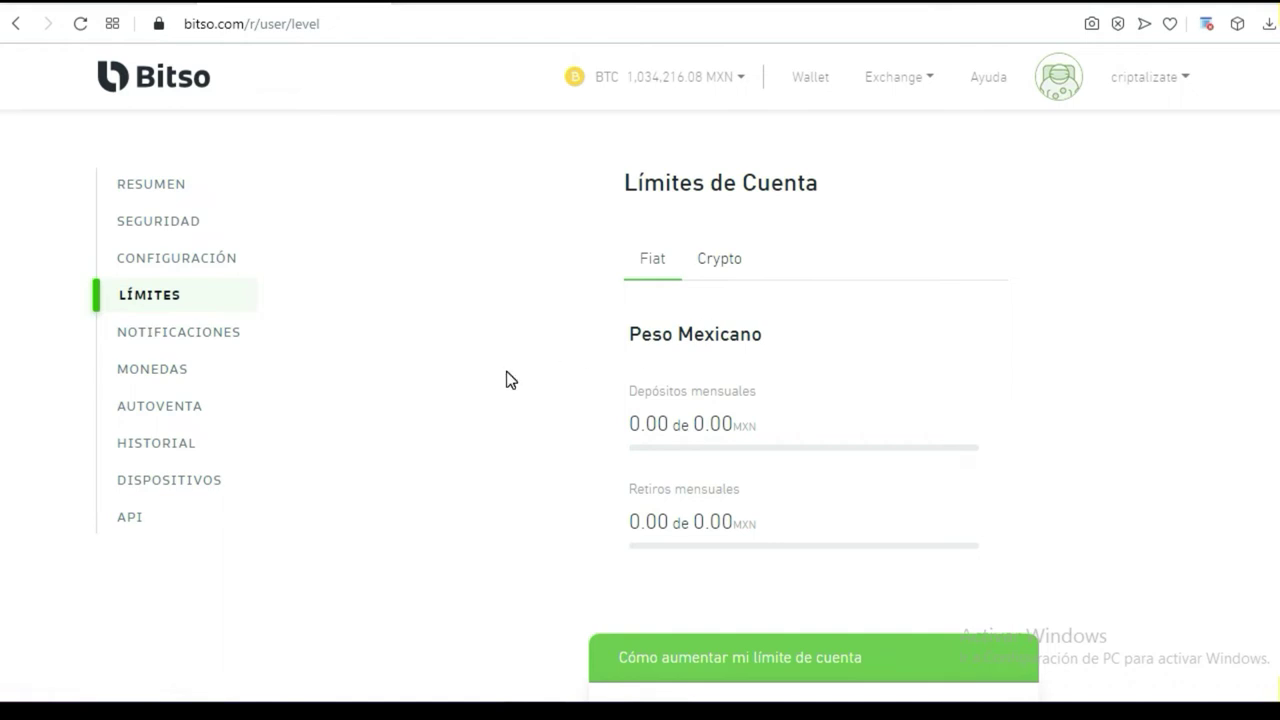
left_click(226, 340)
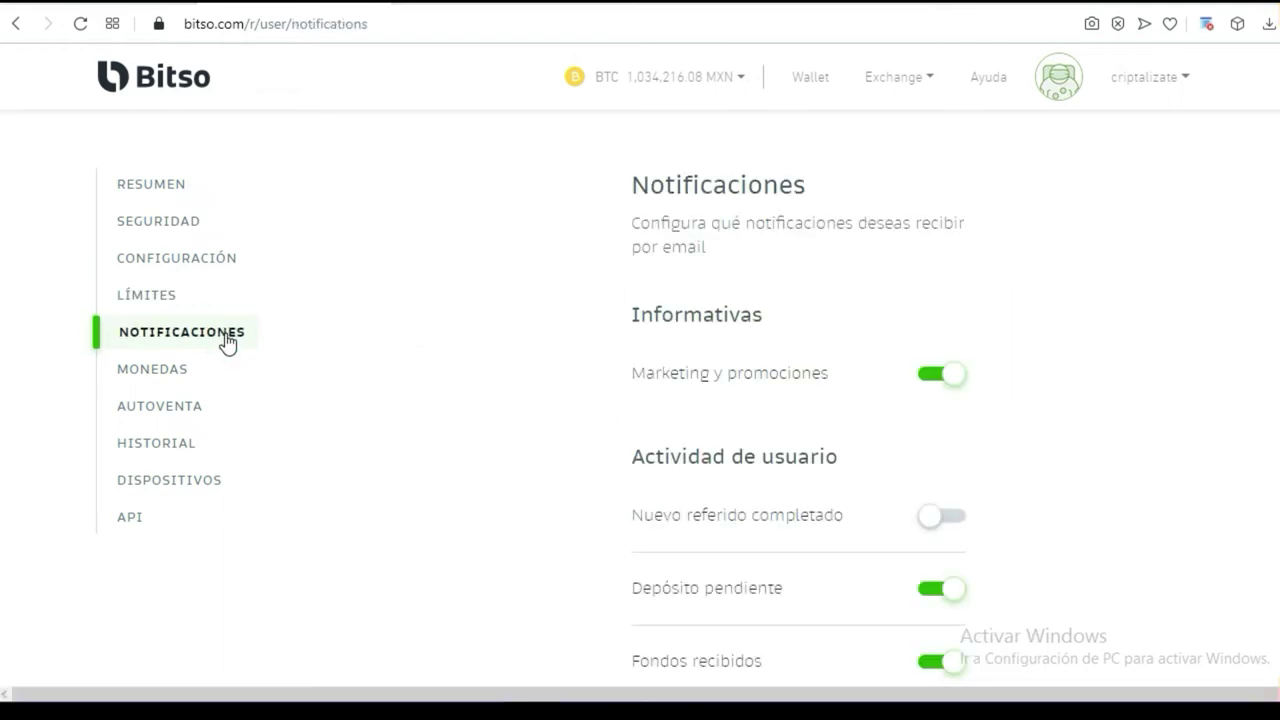
scroll(529, 408, "down", 2)
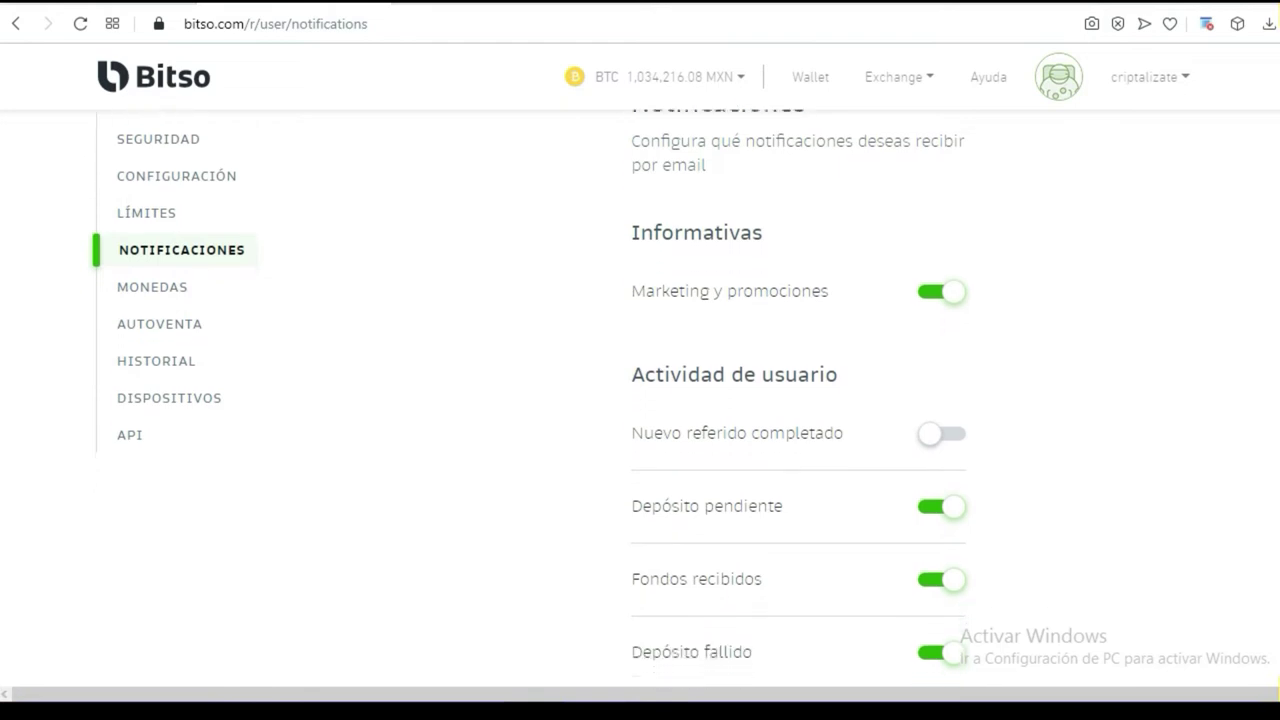
scroll(529, 400, "down", 2)
scroll(529, 398, "down", 2)
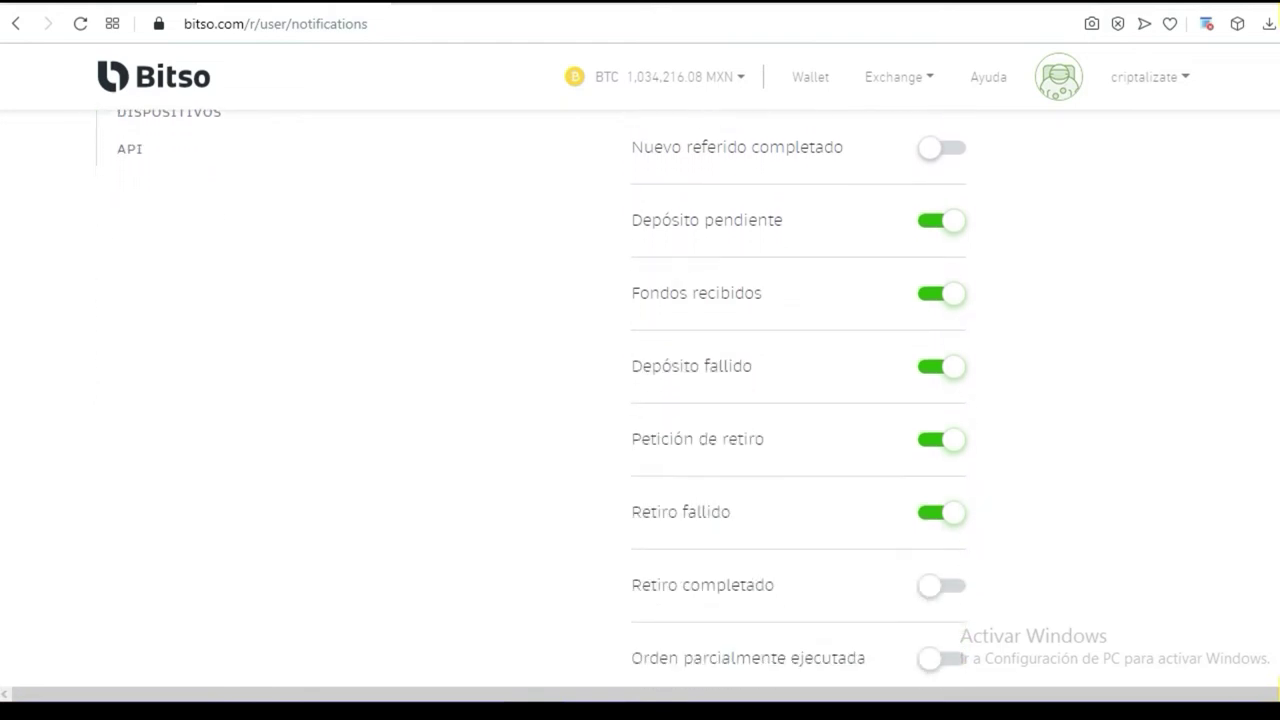
scroll(800, 395, "down", 3)
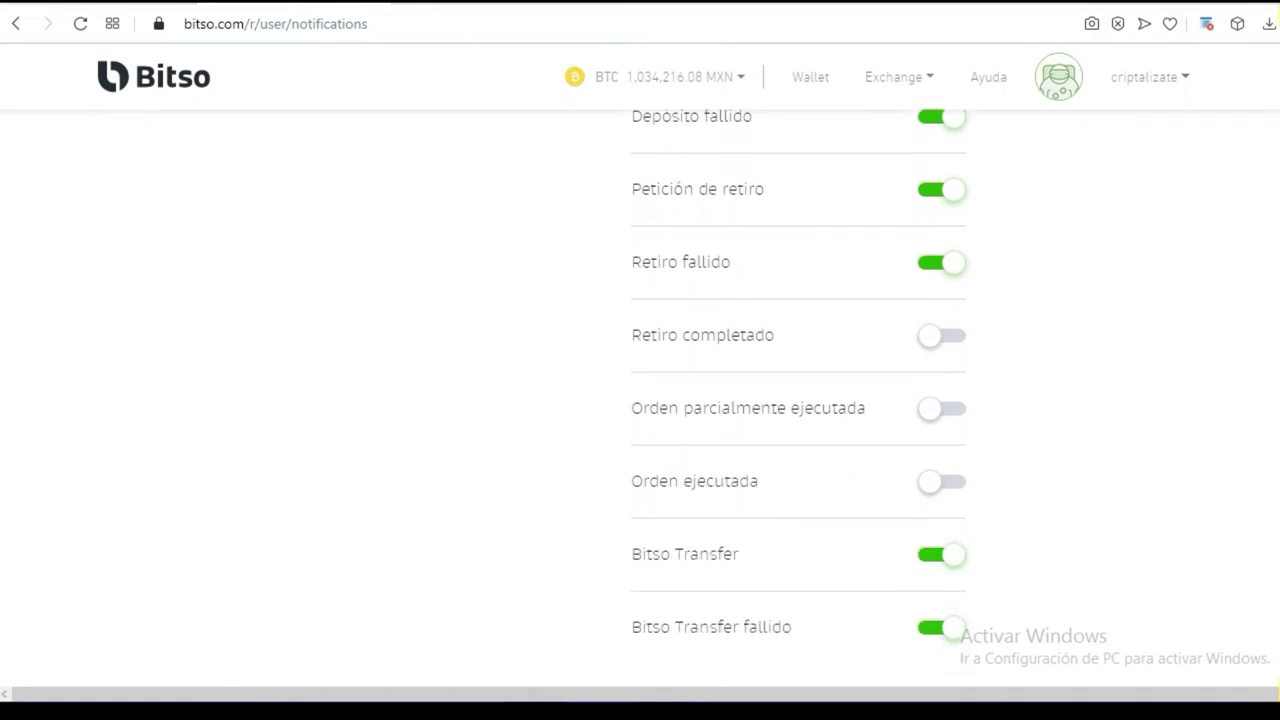
scroll(800, 395, "up", 7)
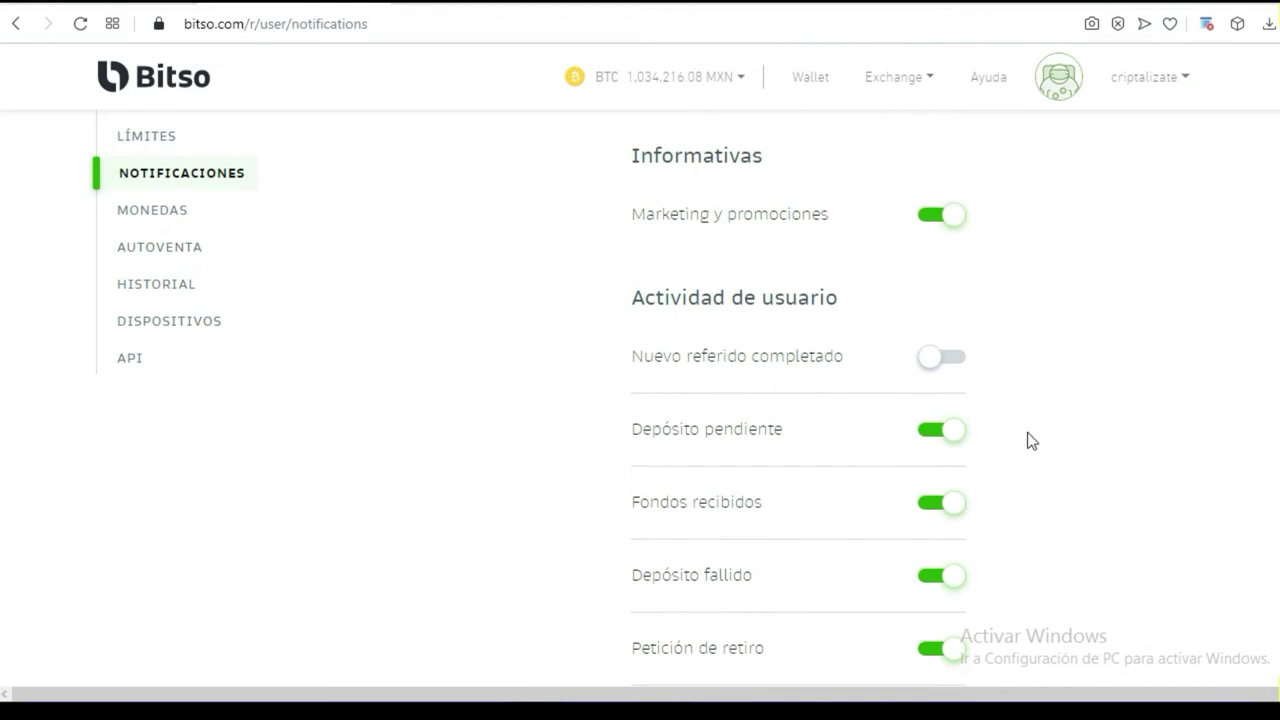
Step: View the Monedas fiat currency list, then open the Autoventa automatic Bitcoin sale page
left_click(171, 209)
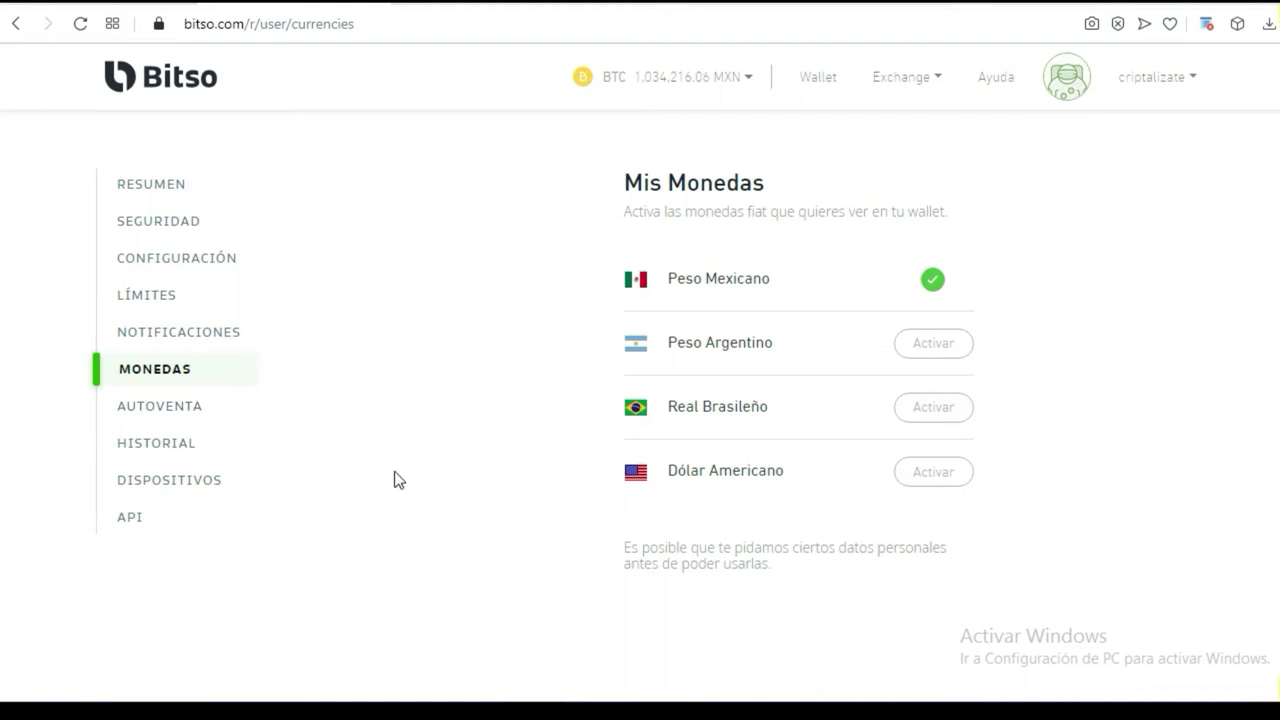
left_click(190, 407)
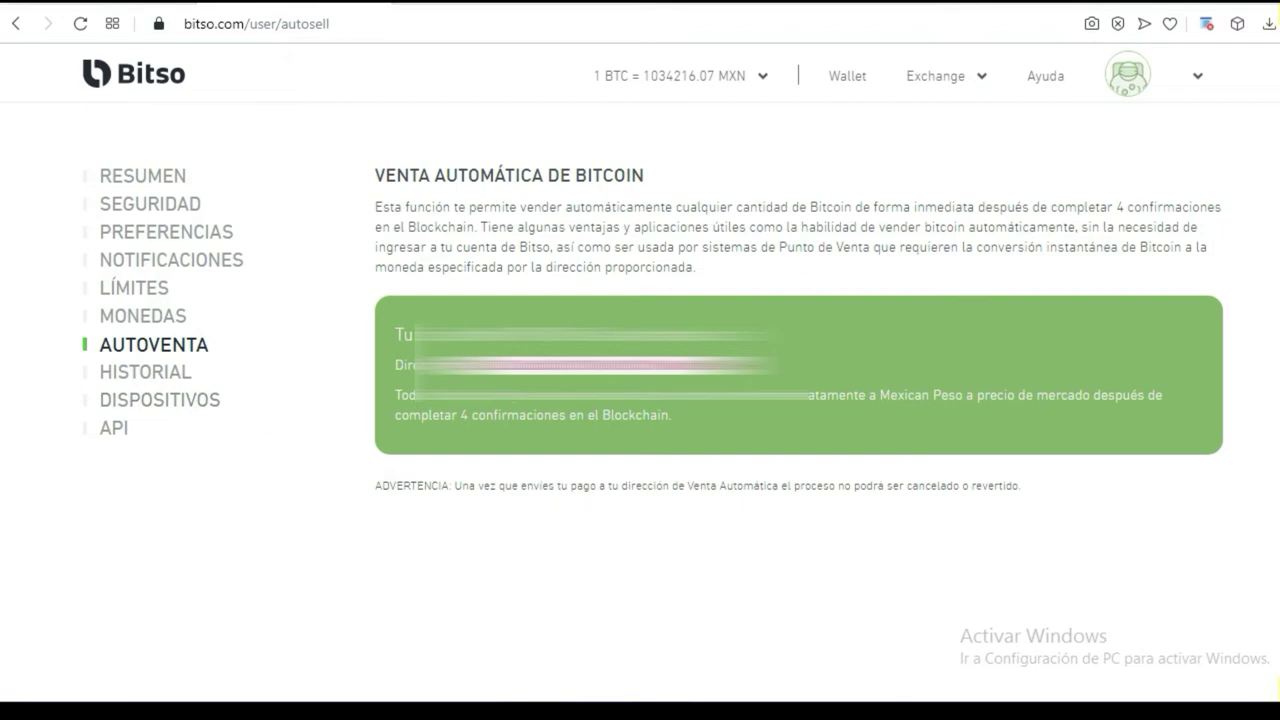
key("Print")
Step: Capture the auto-sale page, box the AUTOVENTA entry and address line, and arrow AUTOVENTA
left_click_drag(59, 122, 1279, 563)
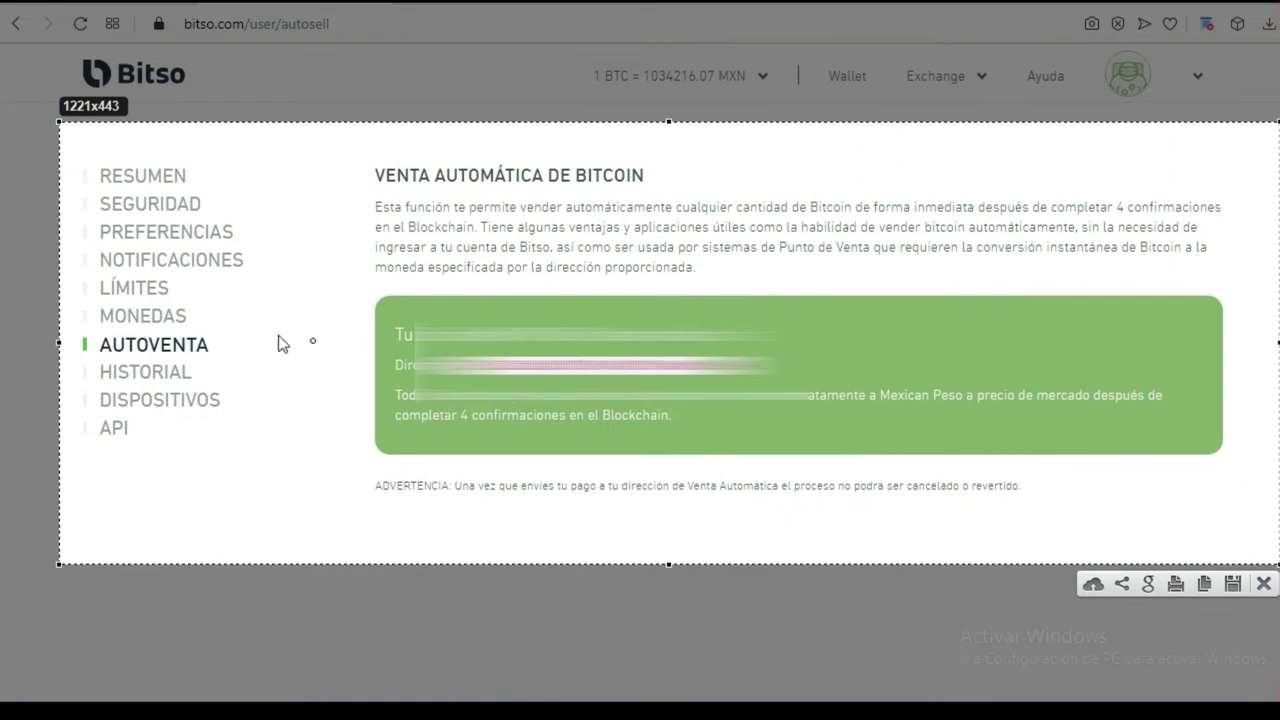
mouse_move(270, 310)
left_mouse_down()
mouse_move(229, 346)
mouse_move(183, 356)
mouse_move(225, 343)
left_mouse_up()
key("ctrl+z")
left_click_drag(68, 332, 226, 368)
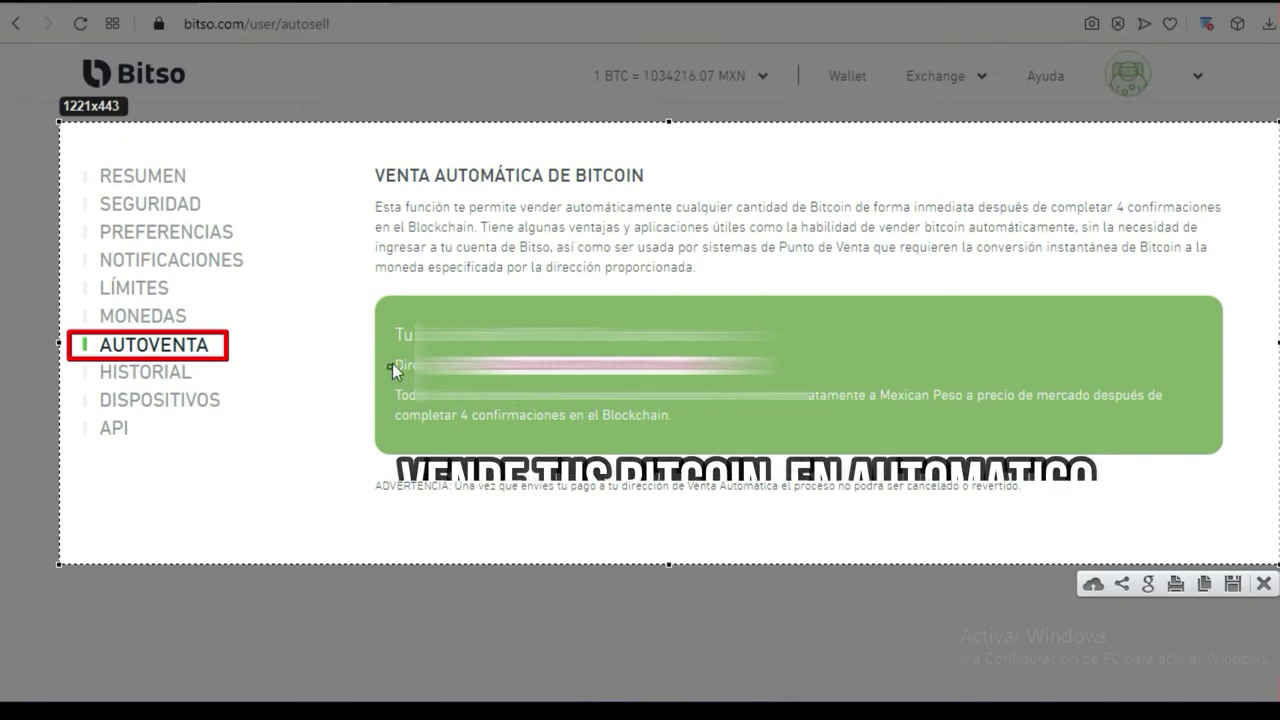
left_click_drag(385, 354, 797, 380)
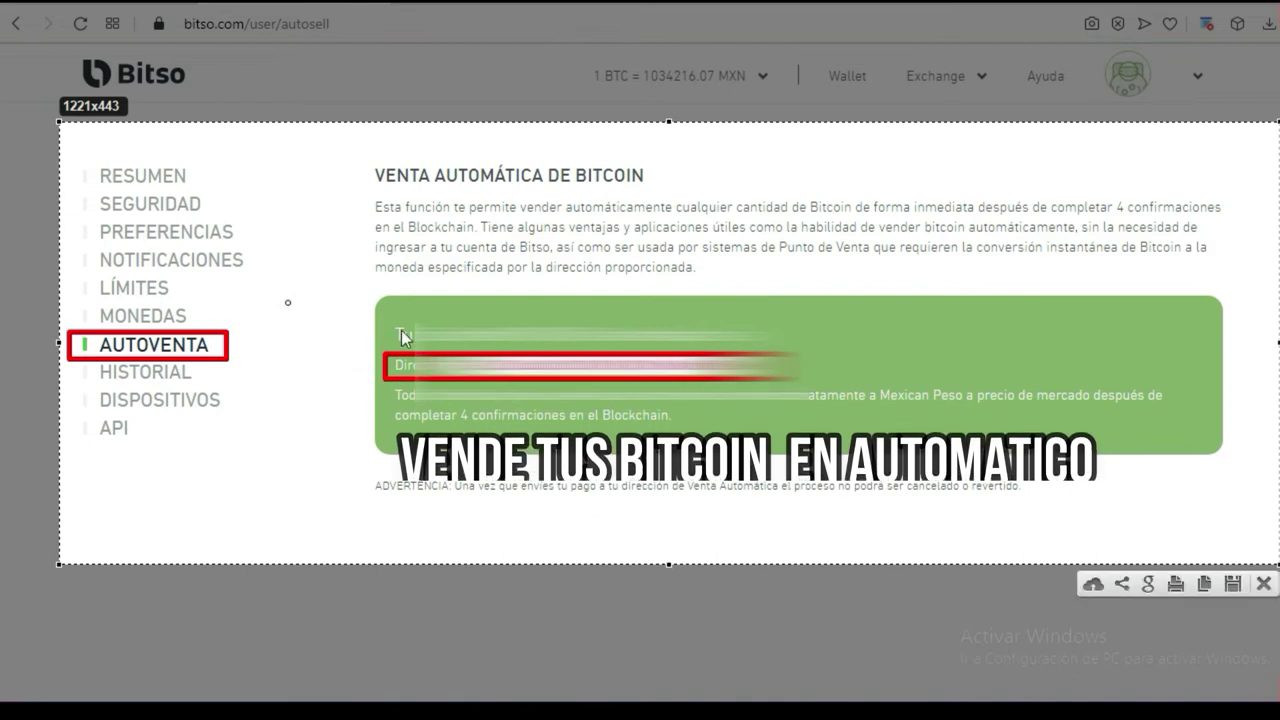
left_click_drag(302, 298, 247, 336)
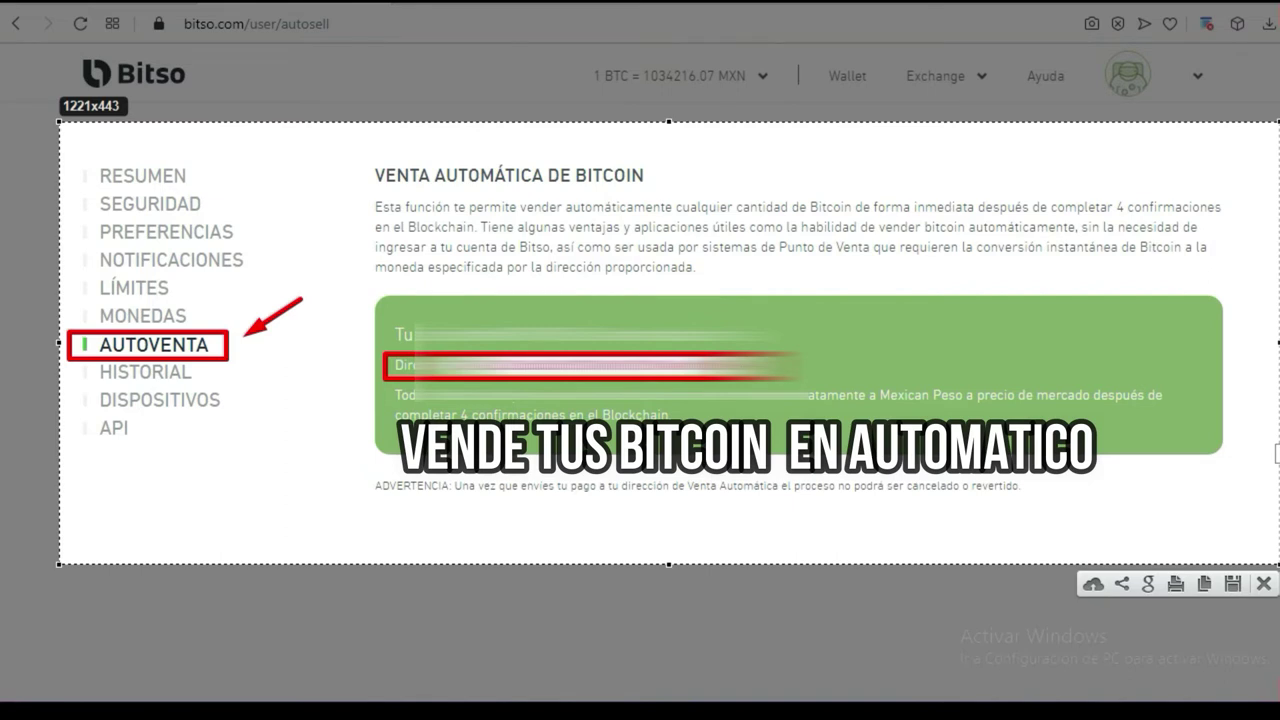
Step: Point two red arrows at the blurred address lines, then discard the annotated capture
left_click_drag(762, 270, 698, 318)
left_click_drag(888, 330, 808, 356)
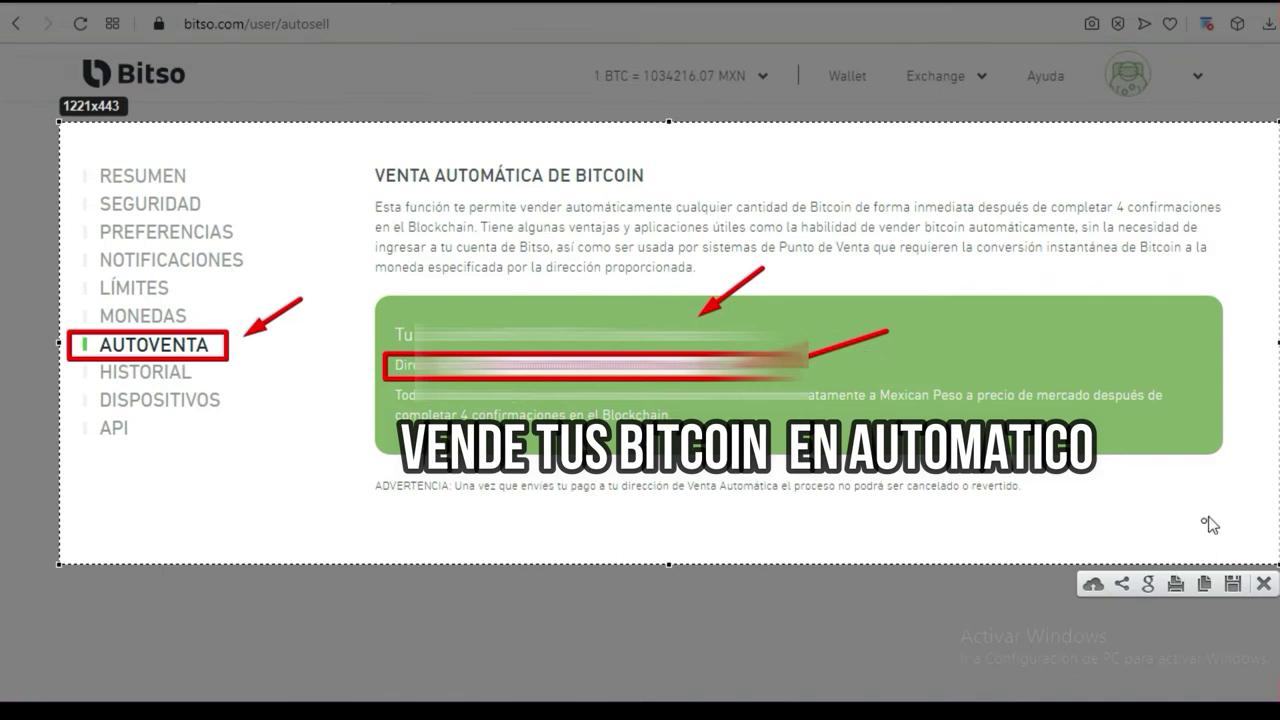
left_click(1264, 583)
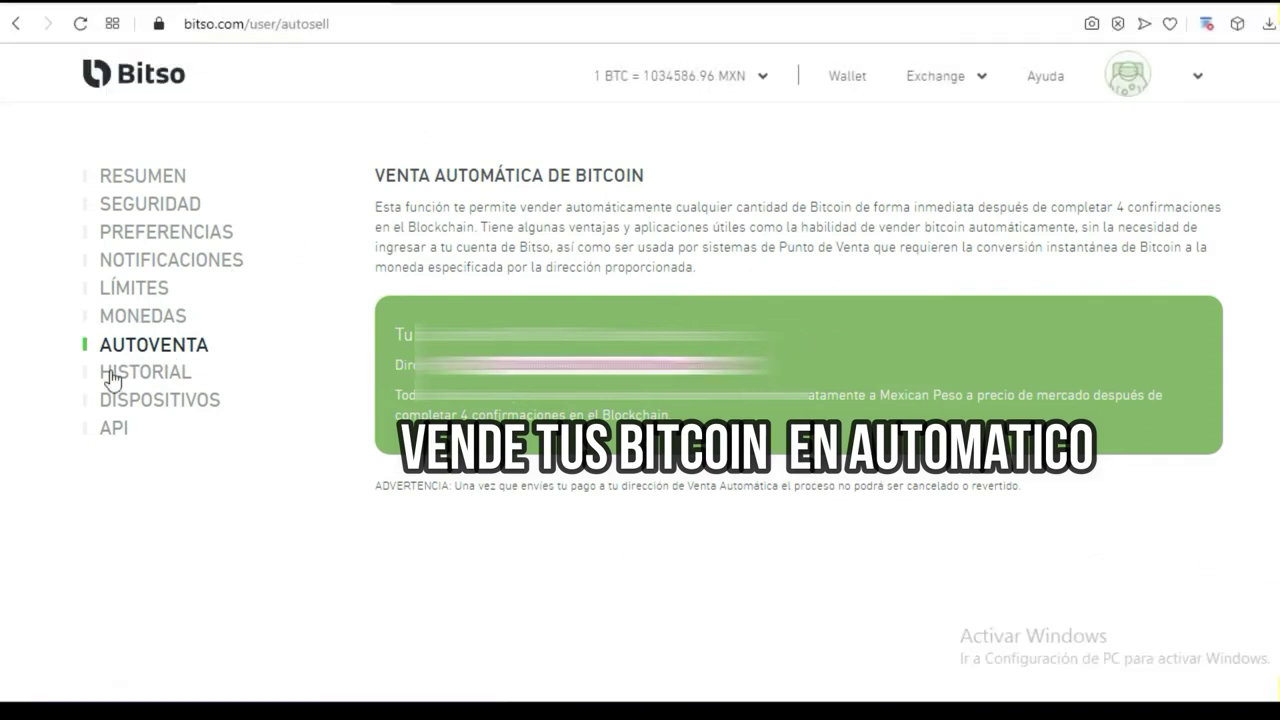
Step: Browse the Historial Trades, Fondeos and Retiros lists, then open the Dispositivos page
left_click(163, 380)
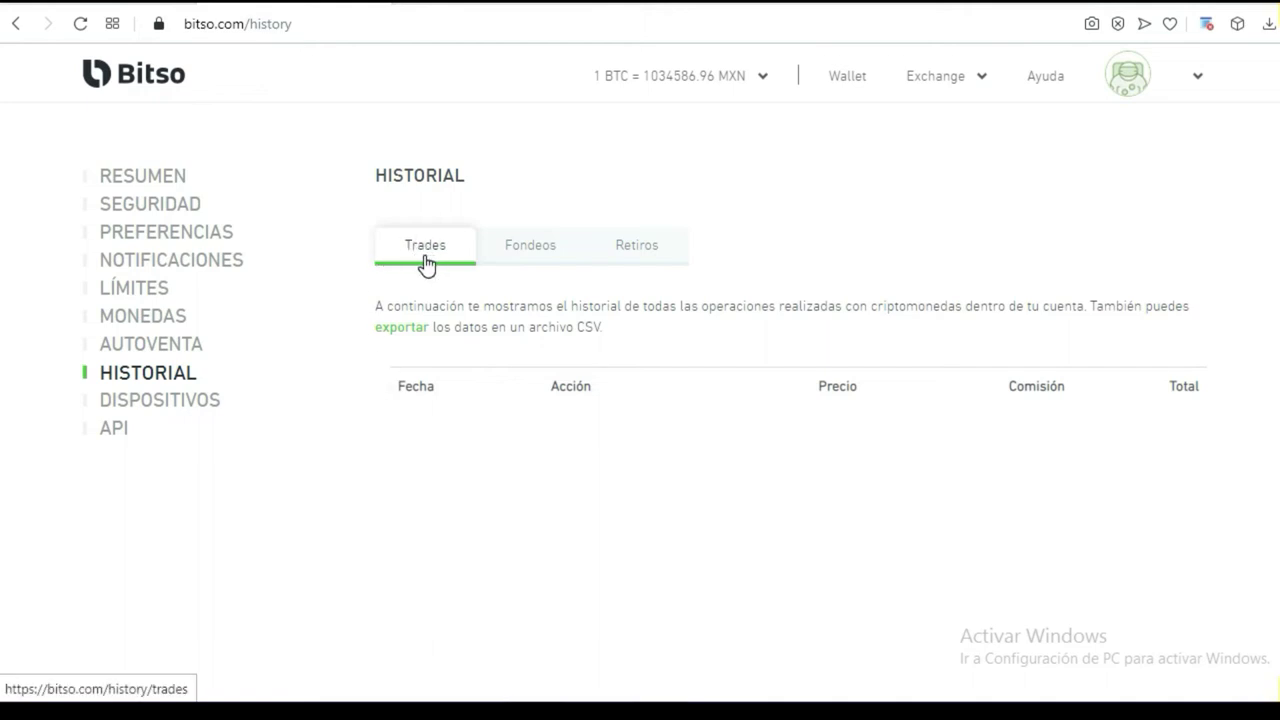
left_click(541, 258)
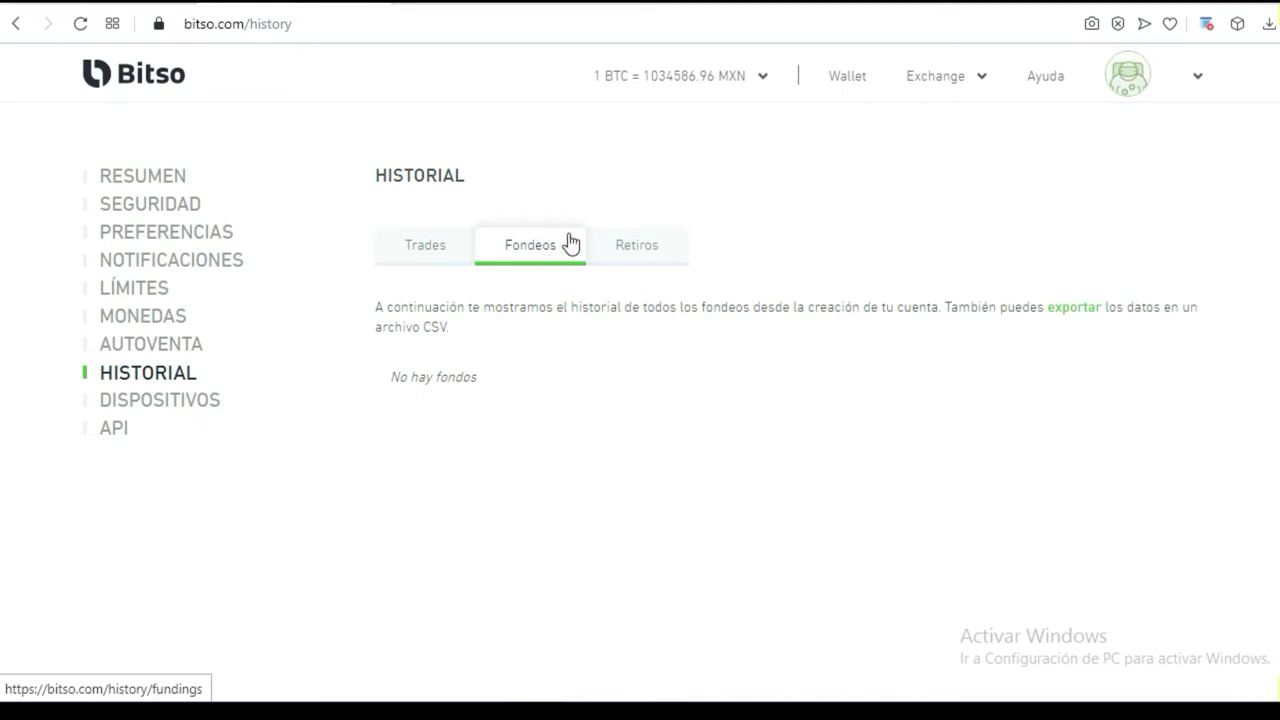
left_click(633, 246)
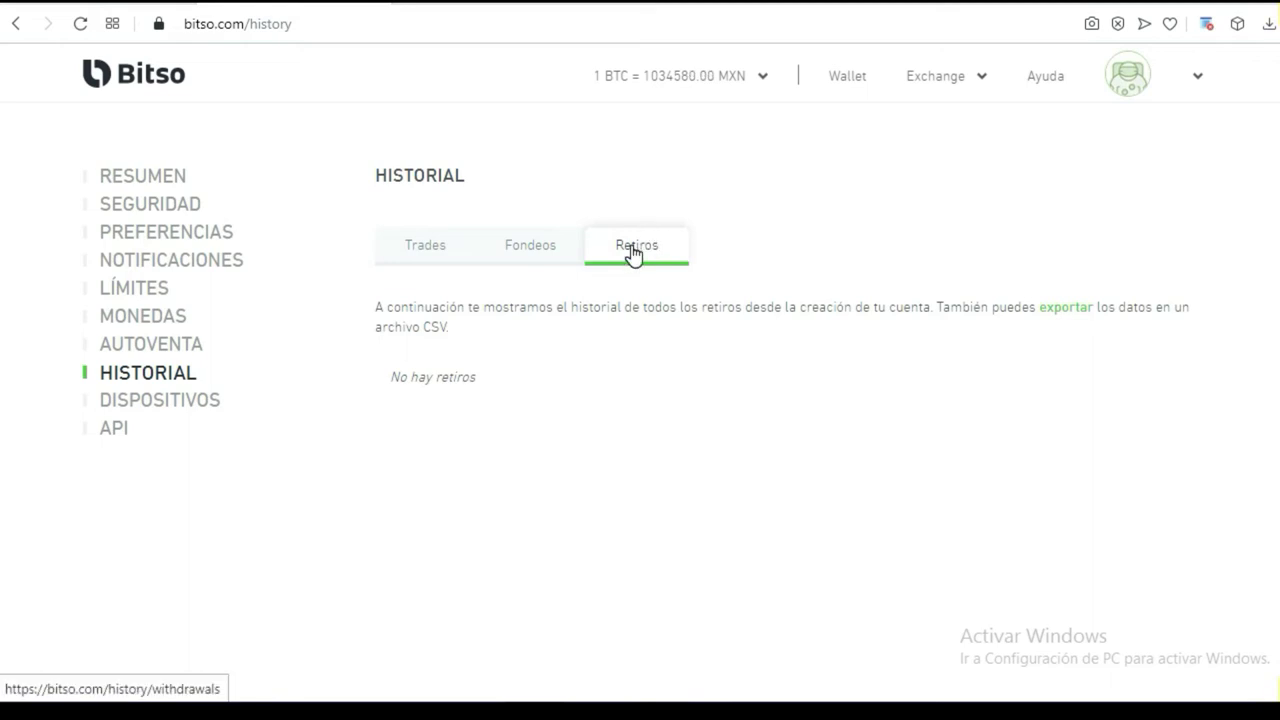
left_click(546, 258)
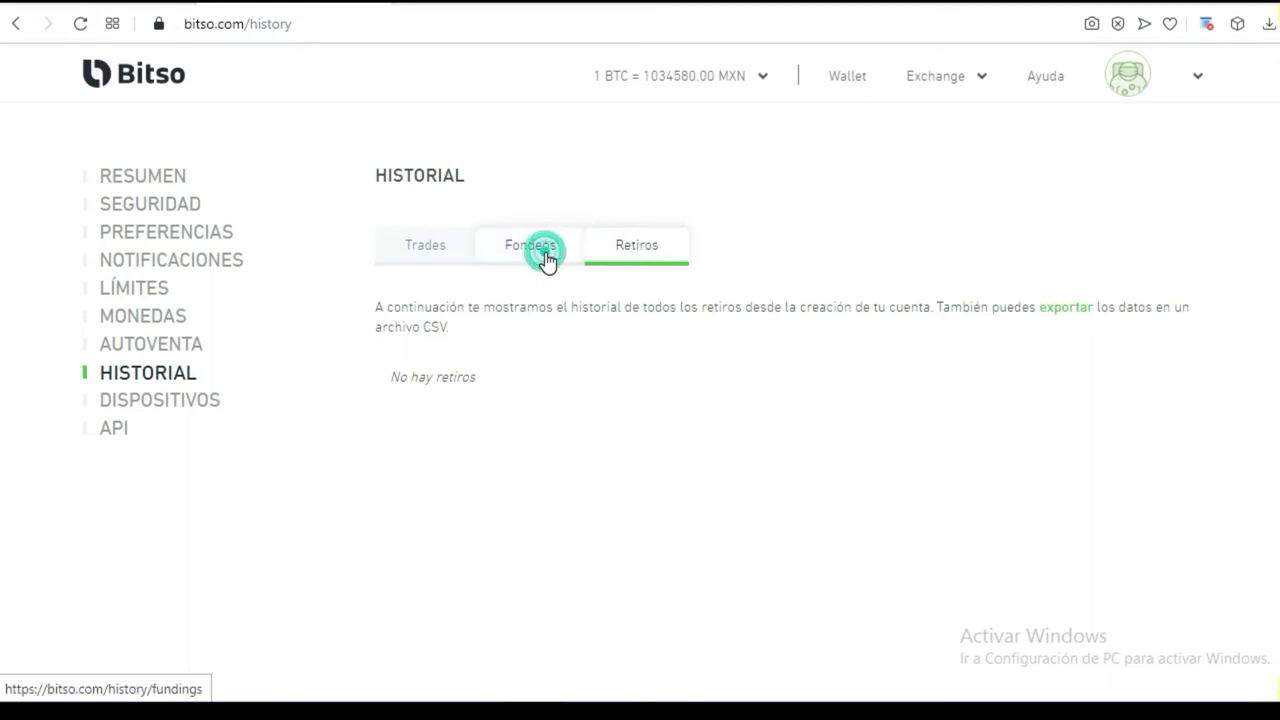
left_click(425, 250)
left_click(517, 252)
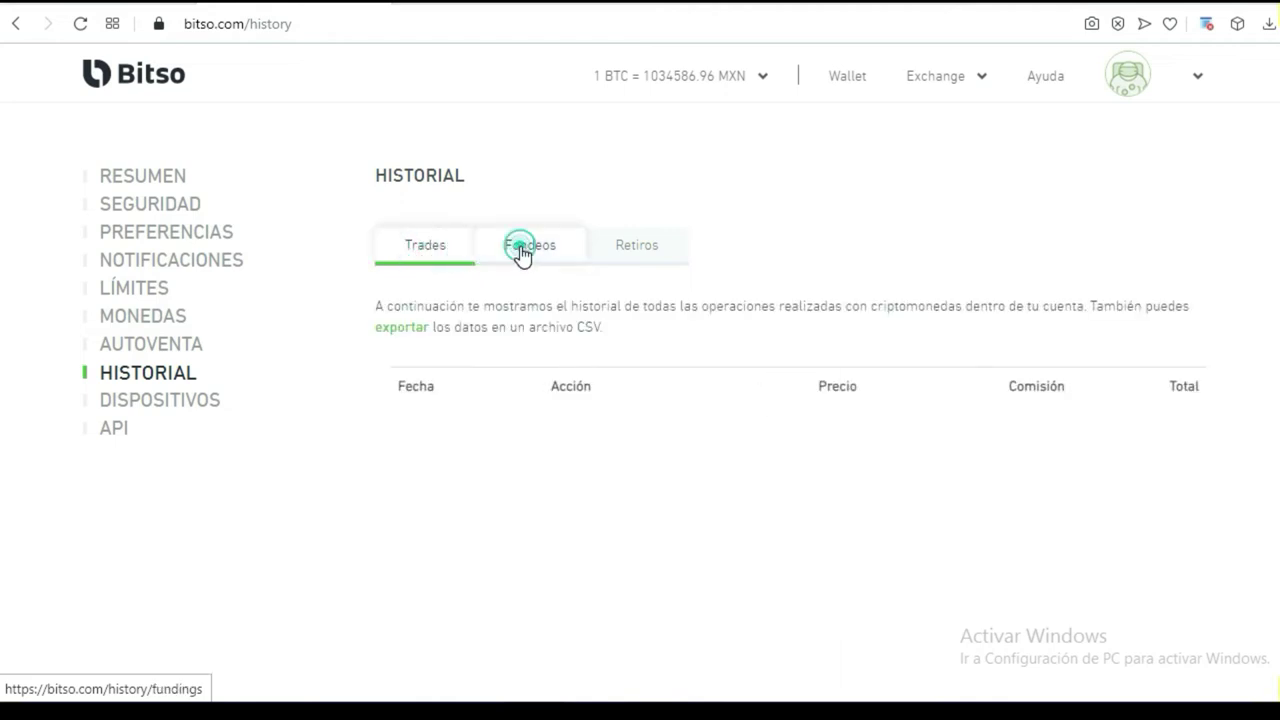
left_click(650, 258)
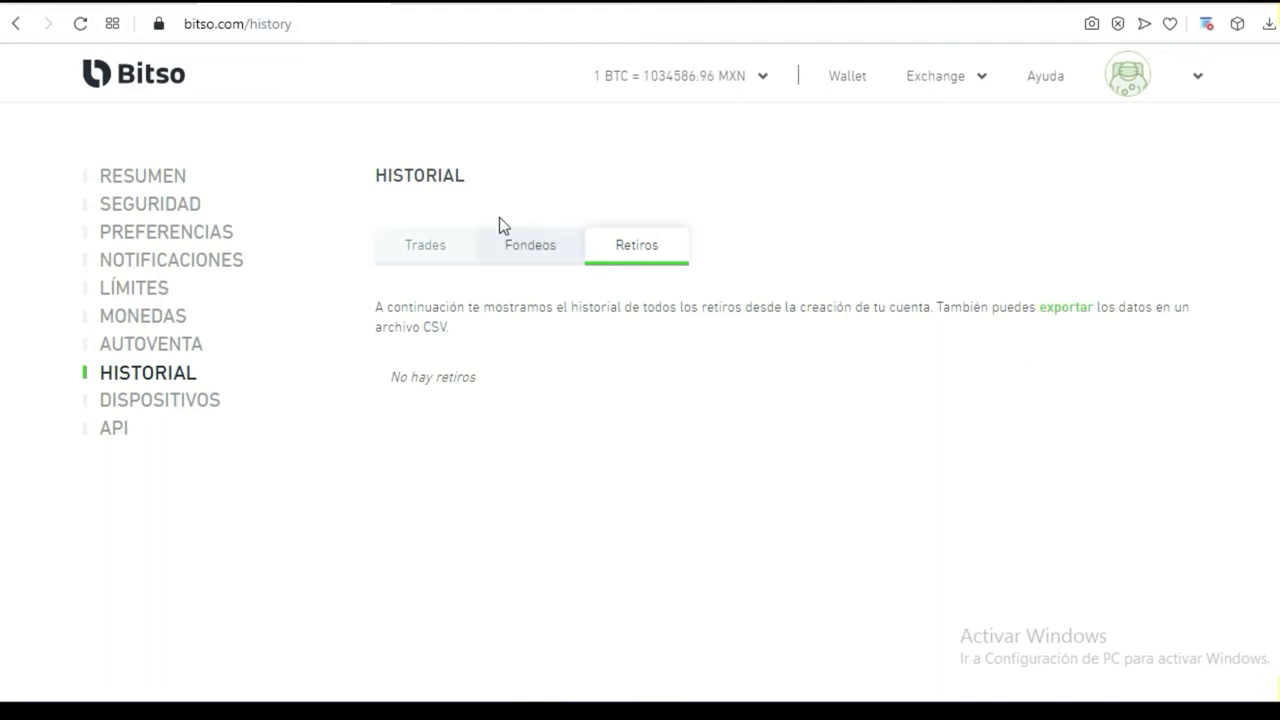
left_click(536, 259)
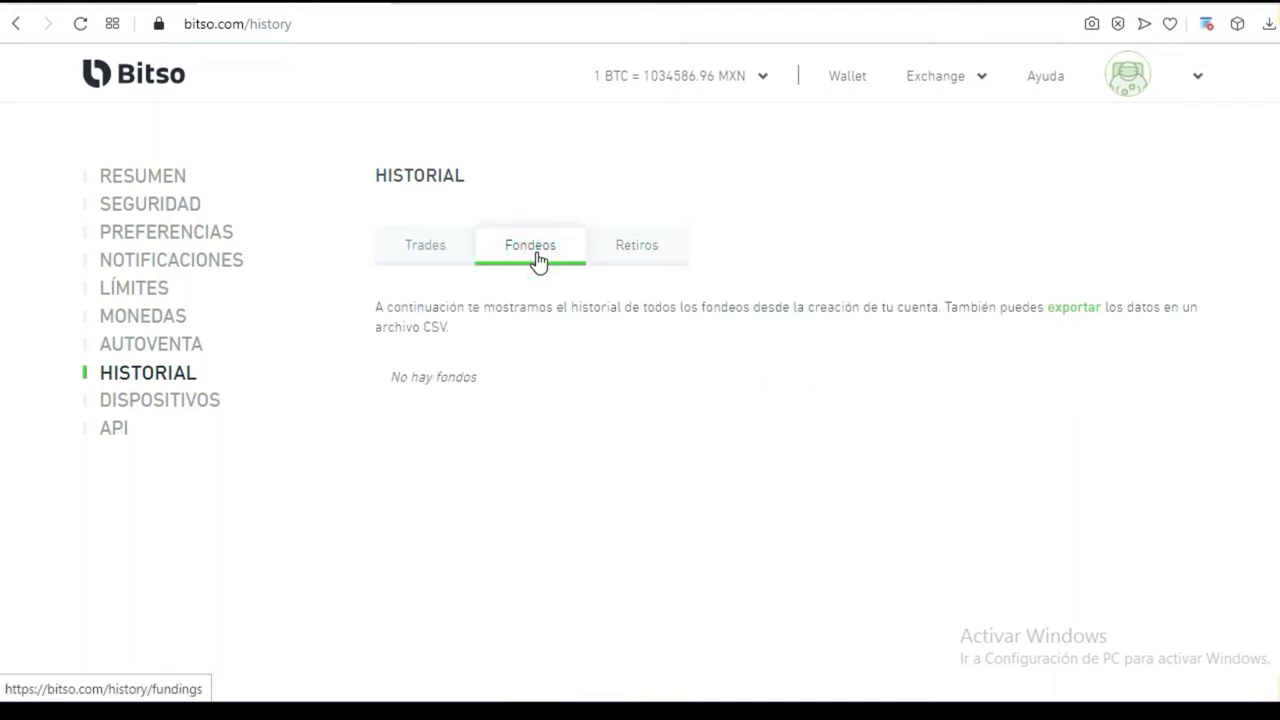
left_click(650, 262)
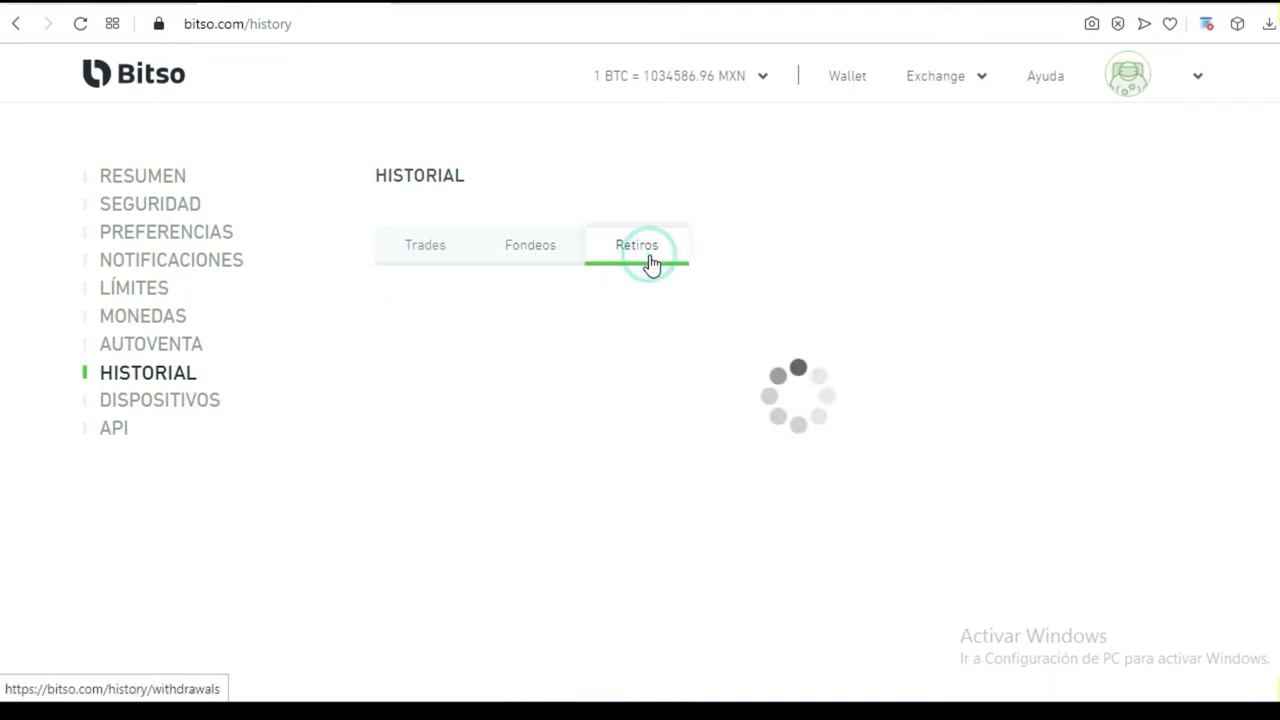
left_click(197, 408)
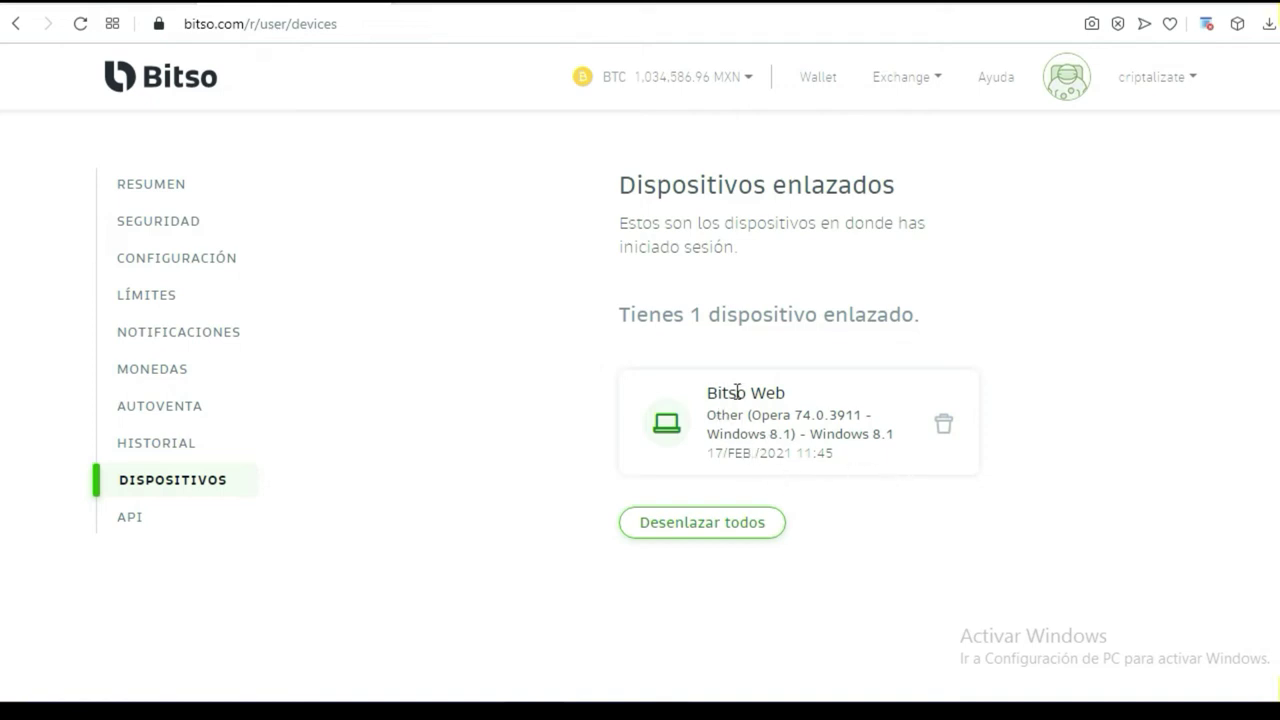
left_click_drag(707, 392, 798, 398)
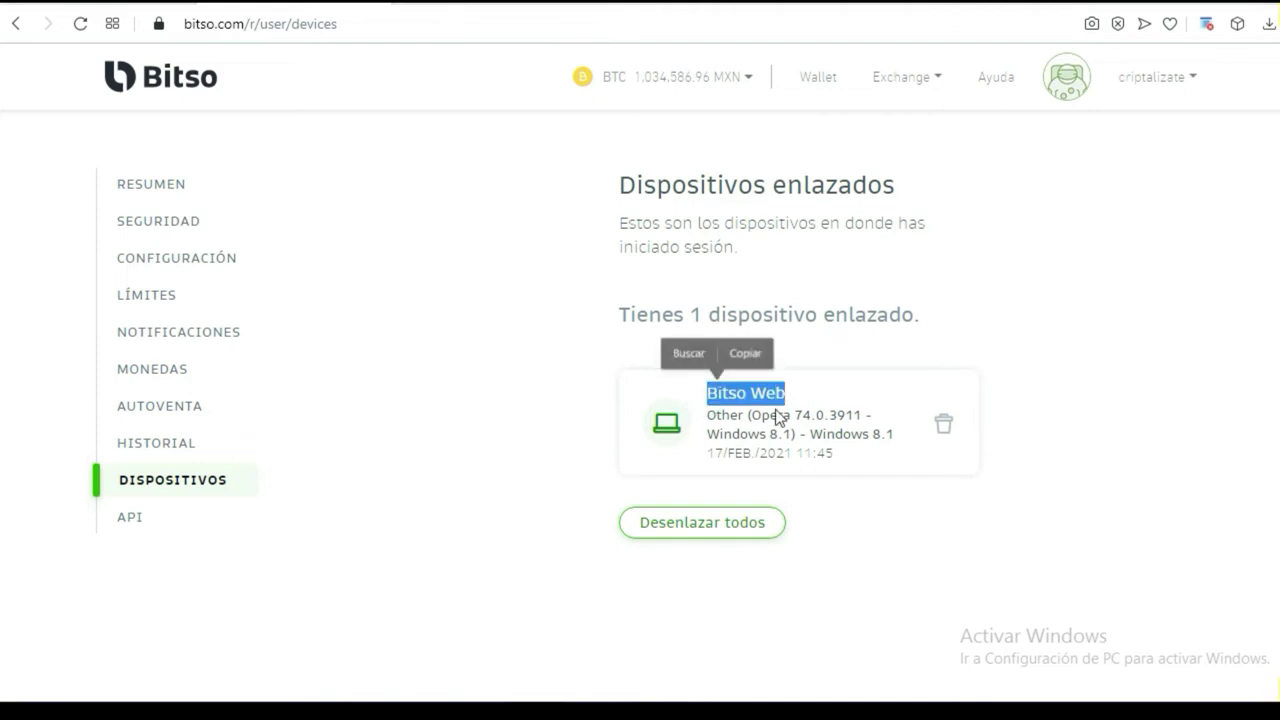
left_click_drag(833, 453, 784, 434)
left_click(954, 500)
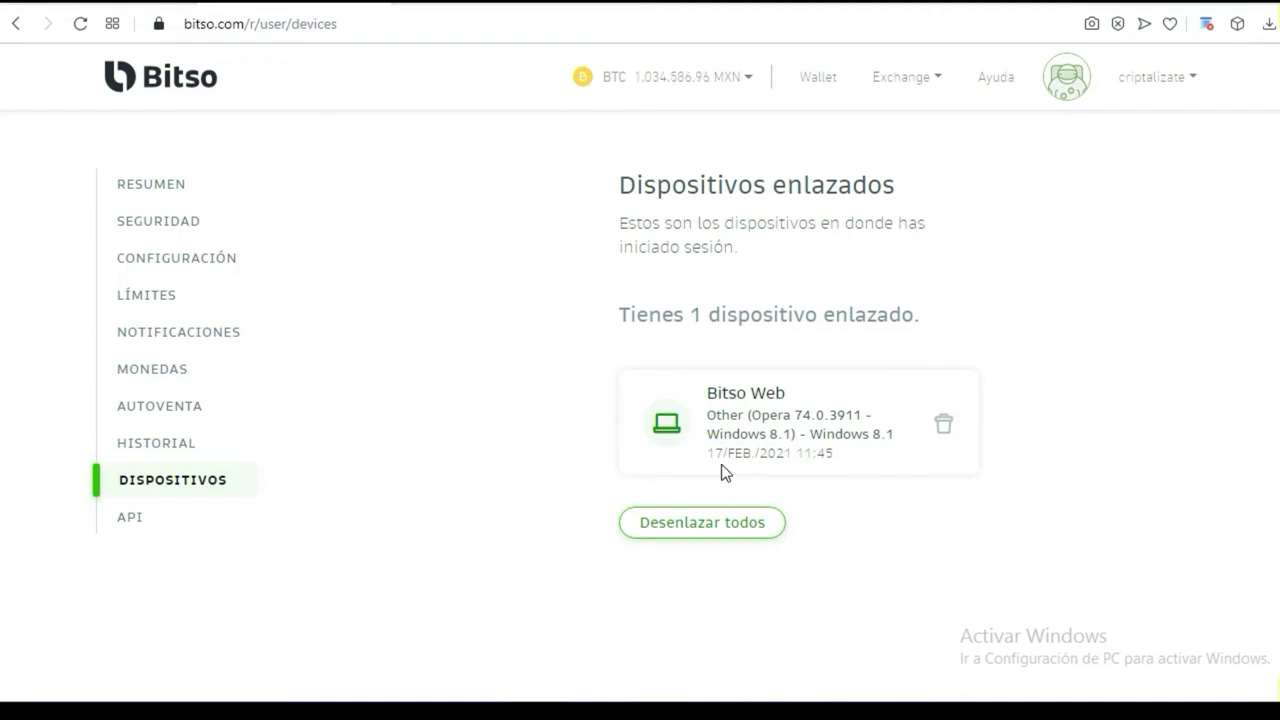
left_click(708, 532)
Step: View the Configuración de API page, then open the Wallet with all 0.00 balances
left_click(131, 518)
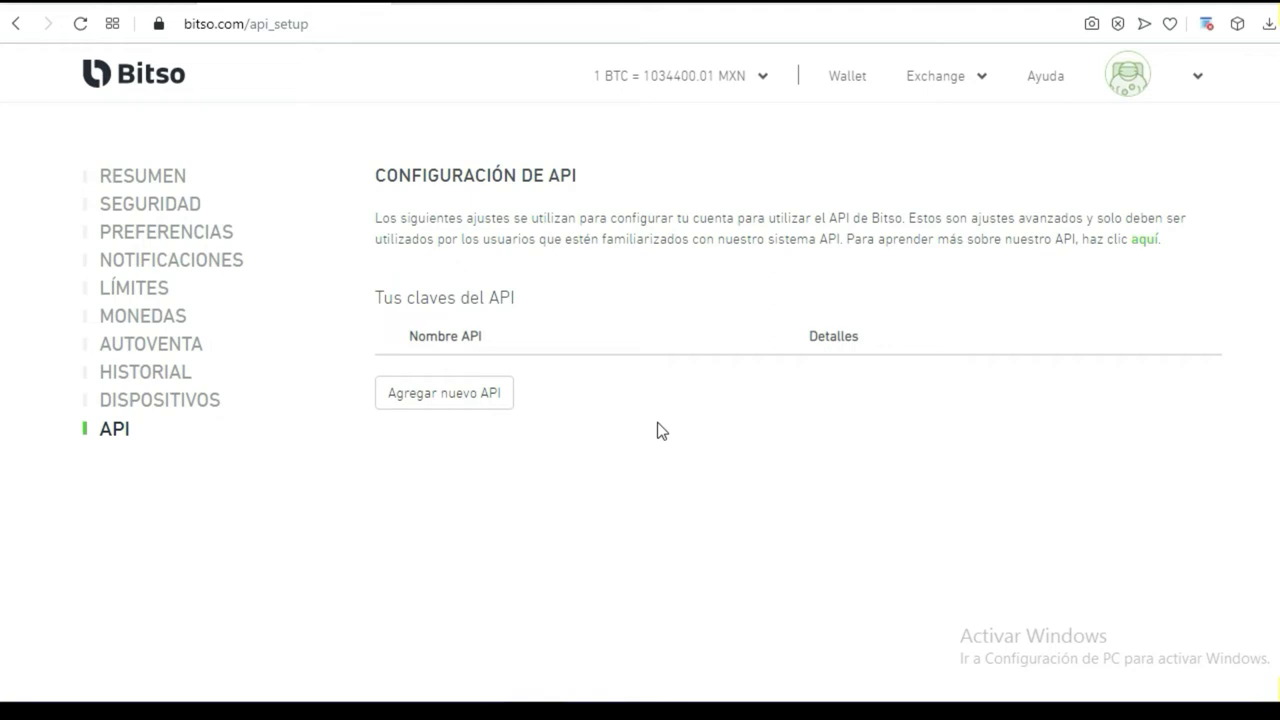
left_click(851, 80)
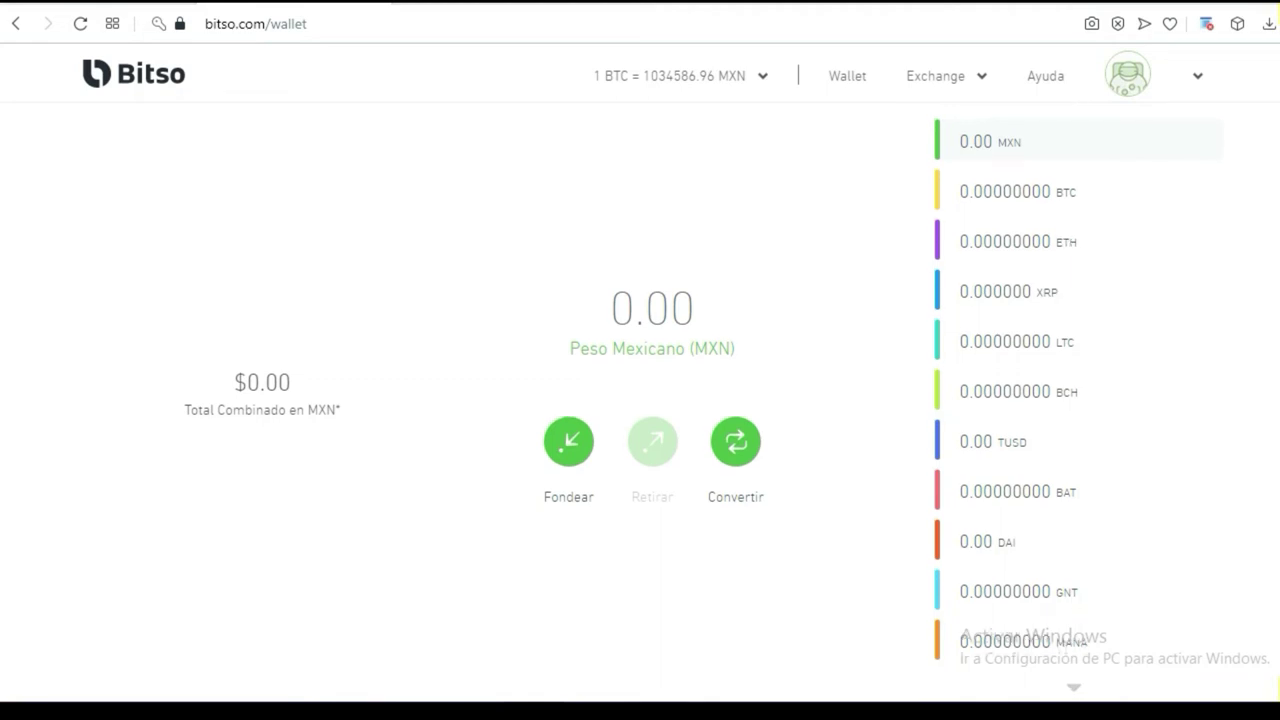
Step: Reveal the BTC balance of 0.00000000 in the wallet's coin list
scroll(653, 400, "down", 2)
scroll(653, 400, "up", 1)
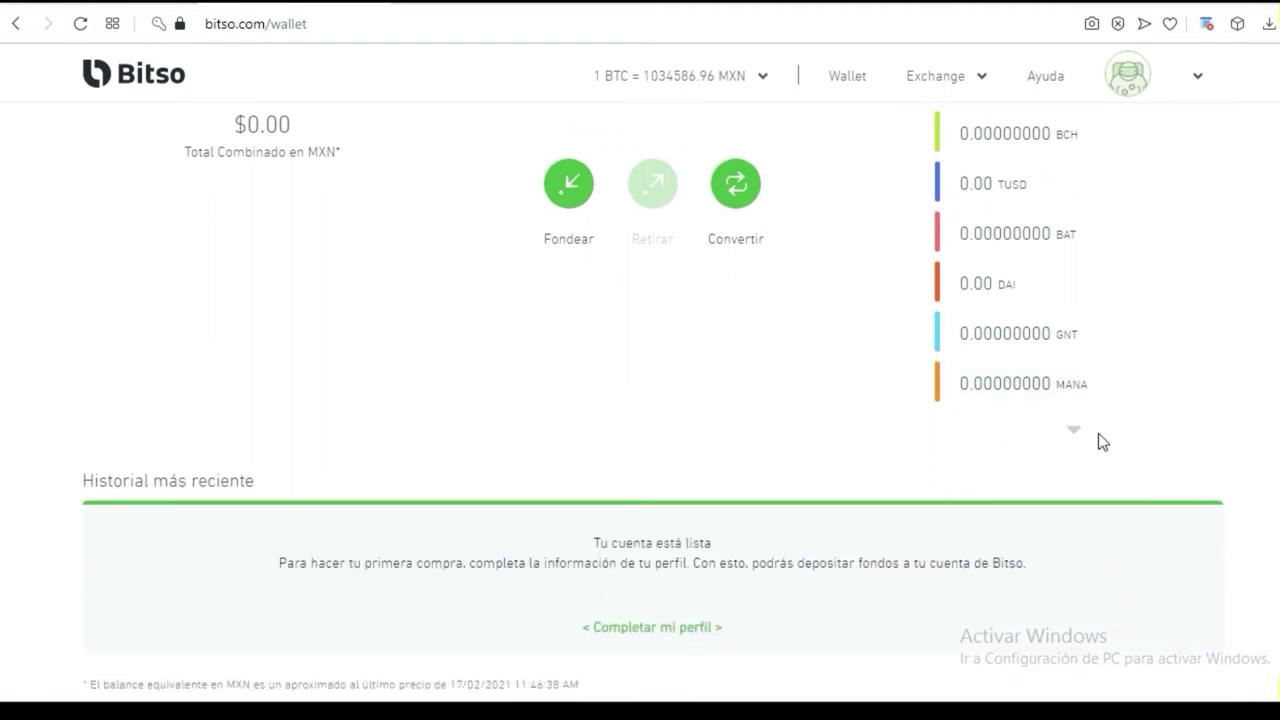
left_click(1078, 437)
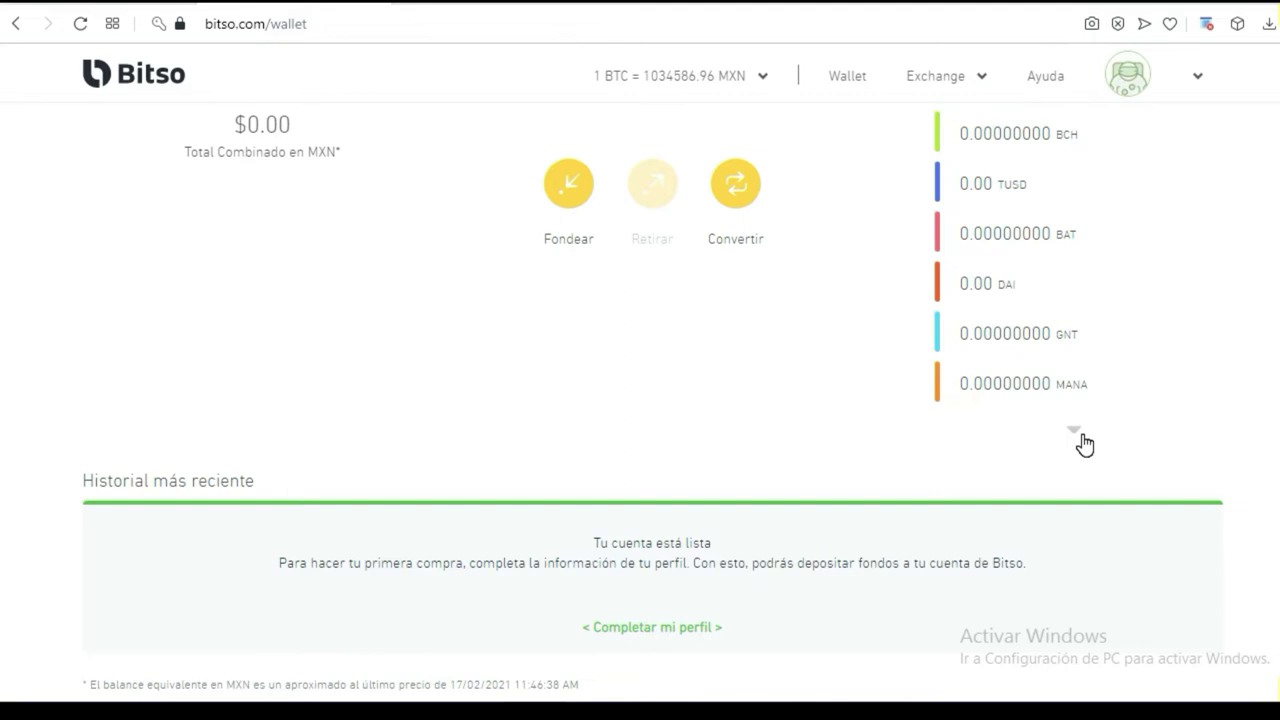
scroll(1084, 444, "up", 3)
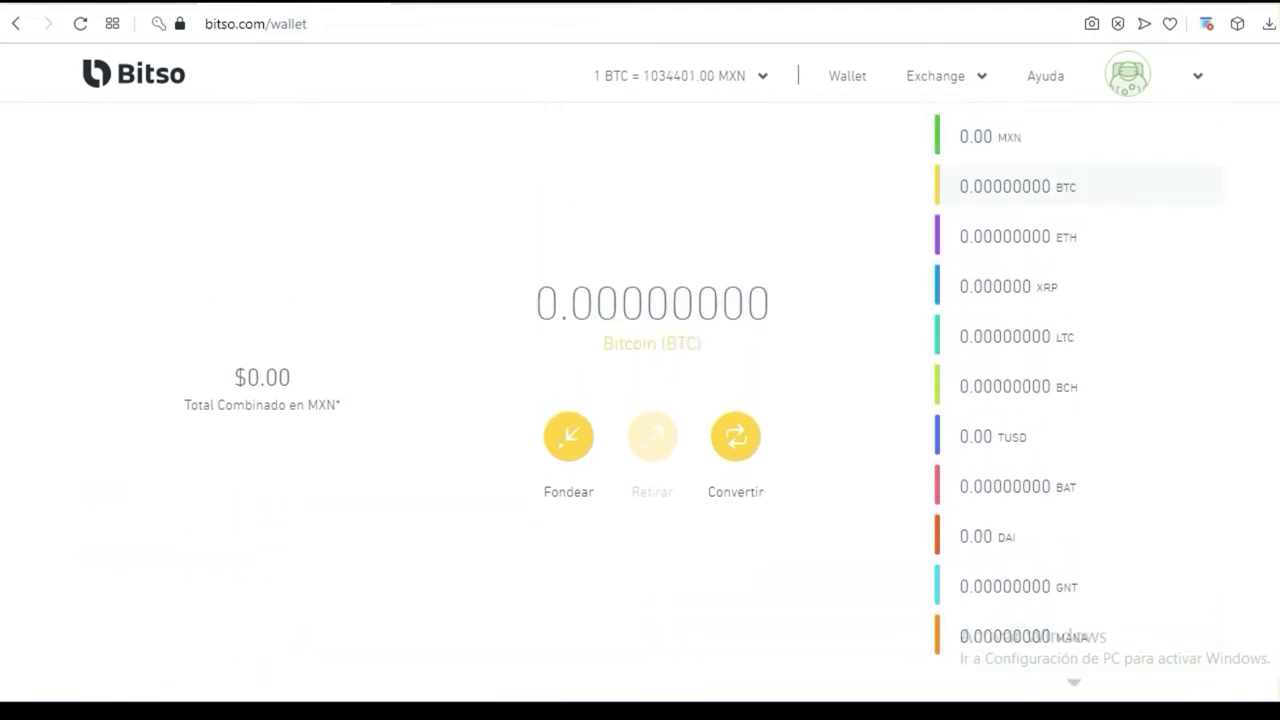
key("ctrl+shift+5")
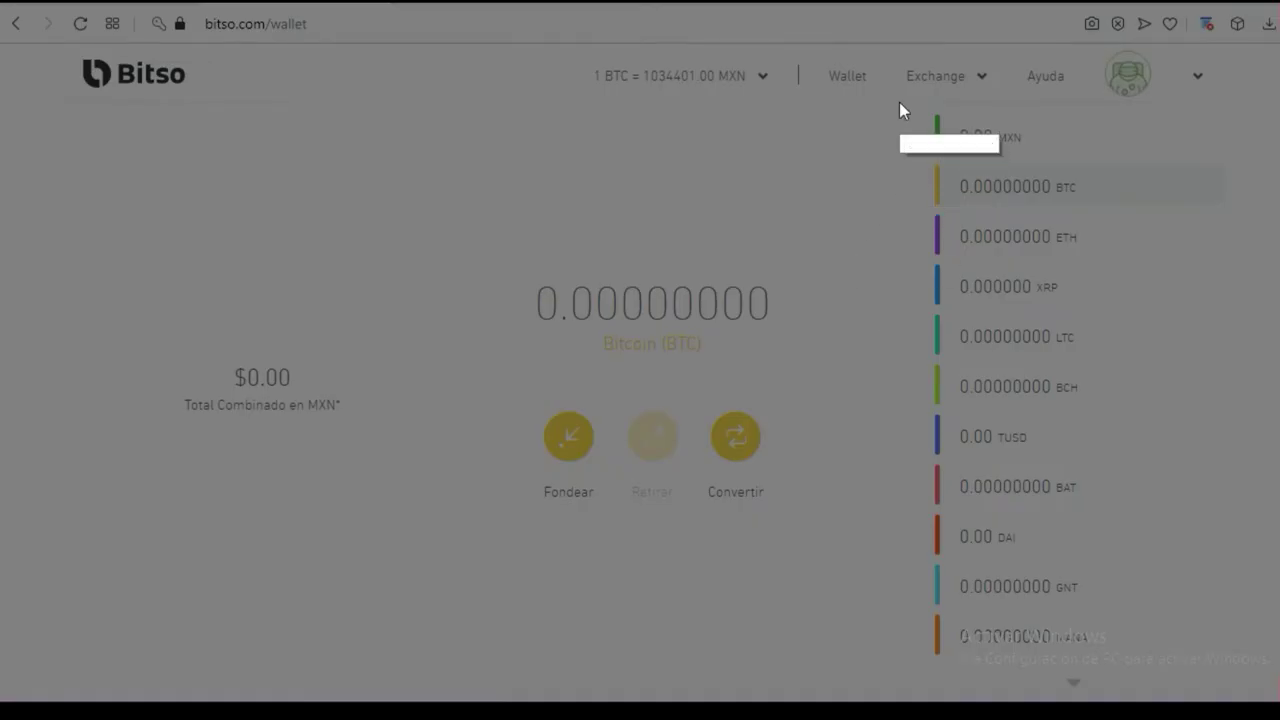
Step: Capture the wallet, arrow the BTC, MXN and ETH balances, and box TUSD
mouse_move(487, 89)
left_mouse_down()
mouse_move(1171, 443)
mouse_move(1208, 681)
left_mouse_up()
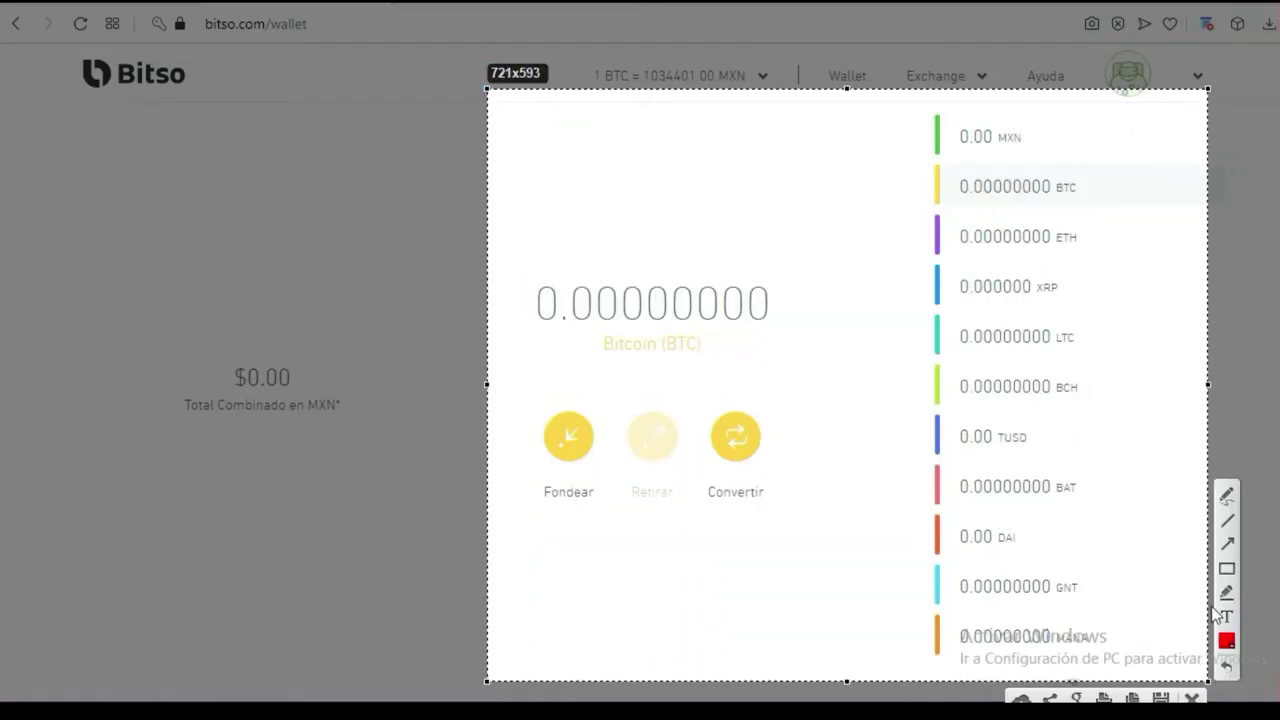
left_click(1230, 541)
left_click_drag(1106, 162, 1086, 189)
left_click_drag(1069, 119, 1051, 134)
mouse_move(1136, 213)
left_mouse_down()
mouse_move(1094, 250)
mouse_move(1097, 286)
mouse_move(1077, 292)
mouse_move(1094, 387)
mouse_move(1041, 439)
left_mouse_up()
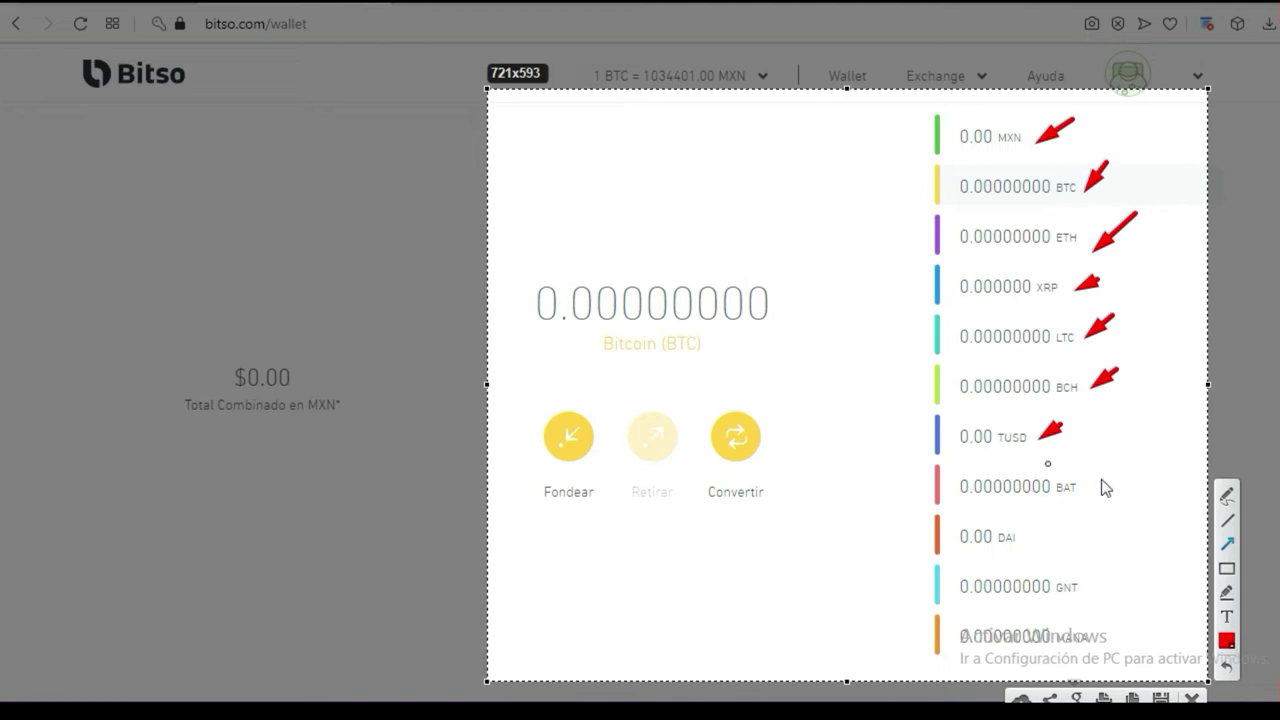
left_click(1227, 568)
left_click_drag(947, 418, 1041, 457)
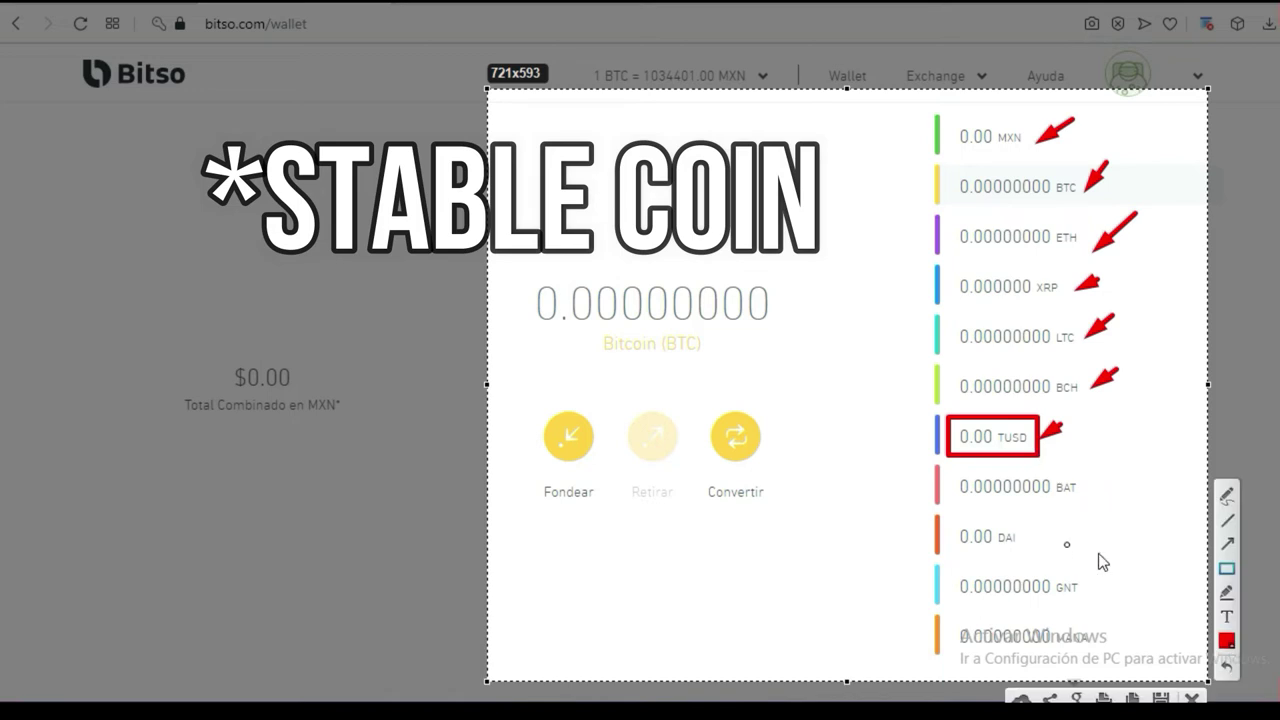
Step: Arrow the BAT, DAI and GNT balances, box DAI, then close the capture
left_click(1228, 543)
left_click_drag(1131, 465, 1099, 488)
left_click_drag(1060, 533, 1043, 539)
left_click(1227, 568)
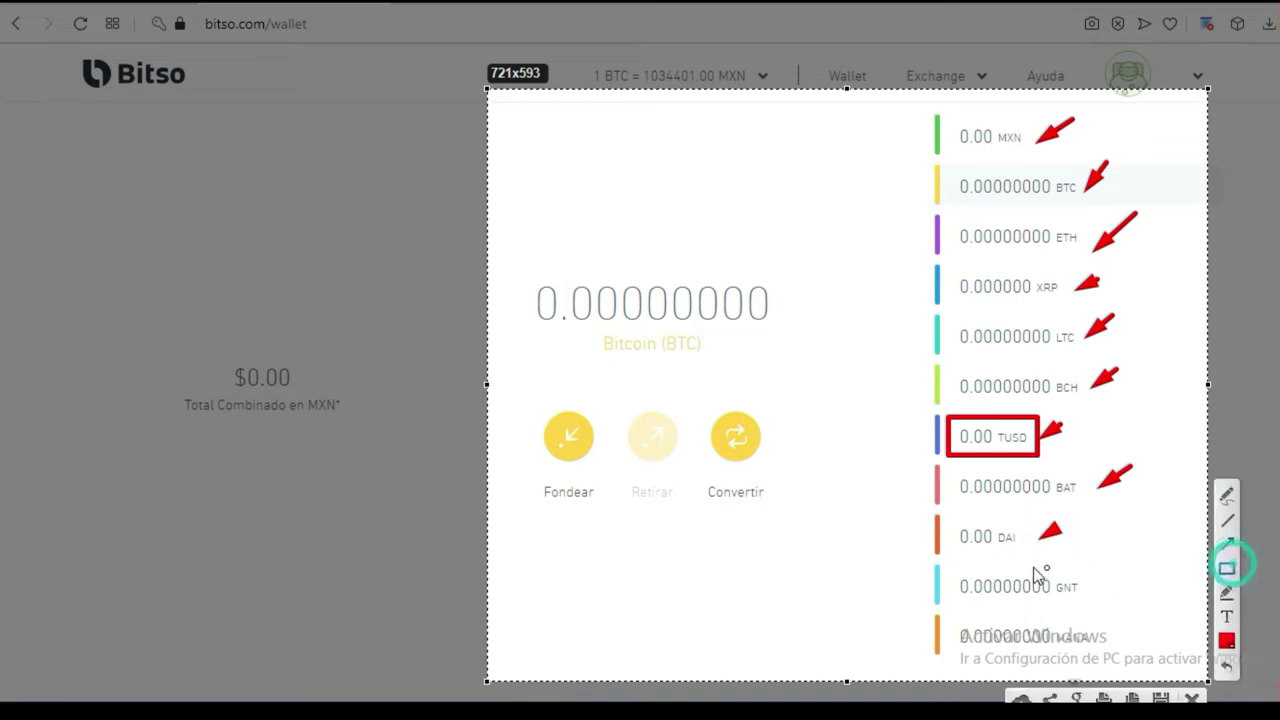
left_click_drag(949, 522, 1027, 558)
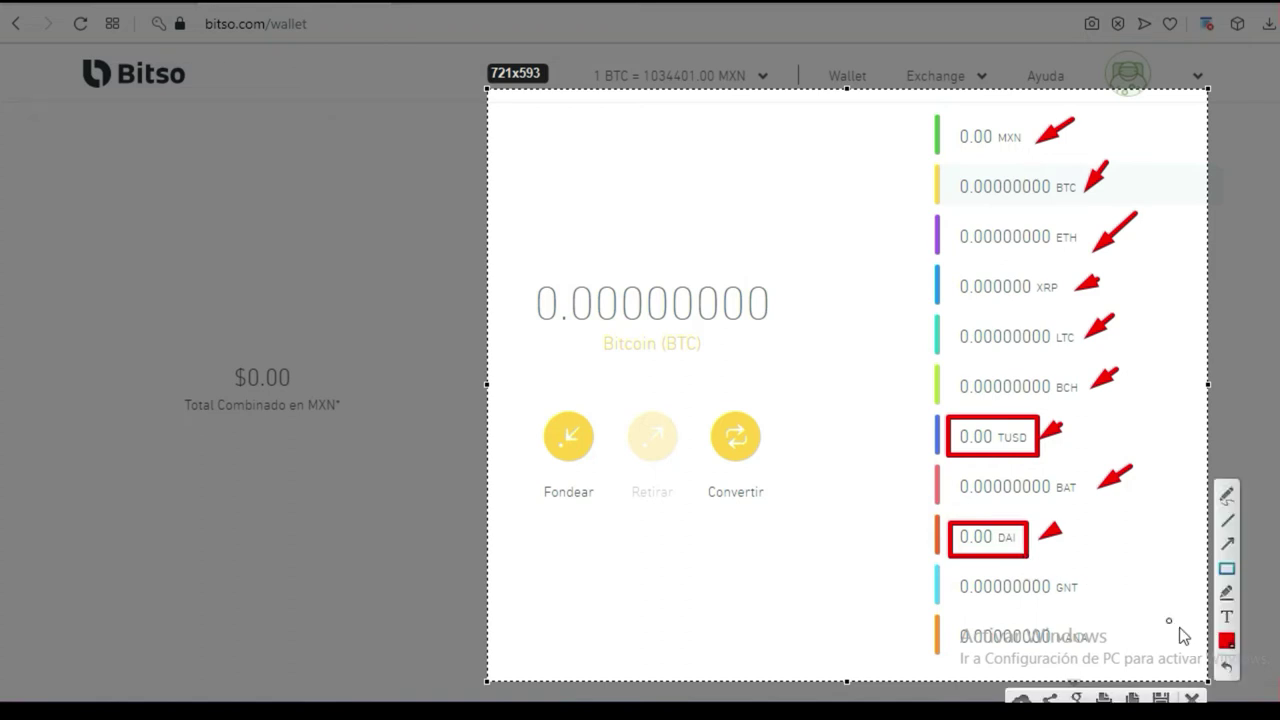
left_click(1229, 497)
left_click_drag(1127, 572, 1092, 586)
left_click(1192, 699)
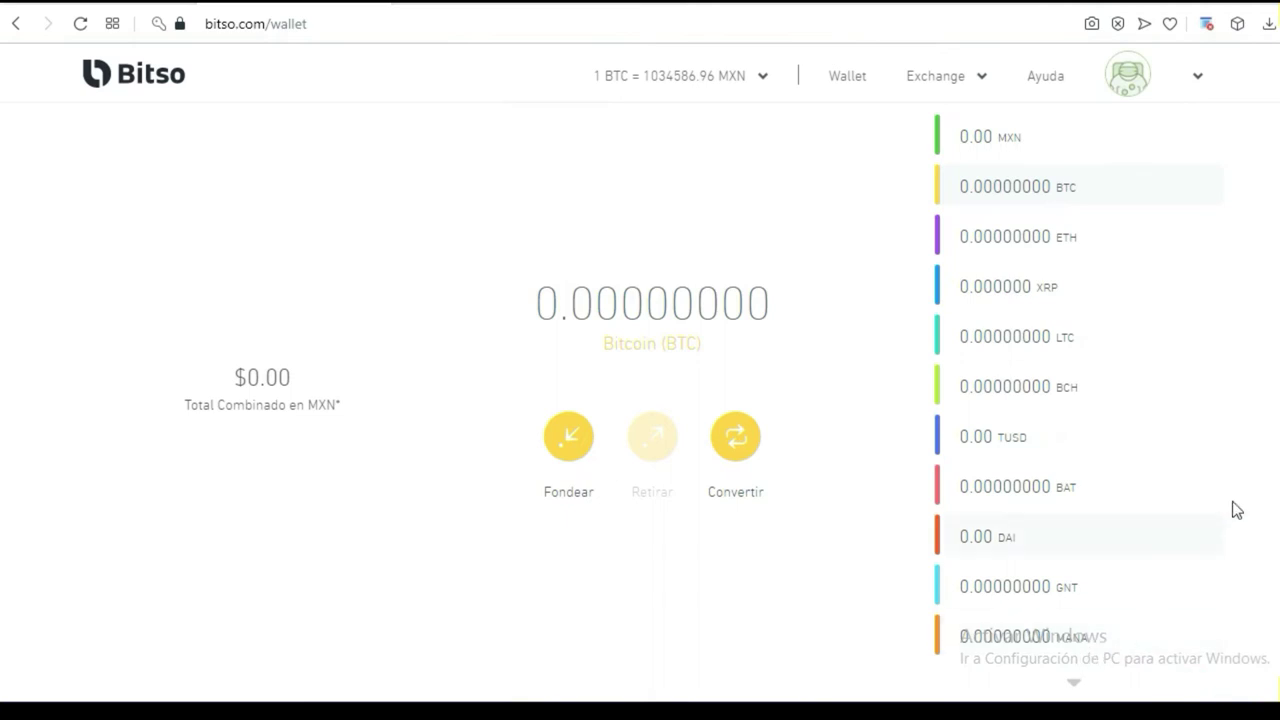
Step: Reload the wallet, switch from BTC back to MXN, and click Convertir on the peso balance
scroll(652, 402, "down", 1)
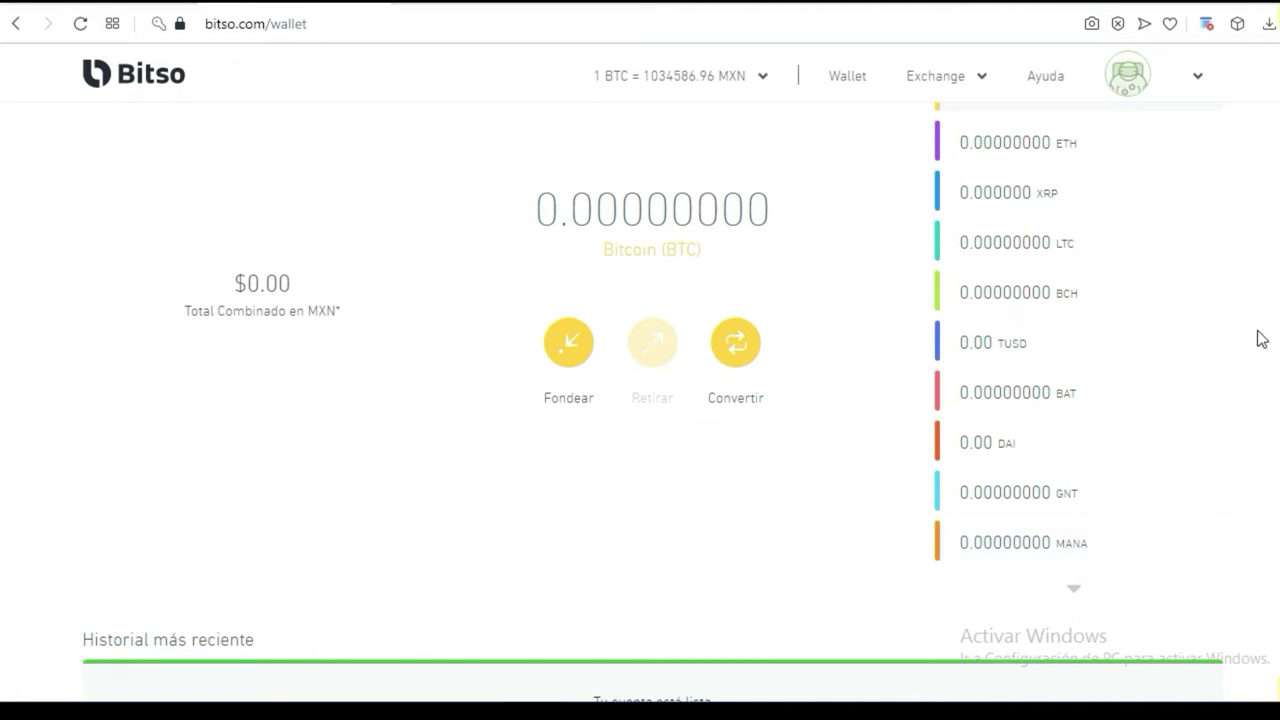
scroll(652, 400, "up", 1)
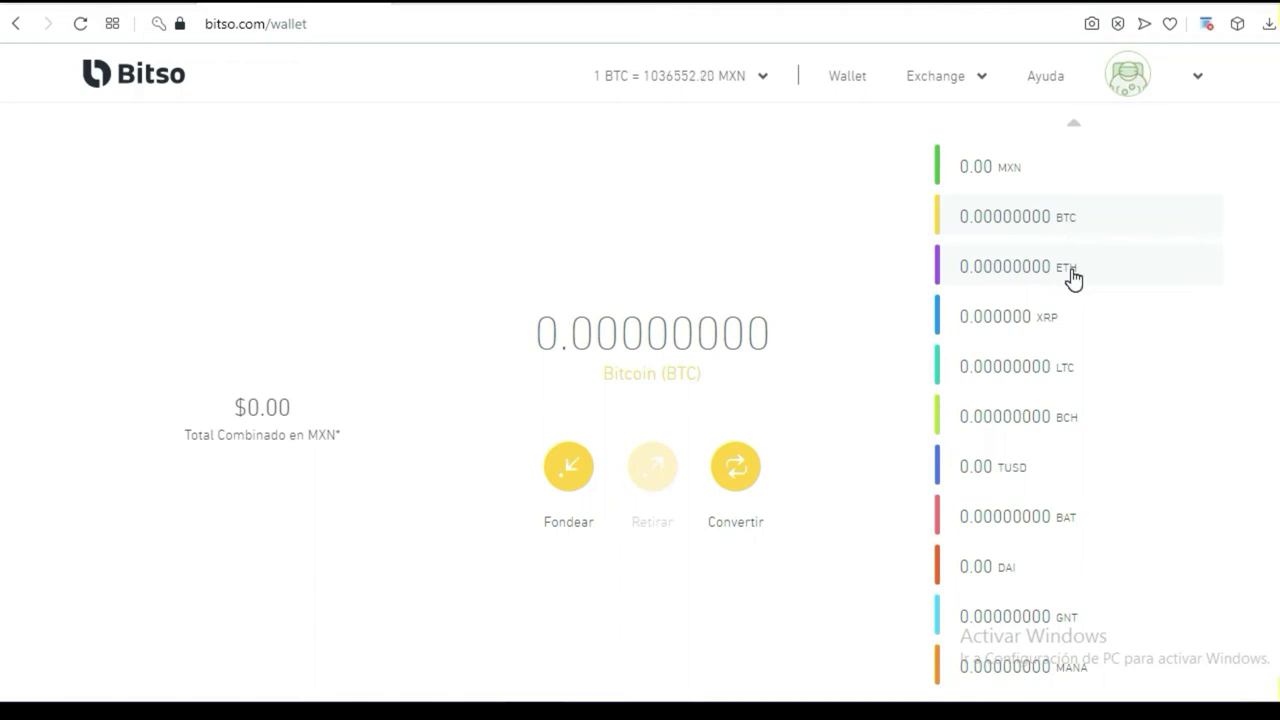
left_click(850, 82)
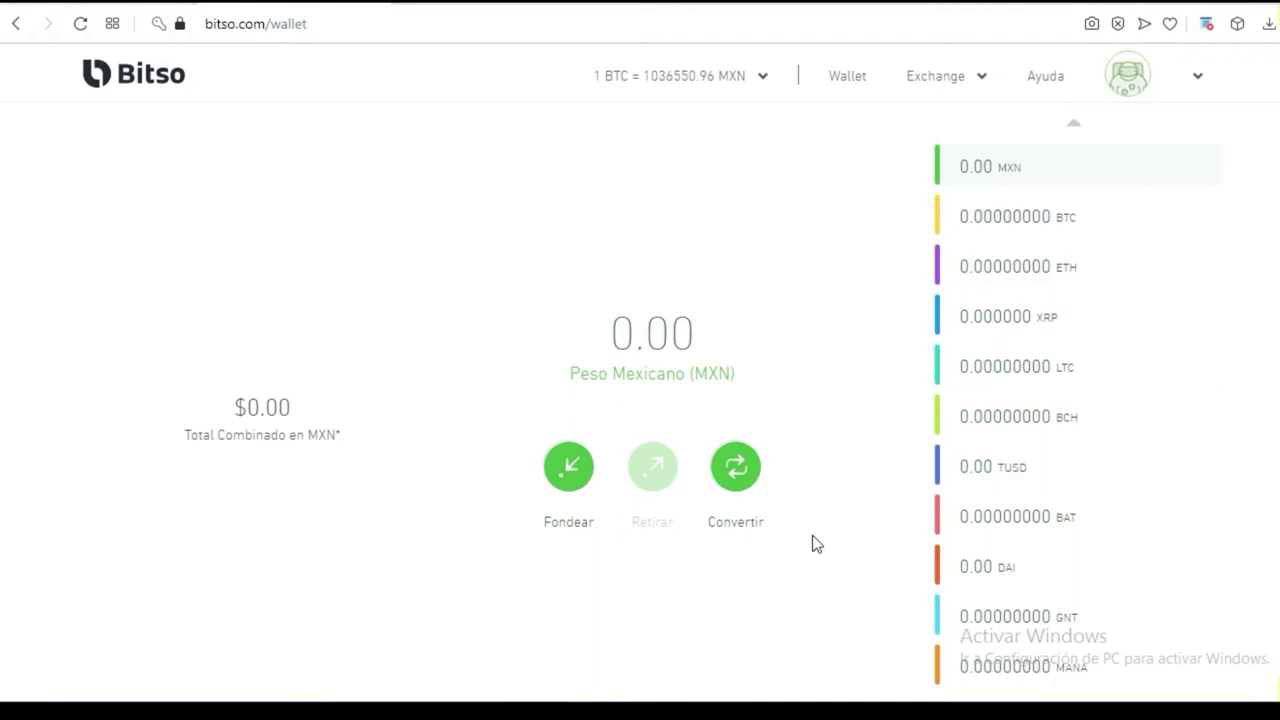
left_click(1010, 224)
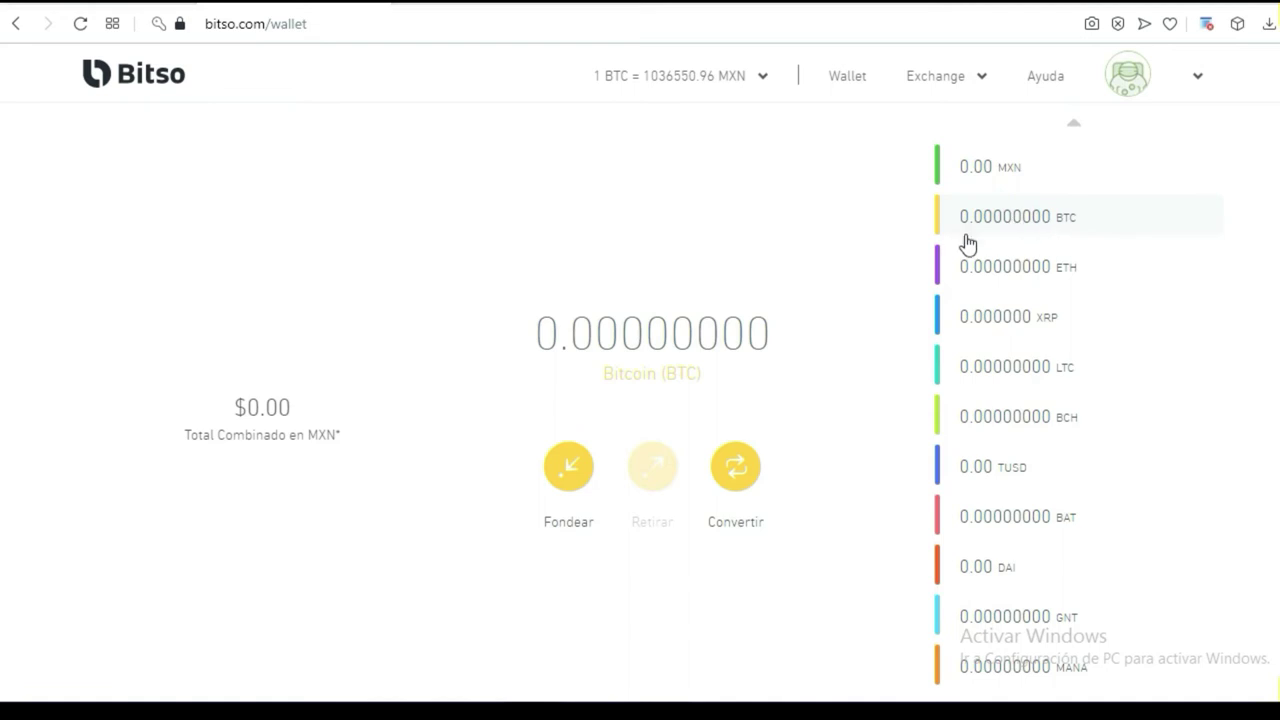
left_click(982, 176)
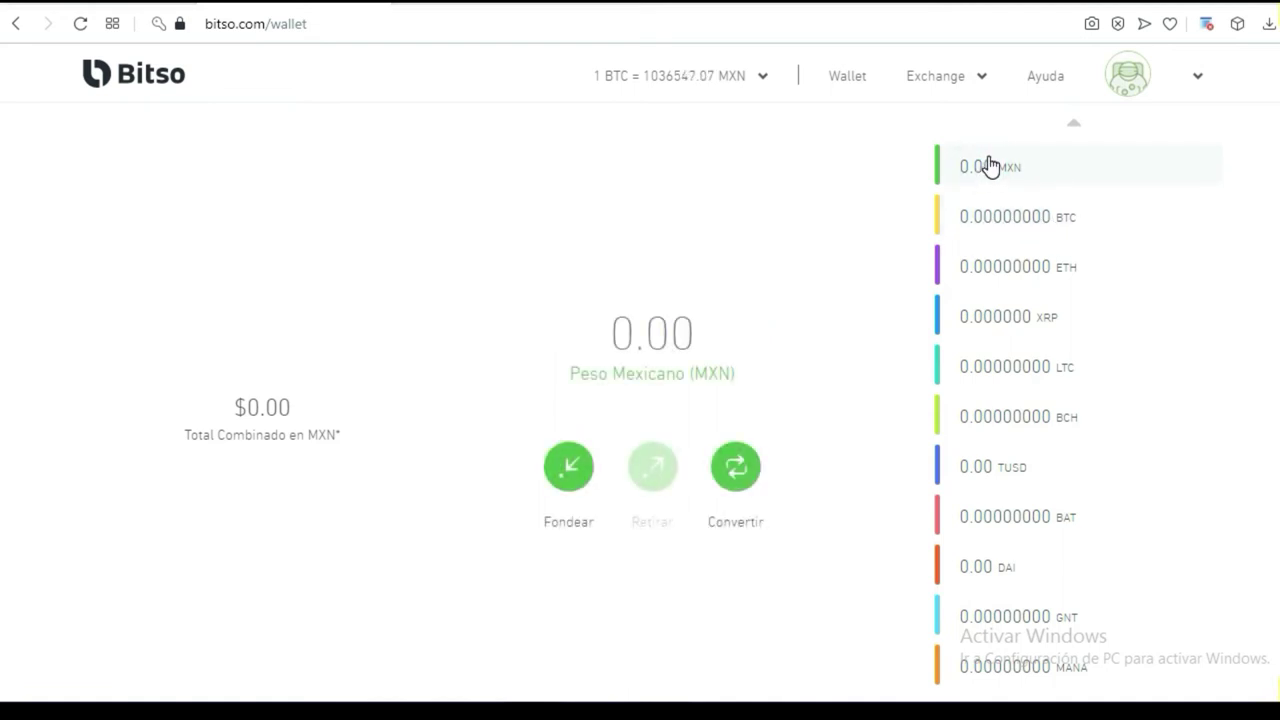
left_click(736, 470)
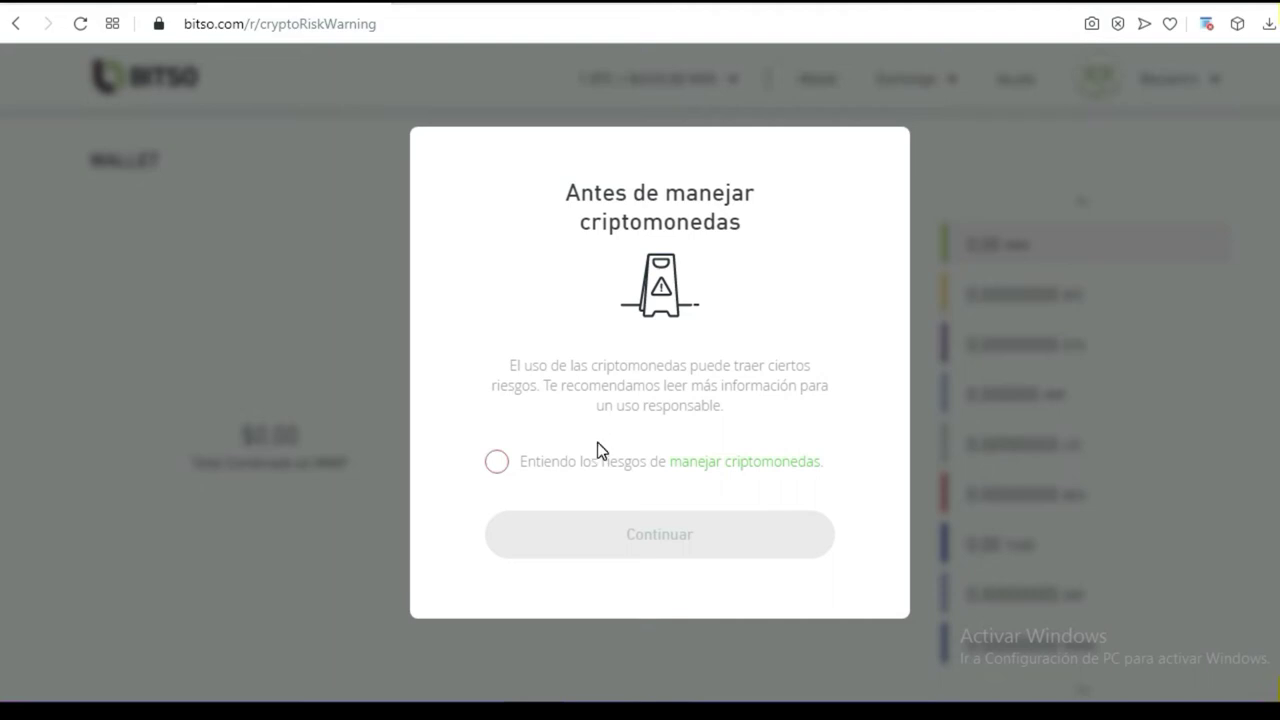
Step: Acknowledge the cryptocurrency risk warning and continue to the Convertir page for buying Bitcoin
left_click(492, 464)
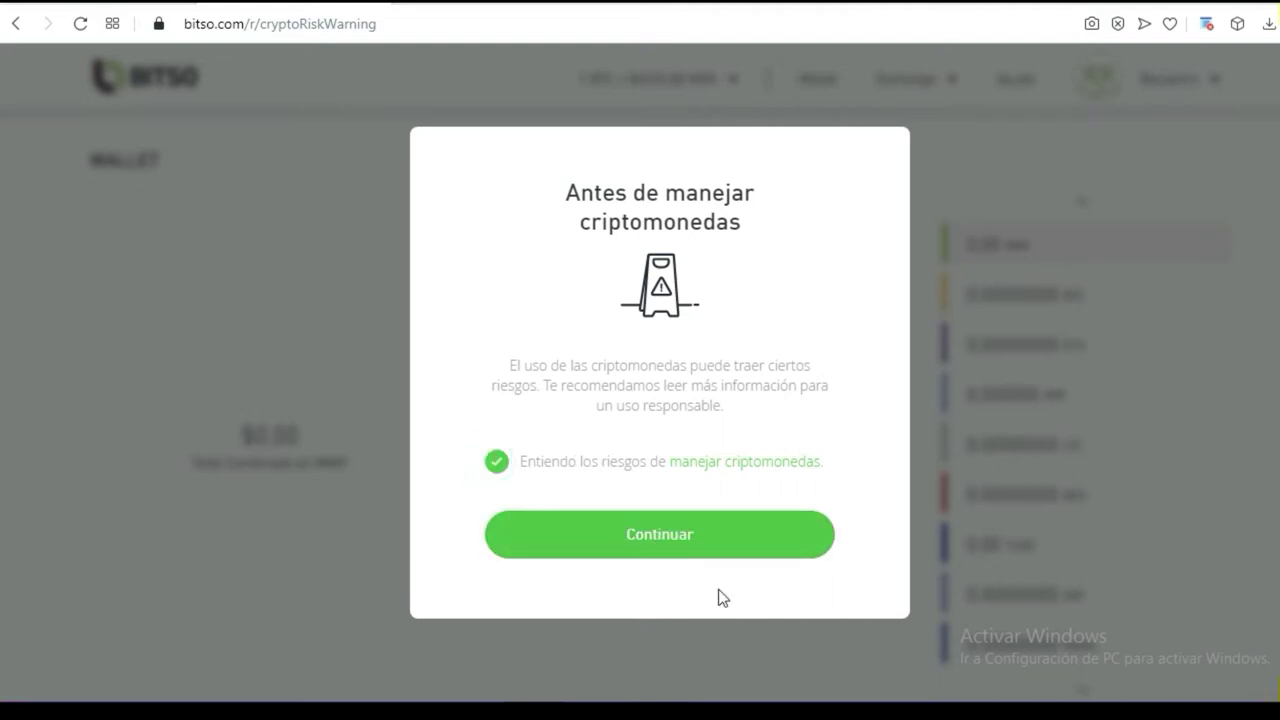
left_click(645, 534)
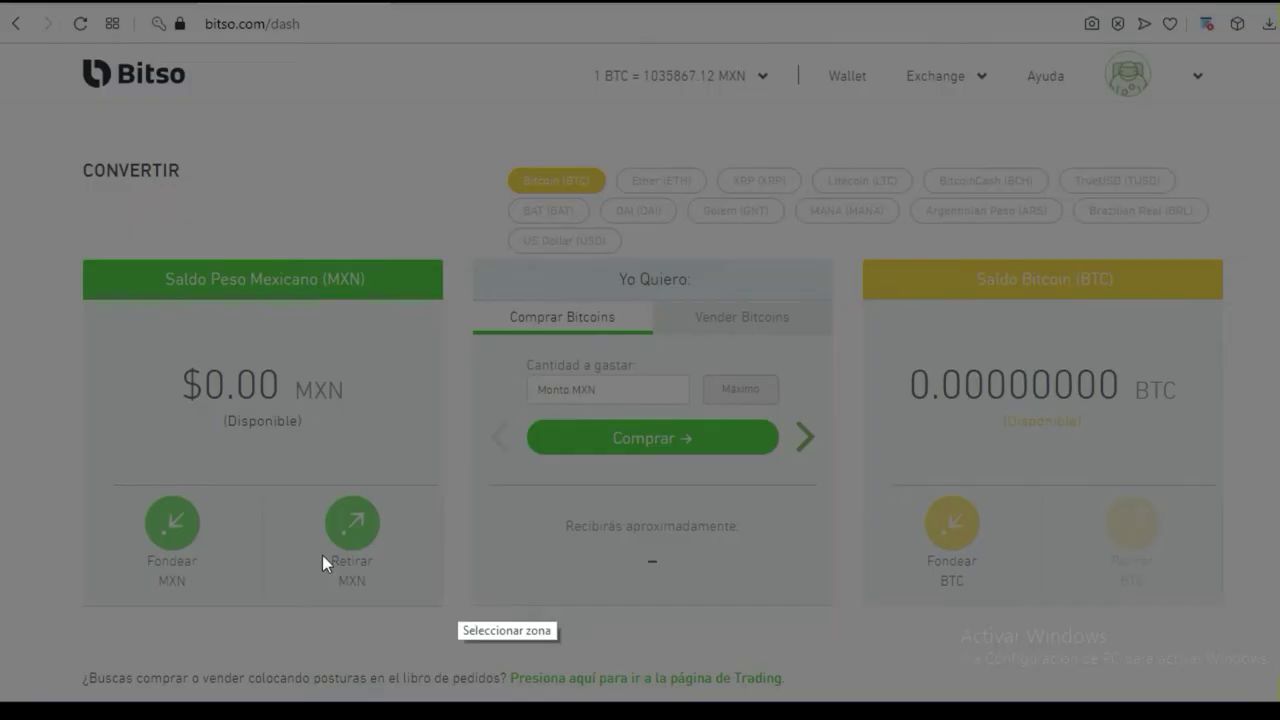
Step: Capture the whole Convertir page and box the $0.00 MXN balance and Comprar Bitcoins in red
key("ctrl+shift+5")
mouse_move(23, 37)
left_mouse_down()
mouse_move(1120, 440)
mouse_move(1257, 606)
mouse_move(1279, 692)
mouse_move(1277, 642)
left_mouse_up()
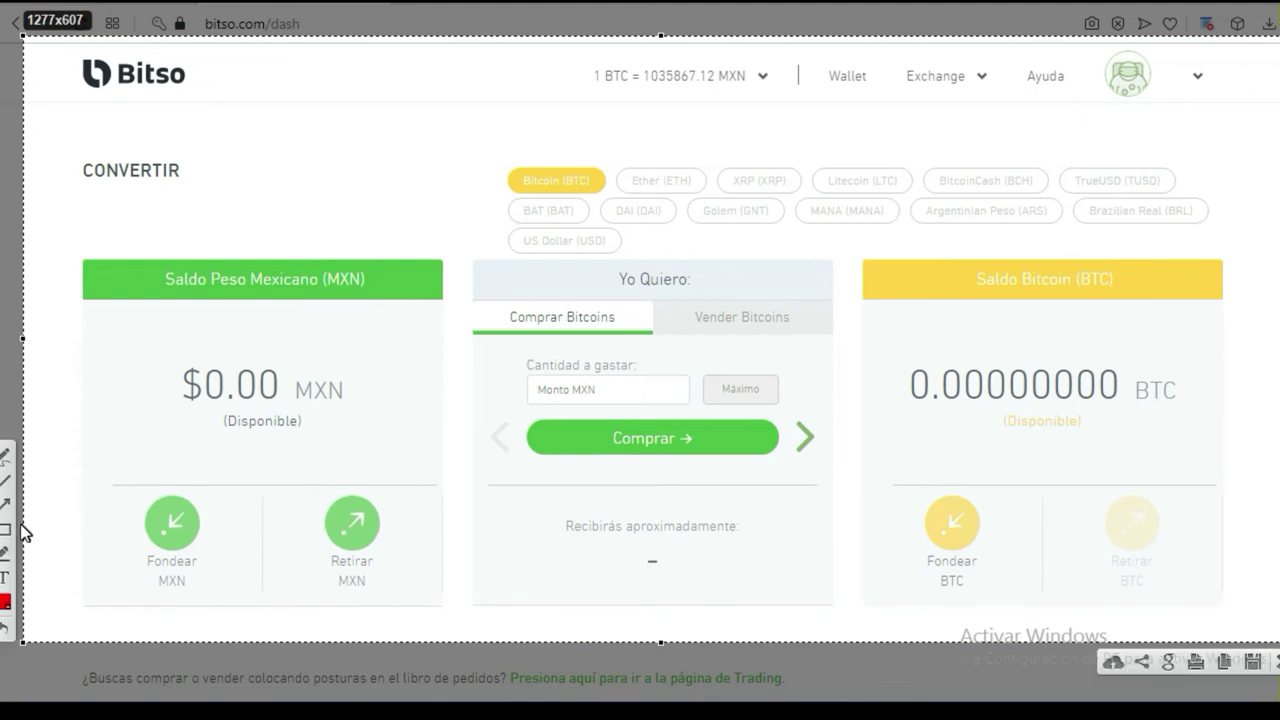
left_click(5, 530)
mouse_move(146, 356)
left_mouse_down()
mouse_move(357, 433)
mouse_move(367, 452)
left_mouse_up()
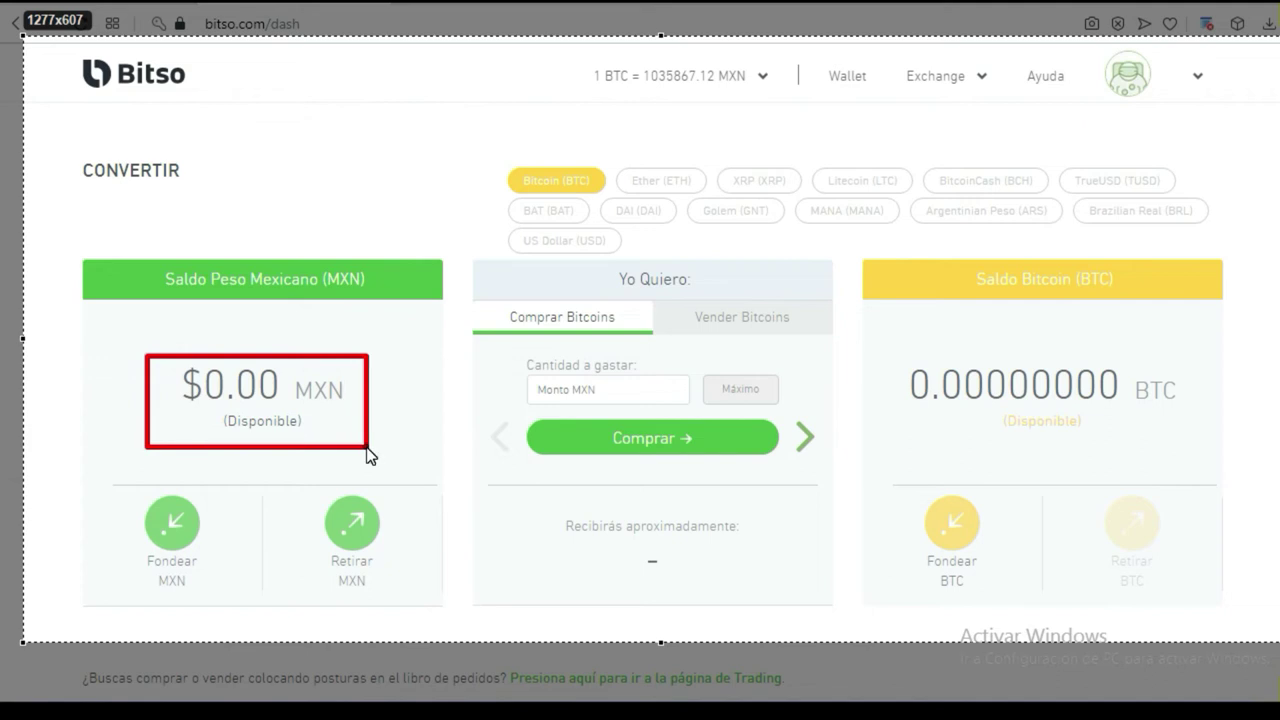
left_click_drag(493, 299, 653, 342)
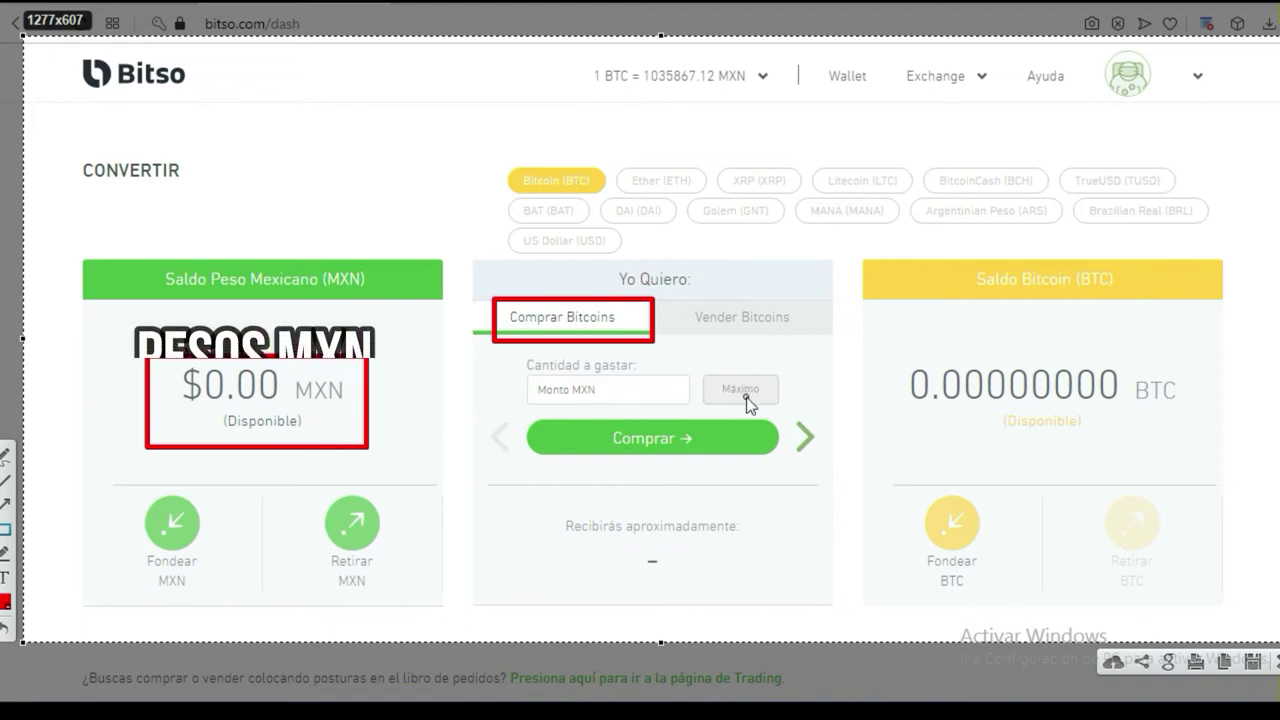
Step: Add red pen marks: scribble Monto MXN, underline Recibirás aproximadamente and the 0.00000000 BTC balance
left_click(6, 455)
left_click_drag(770, 384, 817, 362)
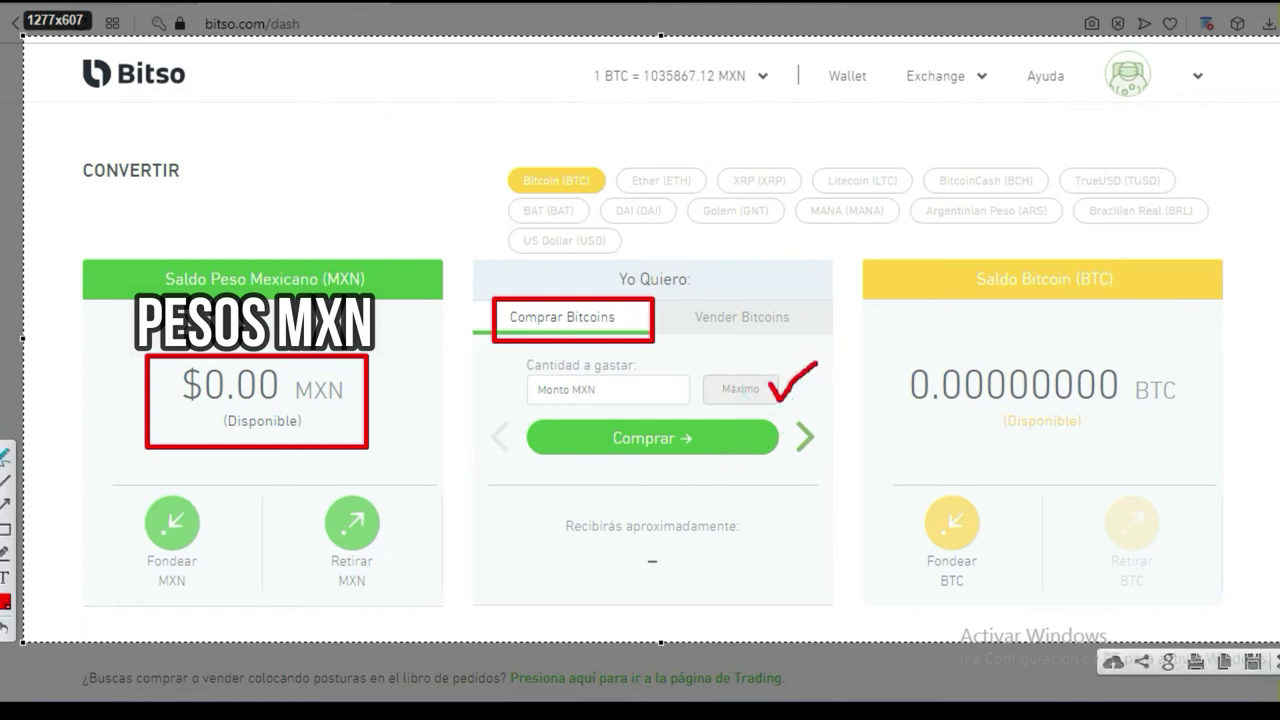
left_click(5, 628)
left_click_drag(537, 388, 651, 383)
left_click_drag(372, 325, 412, 316)
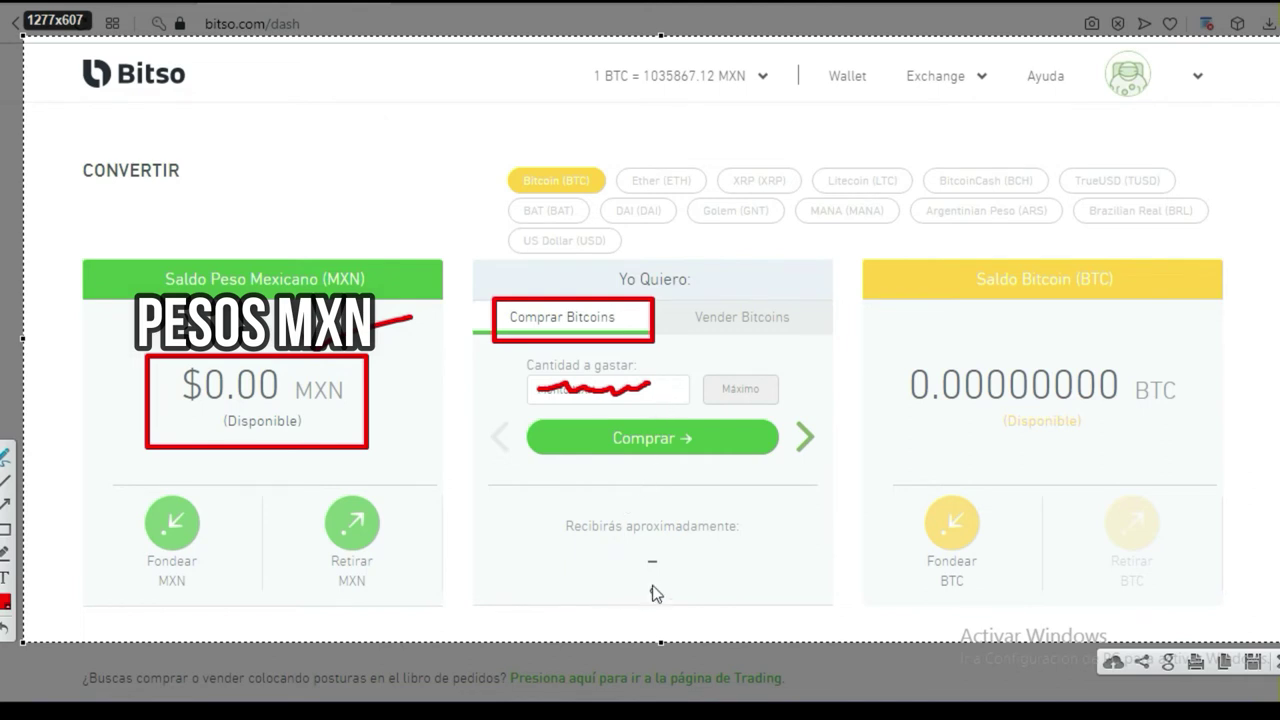
left_click_drag(560, 570, 686, 563)
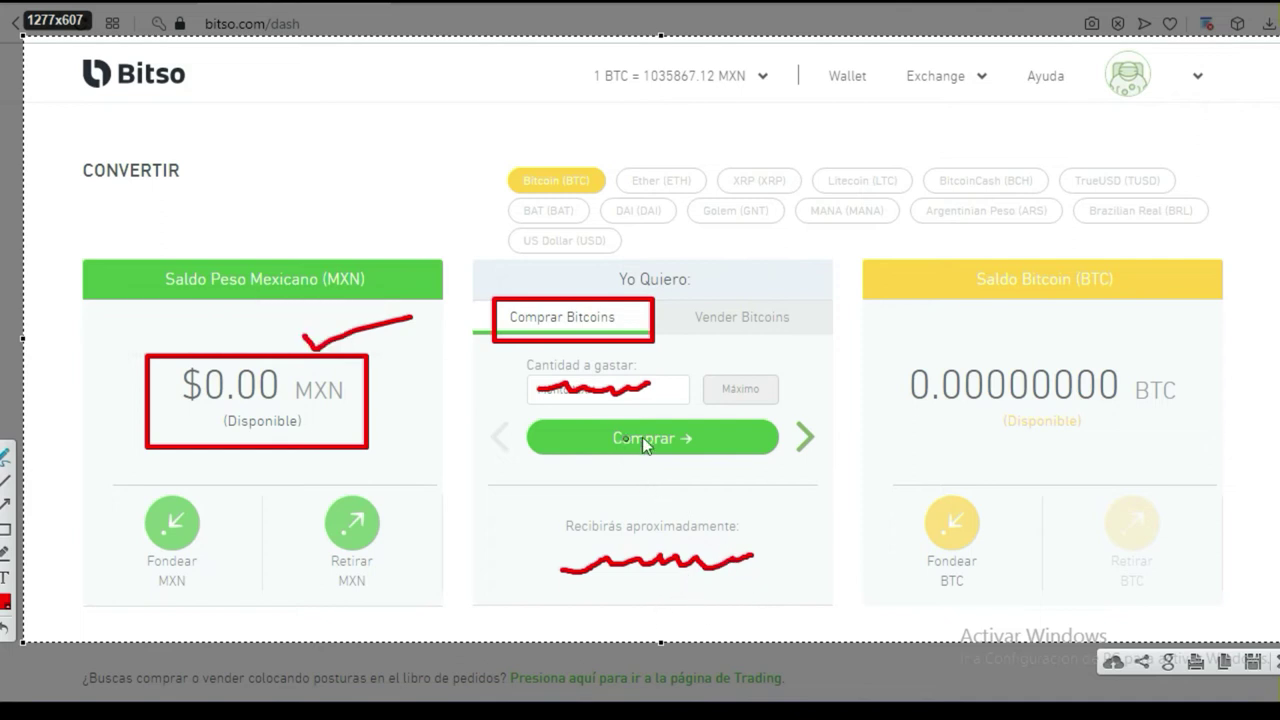
mouse_move(760, 428)
left_mouse_down()
mouse_move(778, 452)
mouse_move(852, 405)
left_mouse_up()
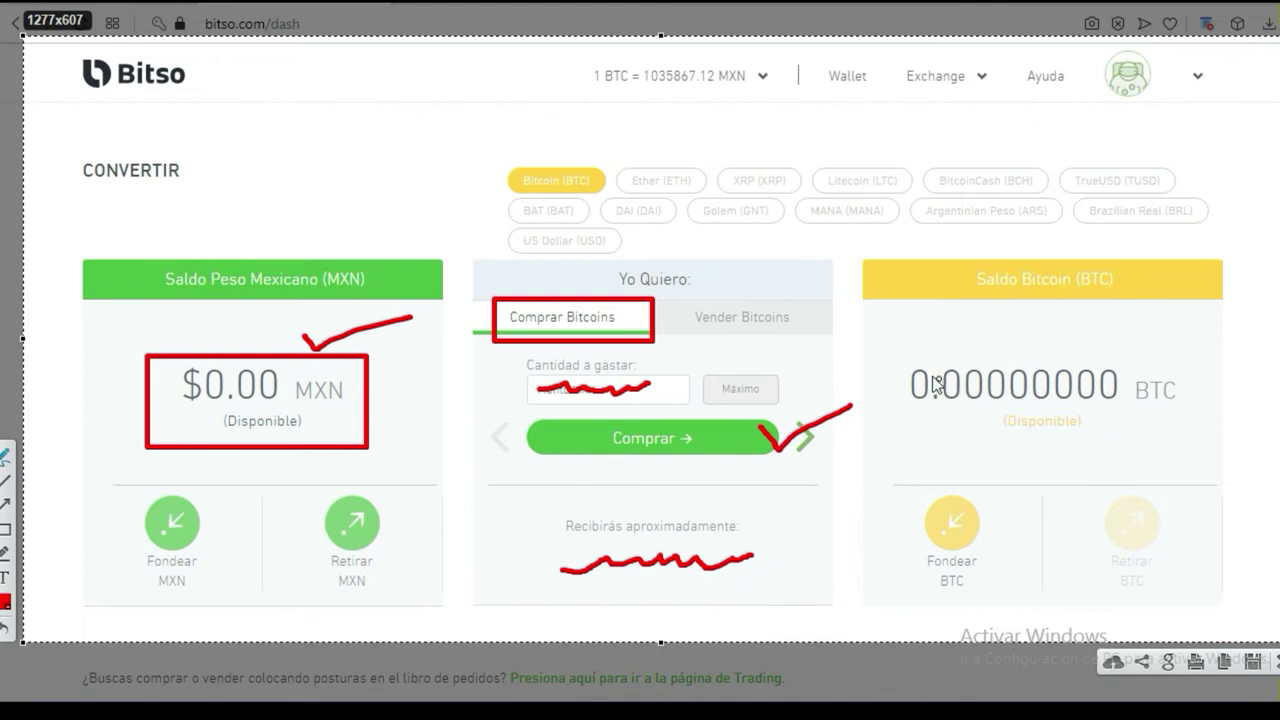
mouse_move(895, 350)
left_mouse_down()
mouse_move(1014, 434)
mouse_move(1172, 416)
mouse_move(1177, 362)
left_mouse_up()
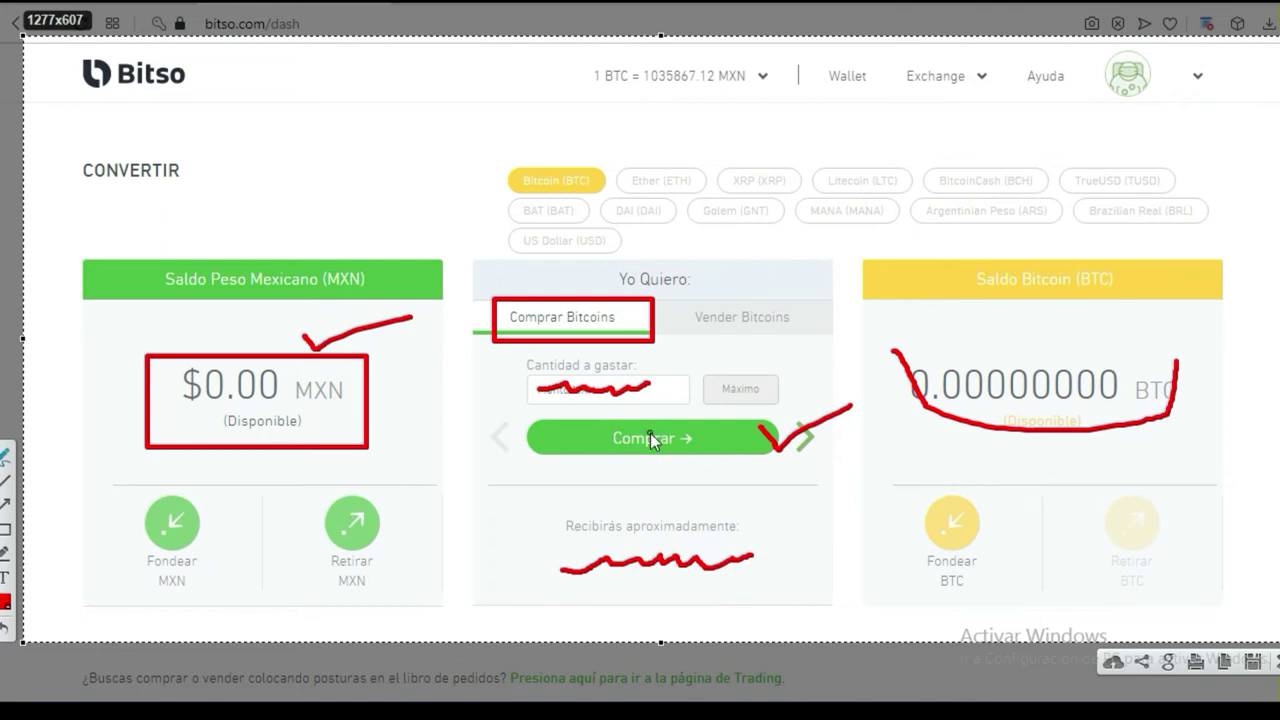
Step: Tick the BTC, ETH, XRP, LTC and BCH currency options in red
left_click_drag(546, 146, 584, 127)
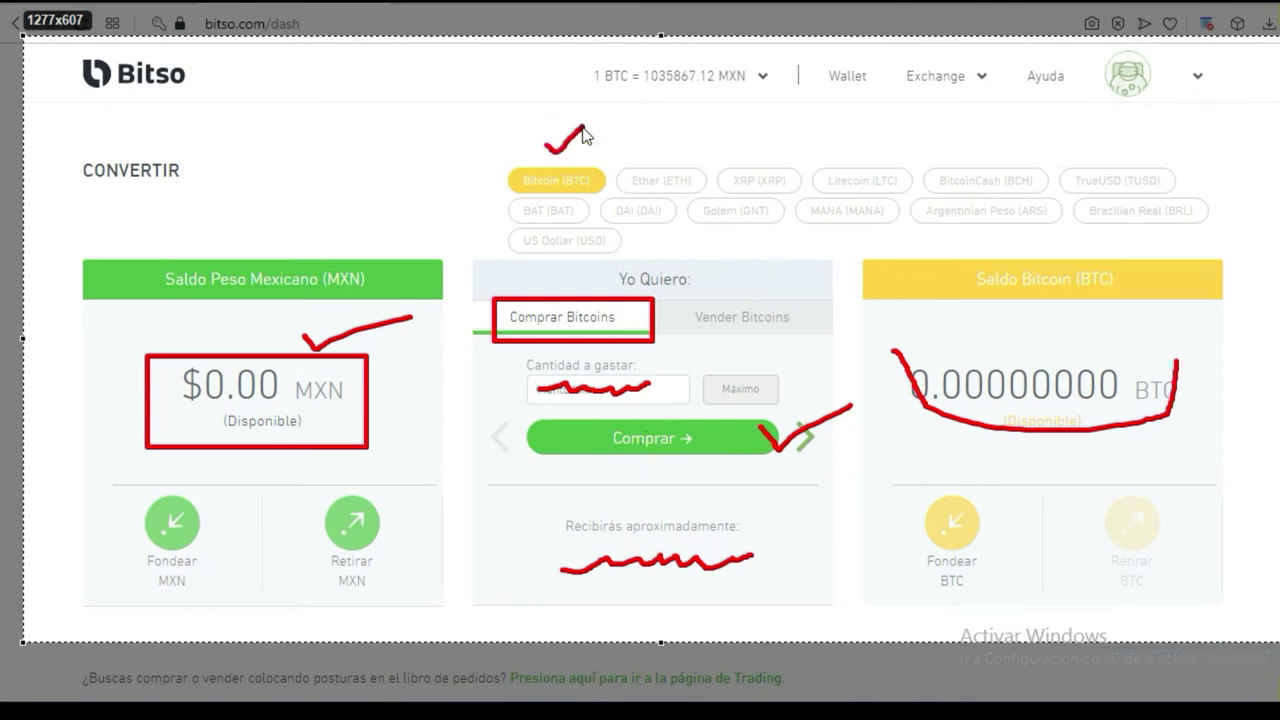
left_click_drag(661, 148, 798, 128)
left_click_drag(853, 163, 897, 127)
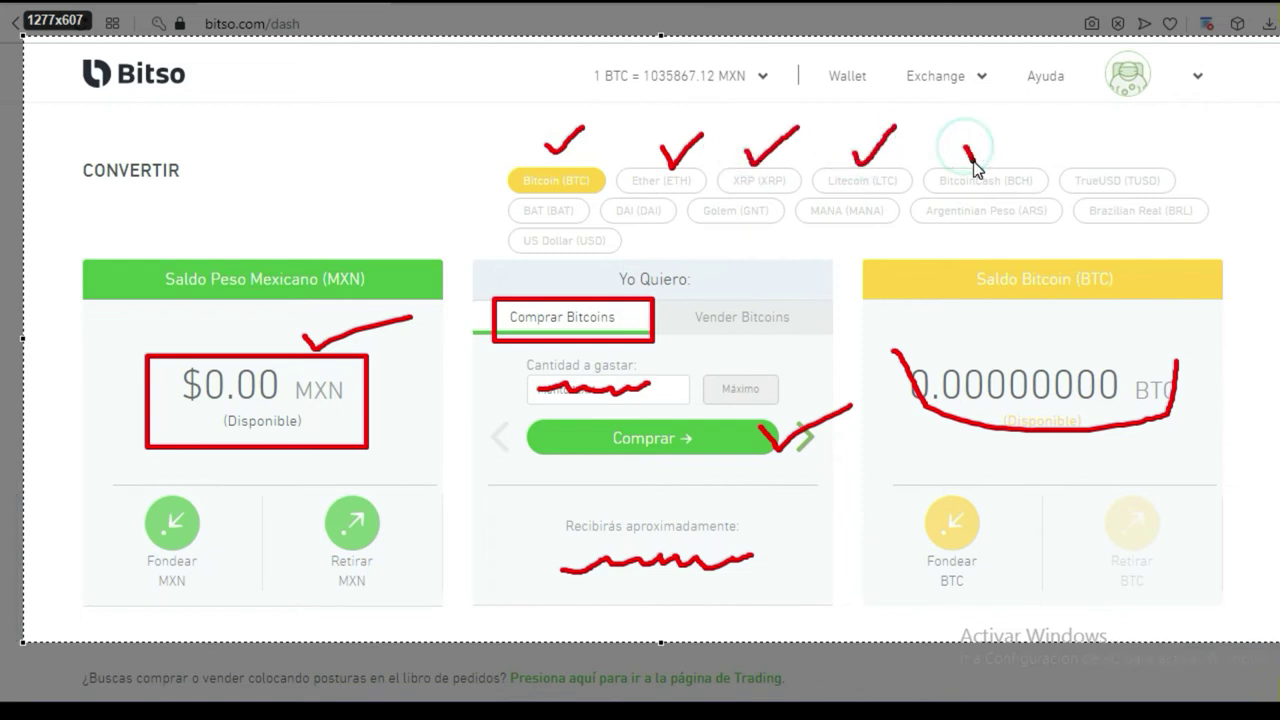
left_click_drag(965, 148, 1014, 131)
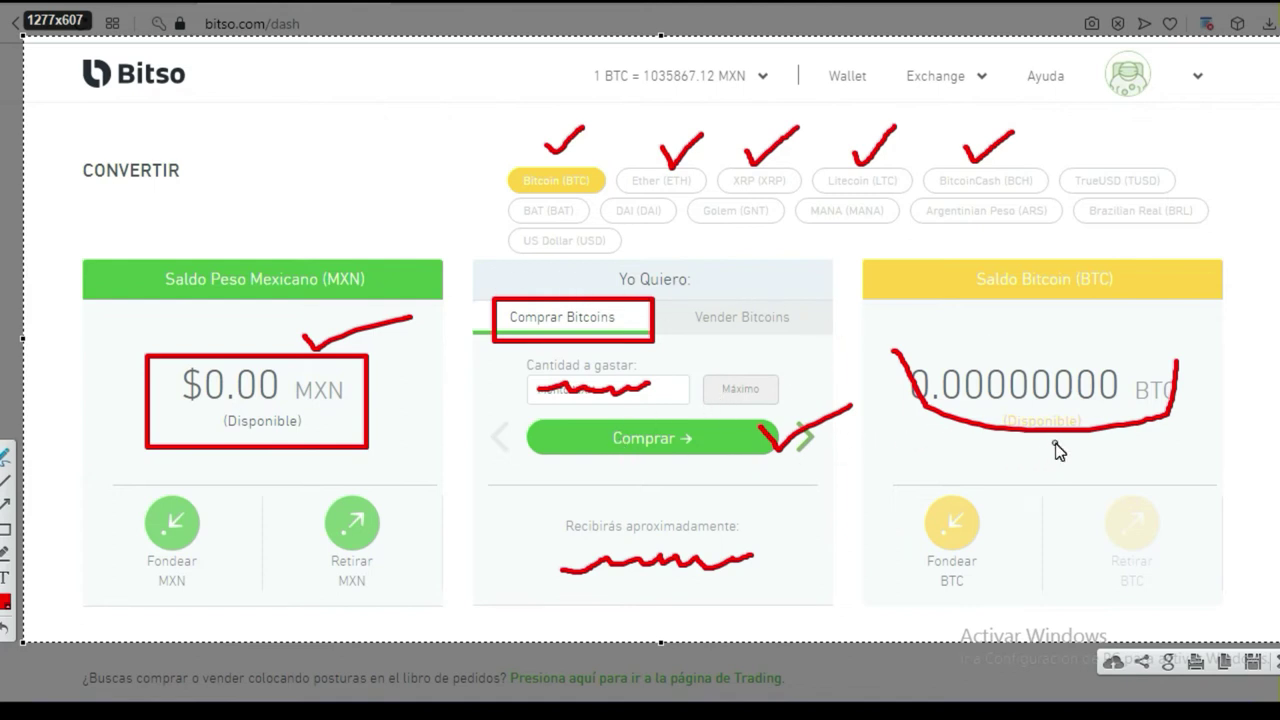
Step: Undo the recent red annotations, including the box around the MXN balance
left_click(4, 634)
left_click(4, 634)
left_click(4, 634)
left_click(4, 634)
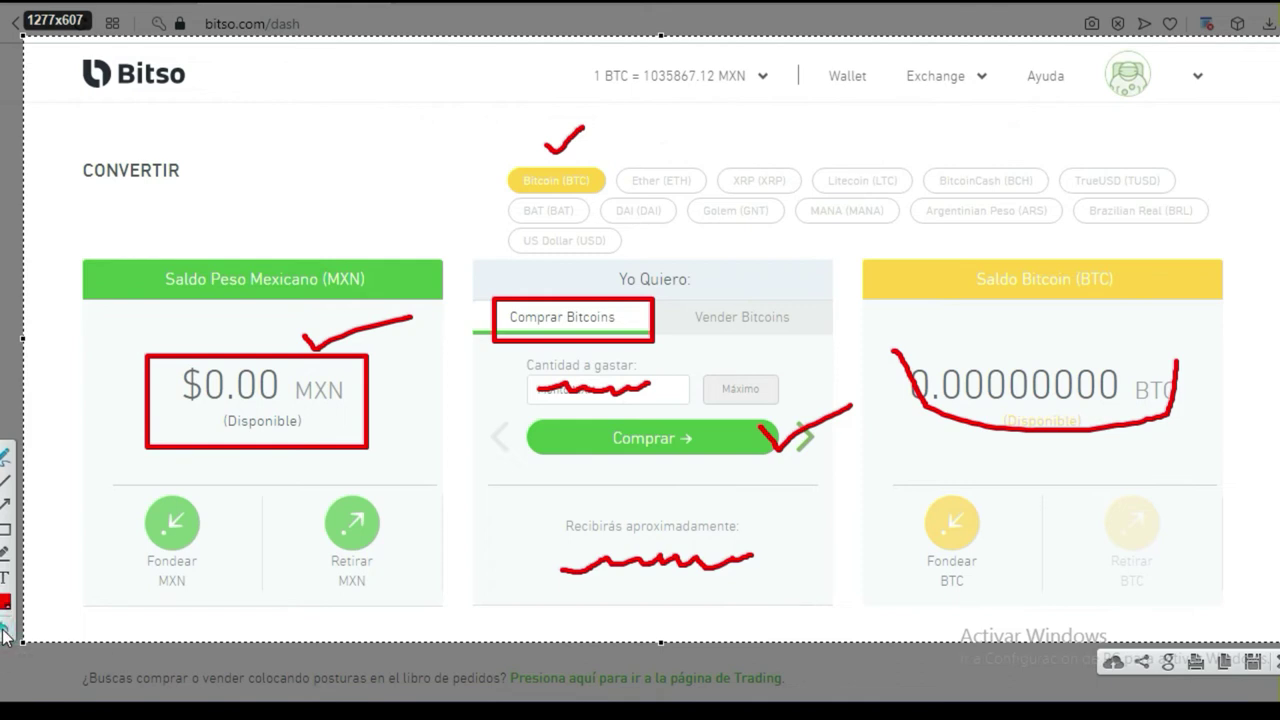
left_click(4, 634)
left_click(4, 634)
left_click(4, 634)
left_click(4, 634)
left_click(4, 634)
left_click(4, 634)
left_click(4, 634)
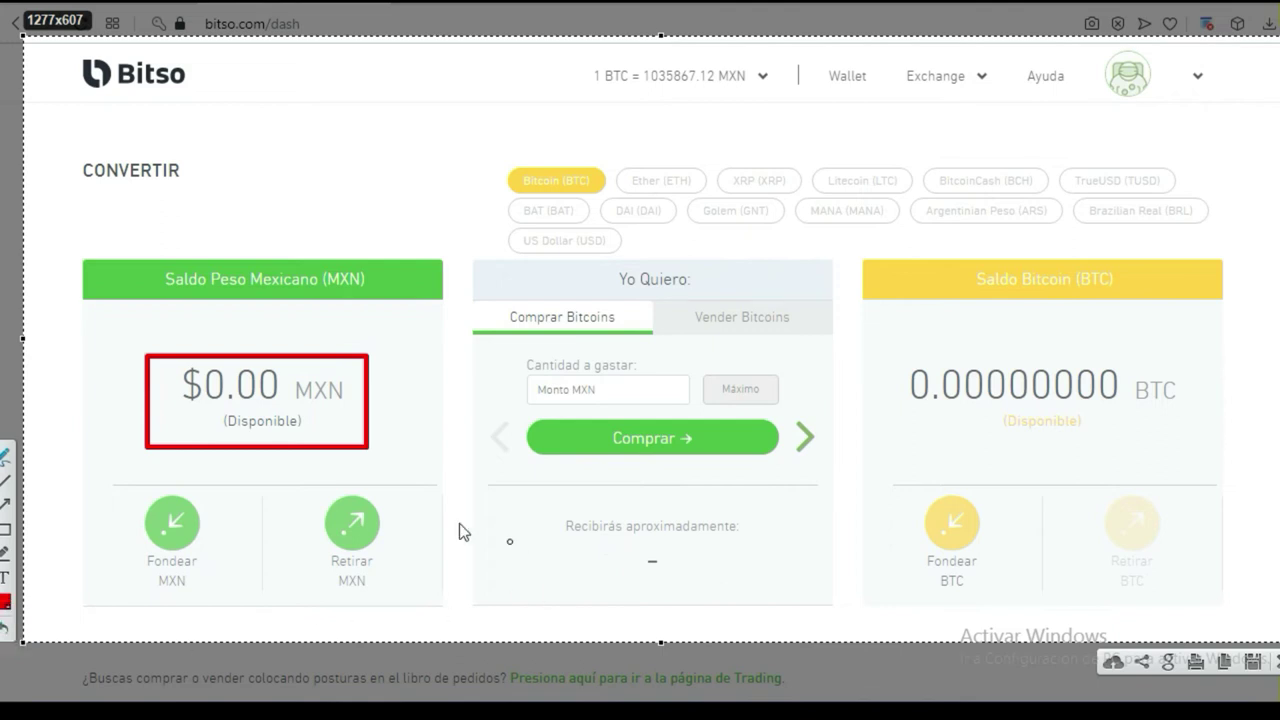
left_click(5, 630)
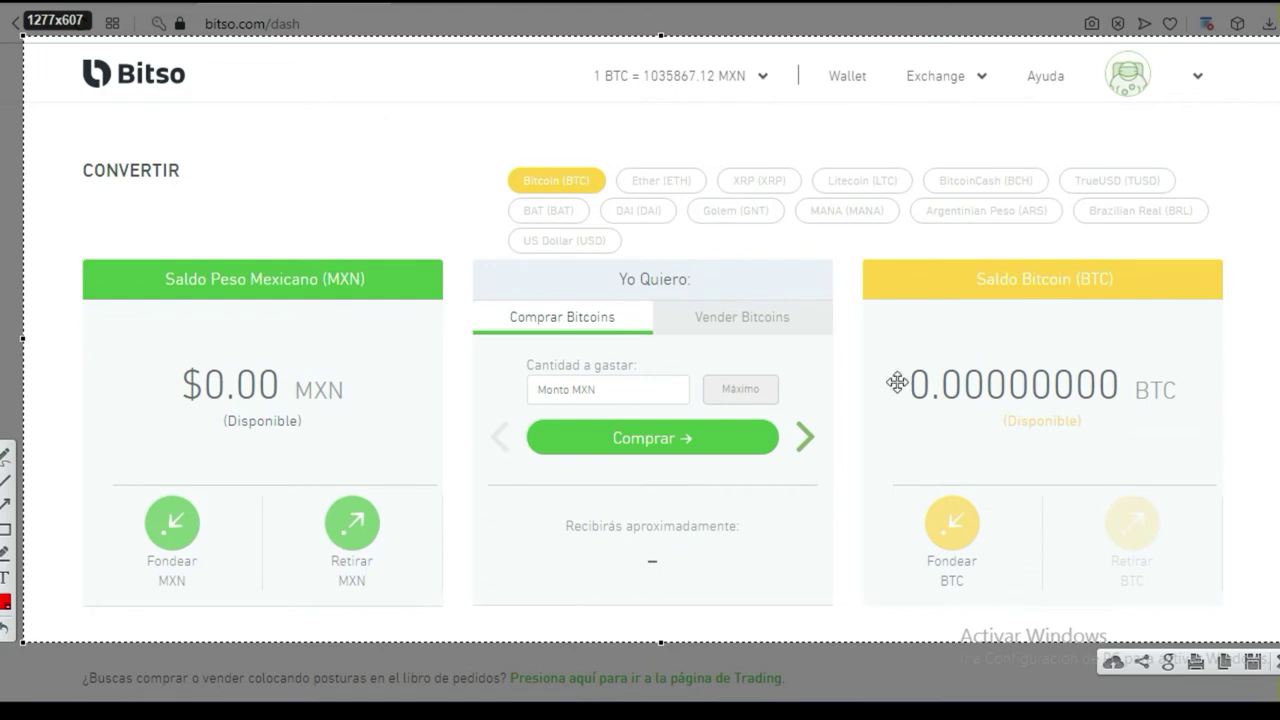
Step: Box the 0.00000000 BTC balance in red and draw a tick and X above it
left_click(6, 531)
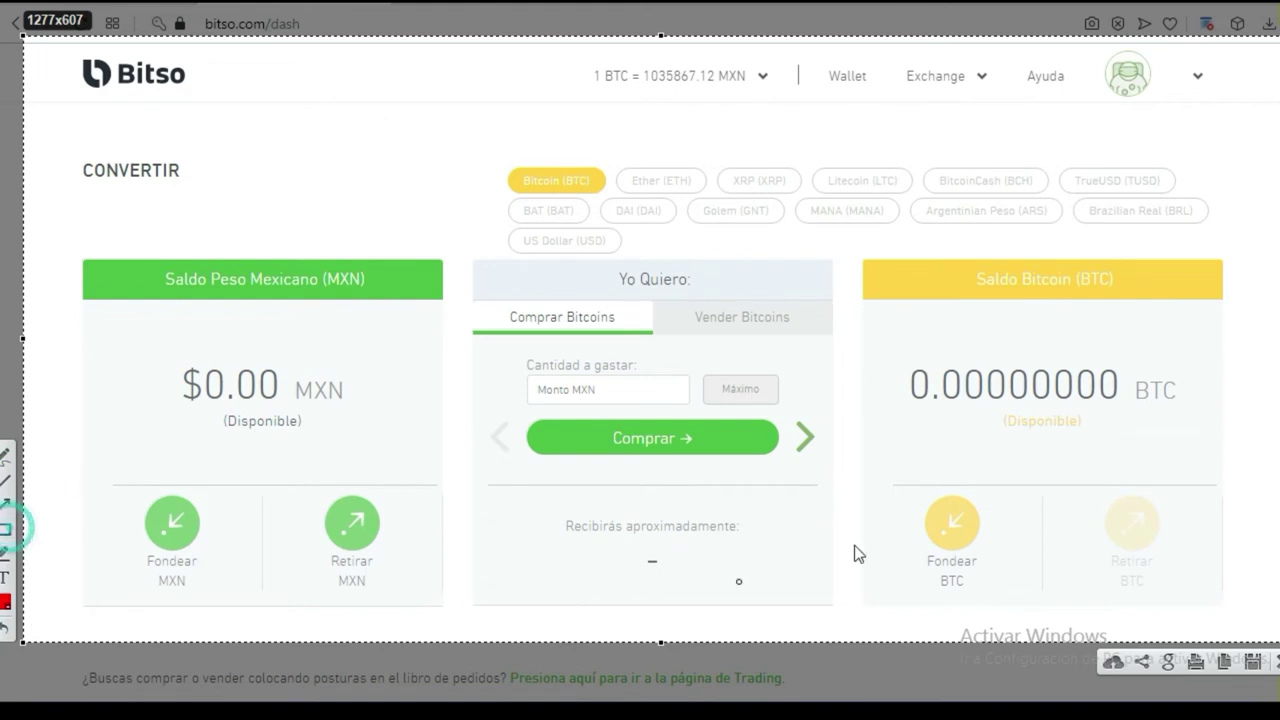
mouse_move(895, 356)
left_mouse_down()
mouse_move(963, 418)
mouse_move(1216, 459)
mouse_move(1206, 441)
left_mouse_up()
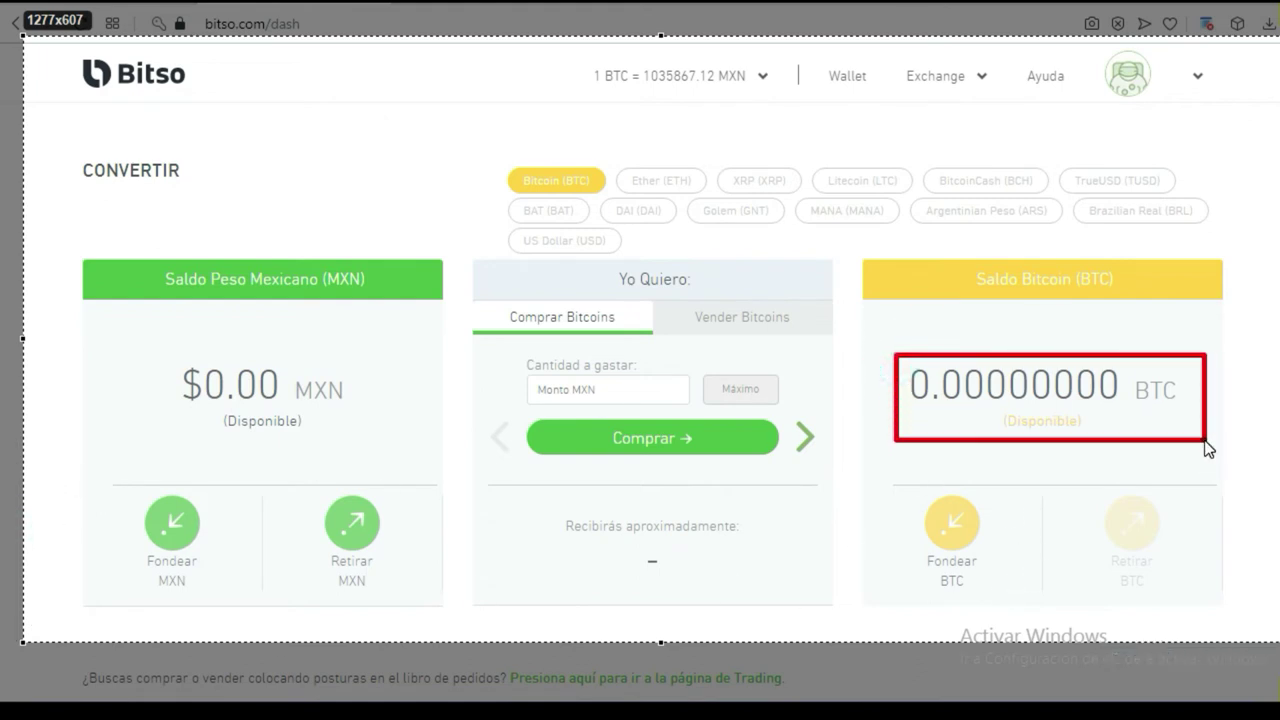
left_click(5, 456)
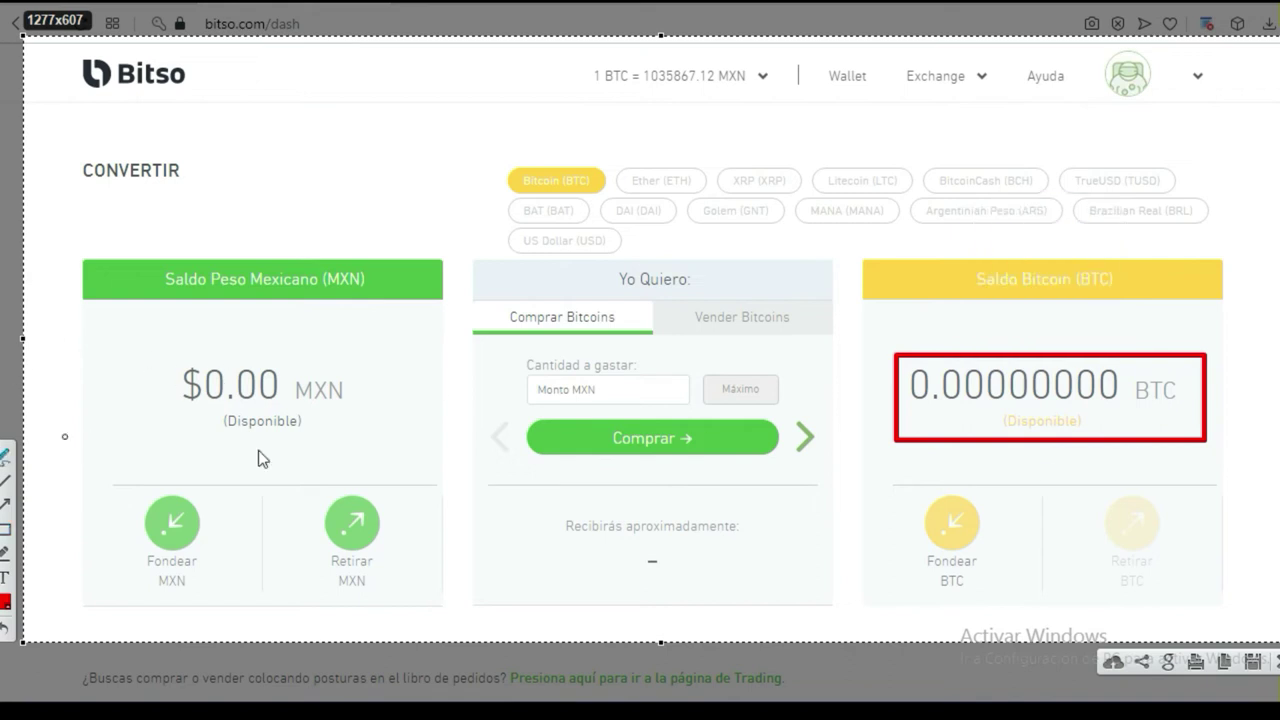
left_click_drag(1060, 322, 1183, 300)
mouse_move(1022, 312)
left_mouse_down()
mouse_move(996, 337)
mouse_move(1022, 333)
left_mouse_up()
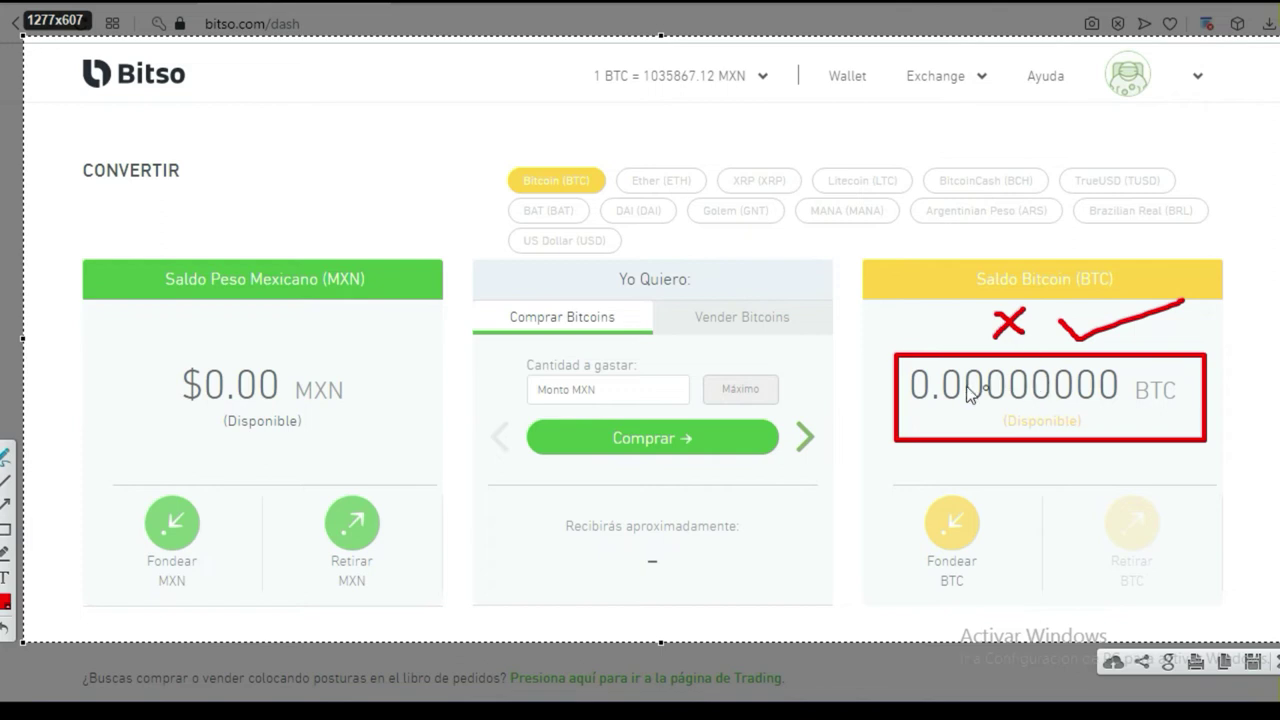
Step: Circle Vender Bitcoins, re-mark Monto and the result with a dollar sign, tick Comprar, arc the MXN balance
left_click(678, 297)
mouse_move(680, 298)
left_mouse_down()
mouse_move(770, 357)
mouse_move(805, 337)
mouse_move(797, 302)
mouse_move(695, 292)
mouse_move(700, 316)
left_mouse_up()
mouse_move(806, 284)
left_mouse_down()
mouse_move(824, 304)
mouse_move(884, 266)
left_mouse_up()
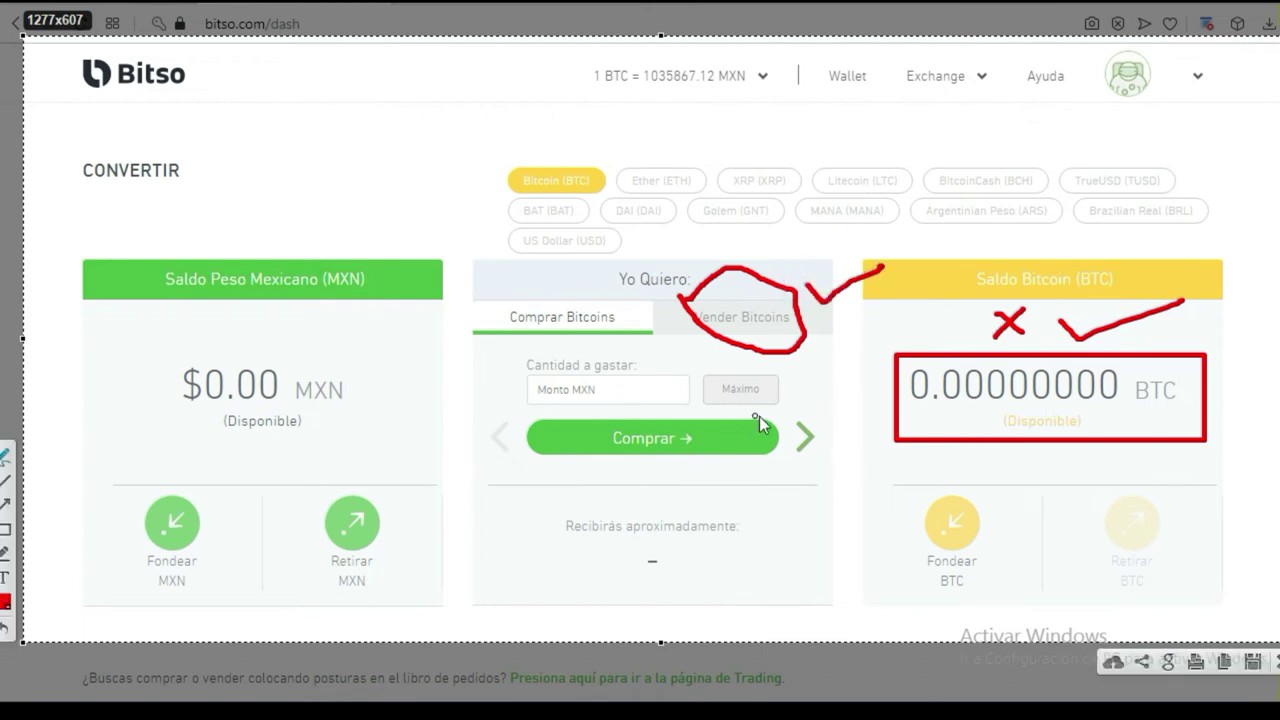
left_click(789, 389)
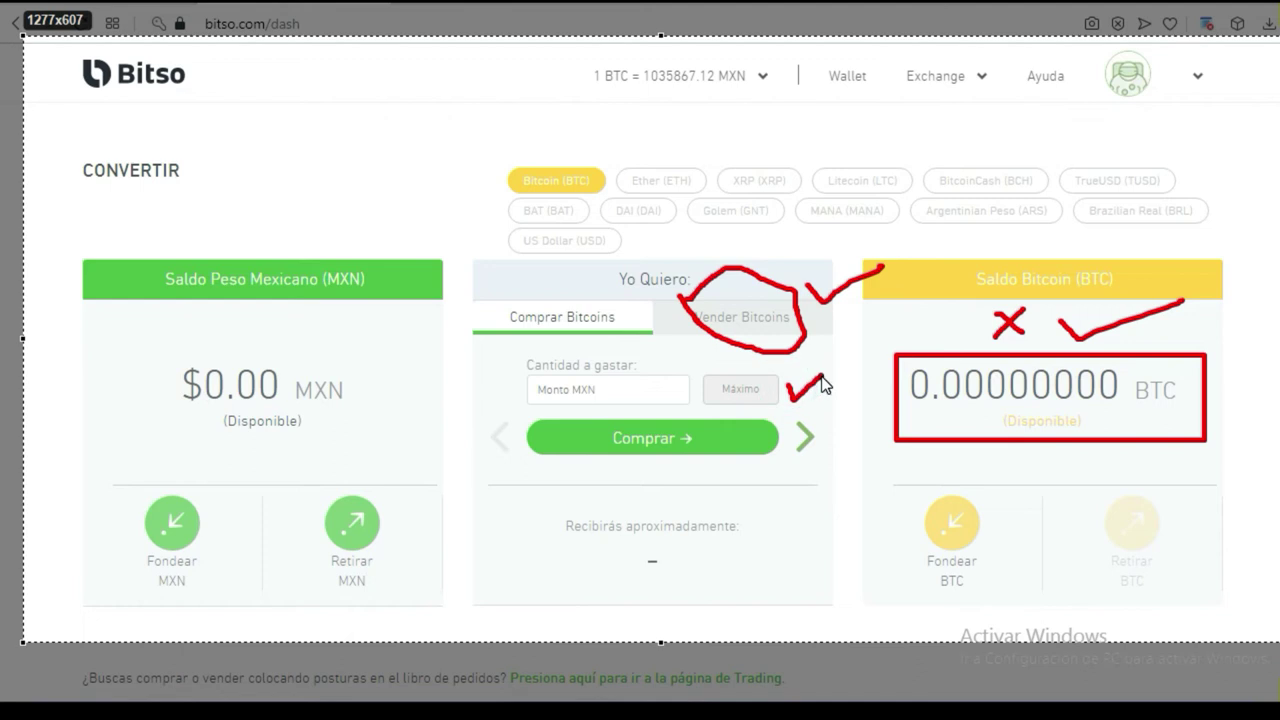
left_click_drag(543, 391, 642, 391)
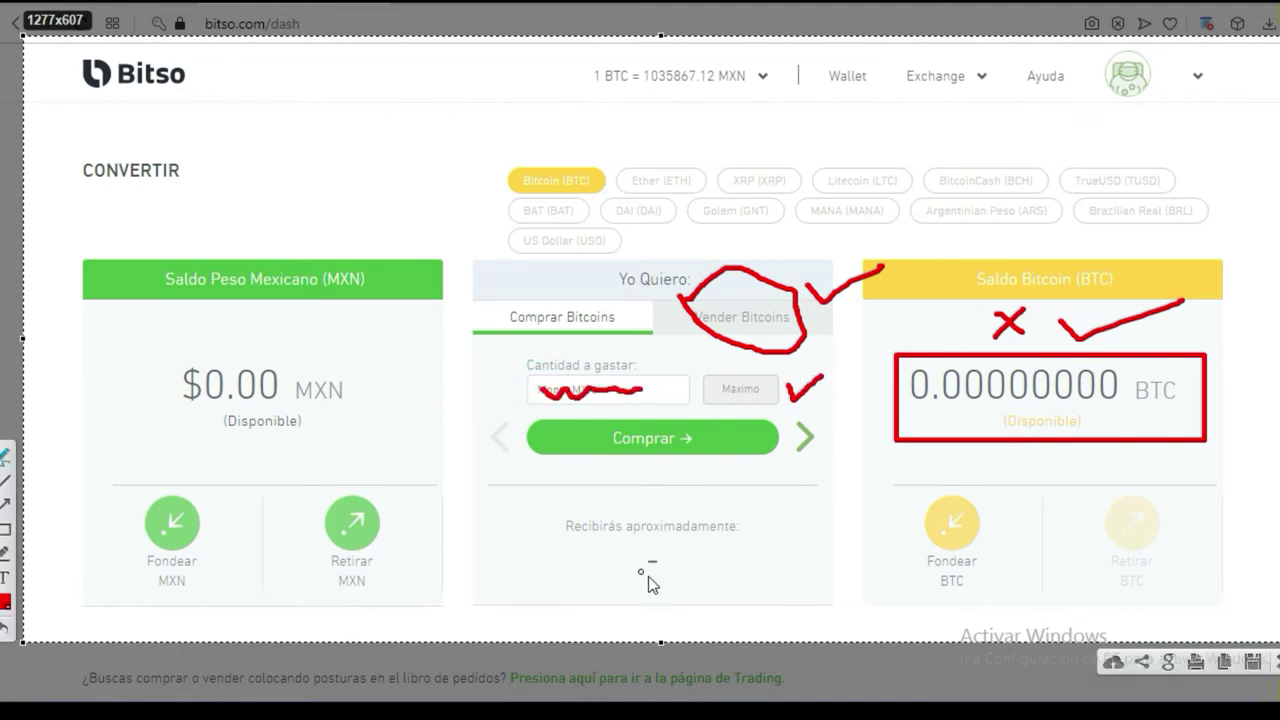
left_click_drag(586, 563, 745, 569)
mouse_move(801, 536)
left_mouse_down()
mouse_move(786, 535)
mouse_move(776, 572)
left_mouse_up()
left_click_drag(789, 515, 792, 590)
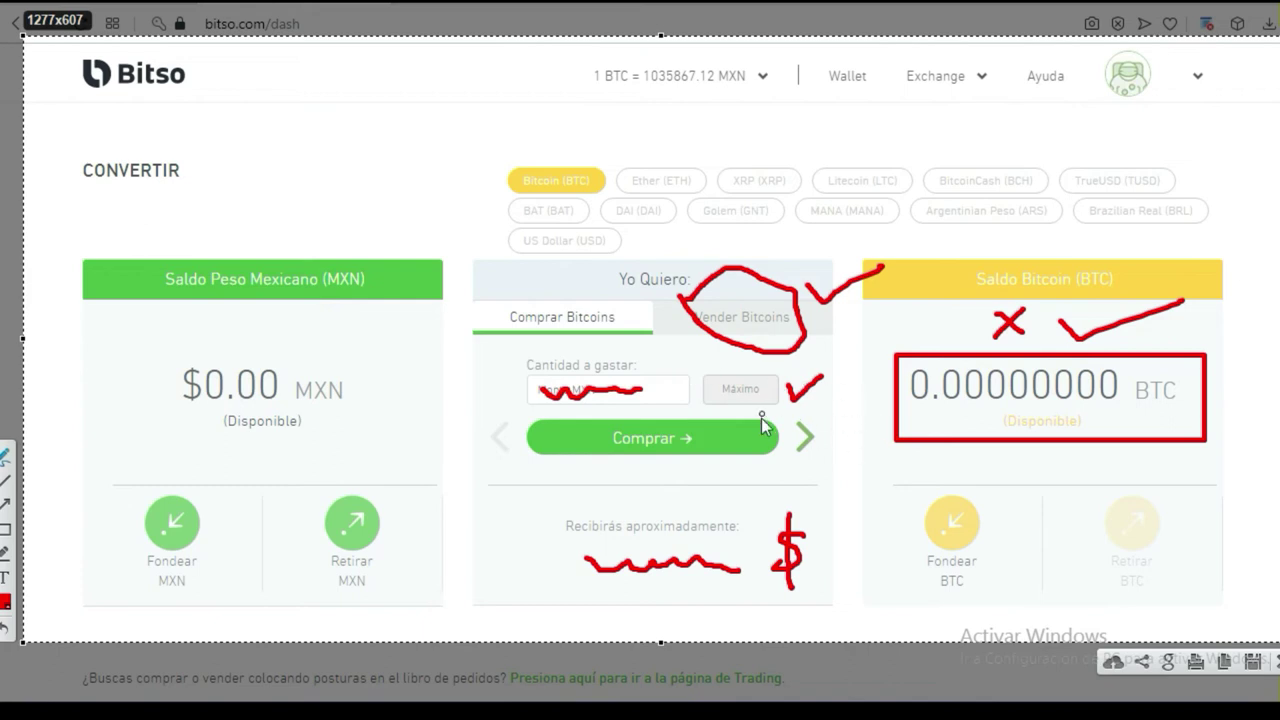
mouse_move(757, 432)
left_mouse_down()
mouse_move(772, 449)
mouse_move(812, 423)
left_mouse_up()
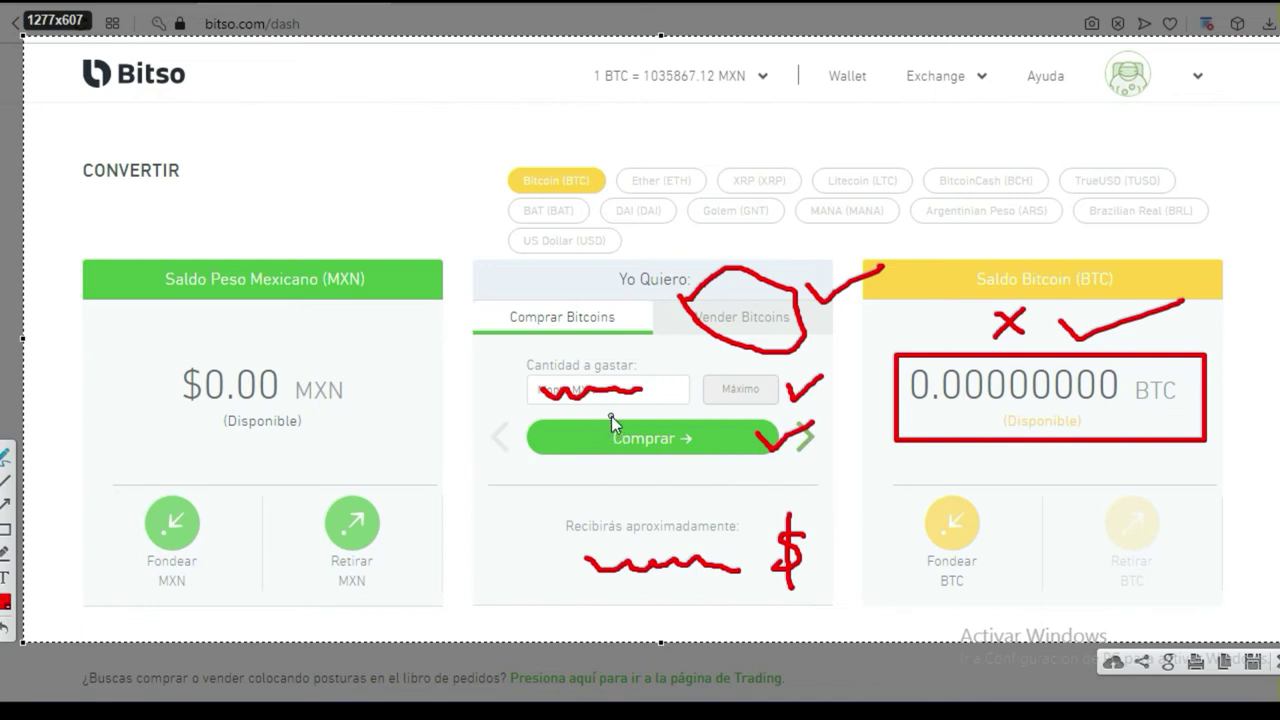
mouse_move(240, 341)
left_mouse_down()
mouse_move(190, 334)
mouse_move(220, 457)
left_mouse_up()
Step: Finish circling the peso balance and draw a dollar sign beside it
left_click_drag(370, 393, 215, 318)
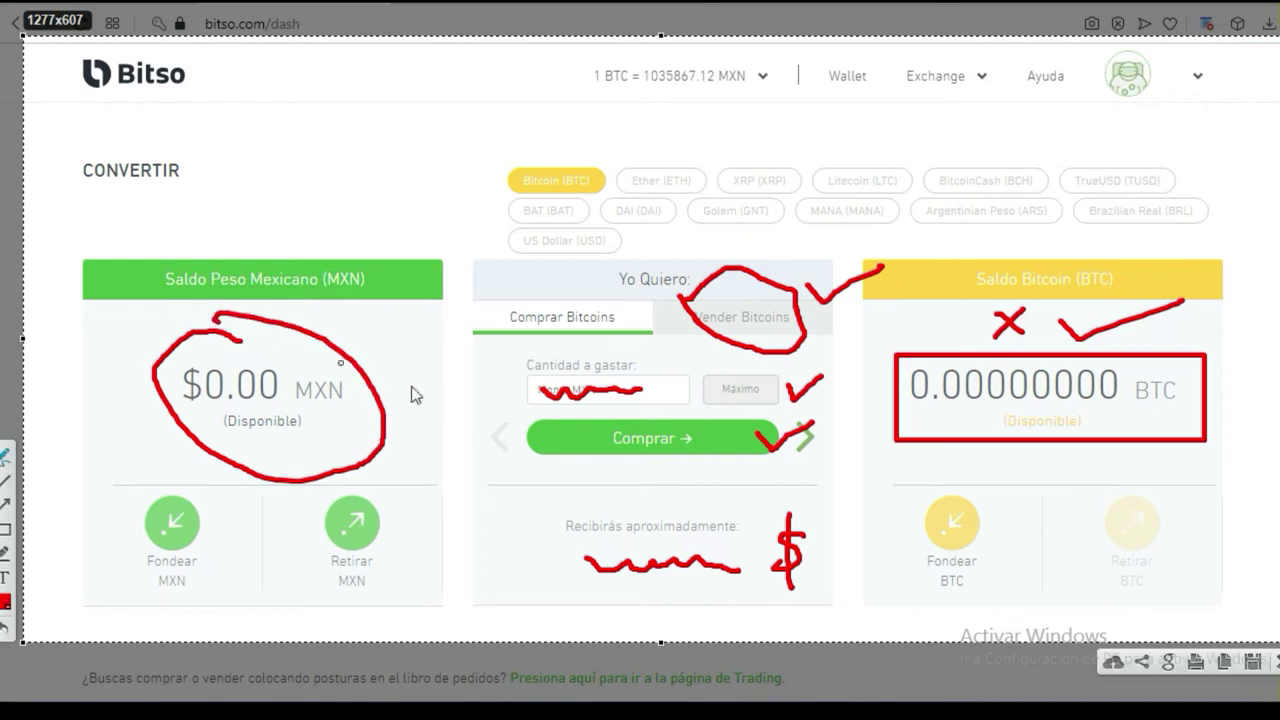
mouse_move(412, 340)
left_mouse_down()
mouse_move(423, 366)
mouse_move(392, 380)
left_mouse_up()
left_click_drag(383, 314, 437, 394)
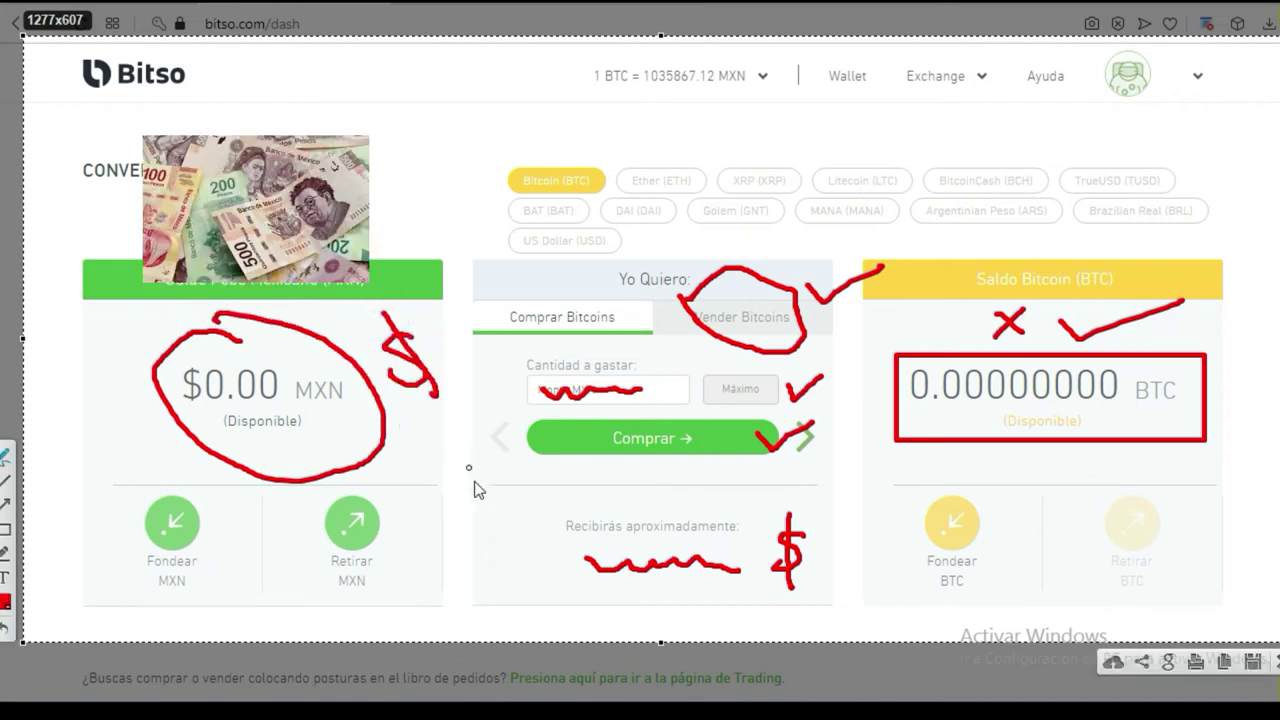
left_click(8, 632)
left_click_drag(390, 315, 397, 380)
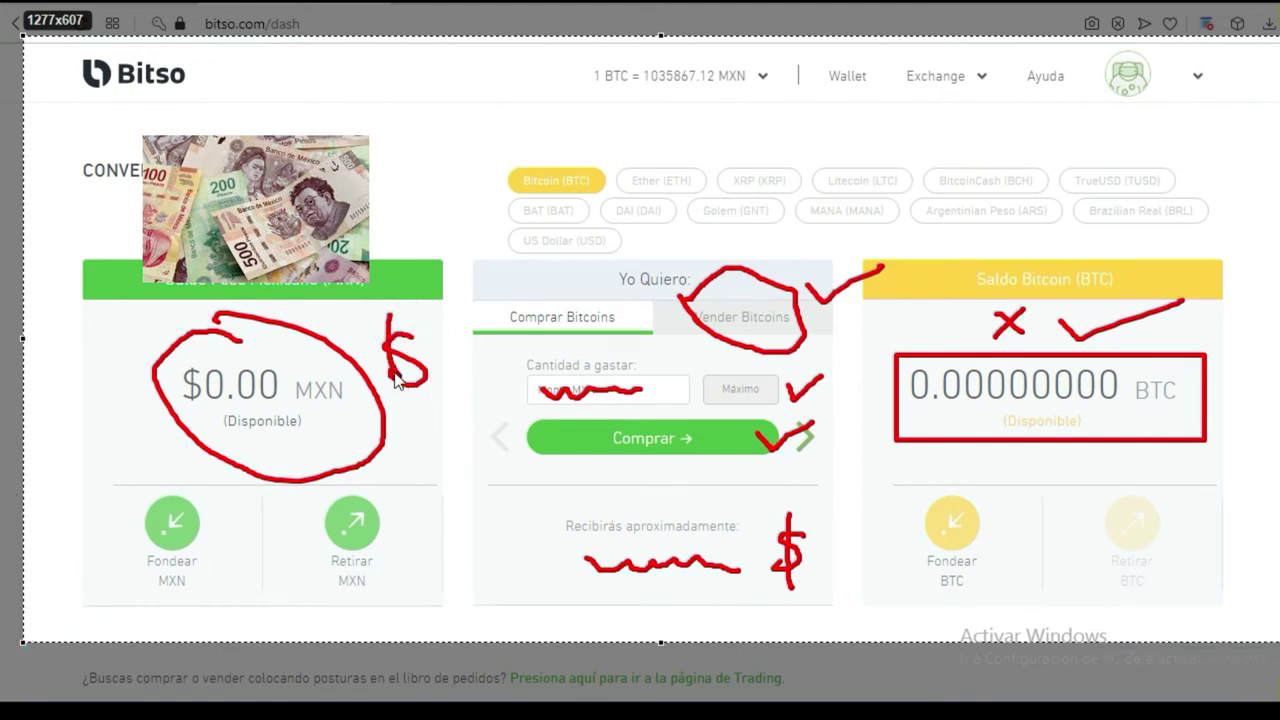
left_click(4, 630)
left_click_drag(386, 312, 407, 404)
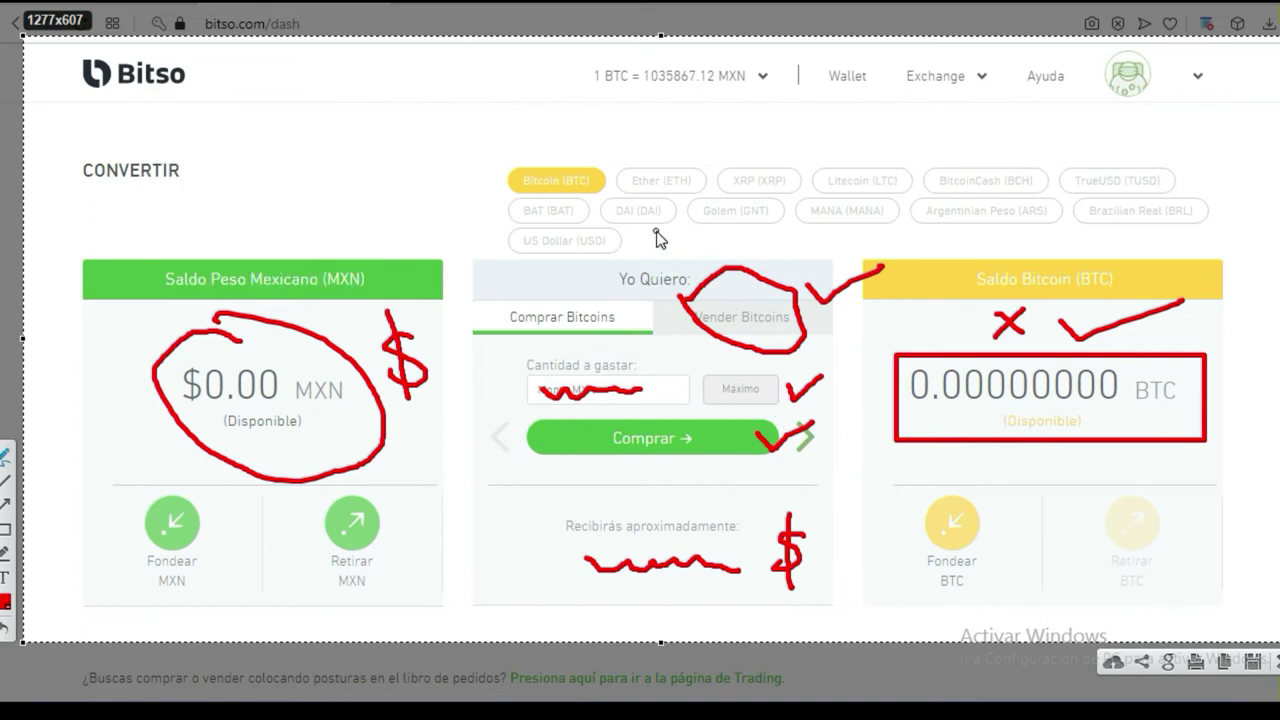
Step: Tick the Ether and XRP options, then close the annotated capture without saving
left_click(665, 155)
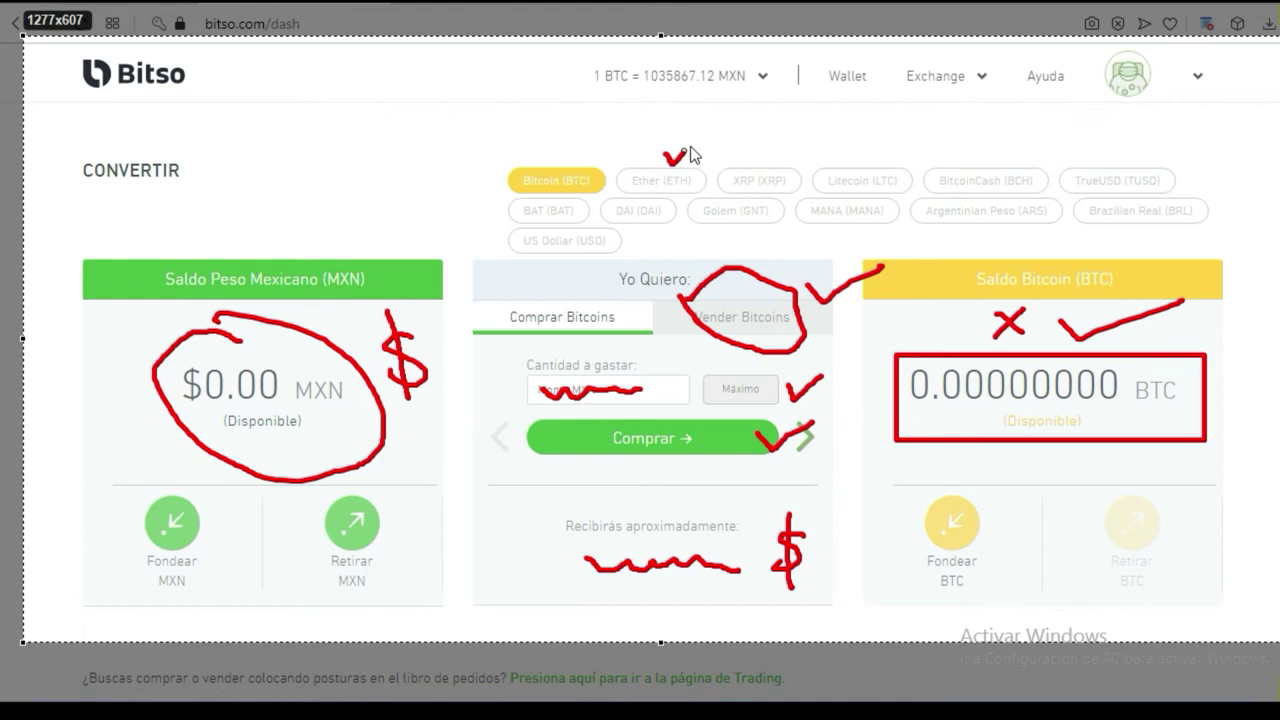
mouse_move(742, 158)
left_mouse_down()
mouse_move(797, 138)
mouse_move(846, 161)
mouse_move(883, 141)
left_mouse_up()
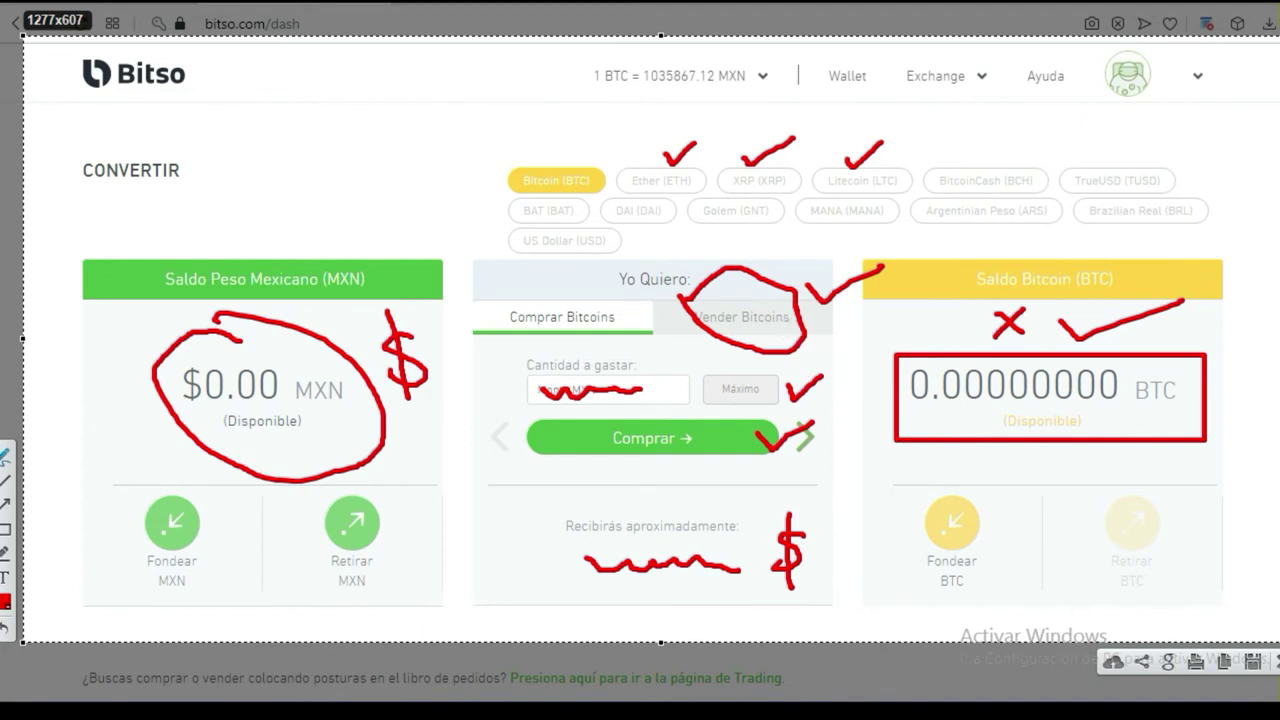
key("Escape")
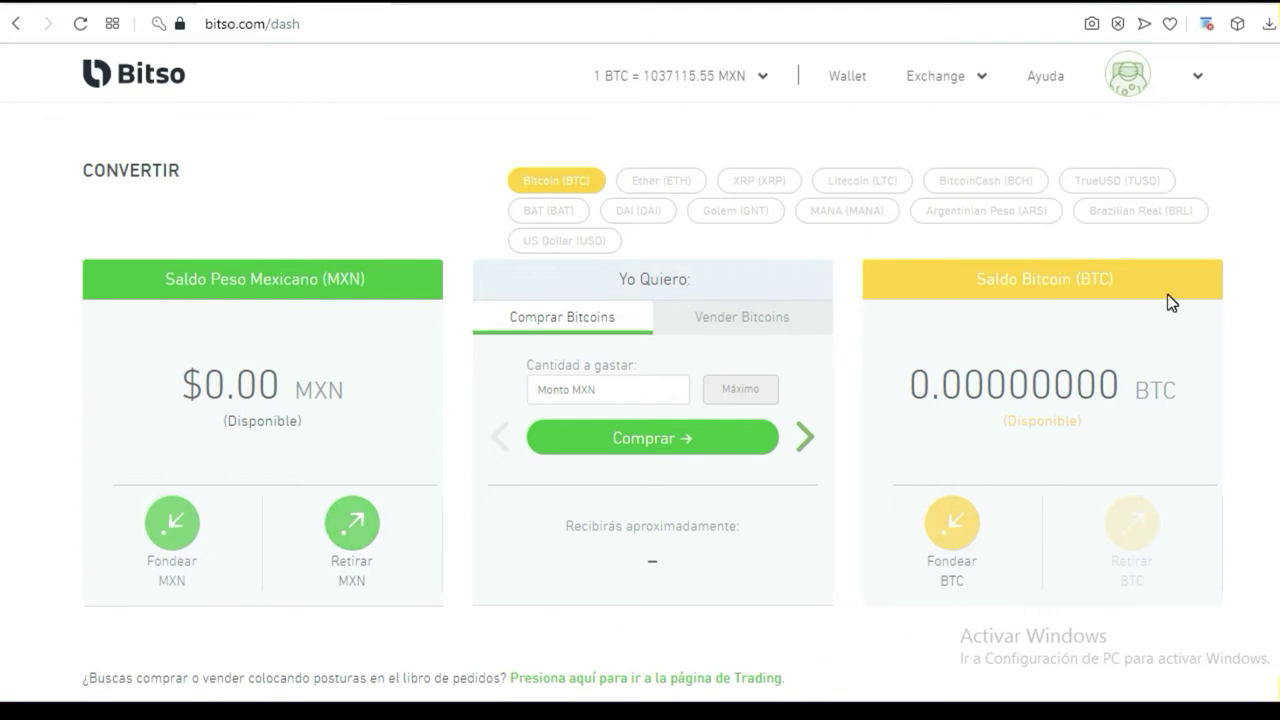
left_click(1197, 82)
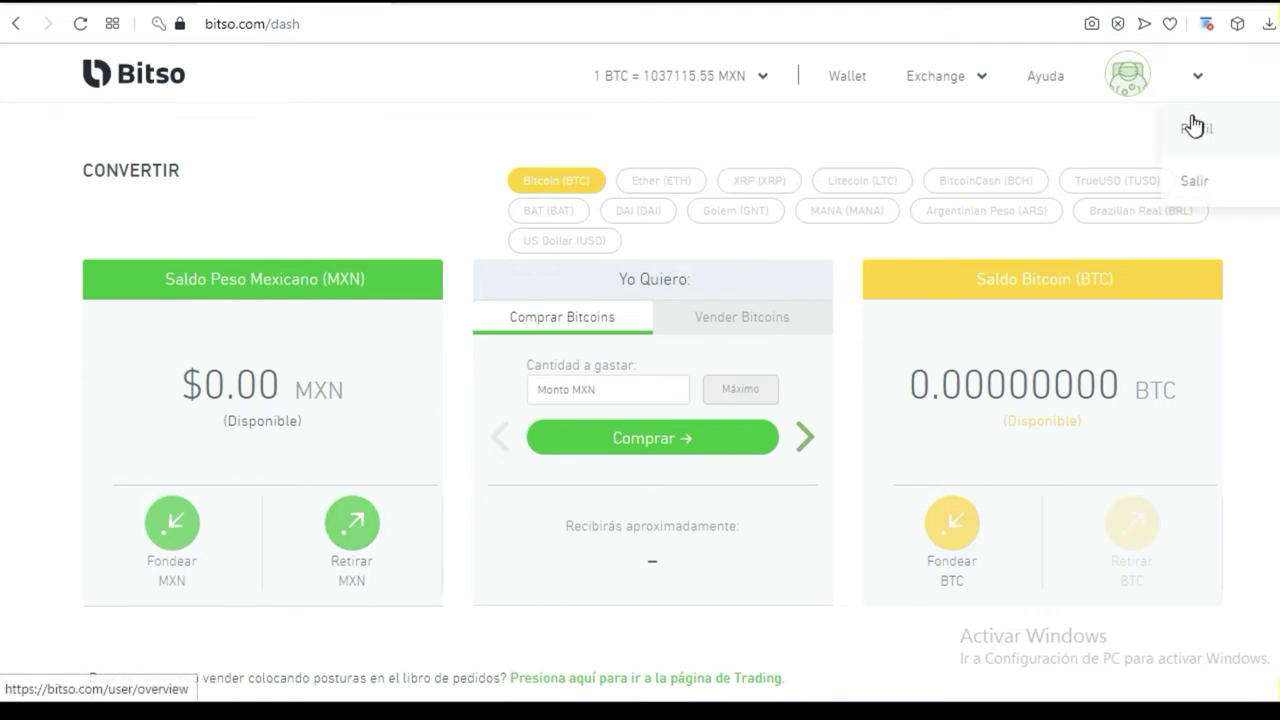
Step: Return to the wallet, start funding the peso balance and choose CLABE bank transfer
left_click(132, 80)
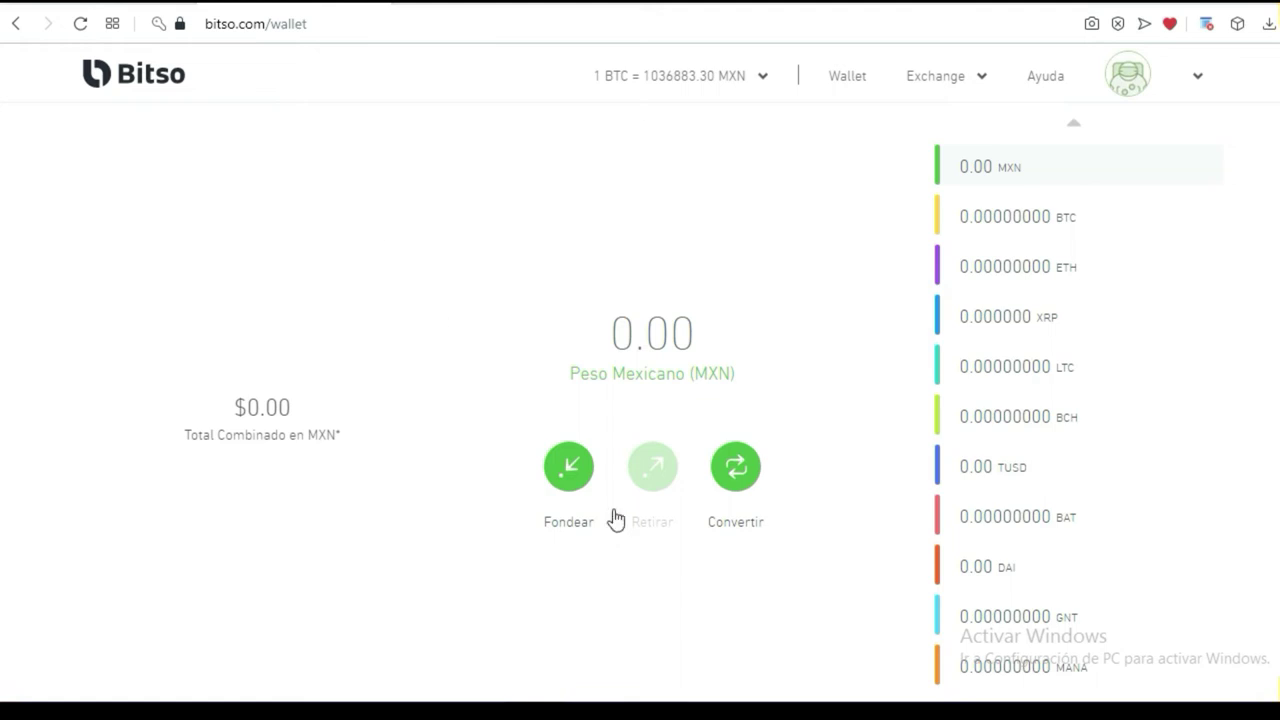
left_click(568, 472)
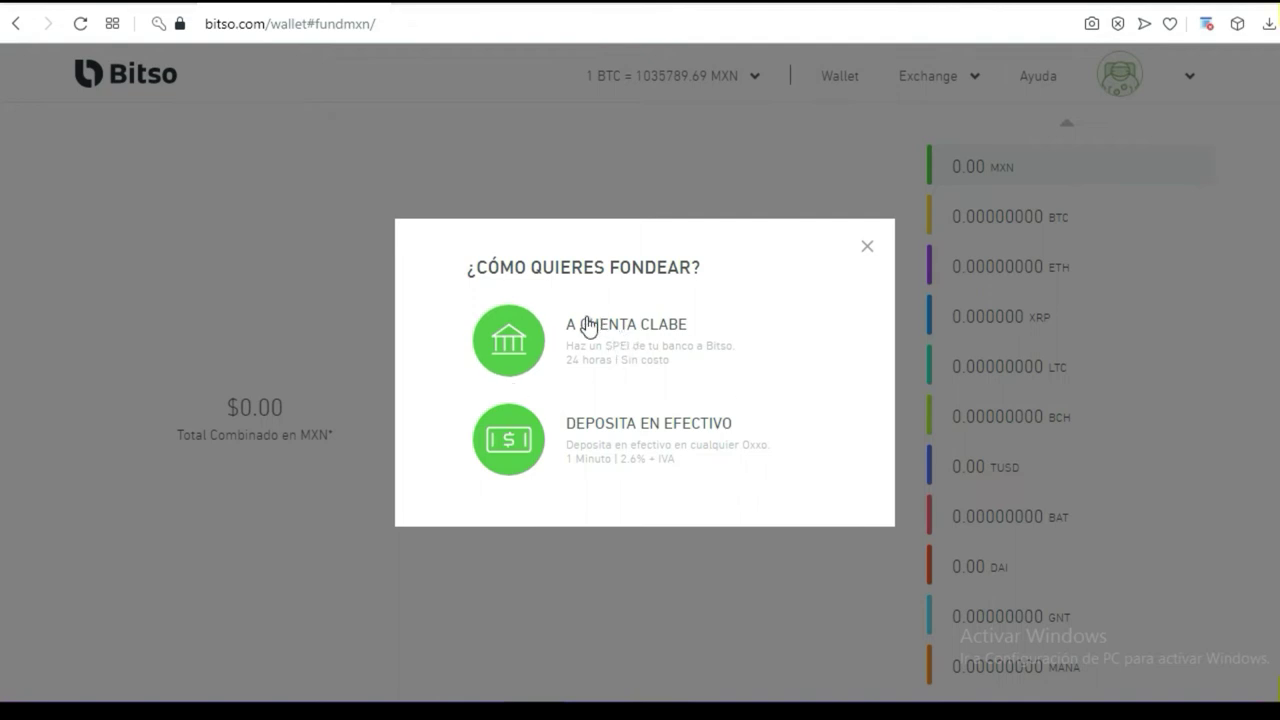
left_click(621, 341)
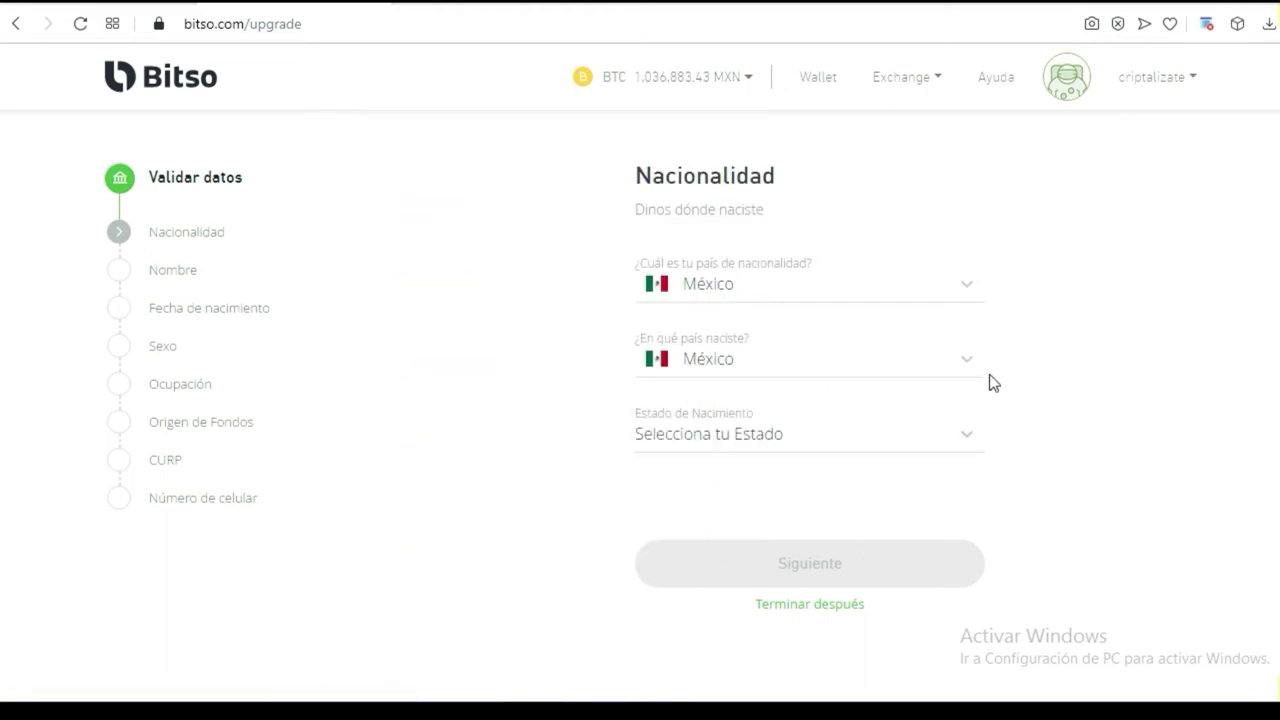
Step: Set Estado de Nacimiento to Estado de México and advance to the full-name step
left_click(966, 440)
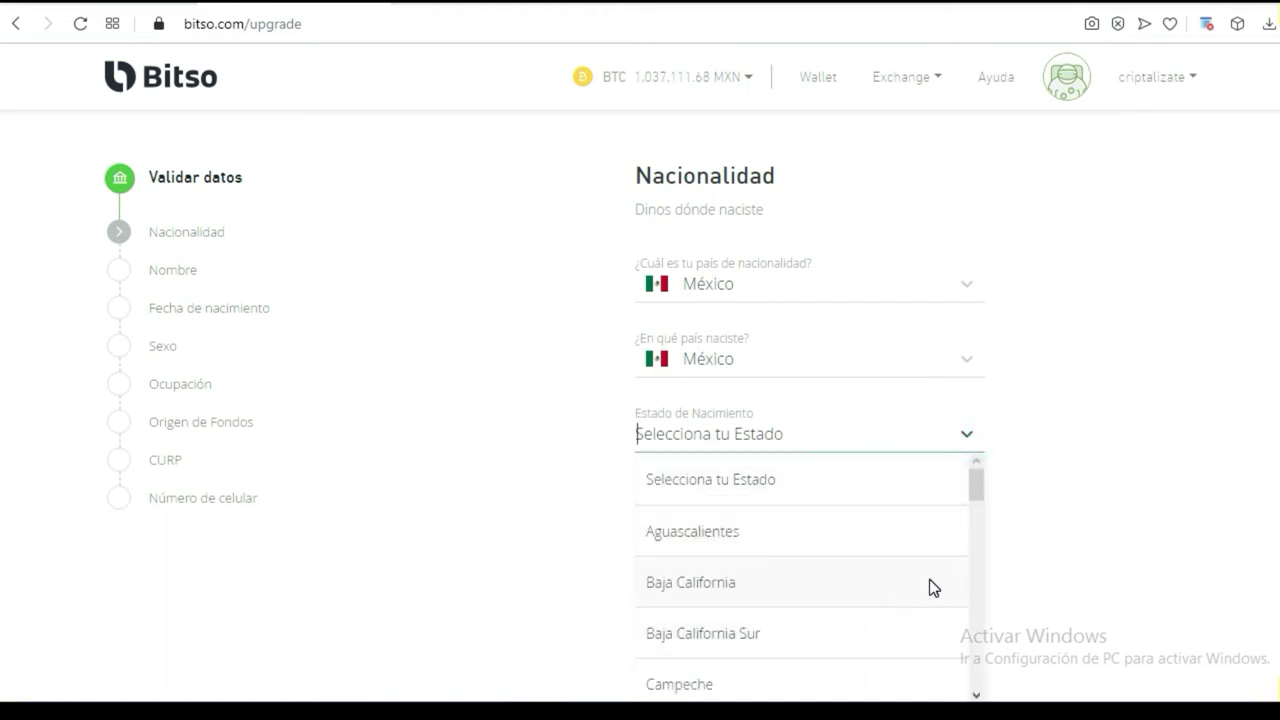
type("m")
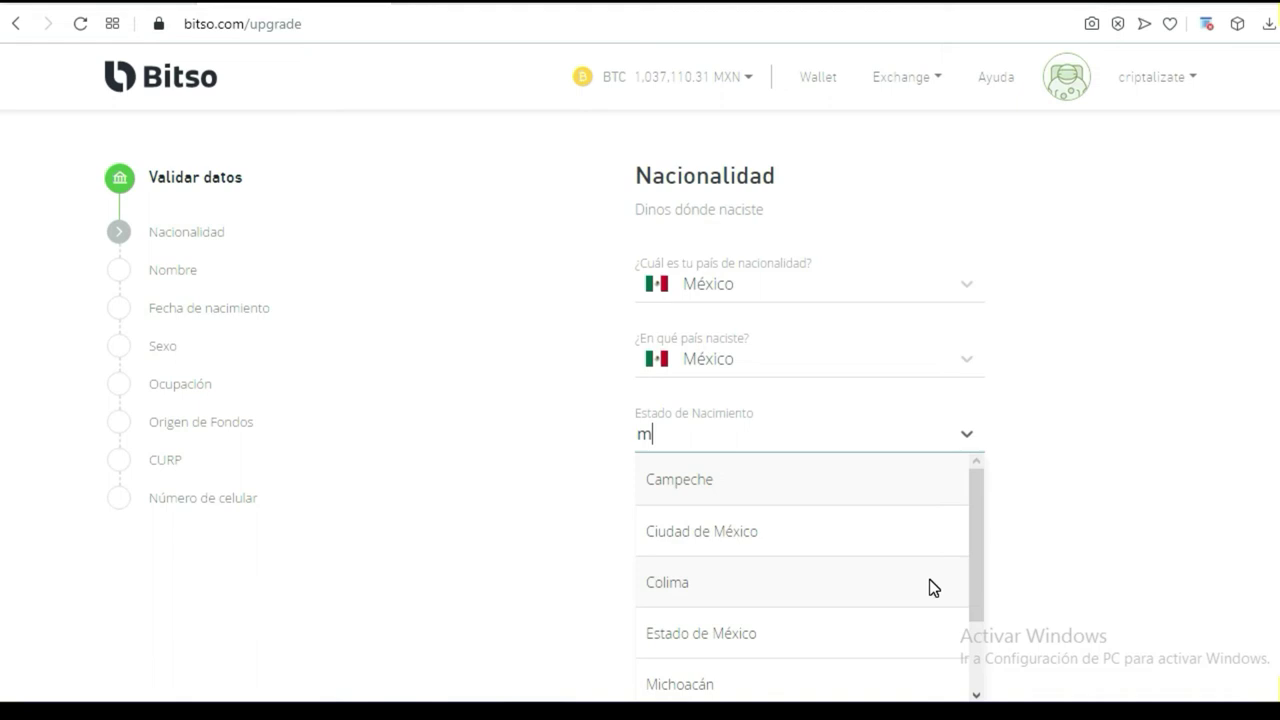
left_click(838, 633)
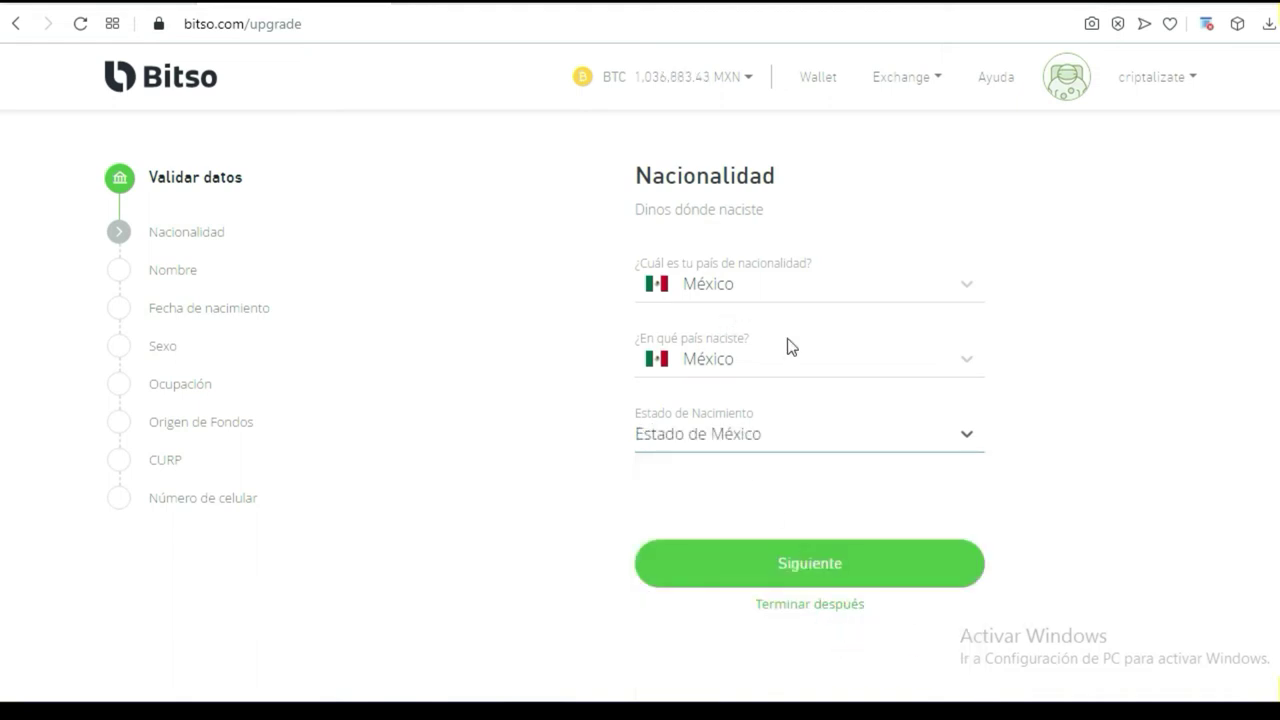
left_click(834, 560)
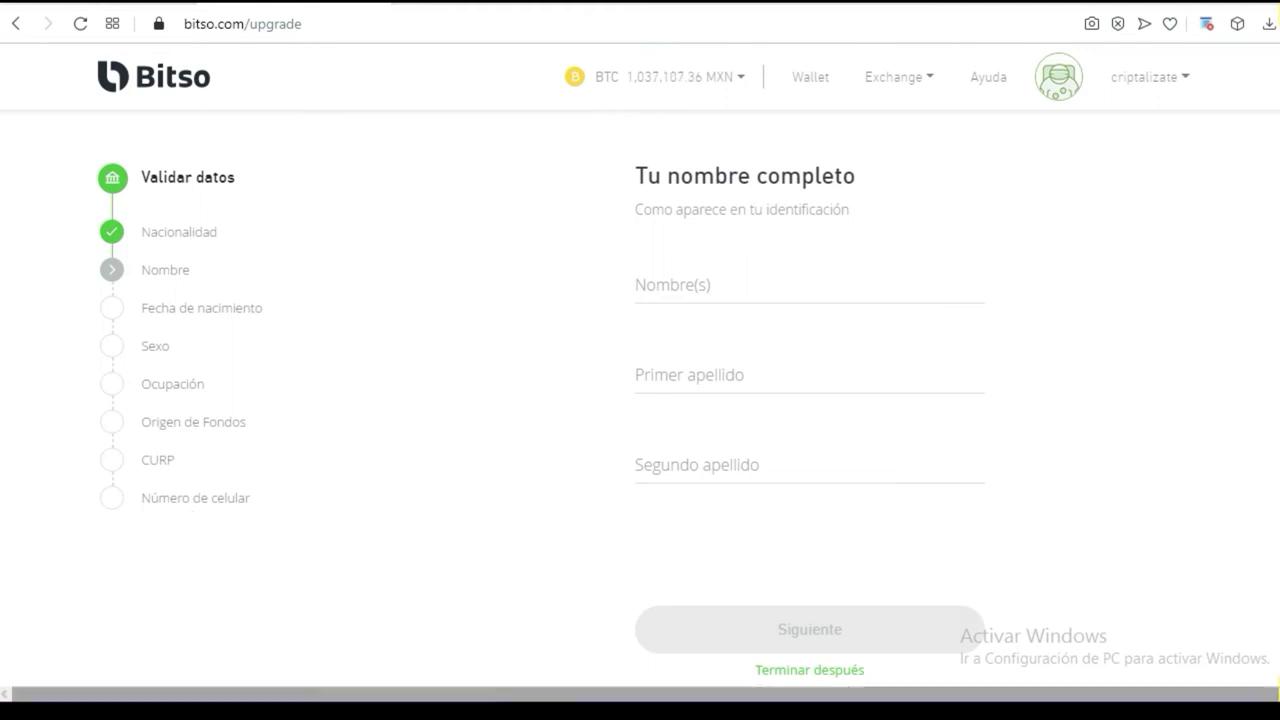
key("Print")
Step: Capture the verification form, point red arrows at Ocupación and CURP, then close it
left_click_drag(63, 130, 1203, 565)
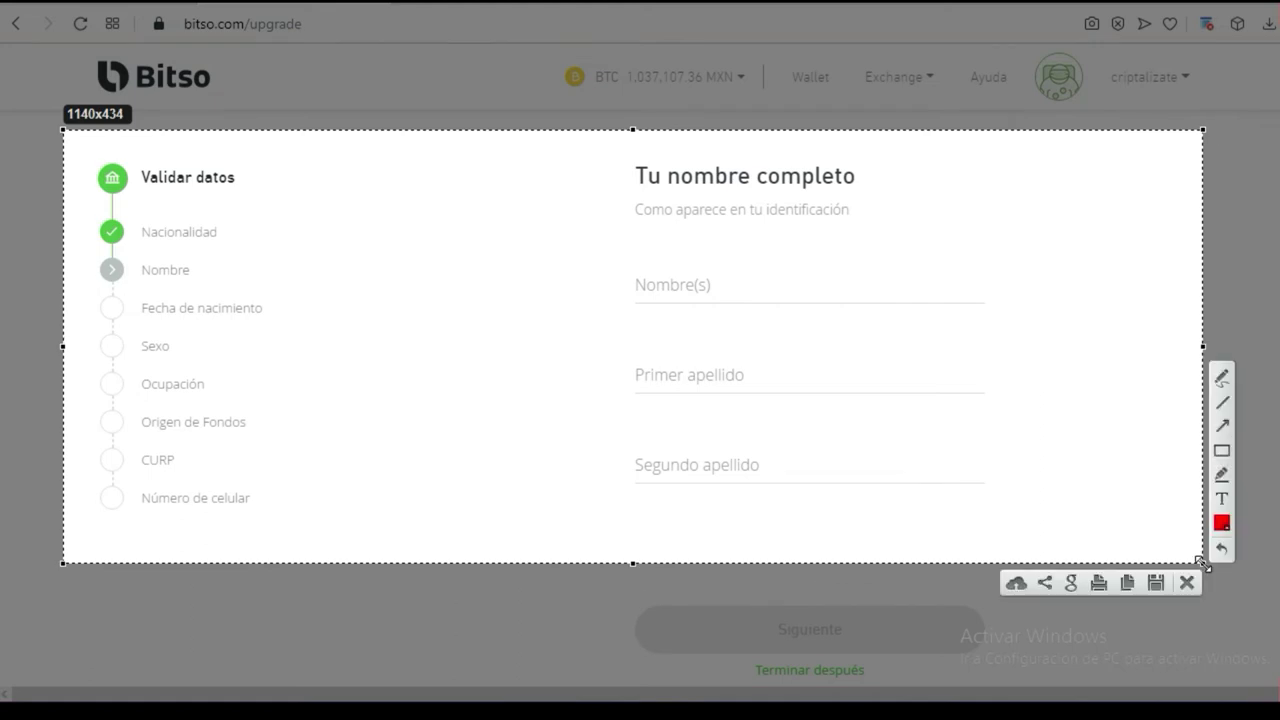
left_click(1224, 423)
left_click_drag(267, 363, 215, 384)
mouse_move(259, 462)
left_mouse_down()
mouse_move(233, 447)
mouse_move(185, 460)
left_mouse_up()
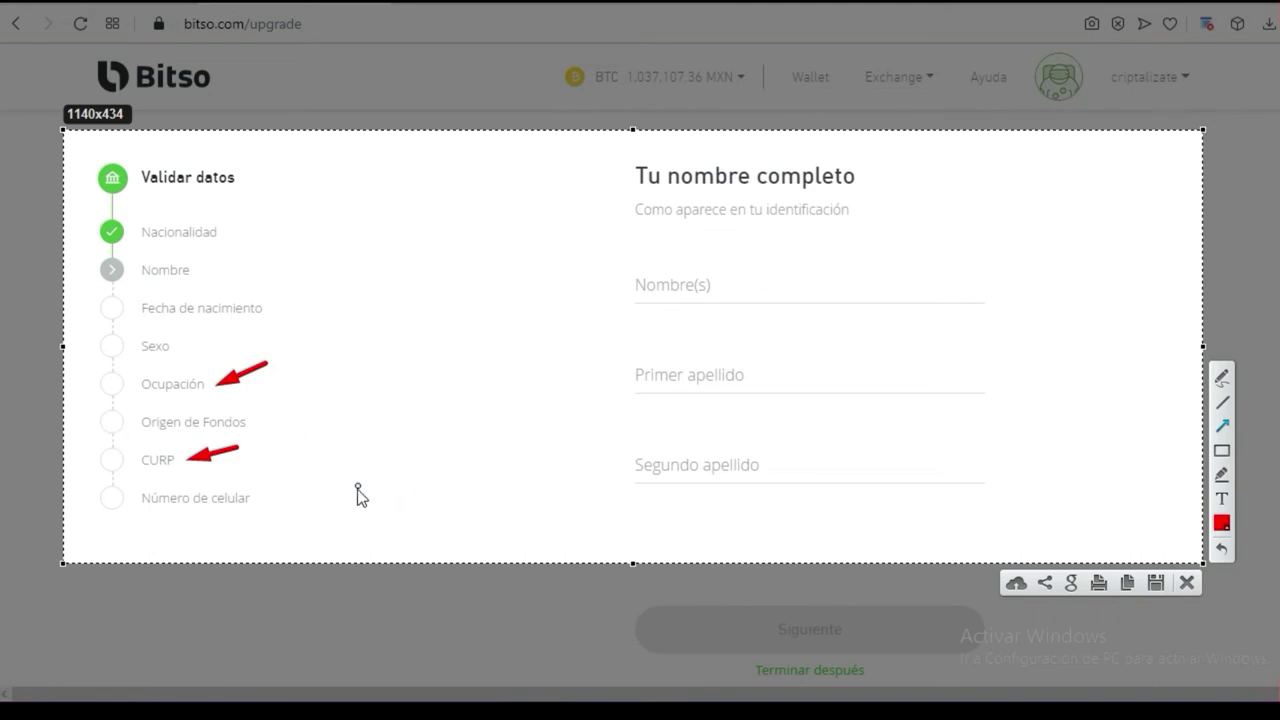
left_click(1186, 583)
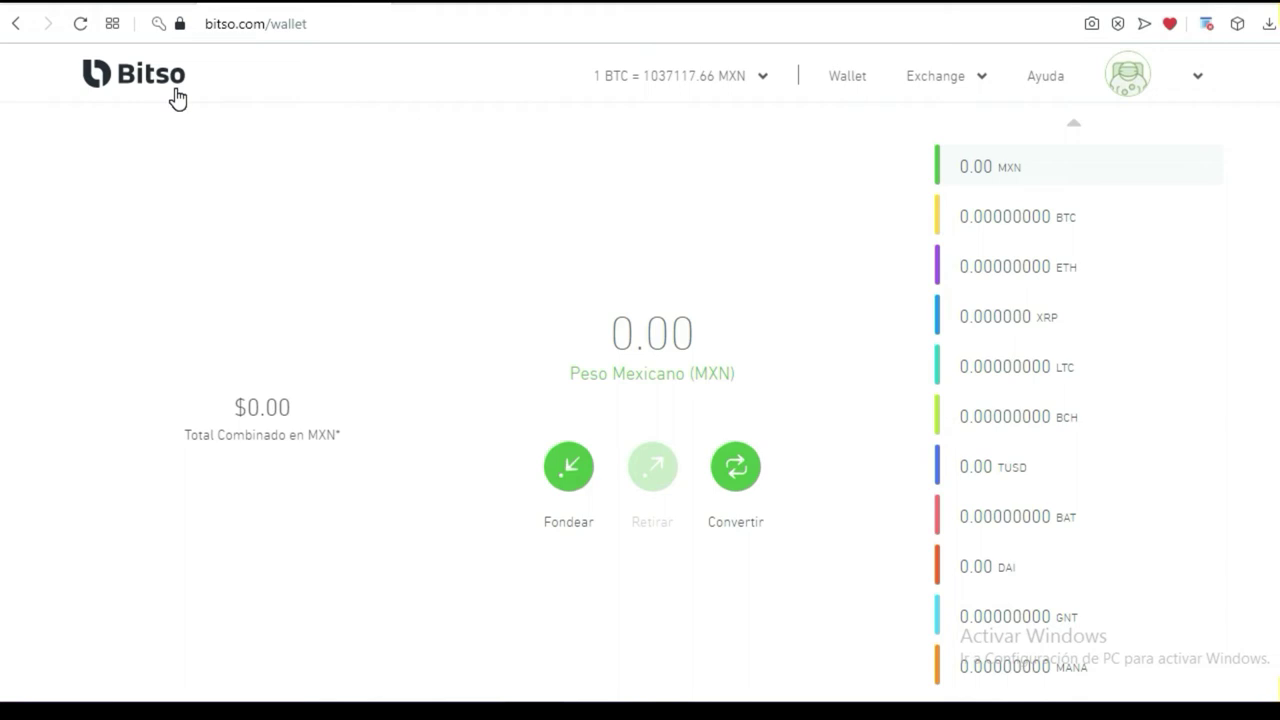
Step: Open the peso funding options and choose Deposita en efectivo
left_click(568, 472)
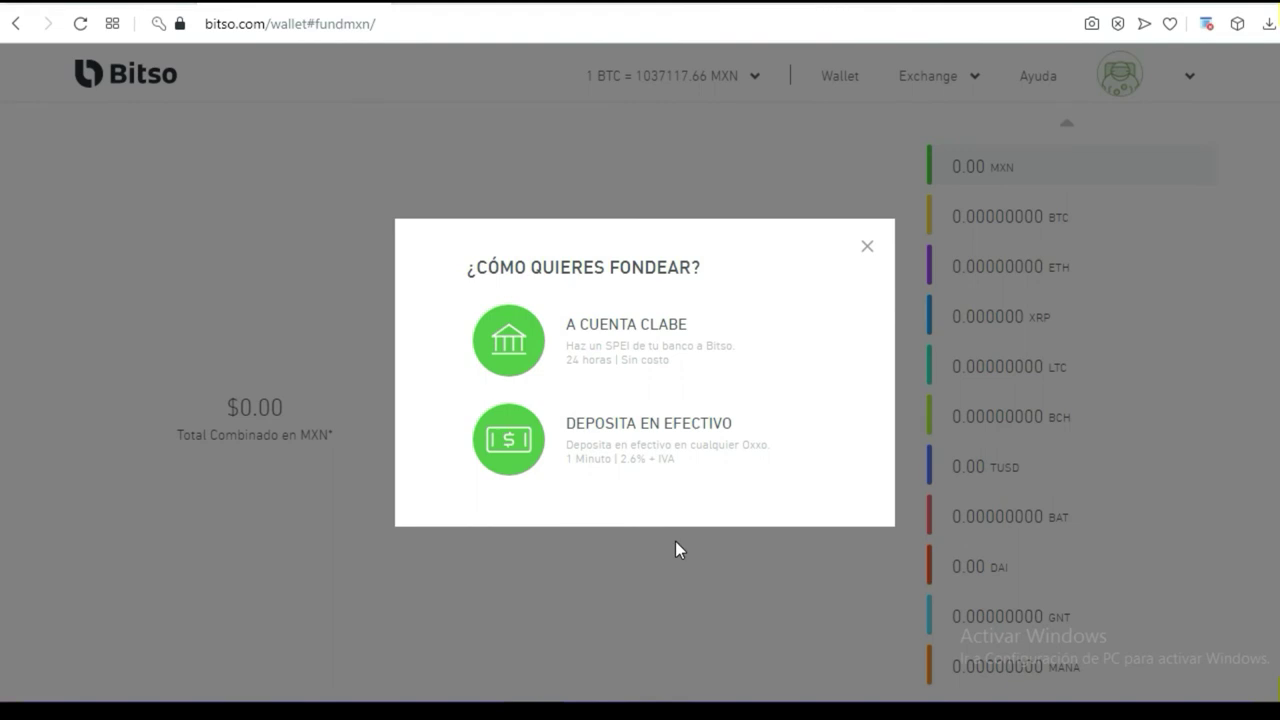
left_click(635, 430)
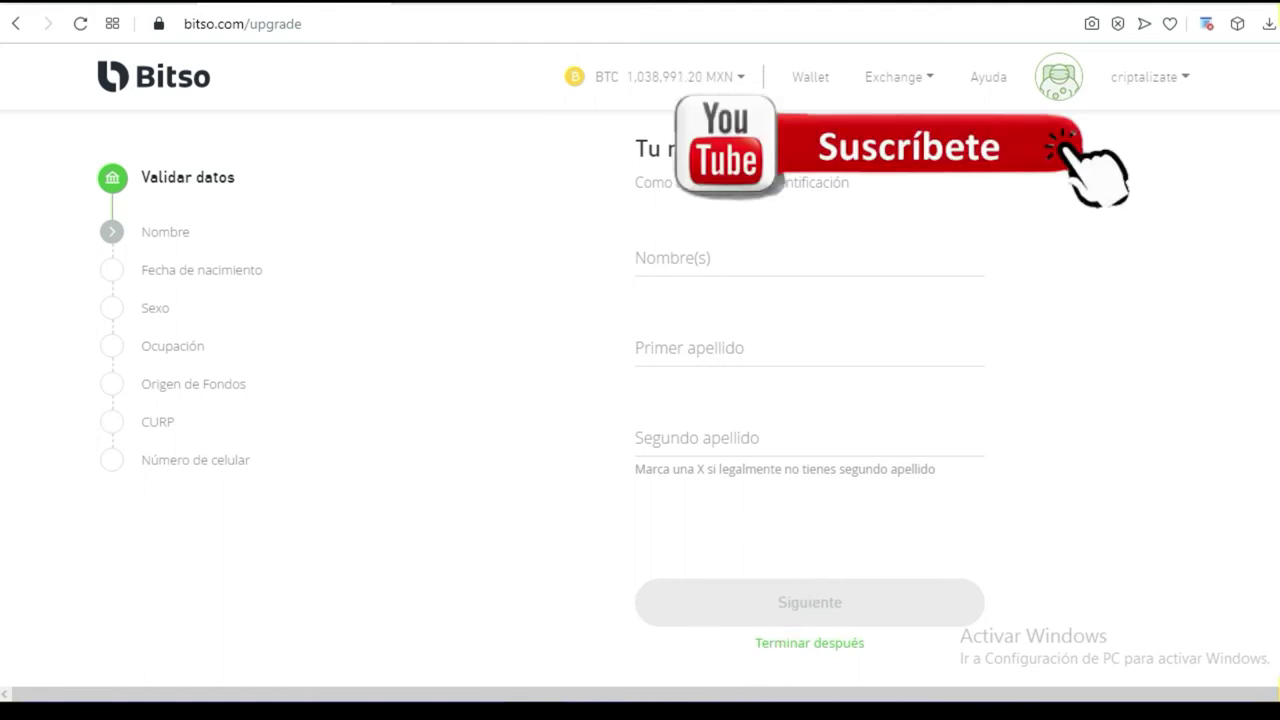
Step: Bring up the two-factor code prompt for the second Bitso account
mouse_move(1008, 656)
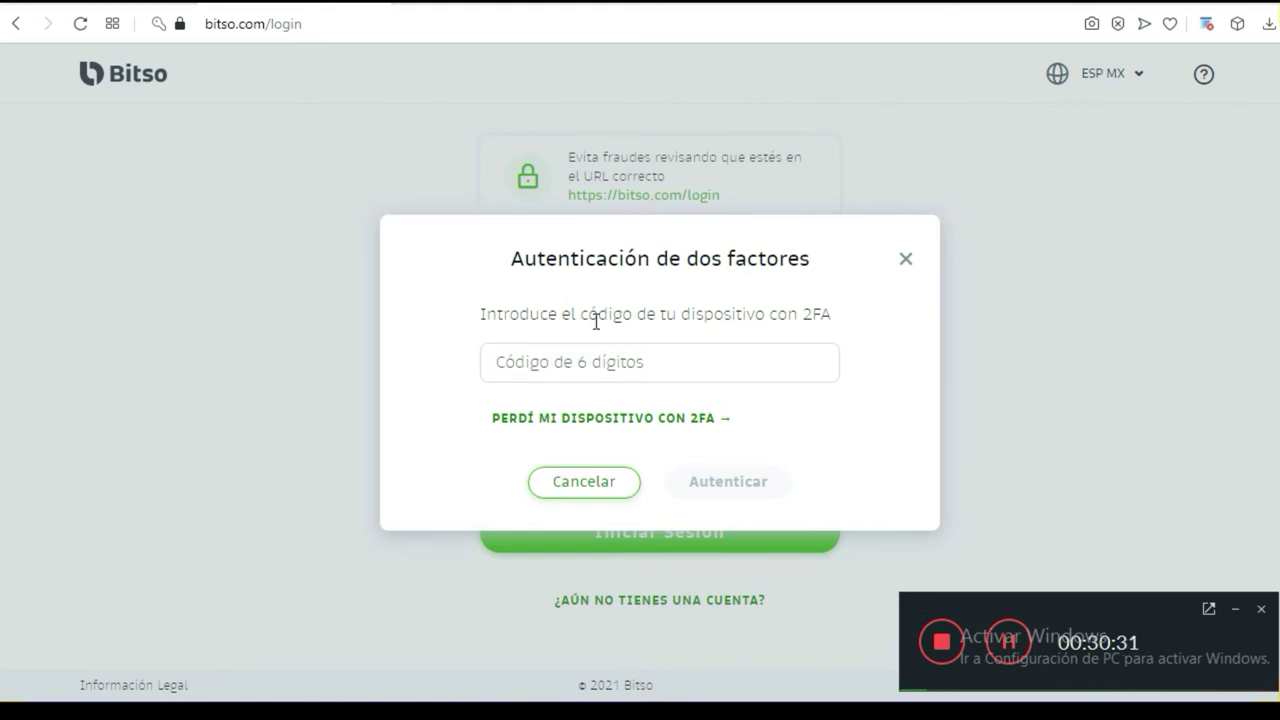
Step: Enter the six-digit 2FA code to open the wallet, then capture the whole wallet page
left_click(572, 361)
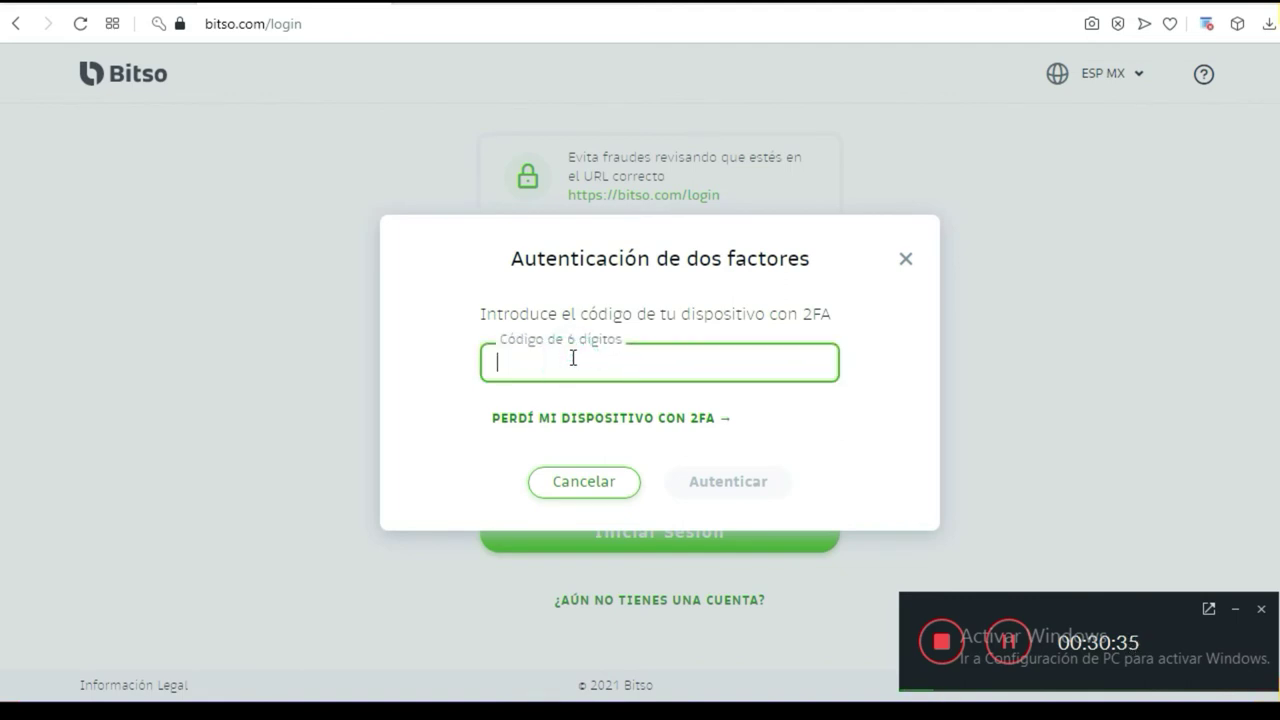
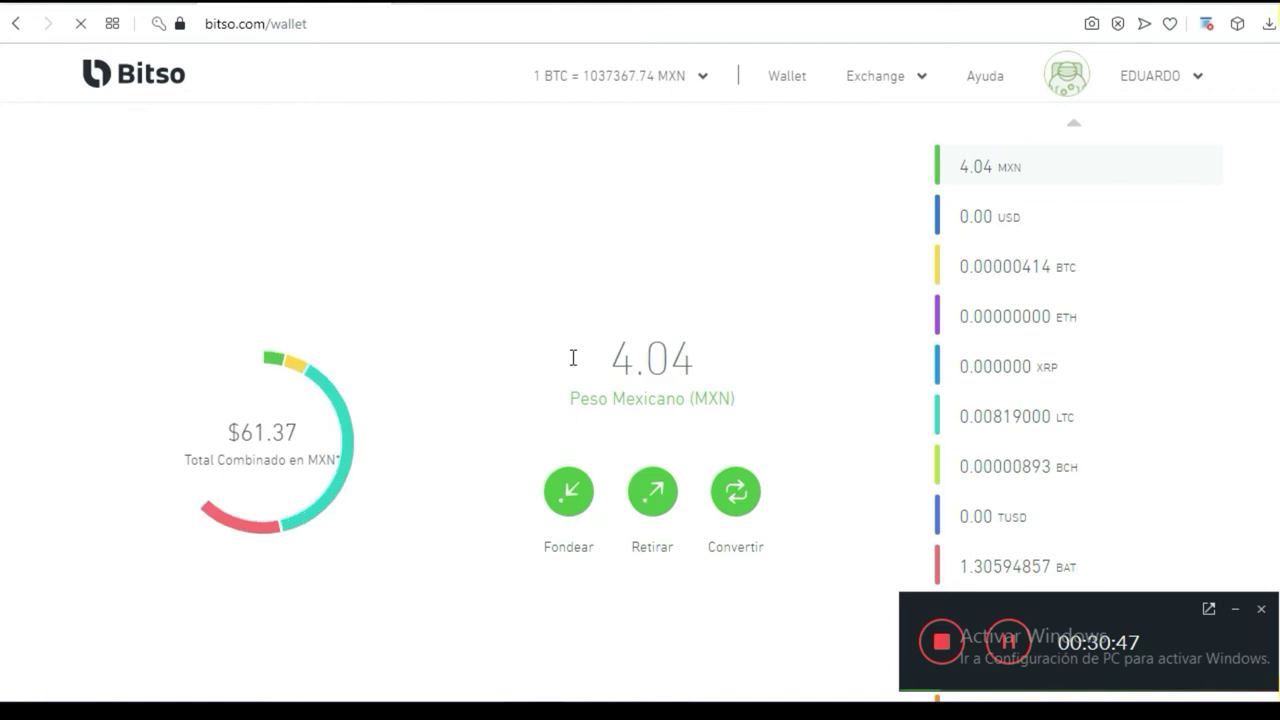
left_click(1235, 611)
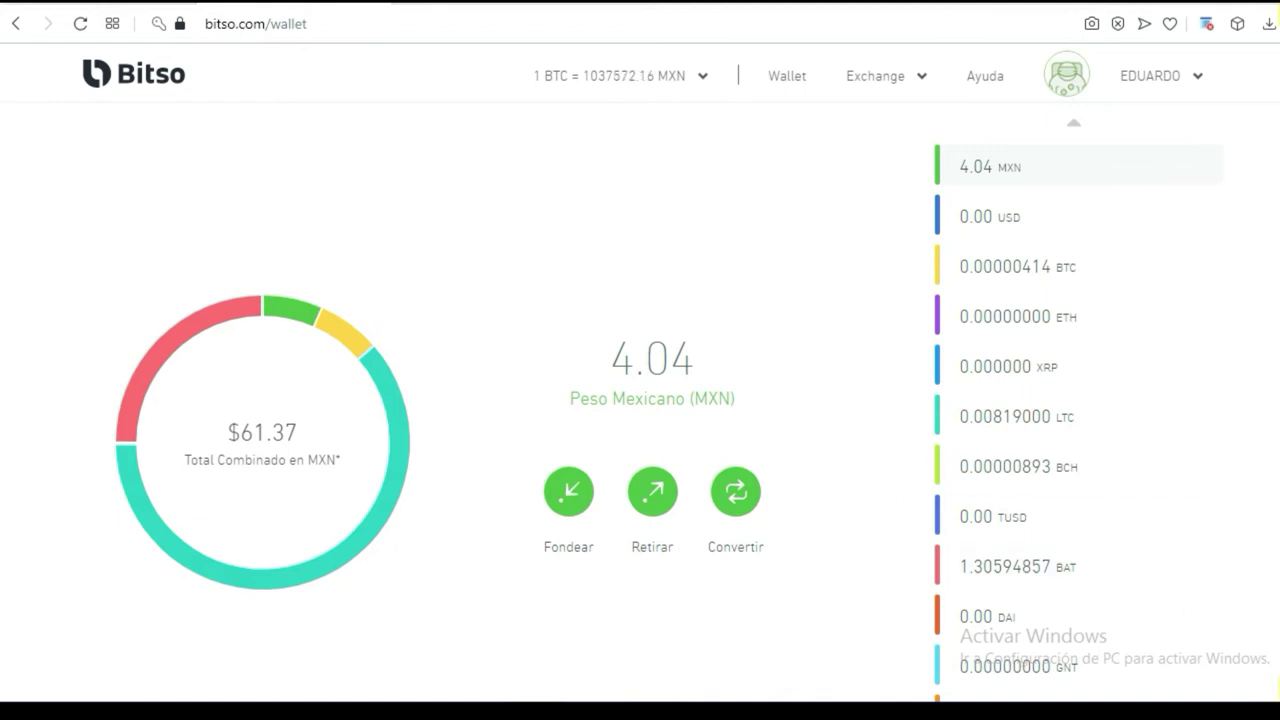
key("ctrl+shift+5")
mouse_move(53, 43)
left_mouse_down()
mouse_move(1059, 606)
mouse_move(1279, 690)
left_mouse_up()
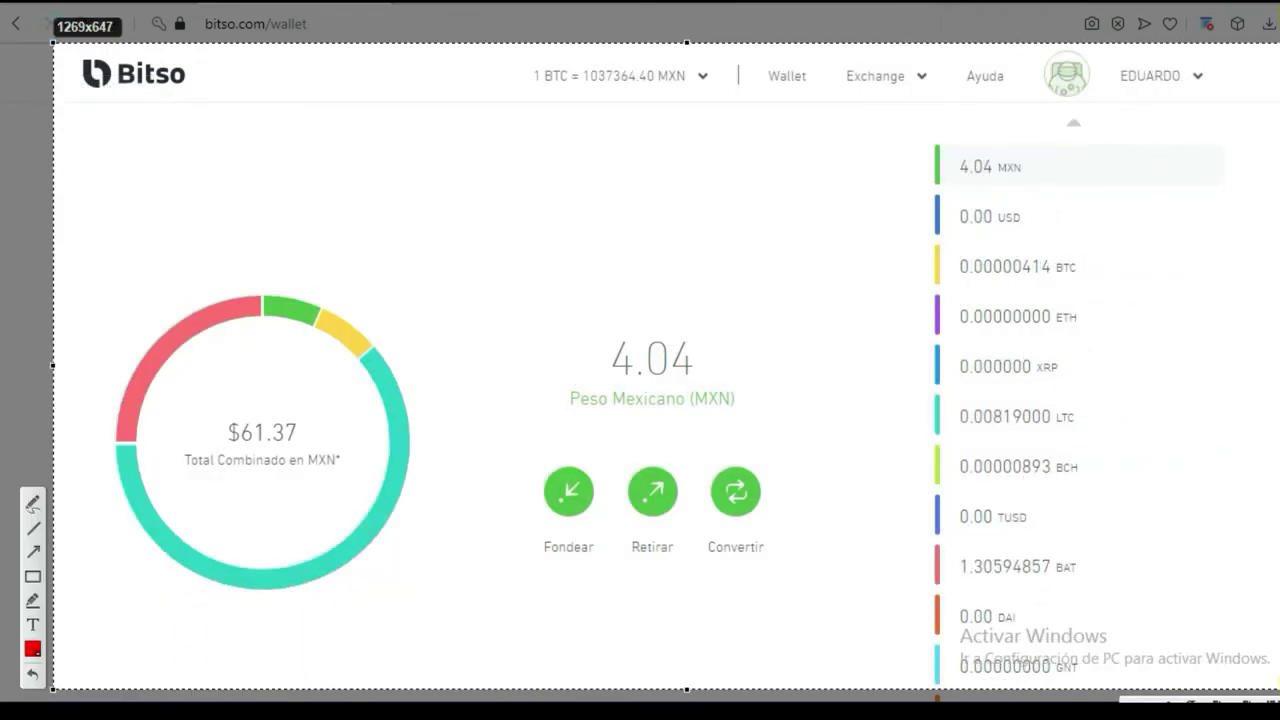
Step: Point red arrows at the 4.04 MXN, BTC, LTC, BCH and 1.30594857 BAT balances
left_click(34, 551)
left_click_drag(1015, 140, 992, 150)
left_click_drag(1142, 250, 1086, 265)
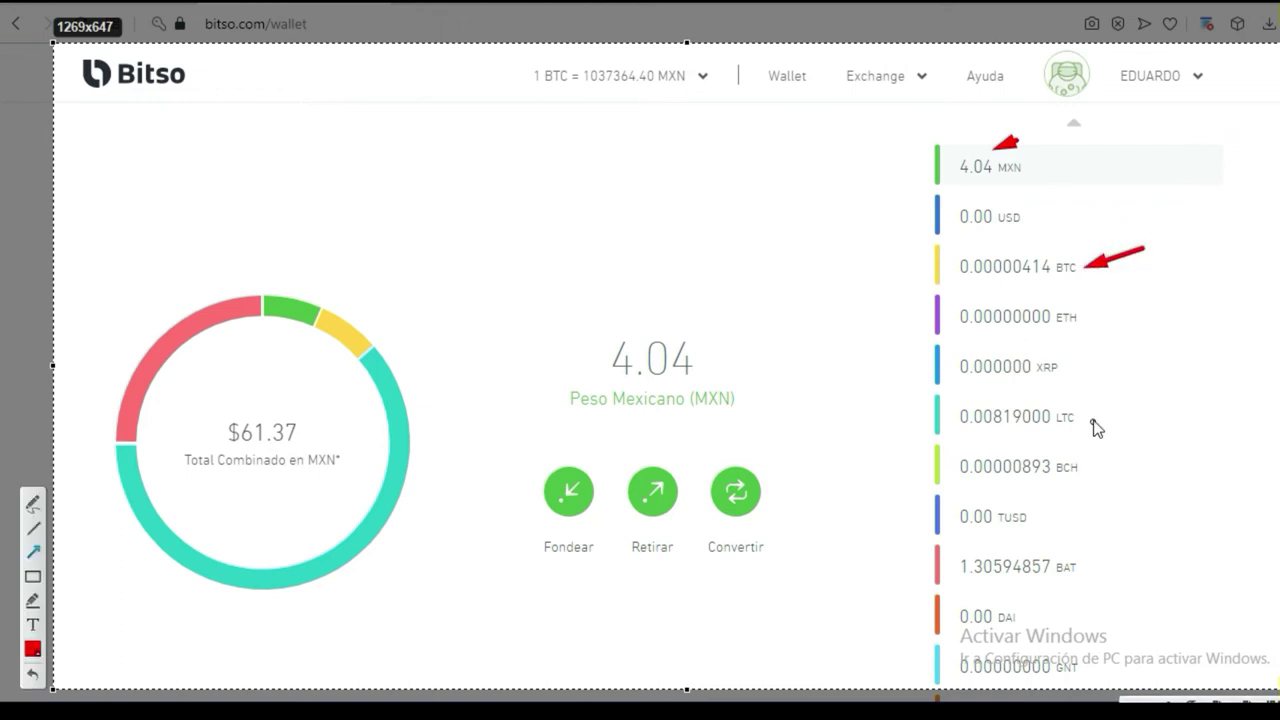
left_click_drag(1121, 403, 1089, 414)
left_click_drag(1124, 453, 1097, 467)
left_click_drag(1120, 558, 1098, 569)
Step: Circle the $61.37 combined total in red and close the annotated capture
left_click(40, 508)
mouse_move(232, 400)
left_mouse_down()
mouse_move(158, 462)
mouse_move(256, 514)
mouse_move(343, 480)
mouse_move(264, 404)
mouse_move(228, 400)
left_mouse_up()
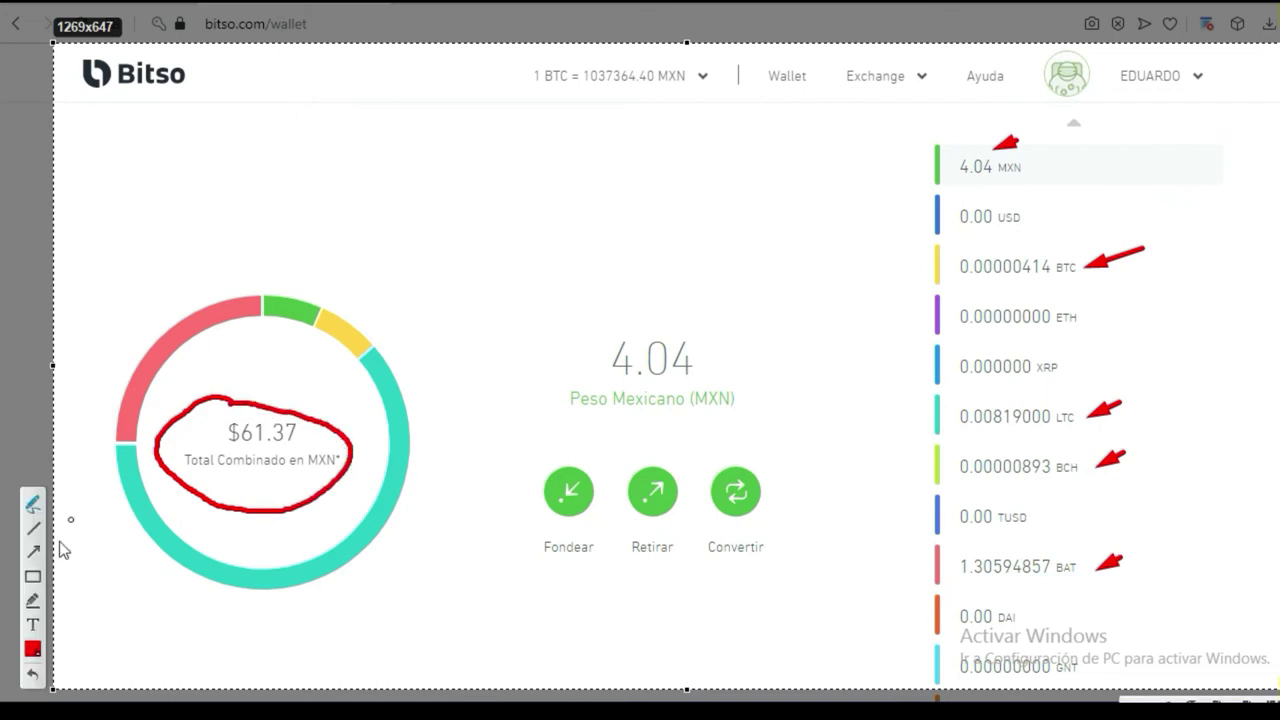
left_click(757, 208)
key("Escape")
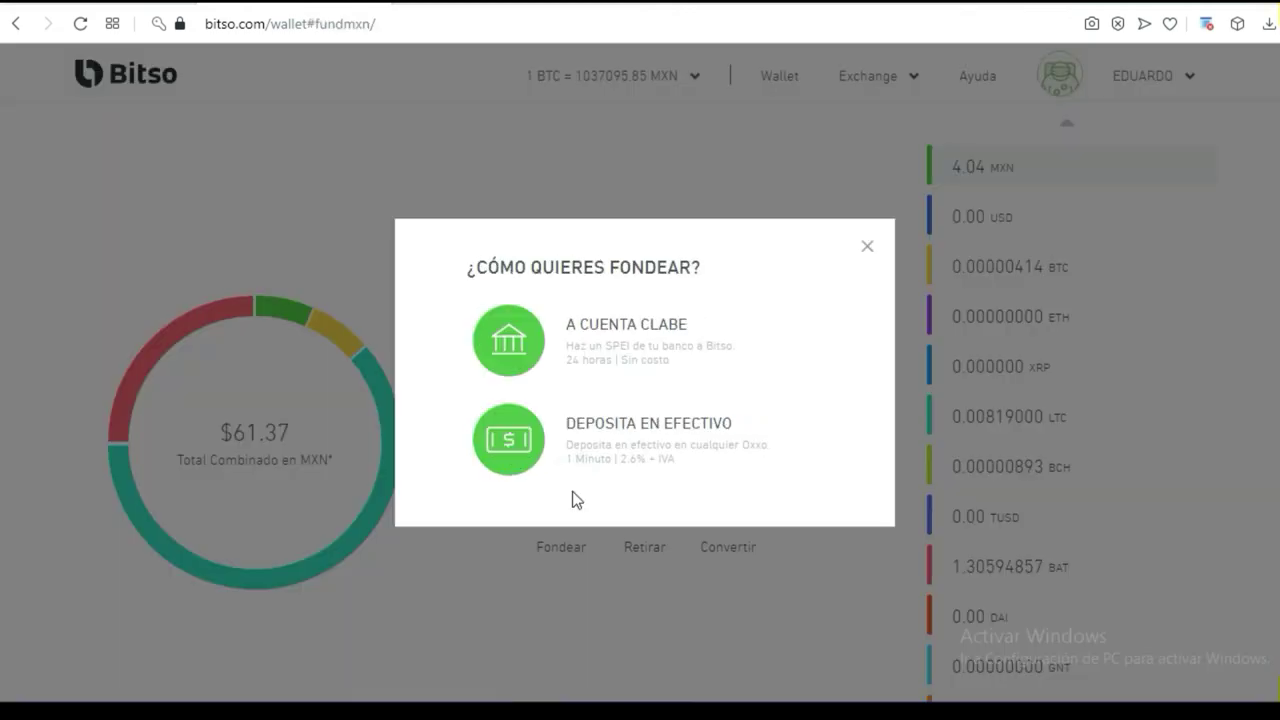
left_click(606, 334)
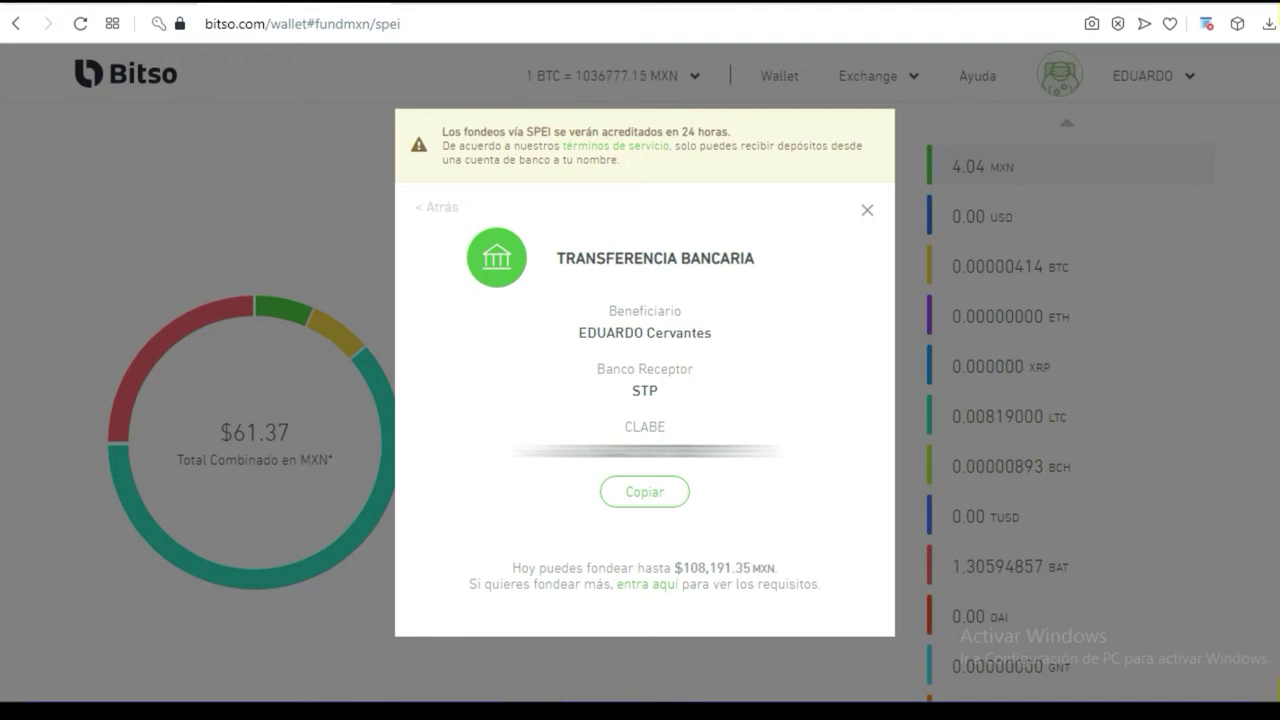
key("Print")
mouse_move(381, 100)
left_mouse_down()
mouse_move(674, 550)
mouse_move(938, 664)
left_mouse_up()
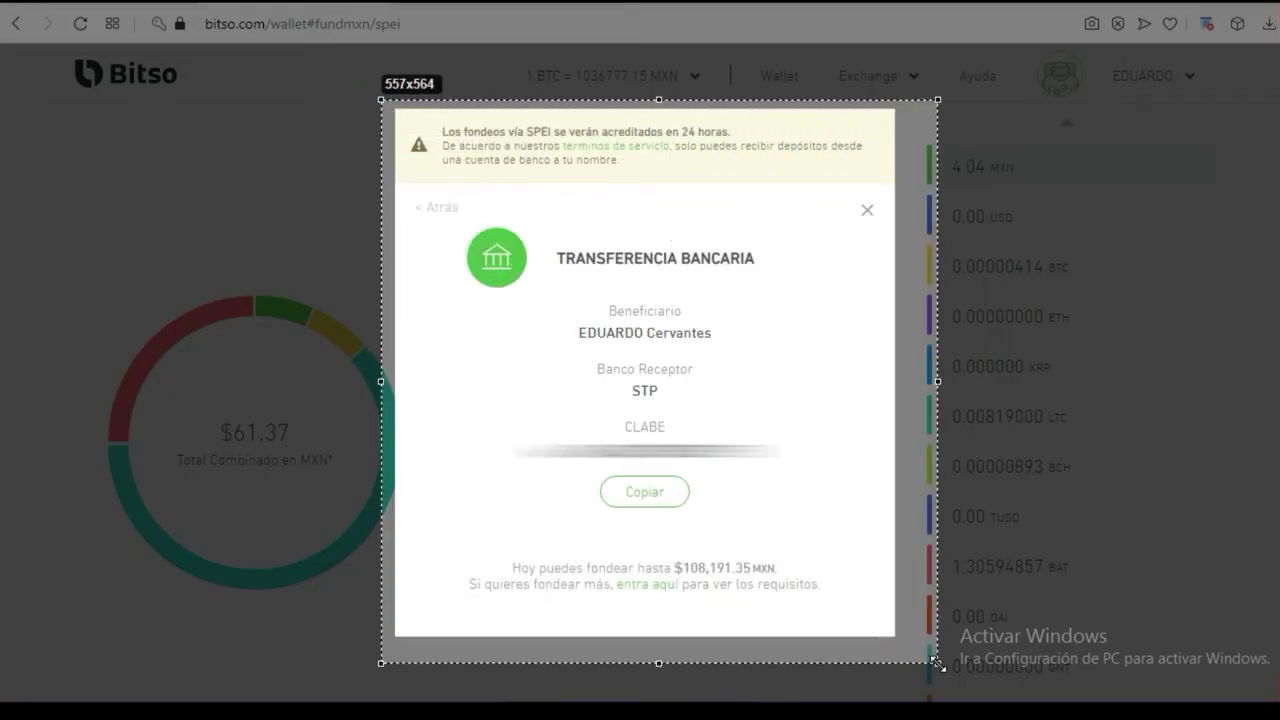
left_click(958, 525)
mouse_move(776, 311)
left_mouse_down()
mouse_move(720, 330)
mouse_move(706, 378)
mouse_move(678, 391)
left_mouse_up()
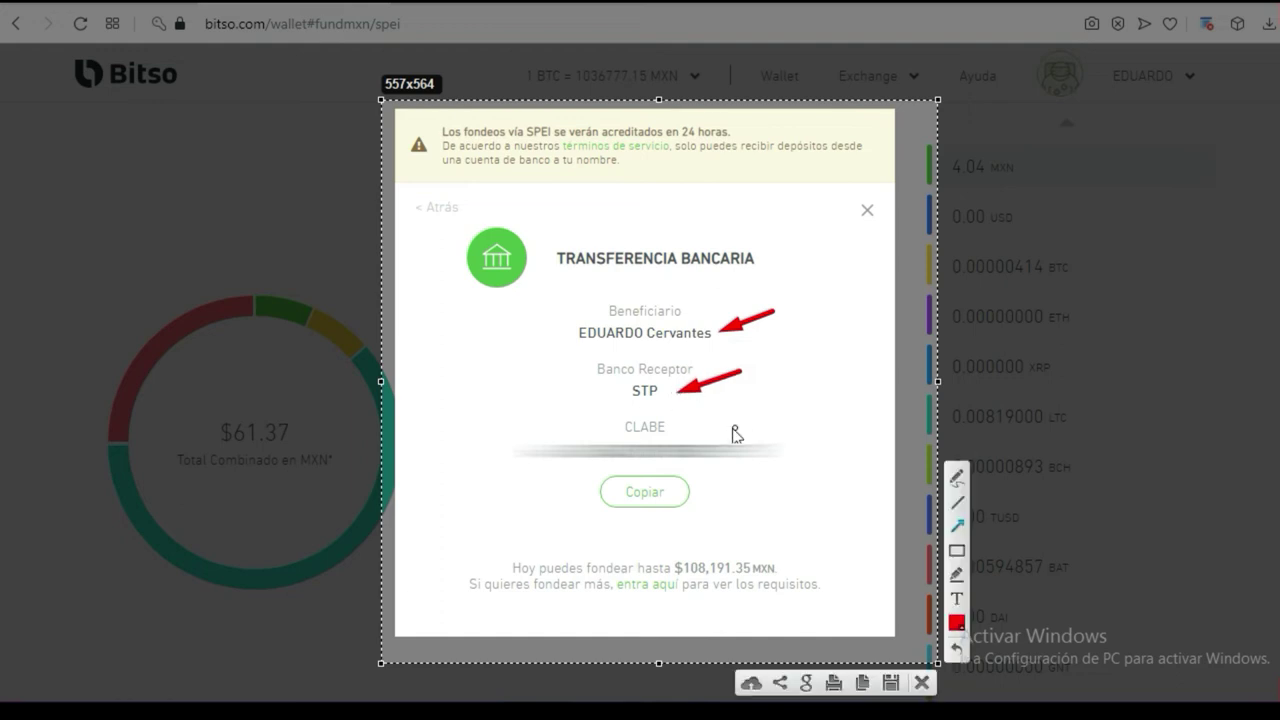
left_click(957, 549)
mouse_move(617, 378)
left_mouse_down()
mouse_move(632, 400)
mouse_move(675, 410)
left_mouse_up()
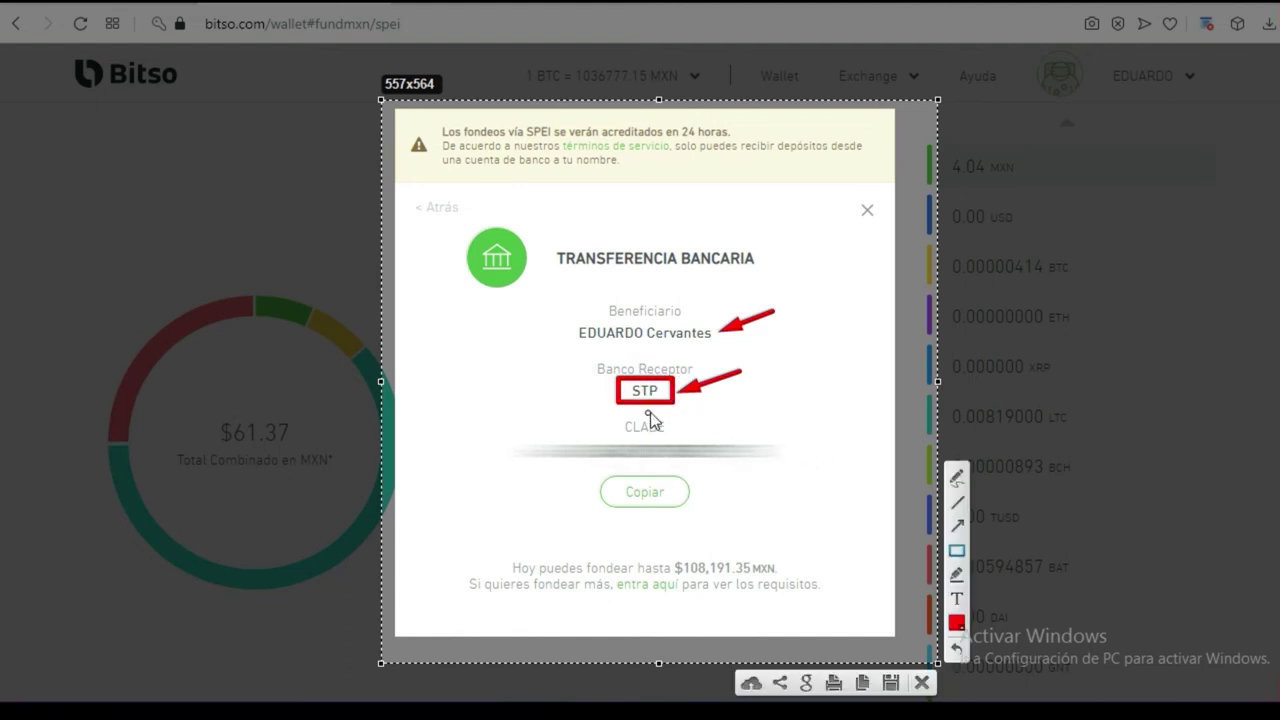
mouse_move(551, 437)
left_mouse_down()
mouse_move(592, 477)
mouse_move(756, 478)
left_mouse_up()
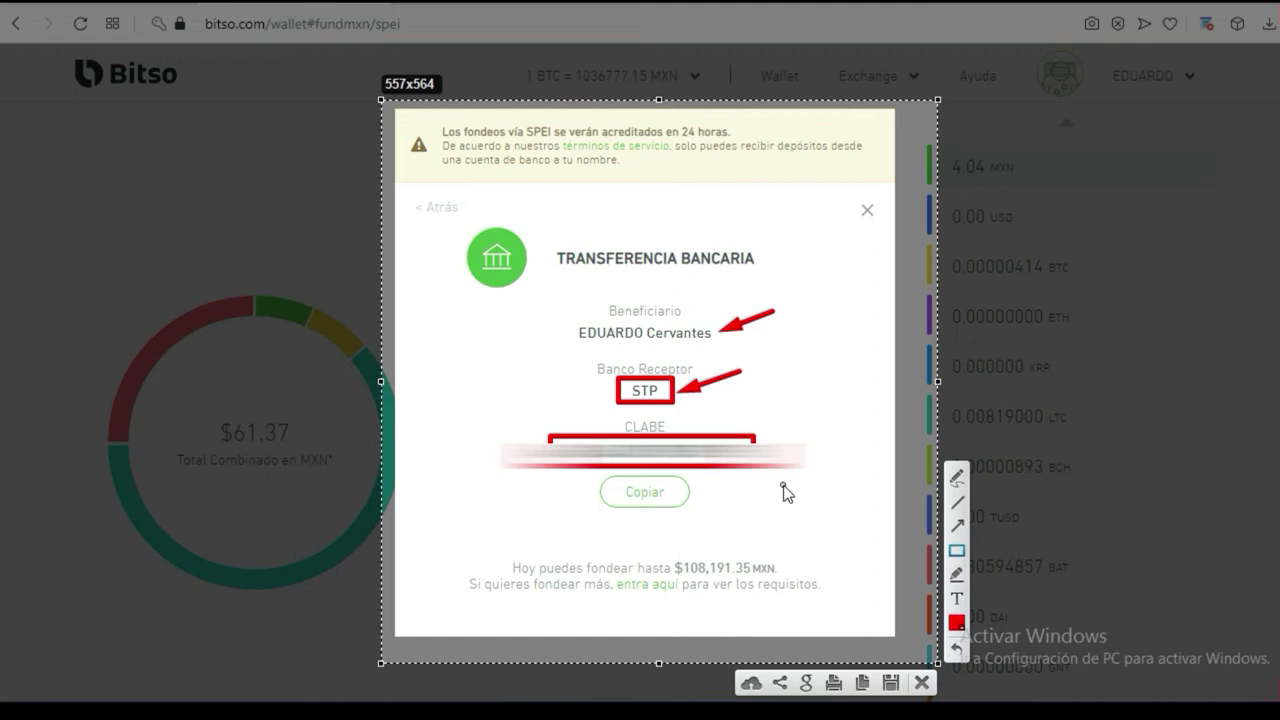
left_click(957, 525)
left_click_drag(825, 406, 764, 434)
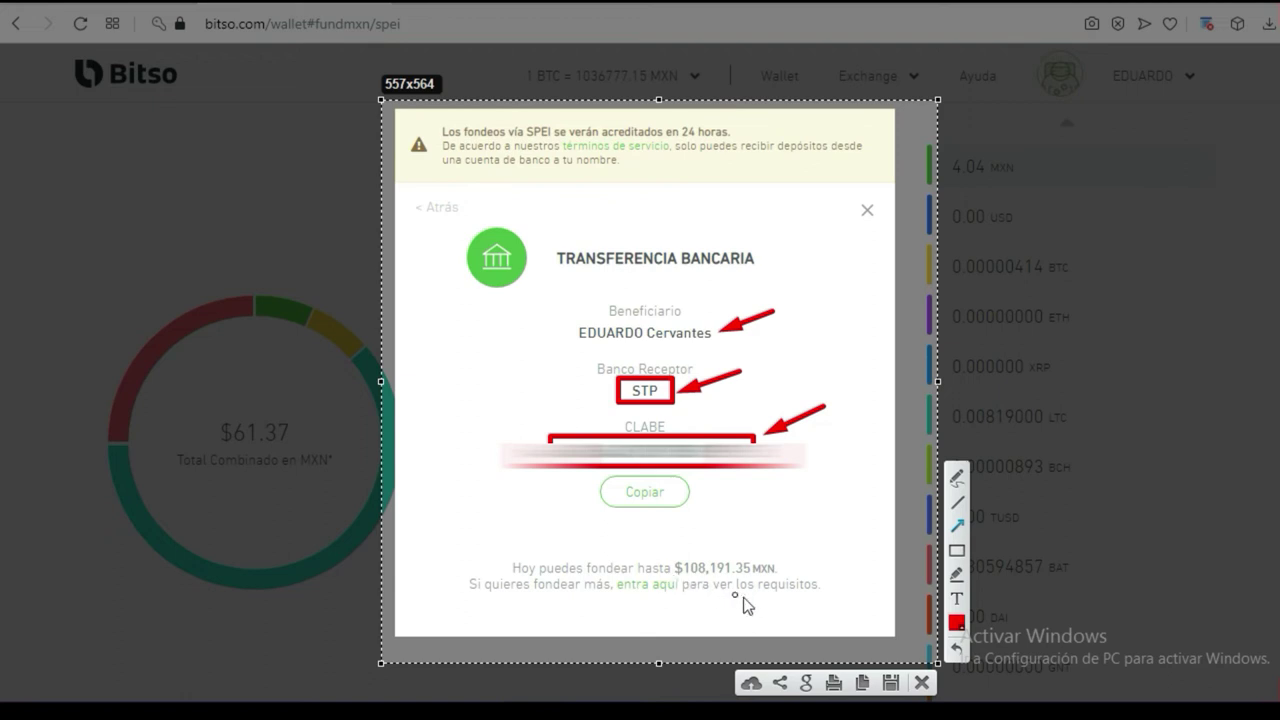
left_click_drag(834, 538, 785, 563)
left_click(922, 682)
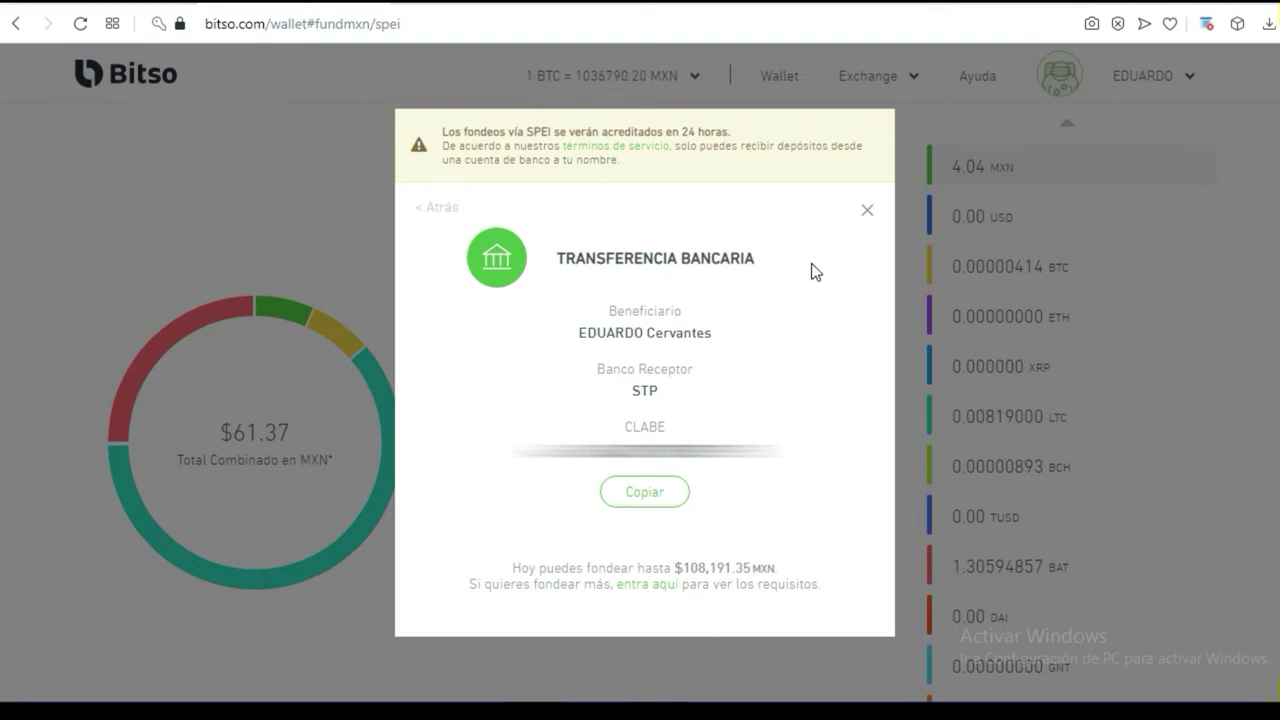
Step: Close the SPEI dialog and open the OXXO PAY cash deposit panel ($45,000.00 MXN daily limit, 2.6% + IVA)
left_click(868, 213)
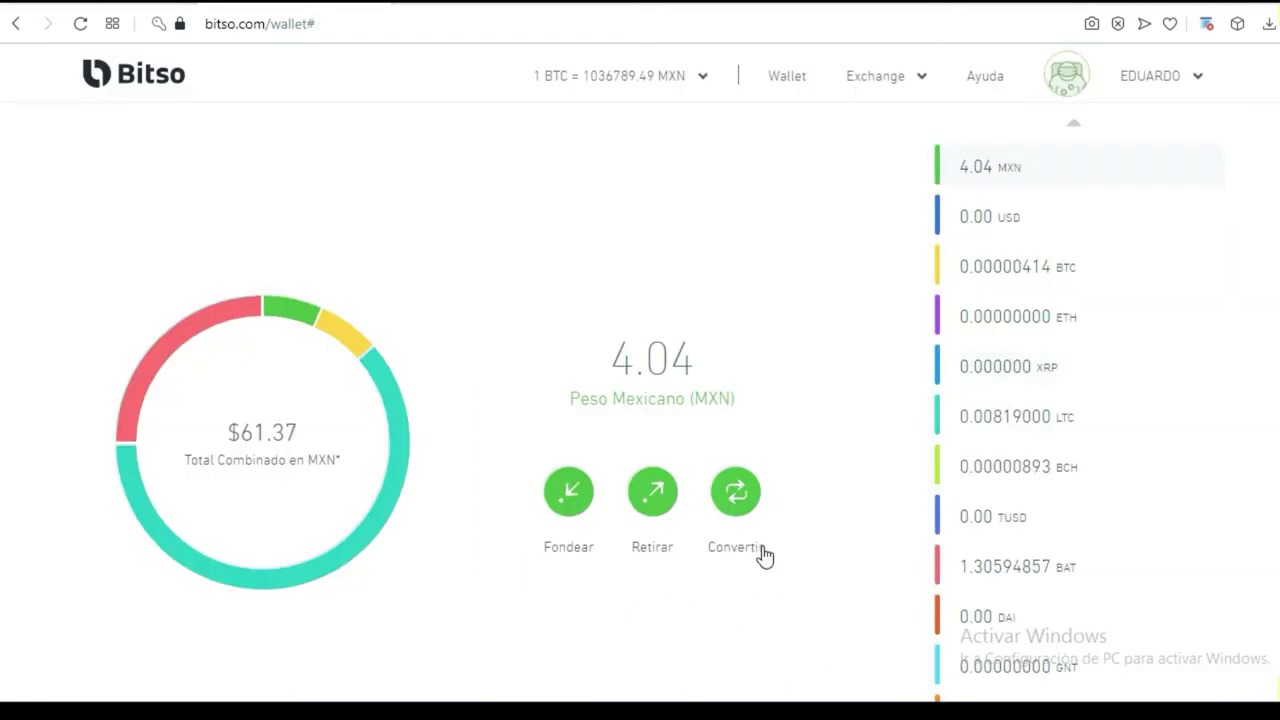
left_click(569, 491)
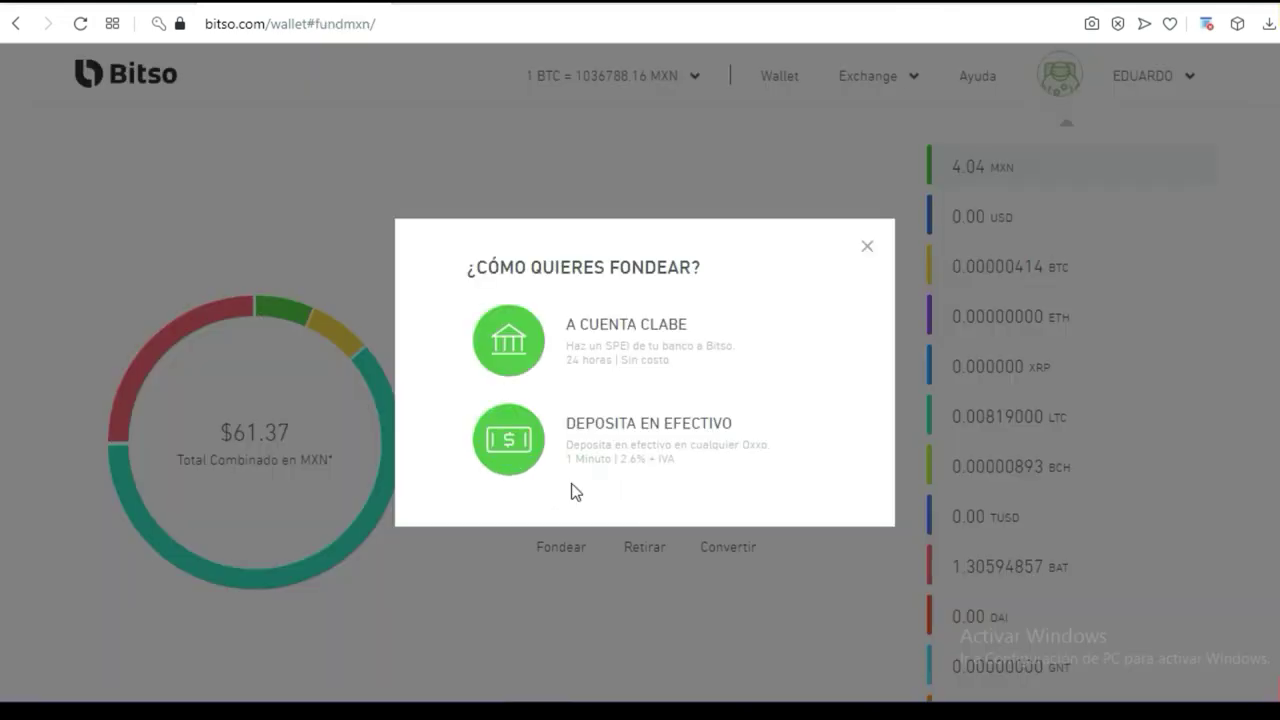
left_click(636, 428)
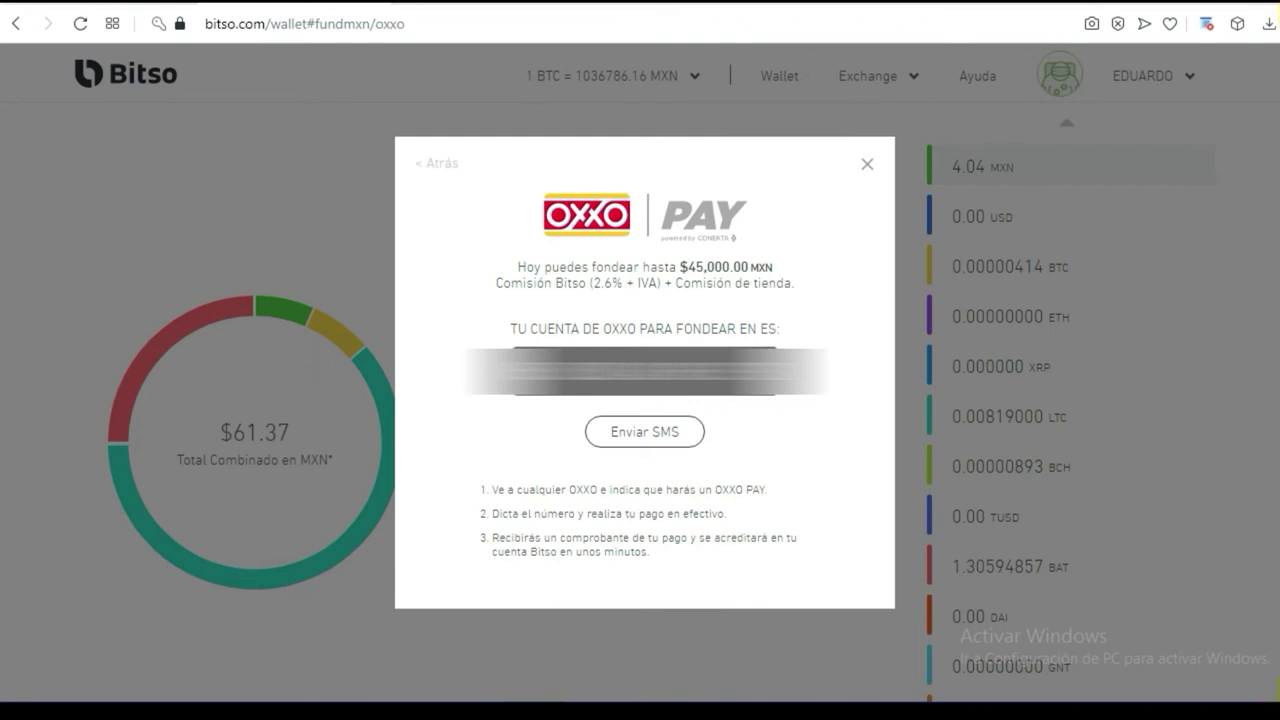
key("Print")
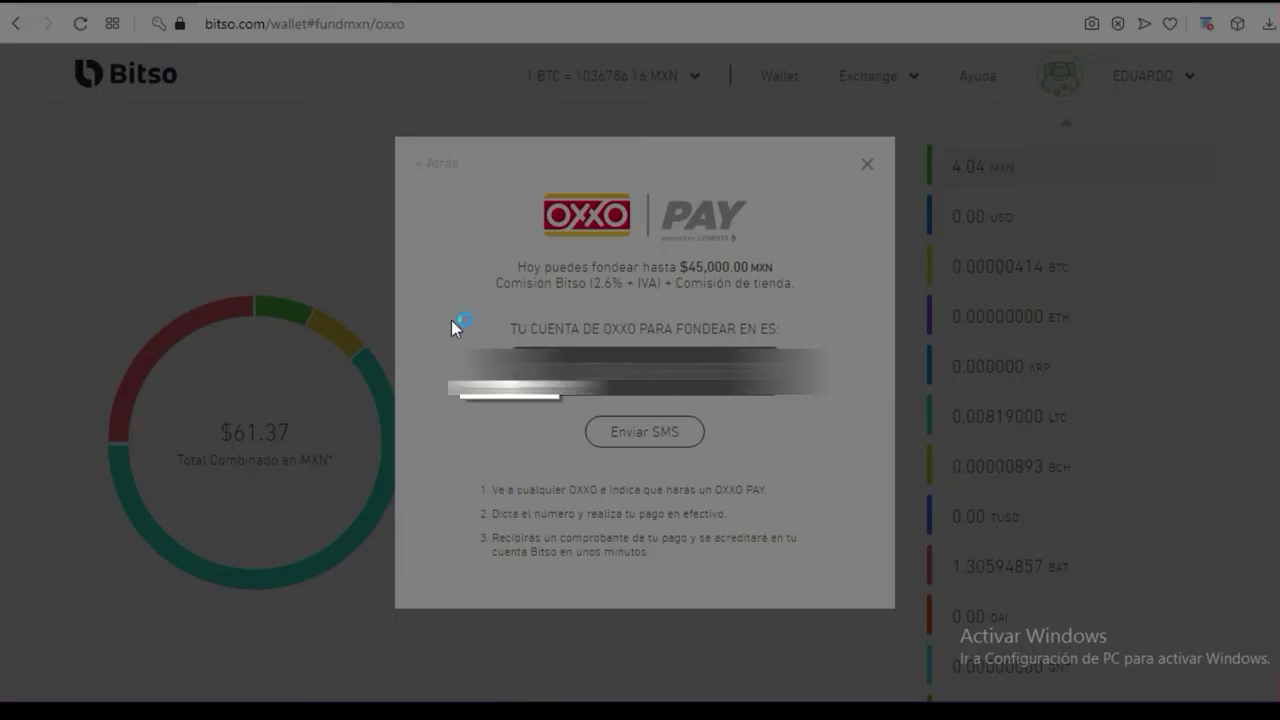
mouse_move(403, 154)
left_mouse_down()
mouse_move(555, 405)
mouse_move(881, 583)
left_mouse_up()
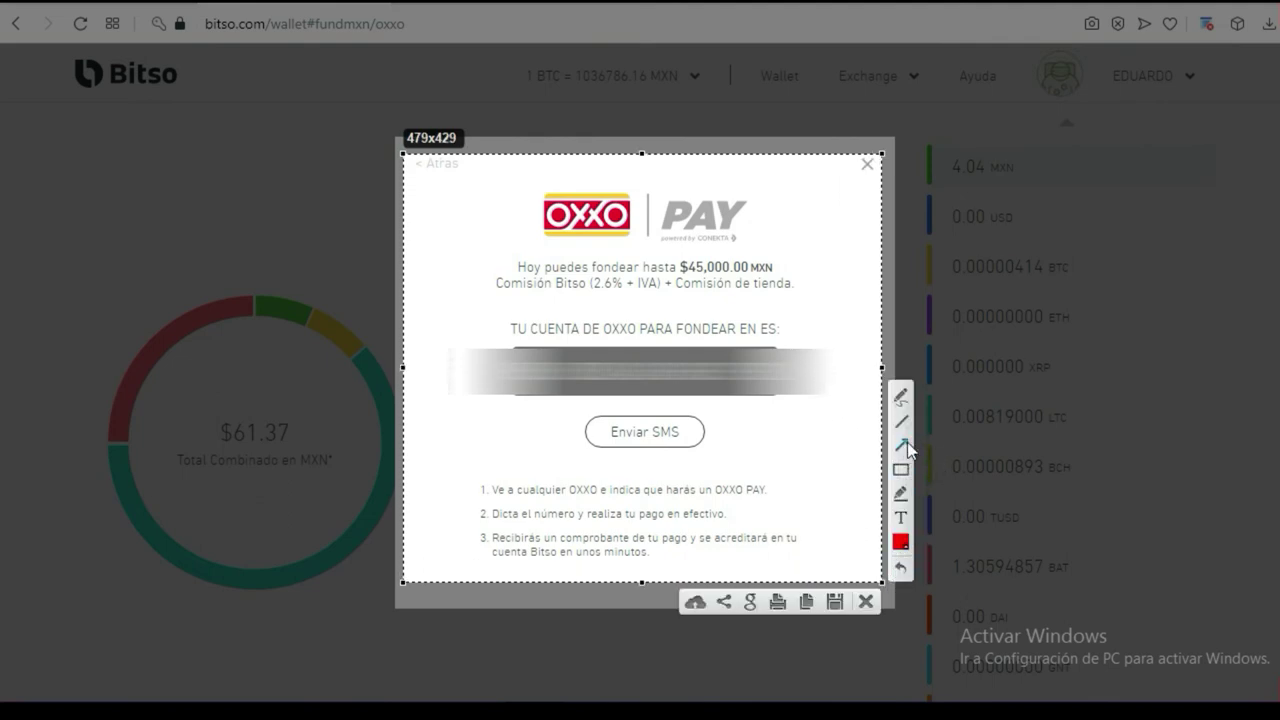
left_click_drag(808, 224, 755, 254)
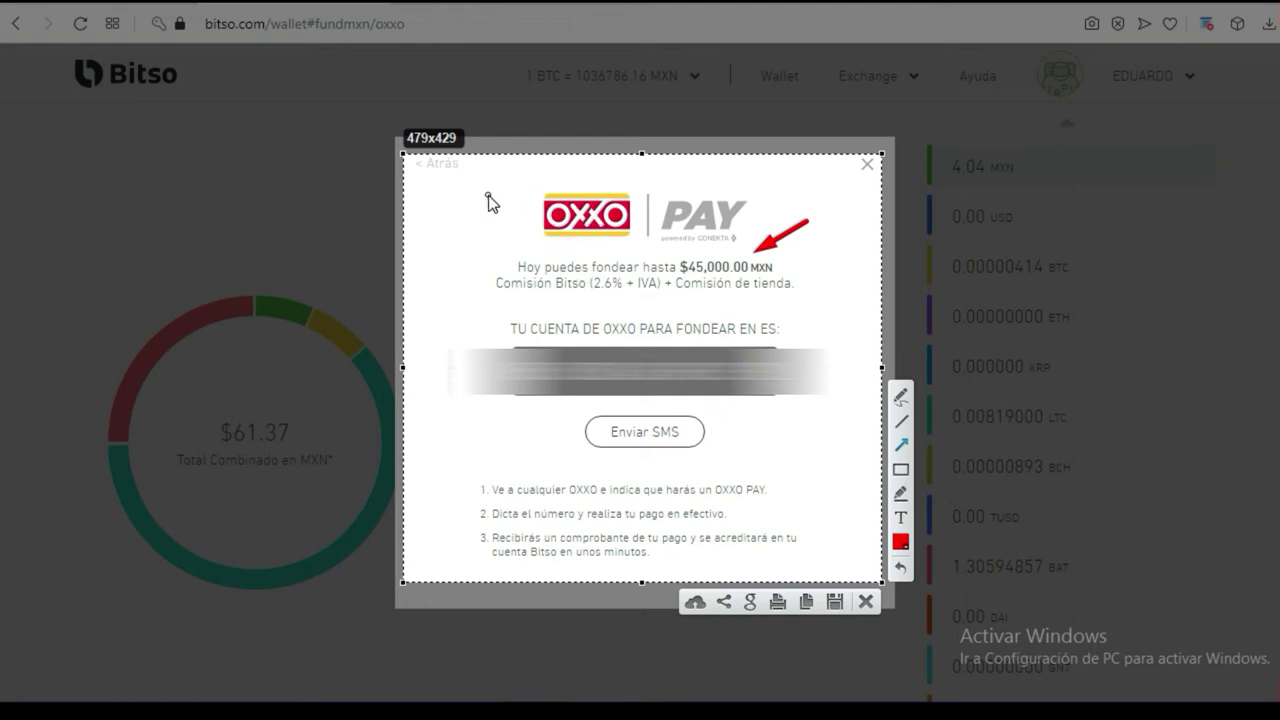
left_click_drag(478, 186, 542, 218)
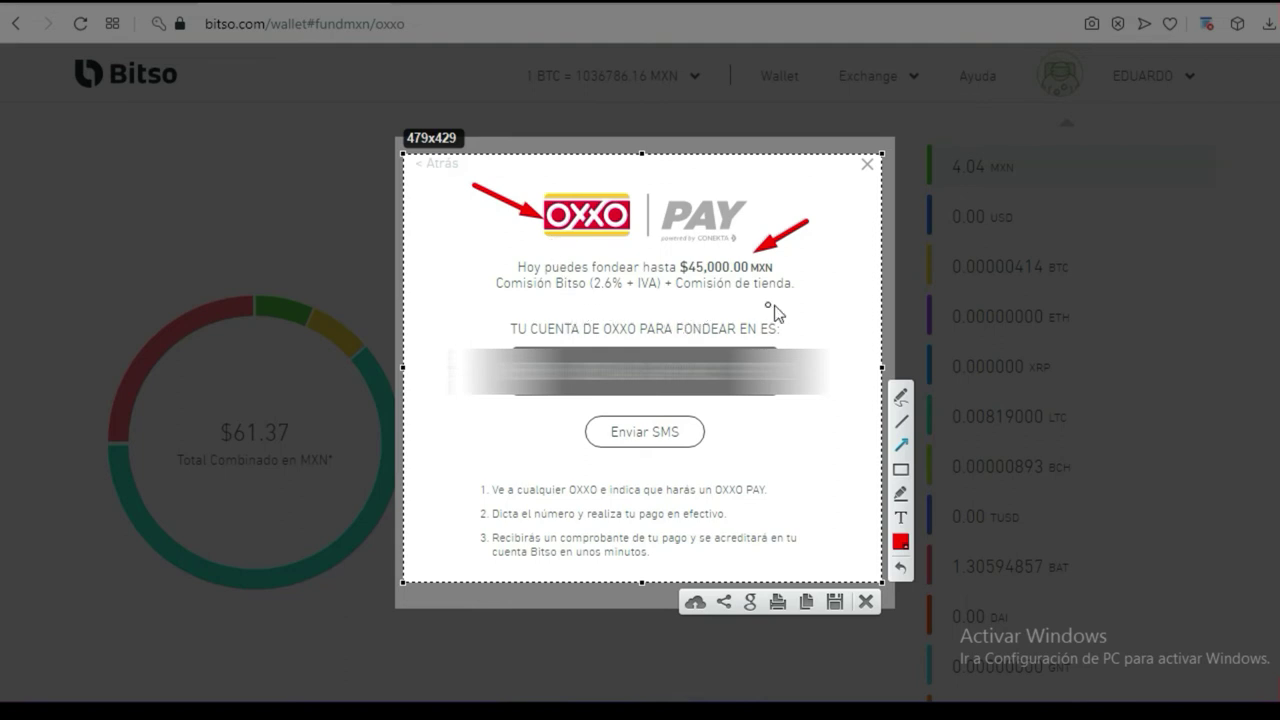
left_click_drag(846, 258, 803, 286)
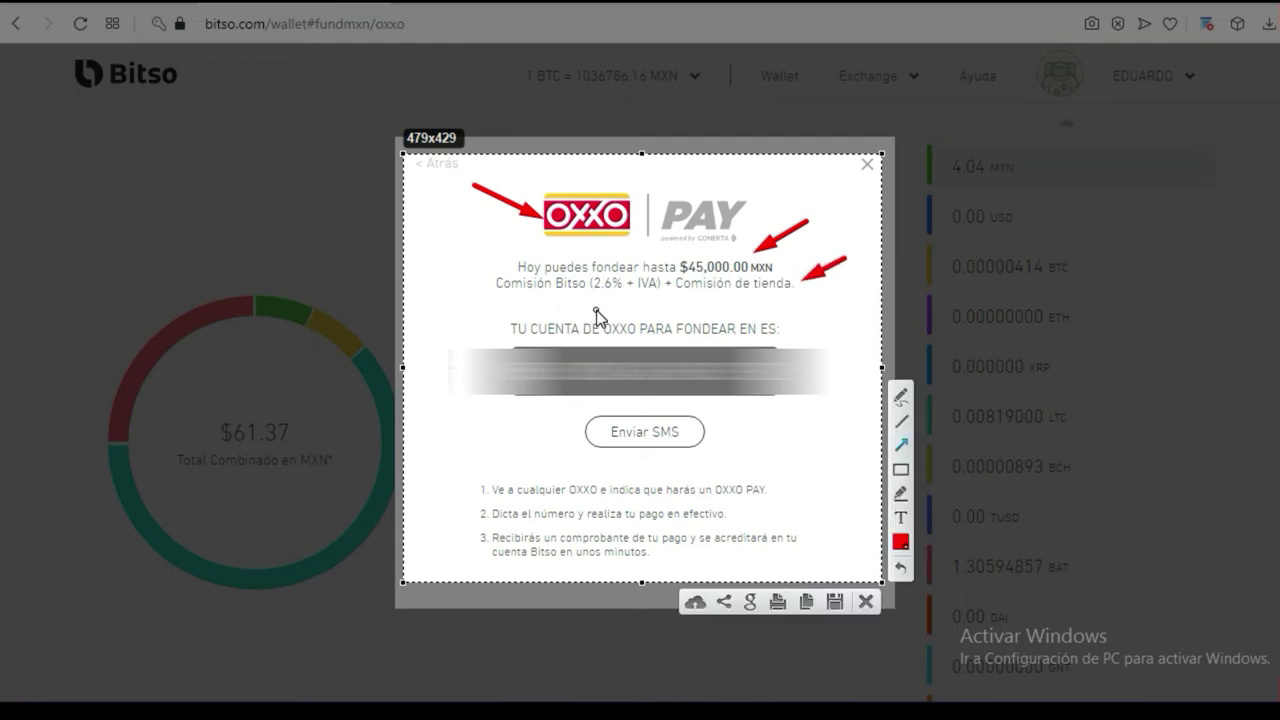
mouse_move(595, 303)
left_mouse_down()
mouse_move(577, 317)
mouse_move(622, 314)
left_mouse_up()
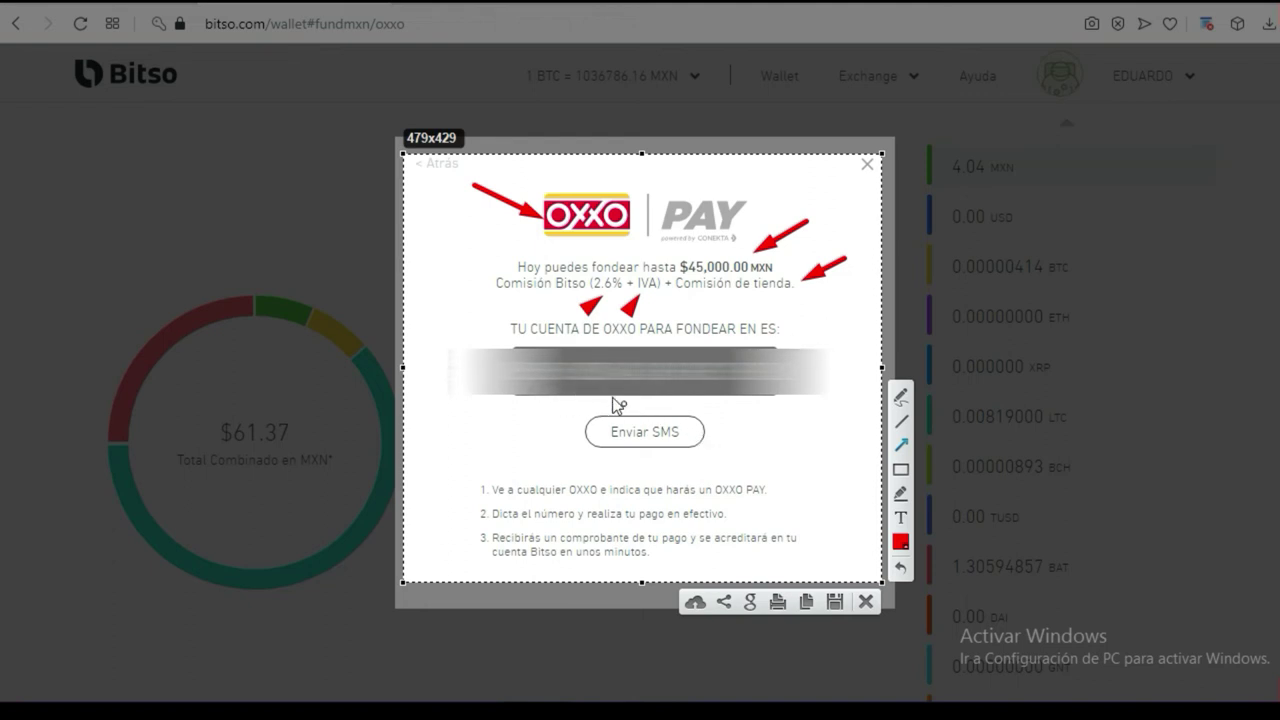
mouse_move(433, 313)
left_mouse_down()
mouse_move(545, 367)
mouse_move(495, 350)
left_mouse_up()
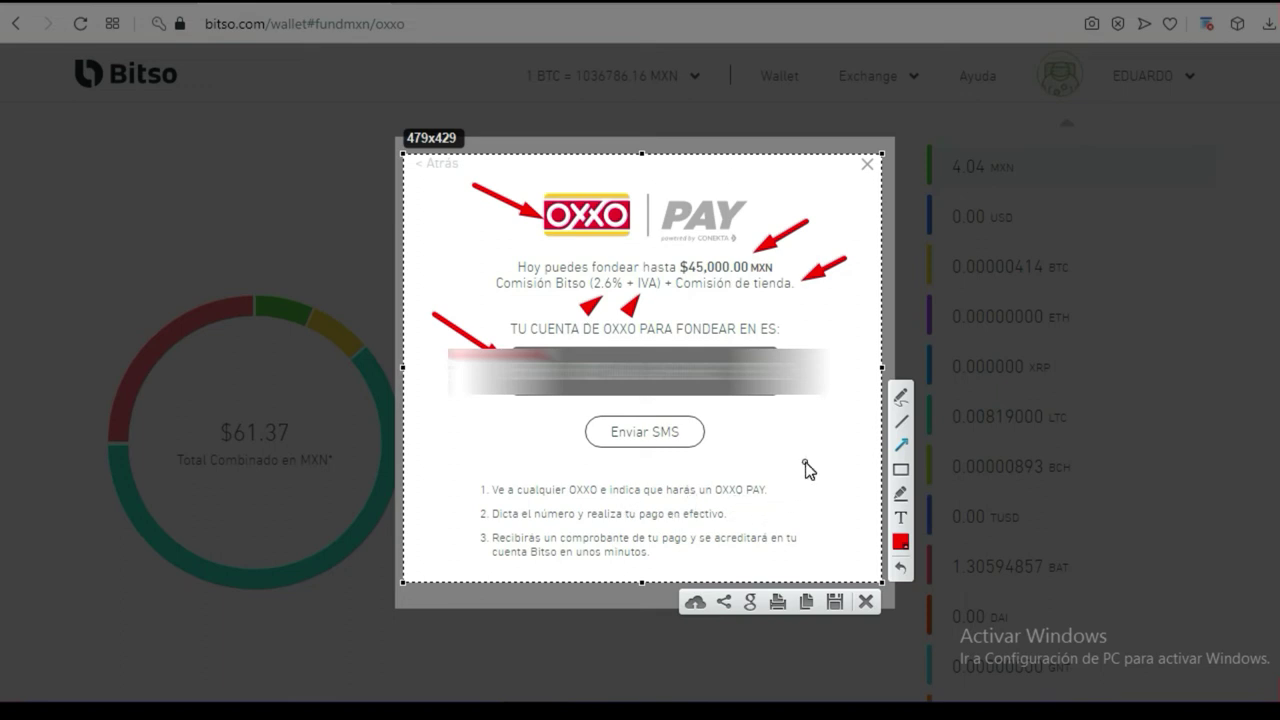
left_click_drag(812, 465, 776, 488)
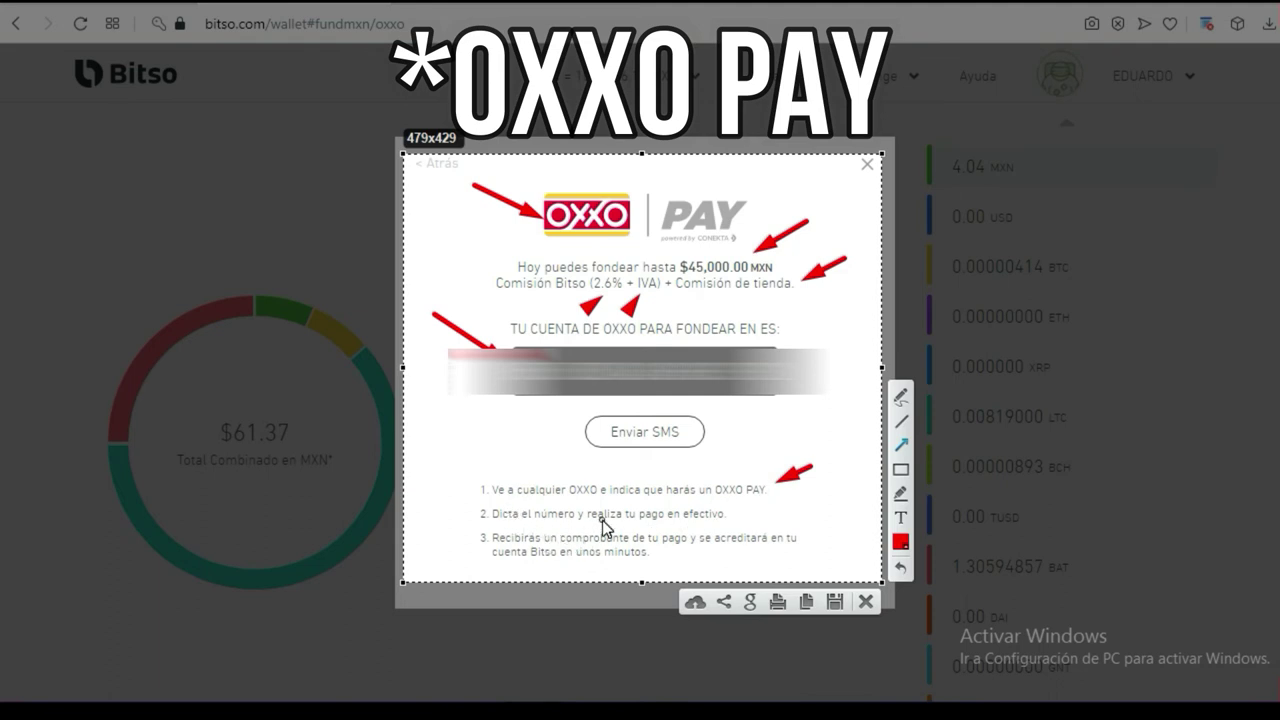
left_click_drag(776, 500, 737, 512)
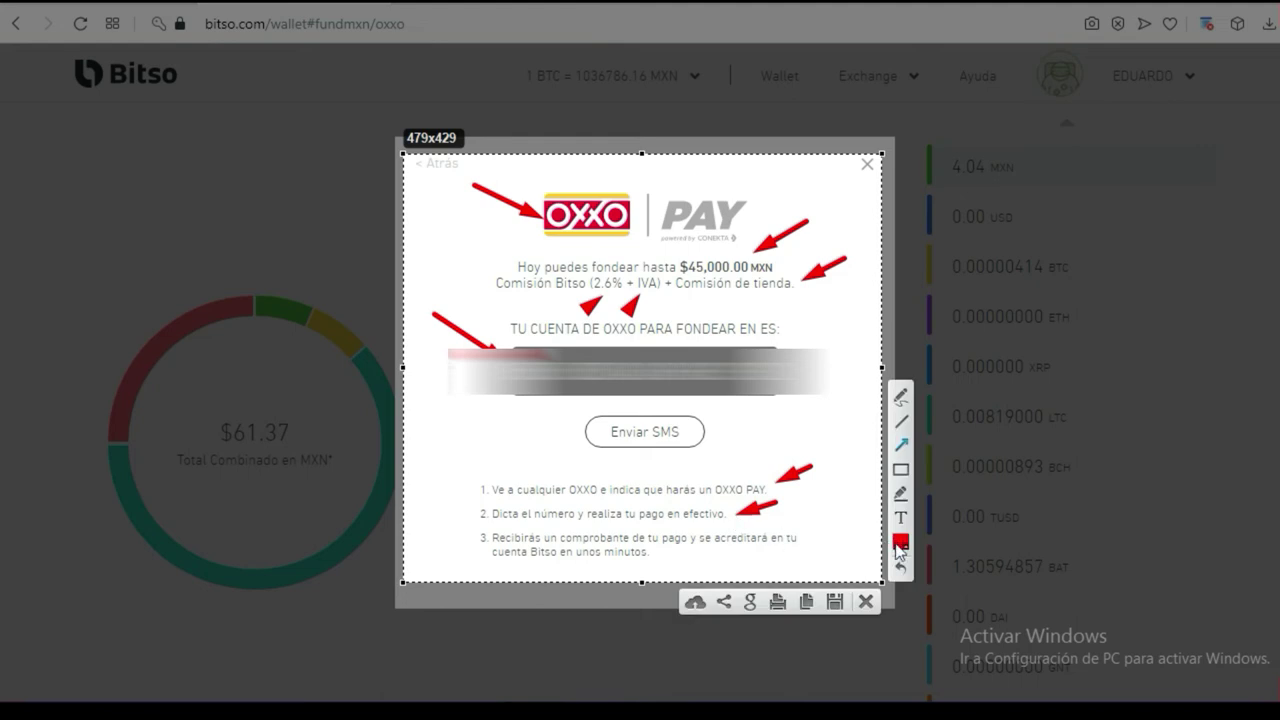
left_click_drag(837, 333, 804, 351)
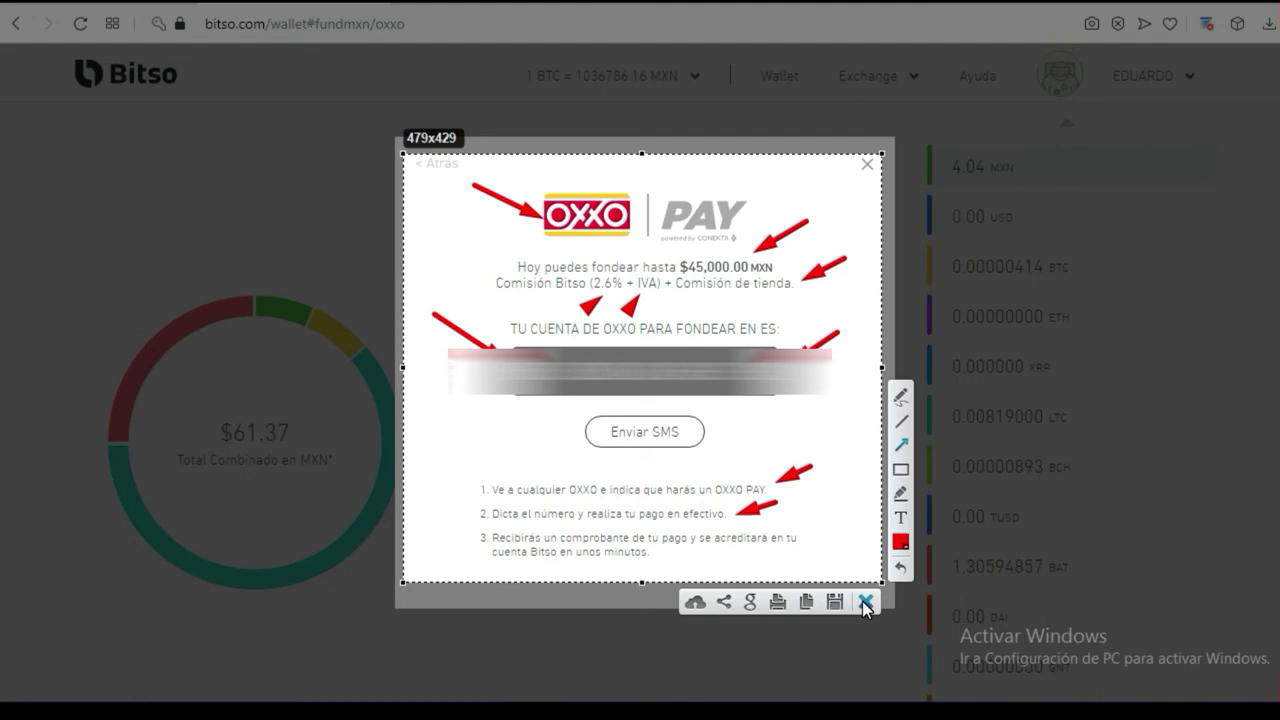
Step: Discard the OXXO capture, close the OXXO PAY dialog and review the Historial más reciente list
left_click(865, 601)
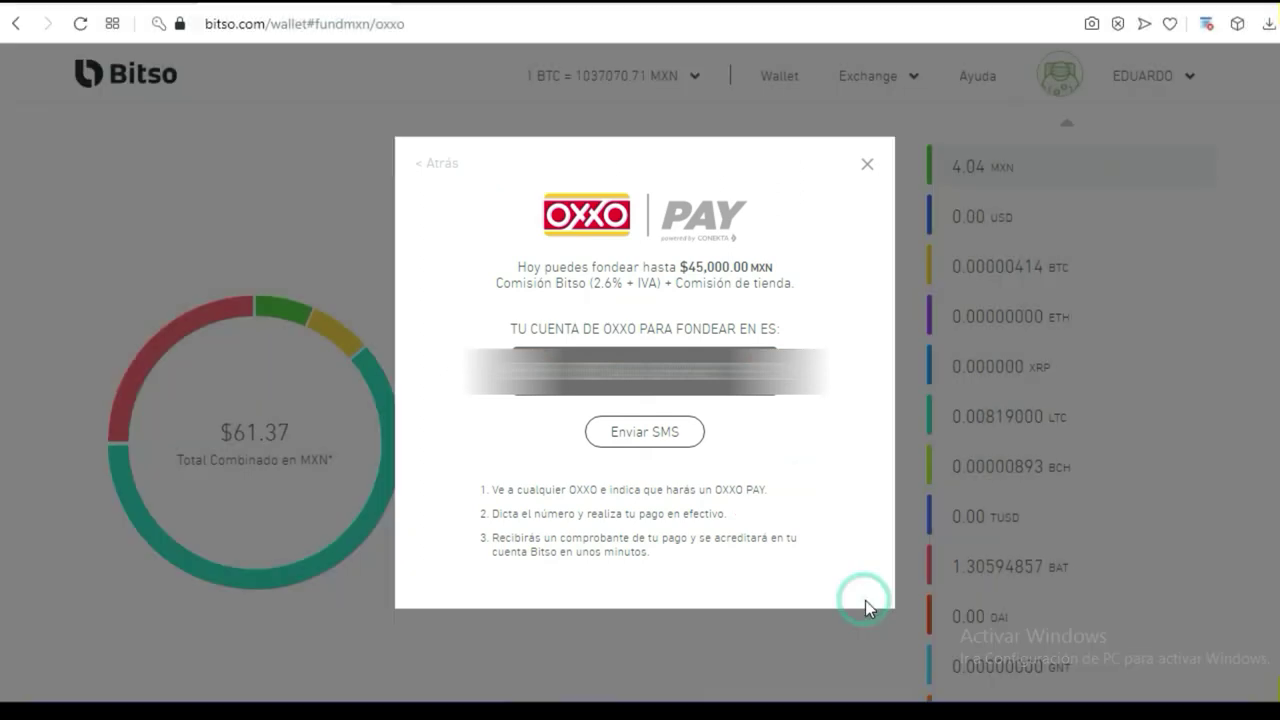
left_click(867, 164)
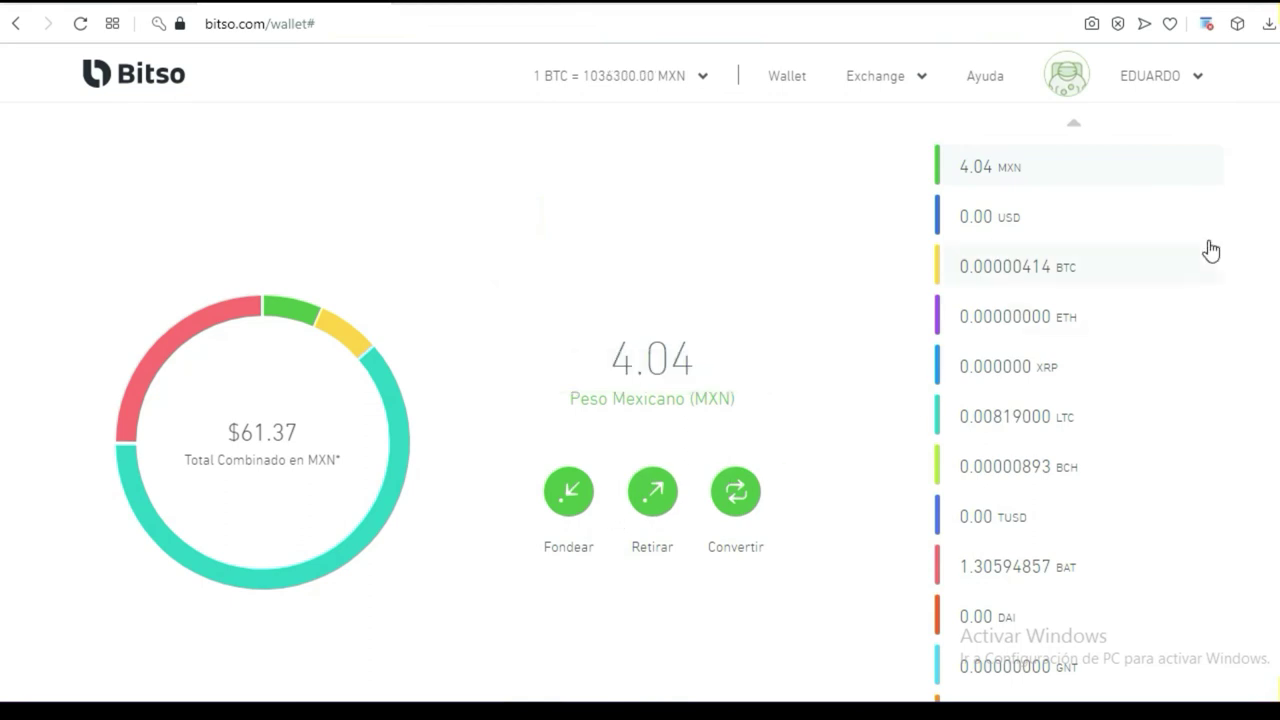
scroll(653, 400, "down", 5)
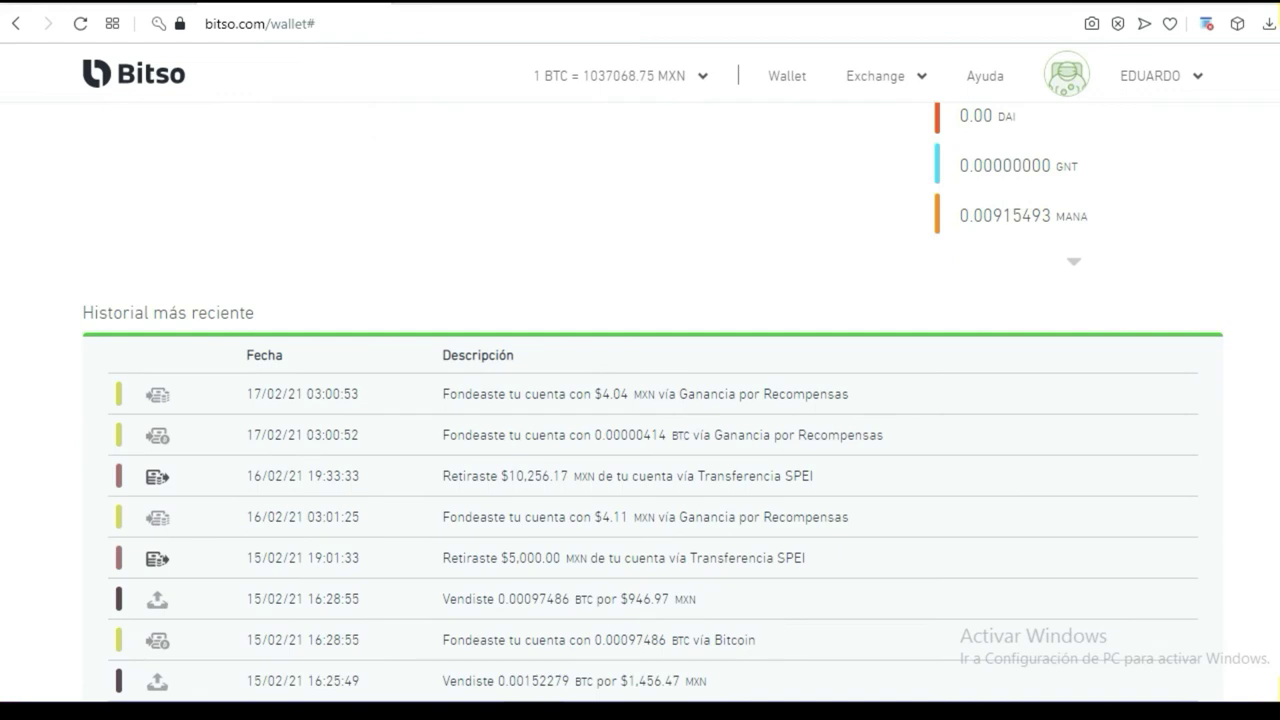
scroll(653, 400, "down", 3)
scroll(1073, 633, "up", 8)
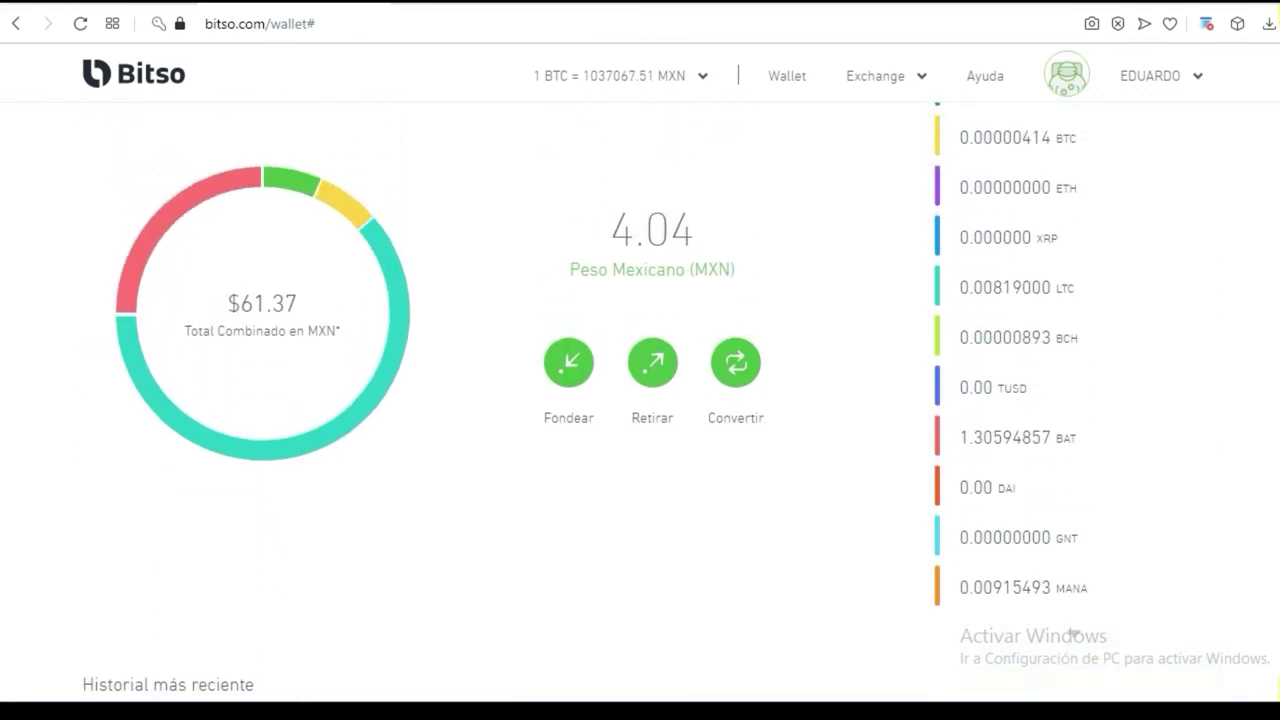
scroll(1073, 633, "up", 2)
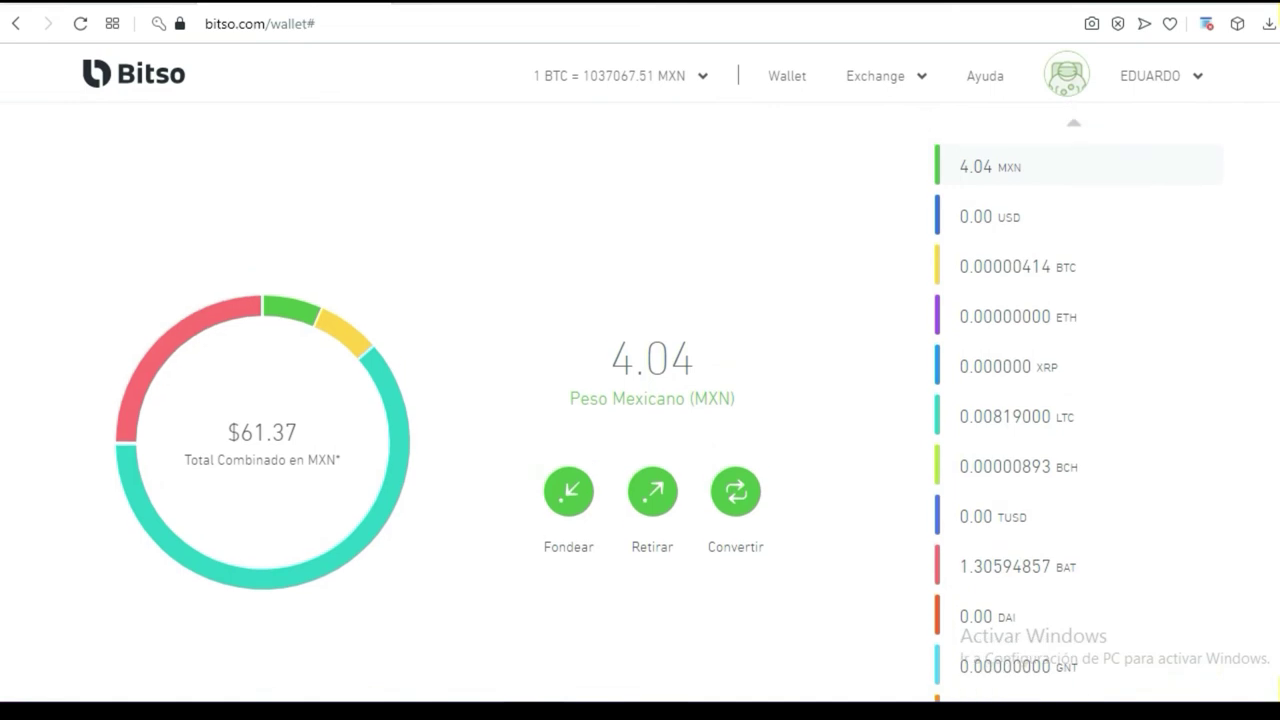
scroll(640, 400, "down", 2)
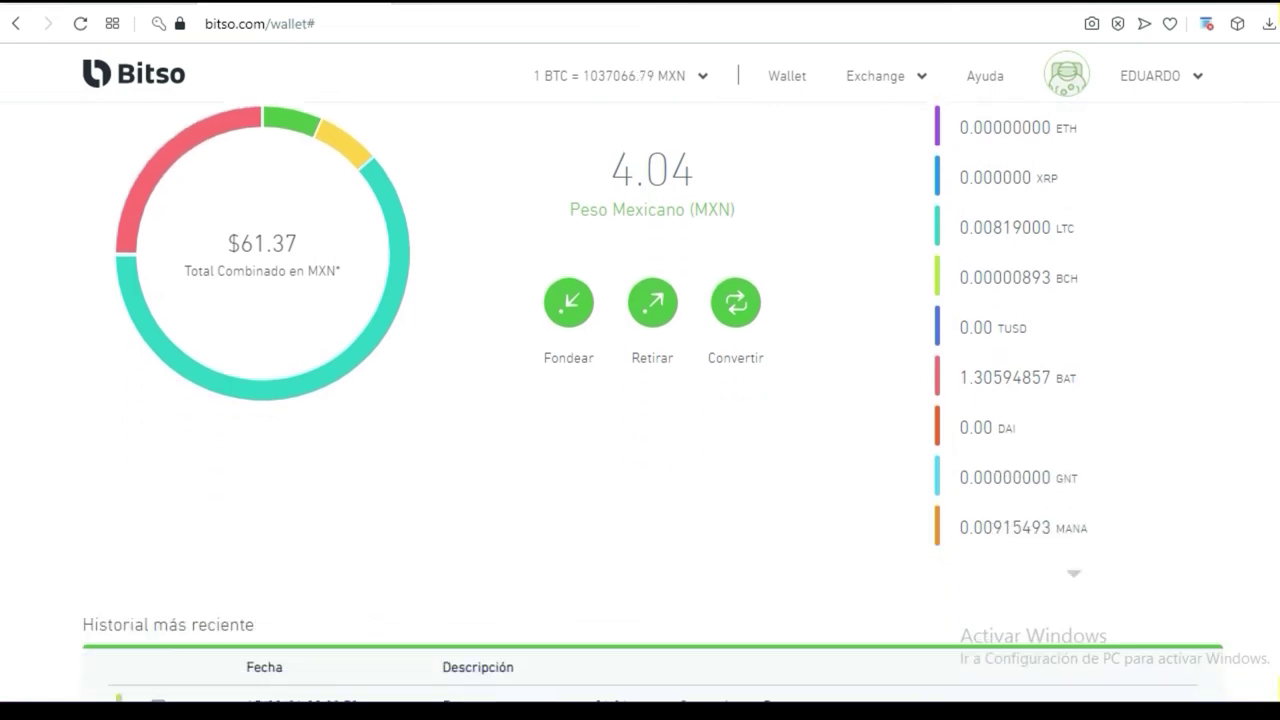
scroll(640, 400, "up", 2)
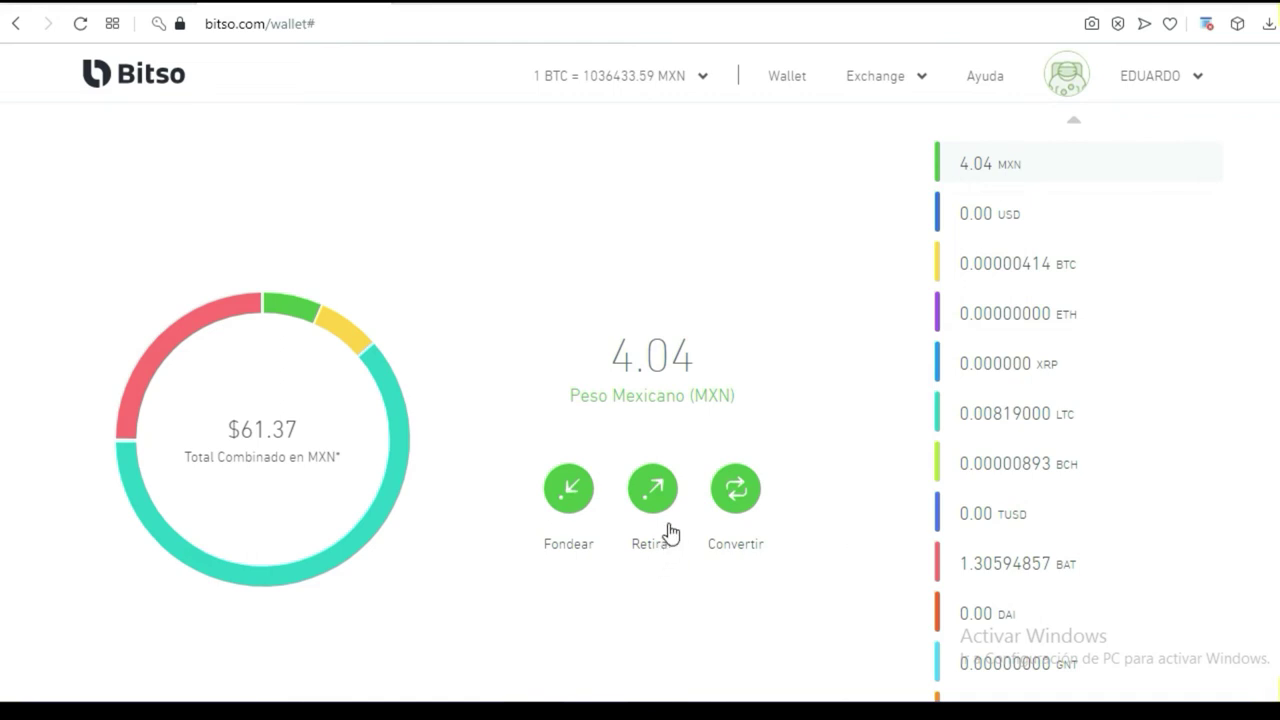
left_click(1176, 90)
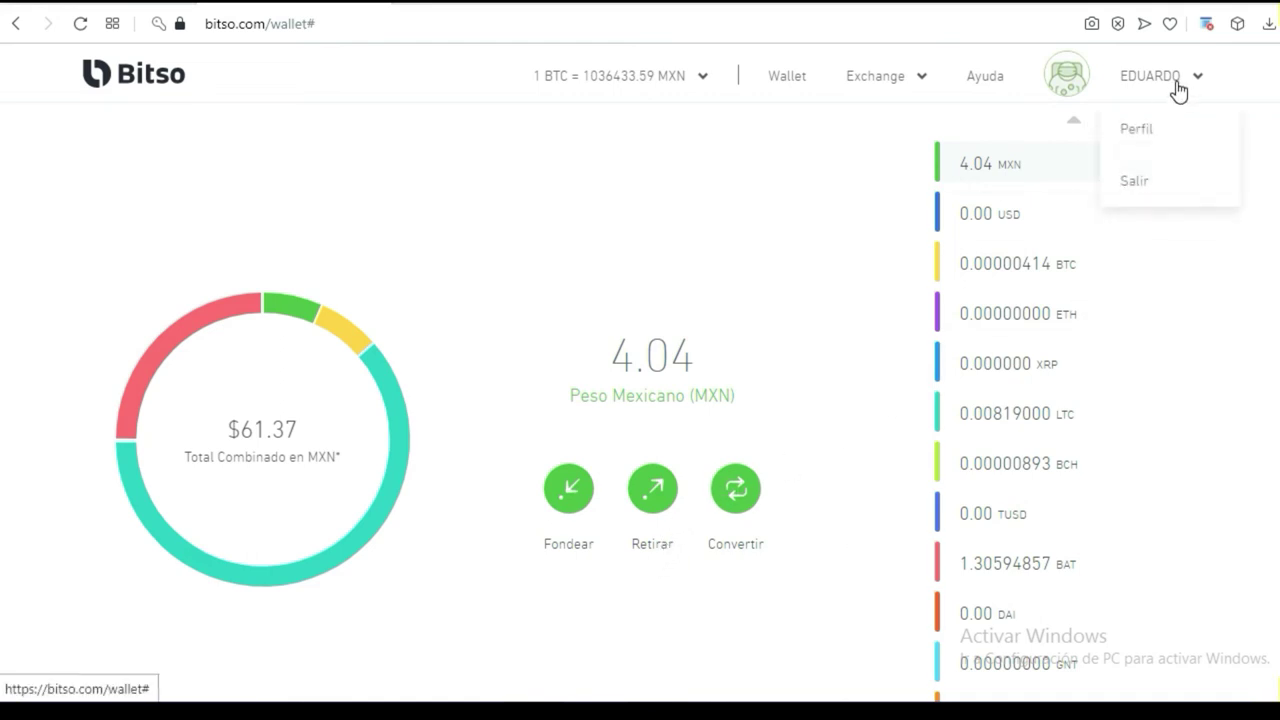
left_click(1149, 129)
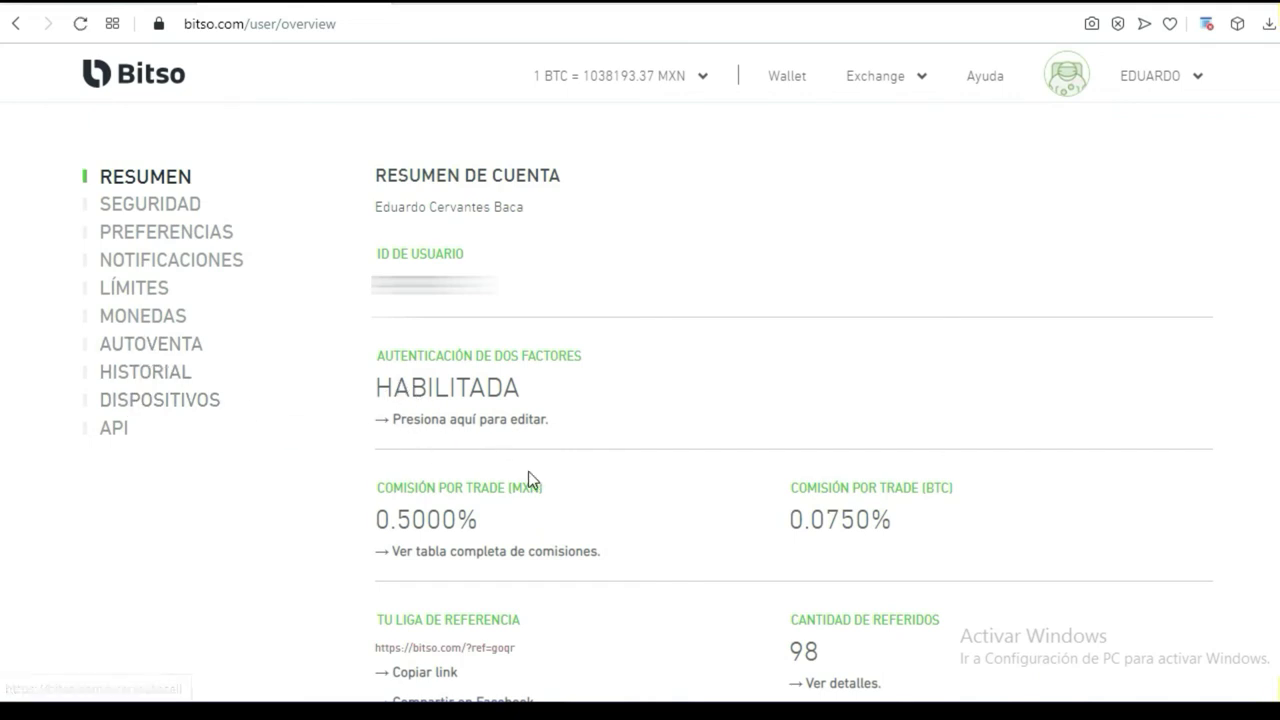
left_click_drag(370, 359, 599, 410)
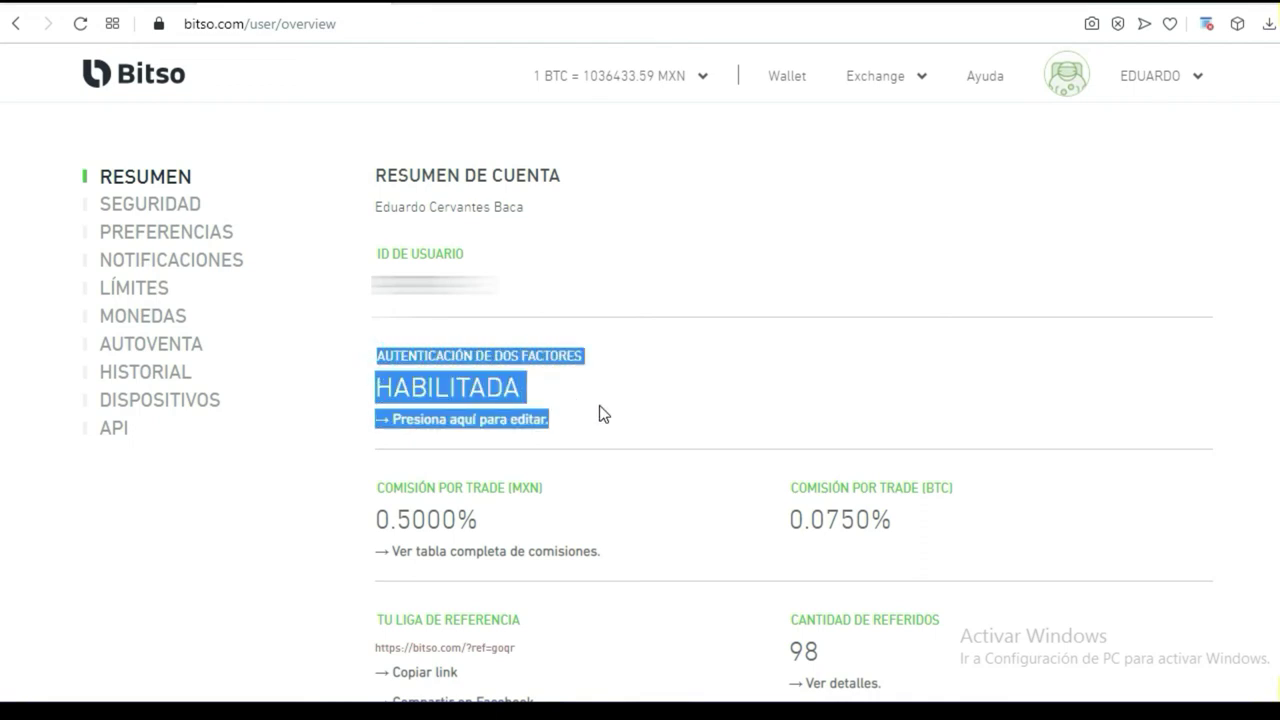
left_click(730, 293)
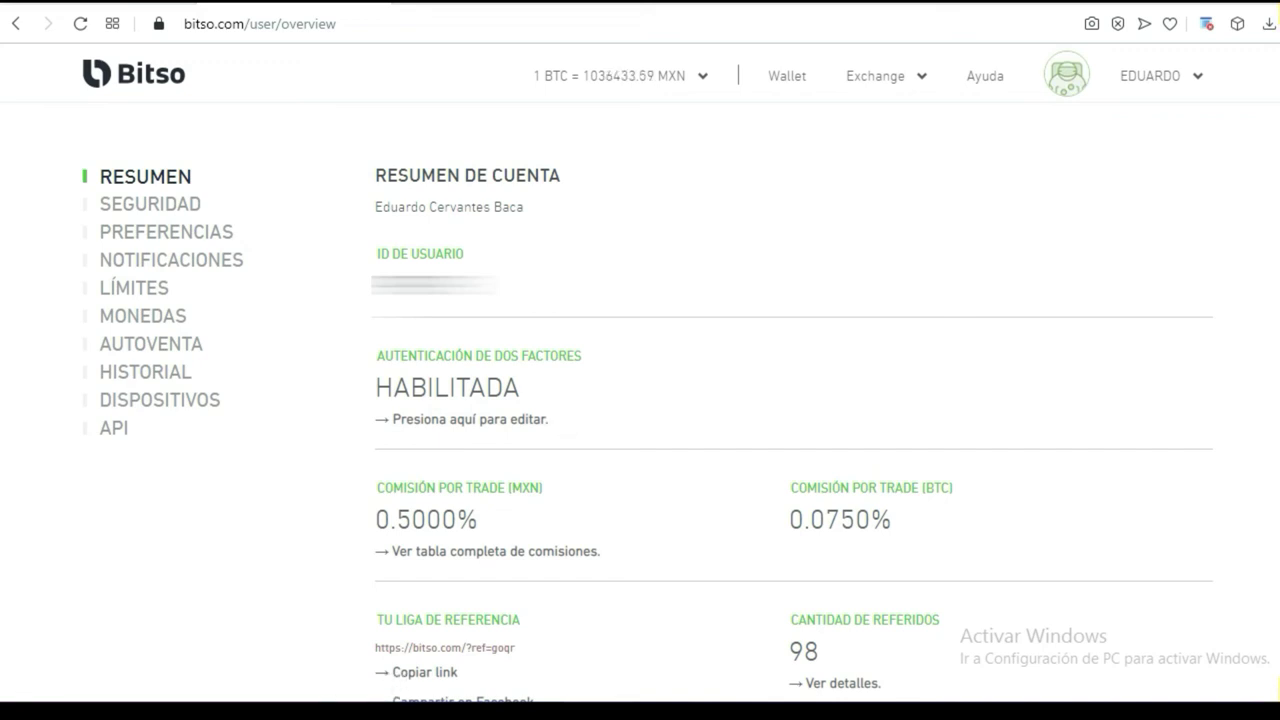
scroll(994, 481, "down", 3)
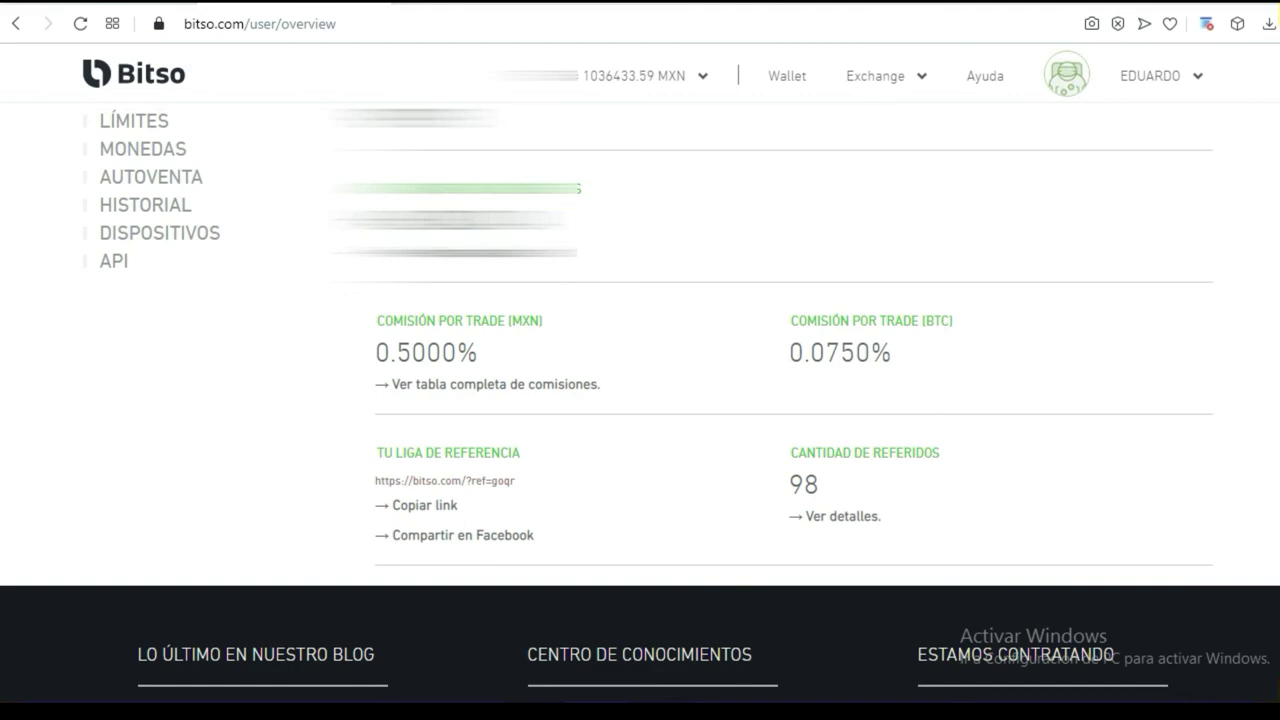
key("ctrl+shift+5")
mouse_move(363, 423)
left_mouse_down()
mouse_move(572, 529)
mouse_move(971, 586)
mouse_move(1019, 563)
left_mouse_up()
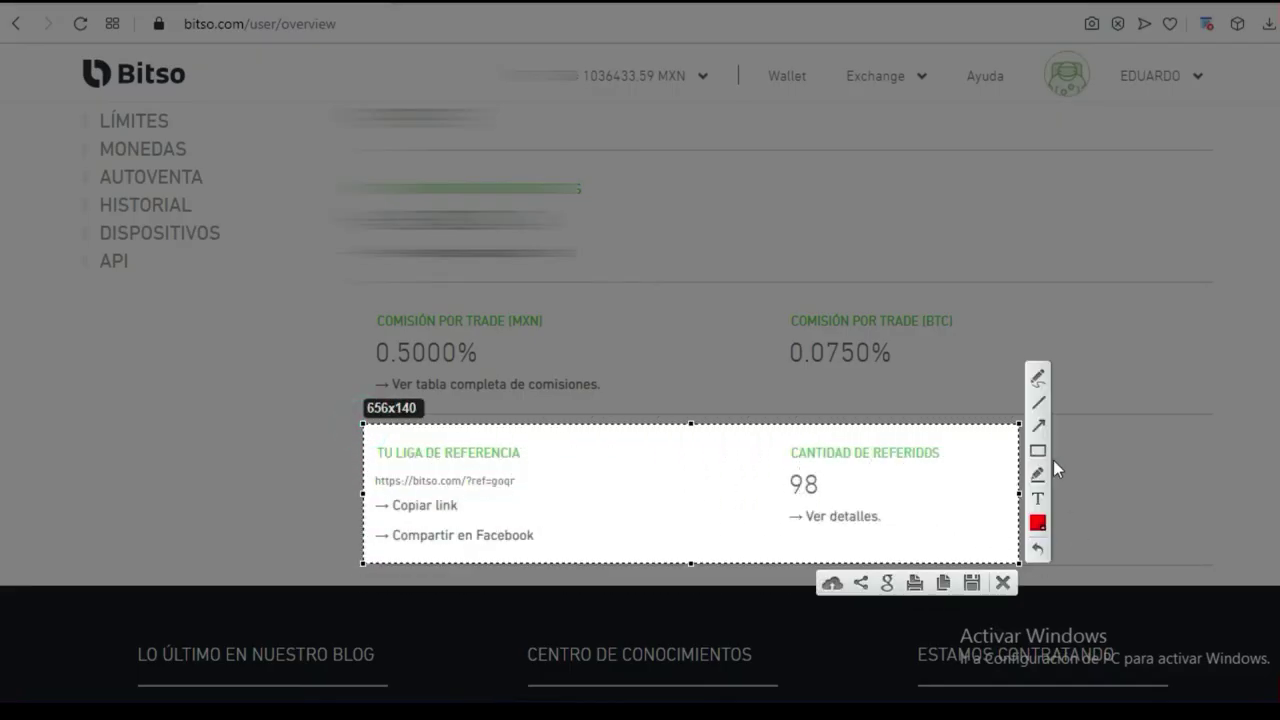
left_click(1038, 449)
mouse_move(774, 463)
left_mouse_down()
mouse_move(790, 487)
mouse_move(834, 501)
left_mouse_up()
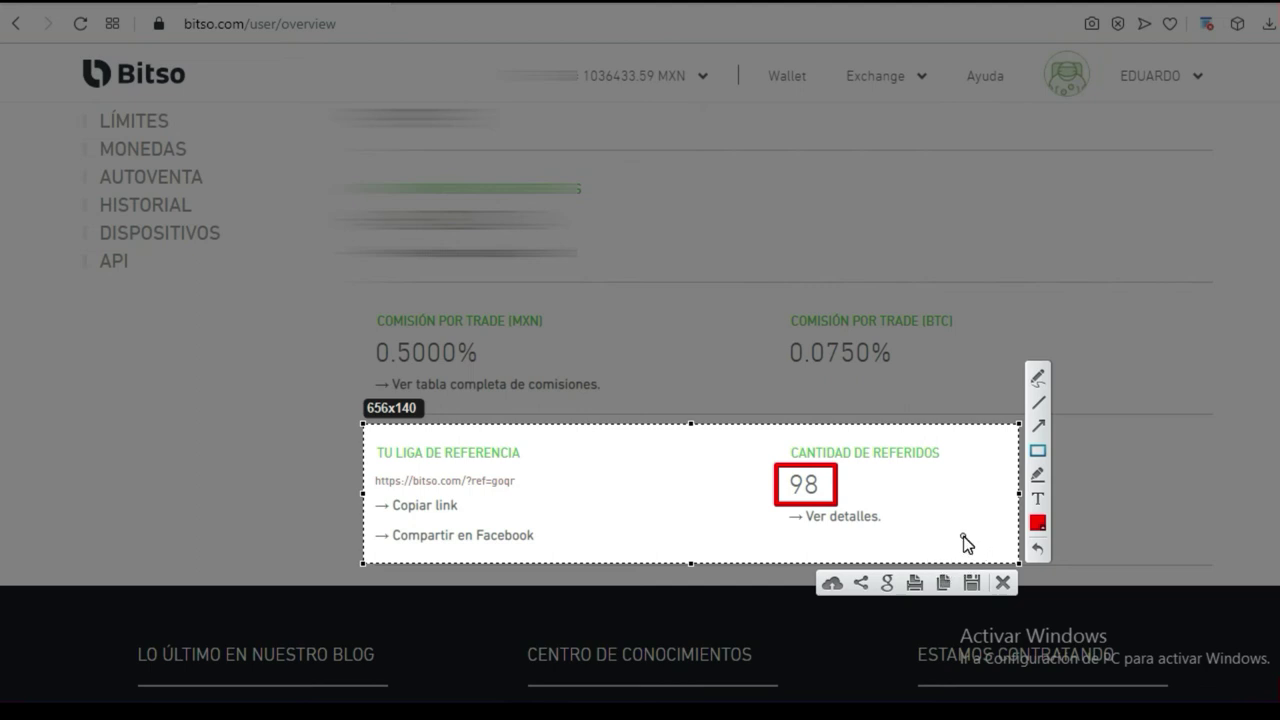
left_click(1034, 548)
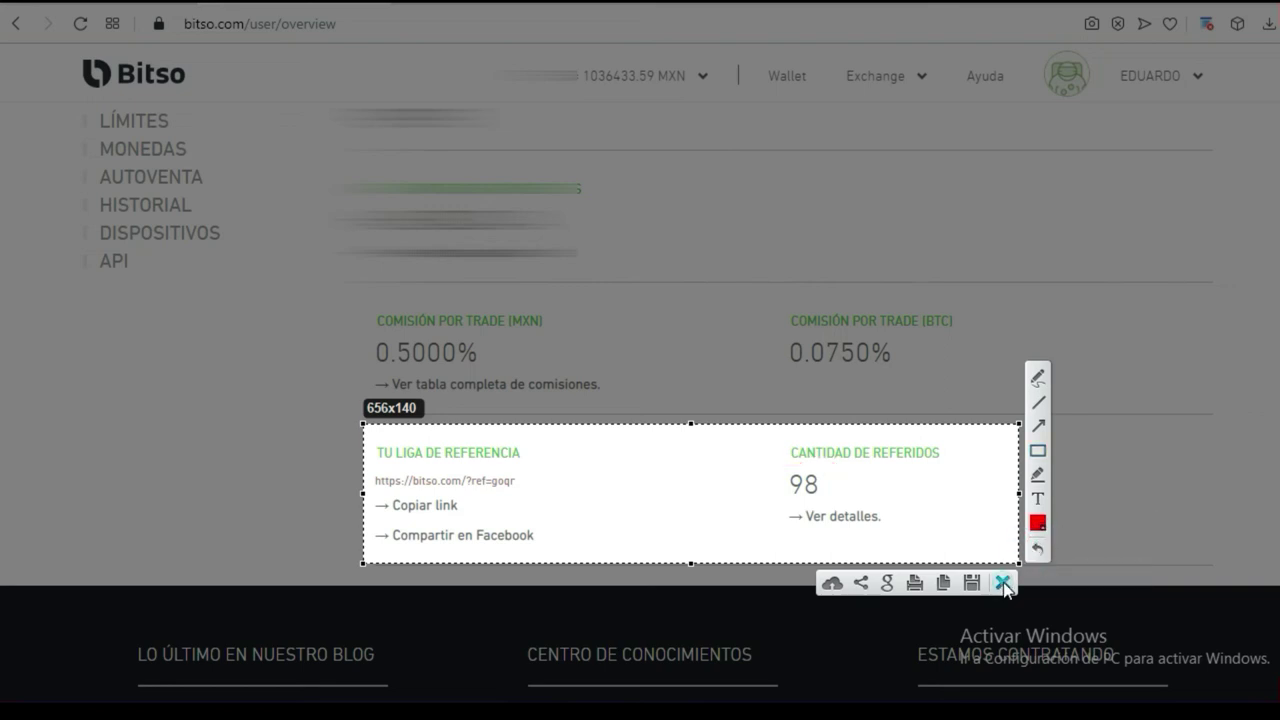
left_click(1003, 583)
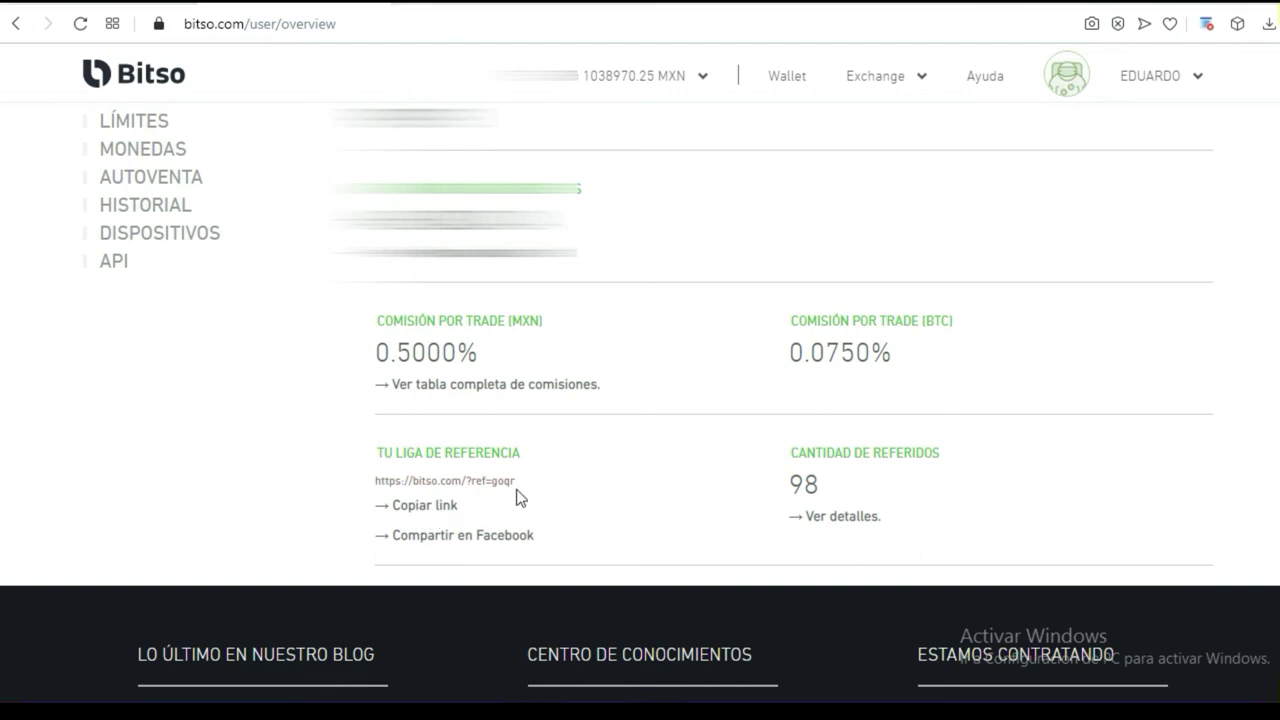
Step: Select the referral link and copy it with Copiar link so 'Copiado' appears
left_click_drag(376, 476, 528, 498)
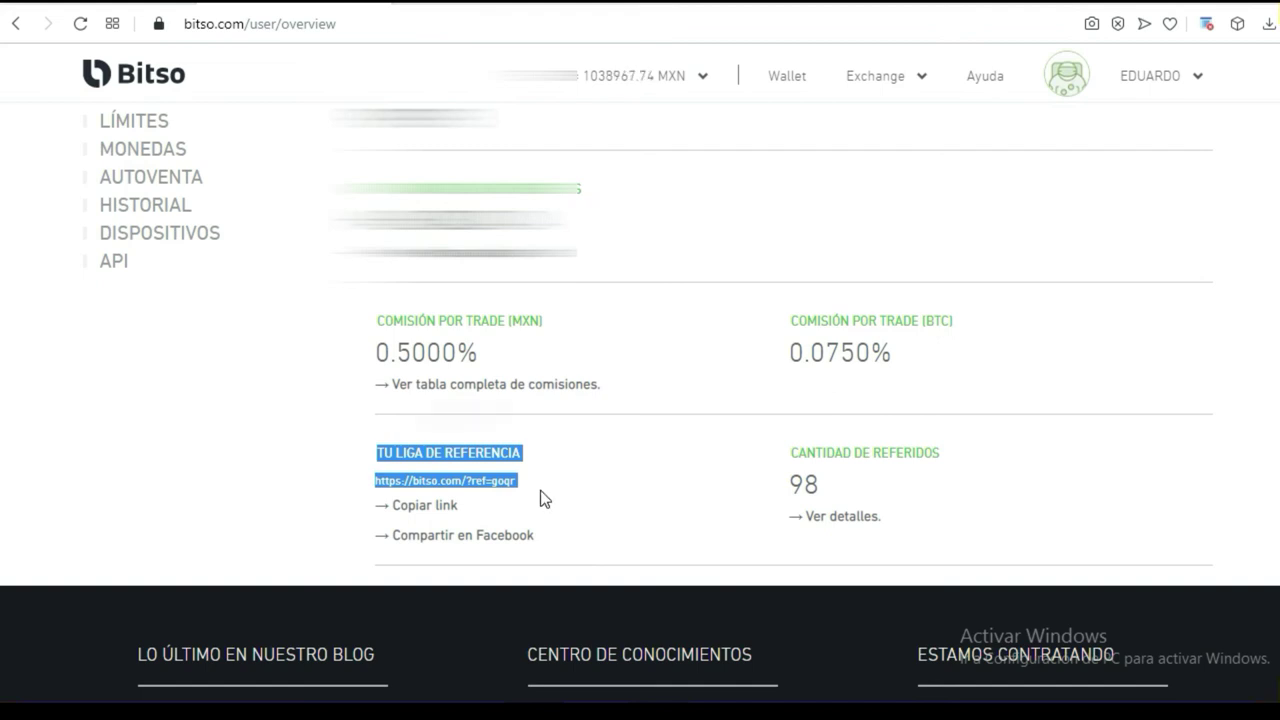
left_click(630, 518)
scroll(1182, 507, "up", 2)
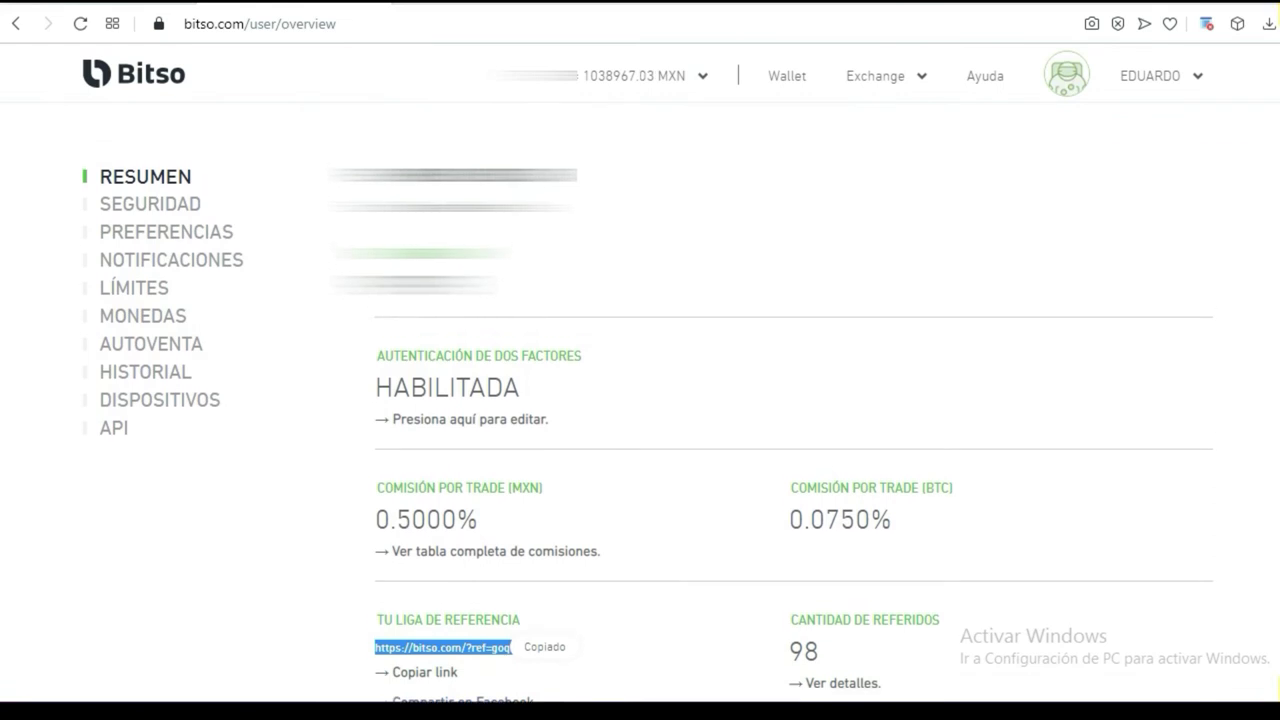
scroll(648, 427, "down", 1)
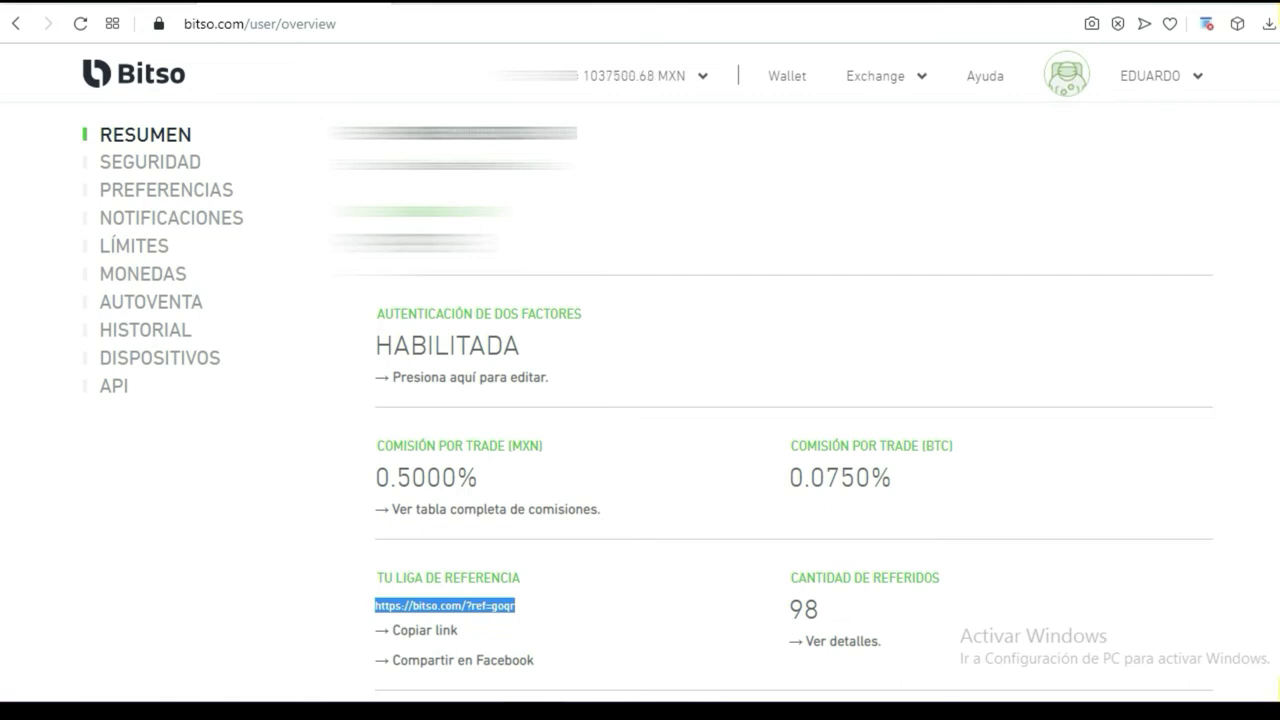
scroll(648, 406, "up", 1)
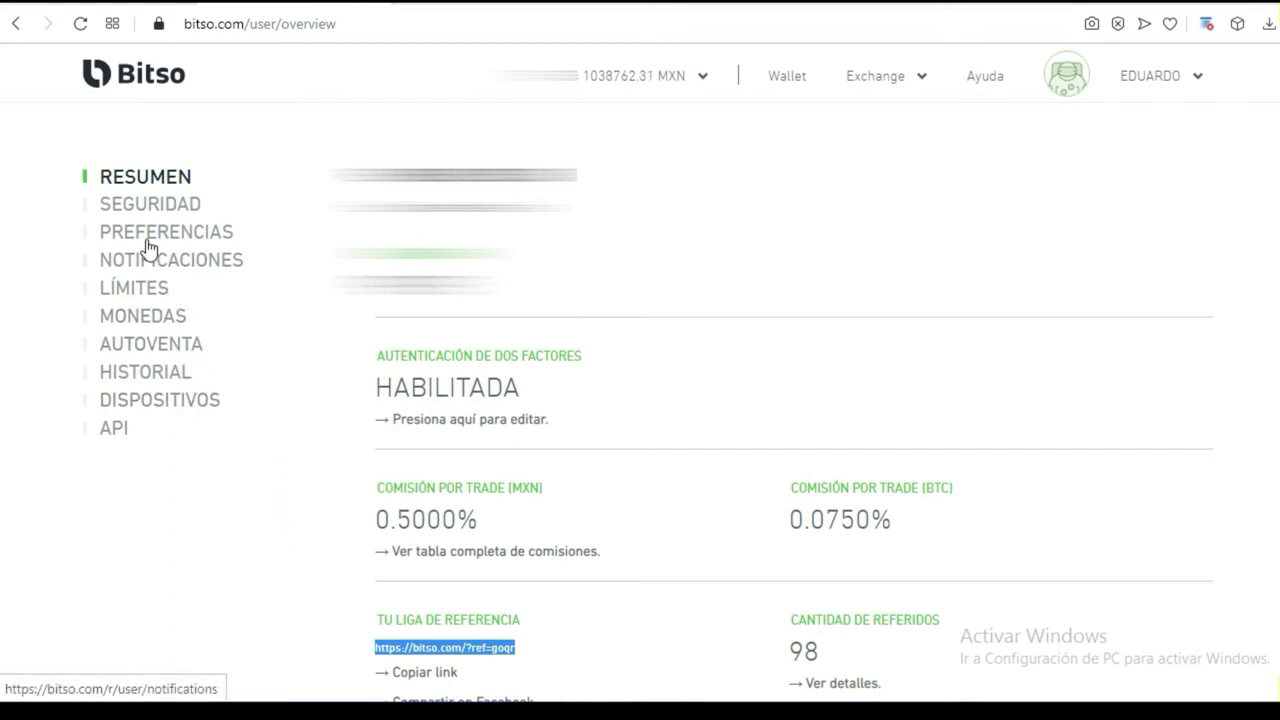
Step: Open HISTORIAL's Fondeos list and jump to page 48, the oldest fundings
left_click(143, 386)
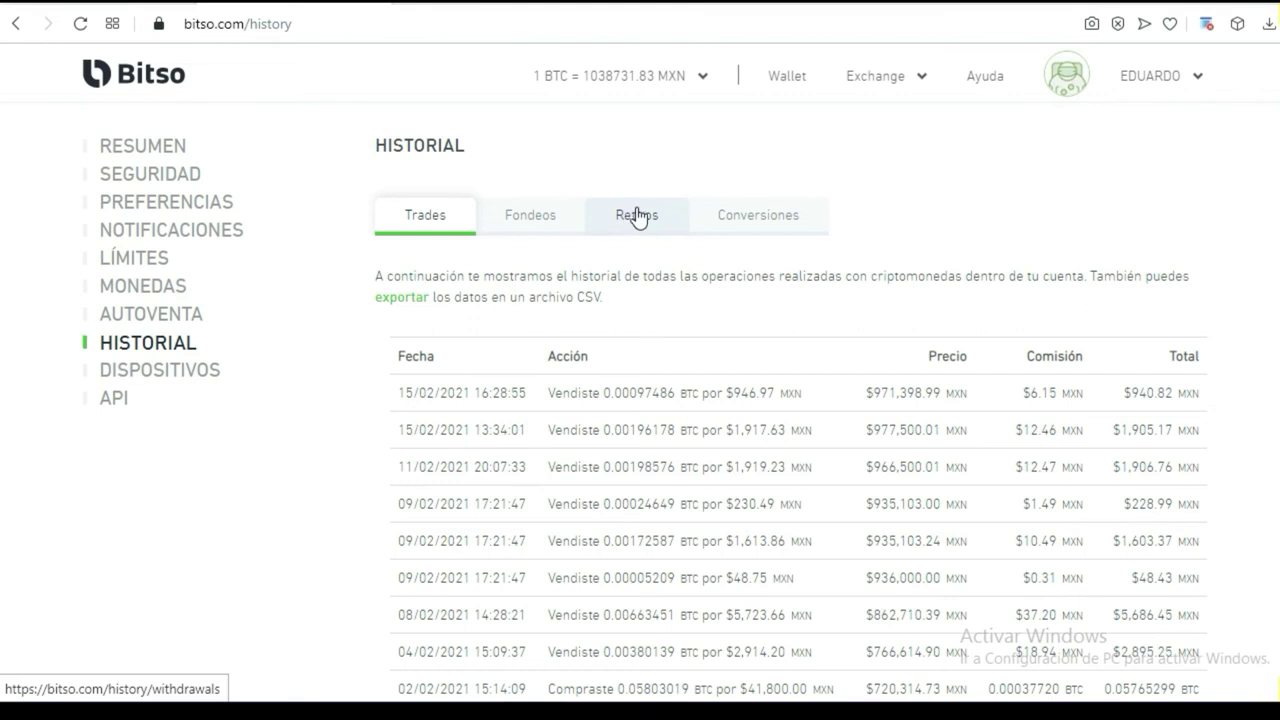
left_click(531, 228)
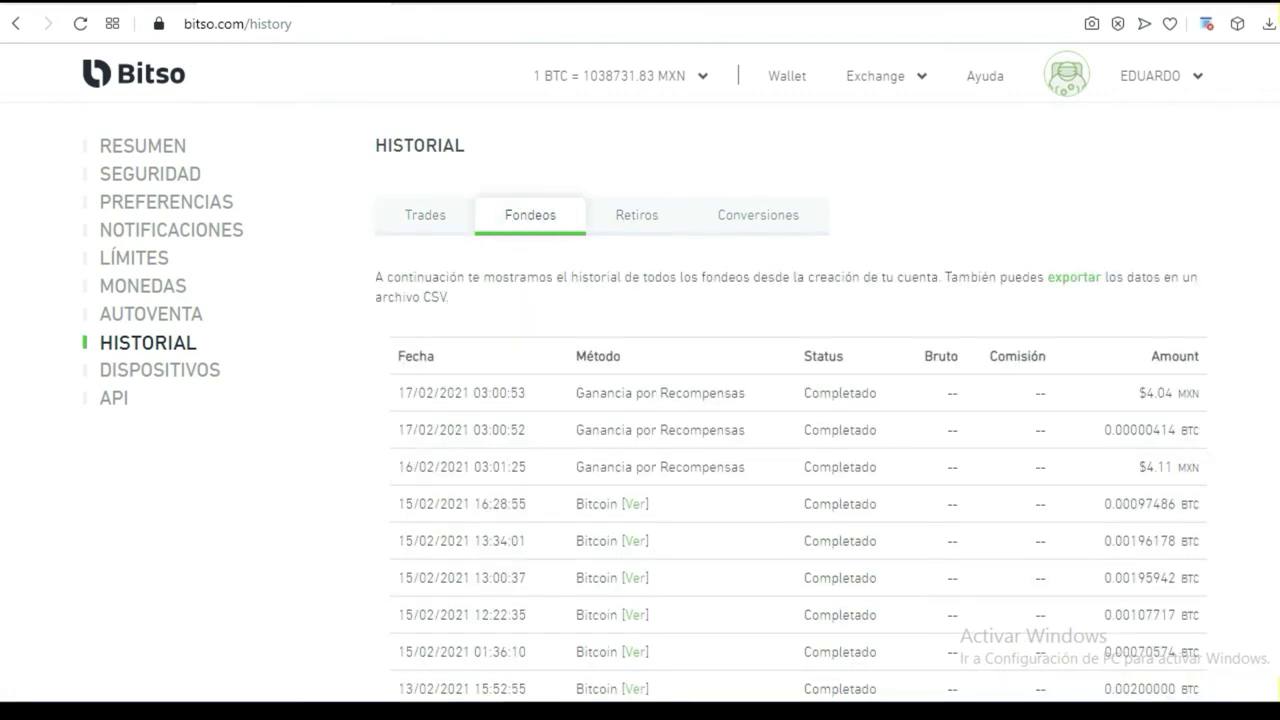
scroll(1087, 568, "down", 3)
scroll(798, 400, "down", 5)
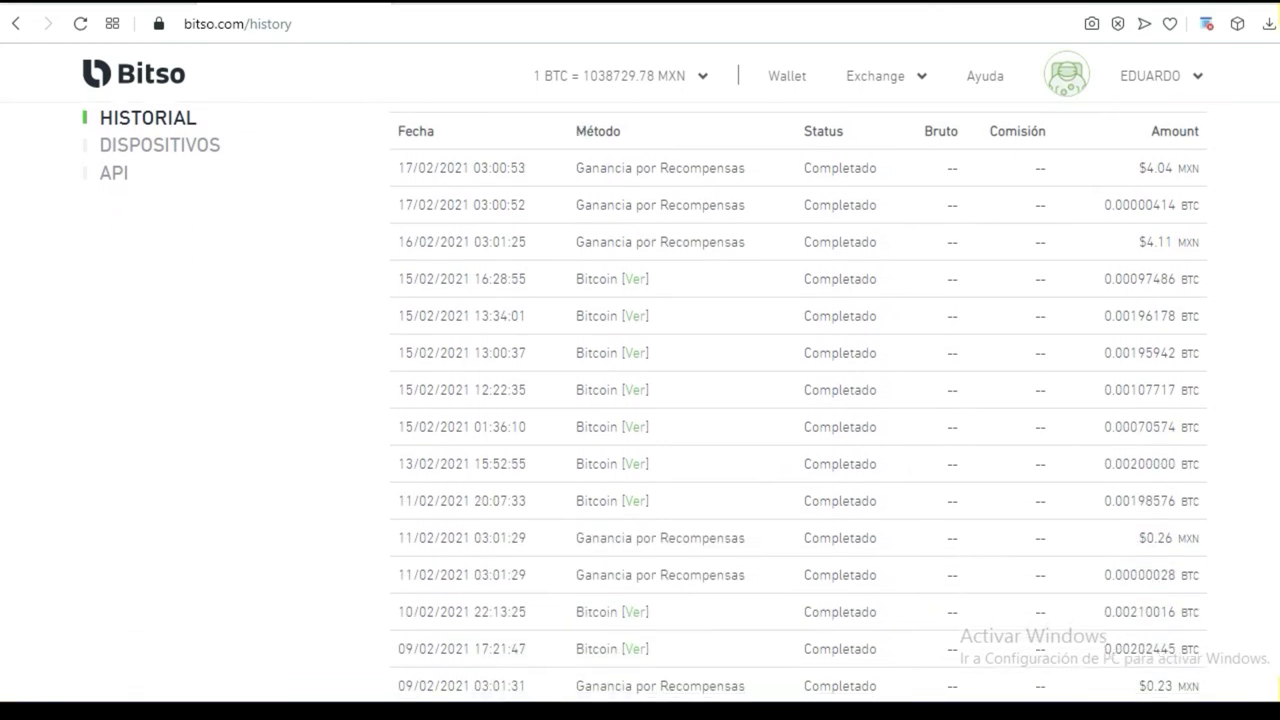
scroll(799, 400, "down", 2)
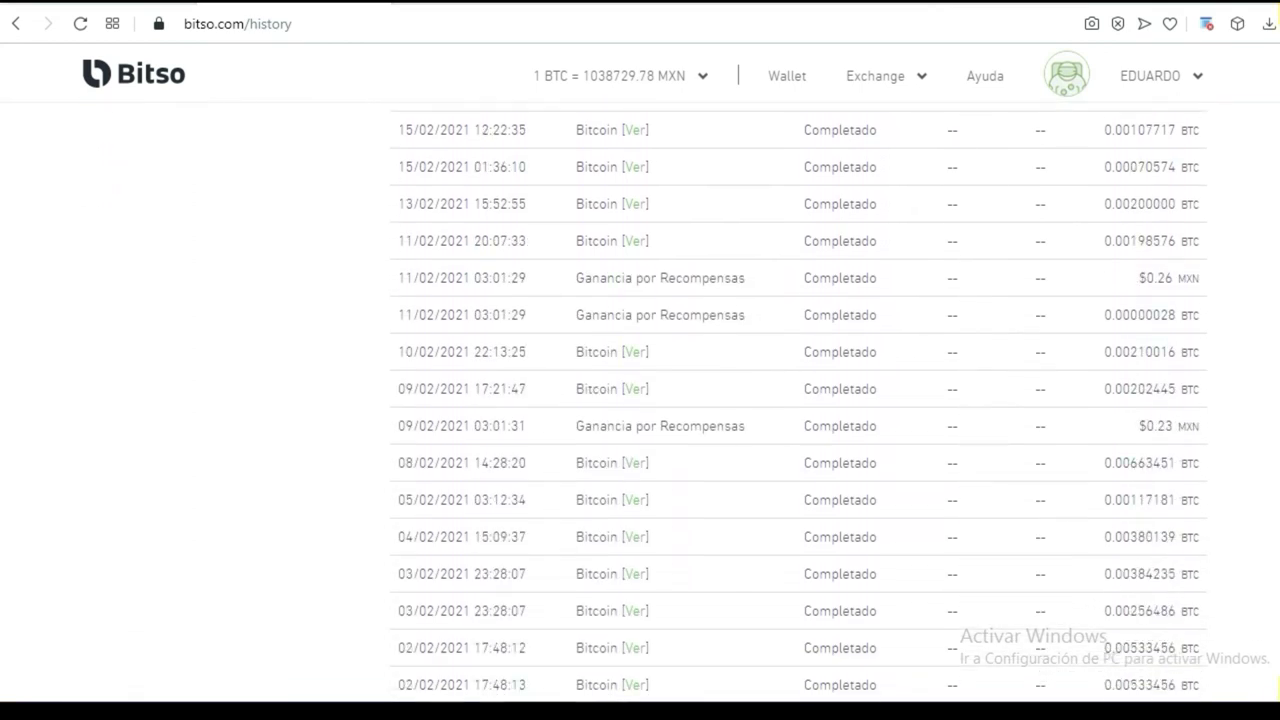
scroll(799, 400, "down", 5)
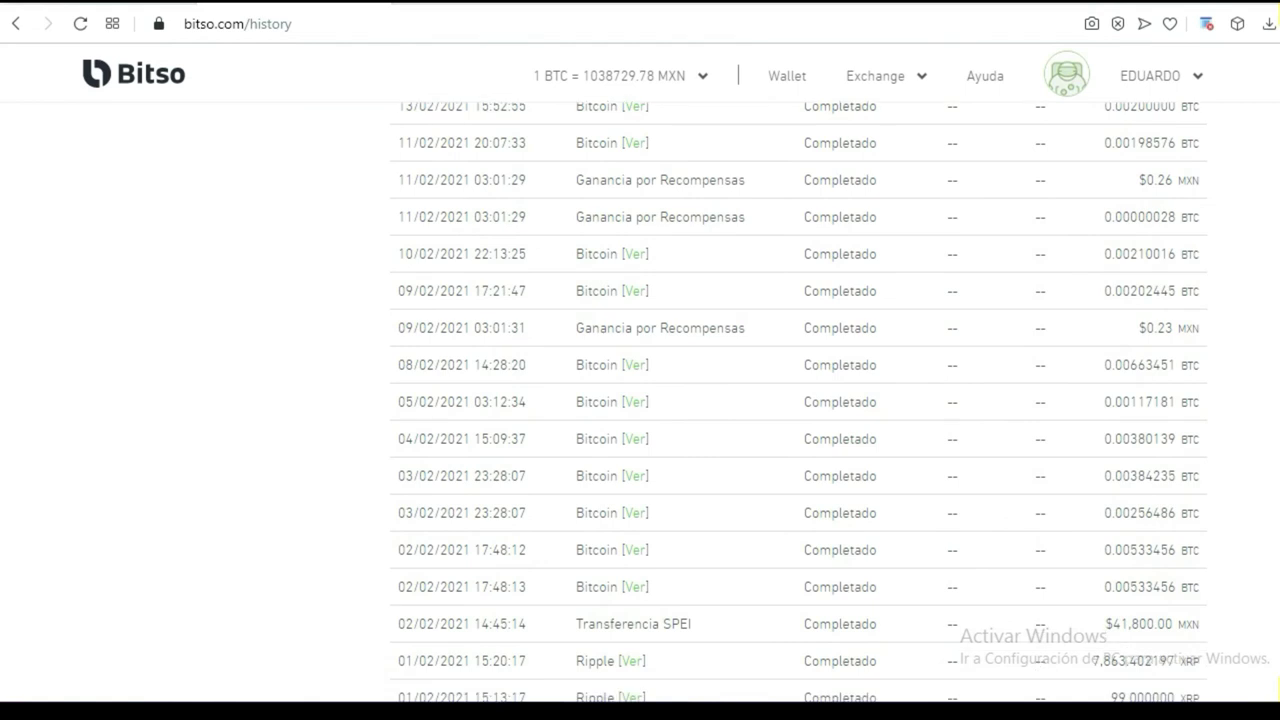
scroll(799, 400, "down", 5)
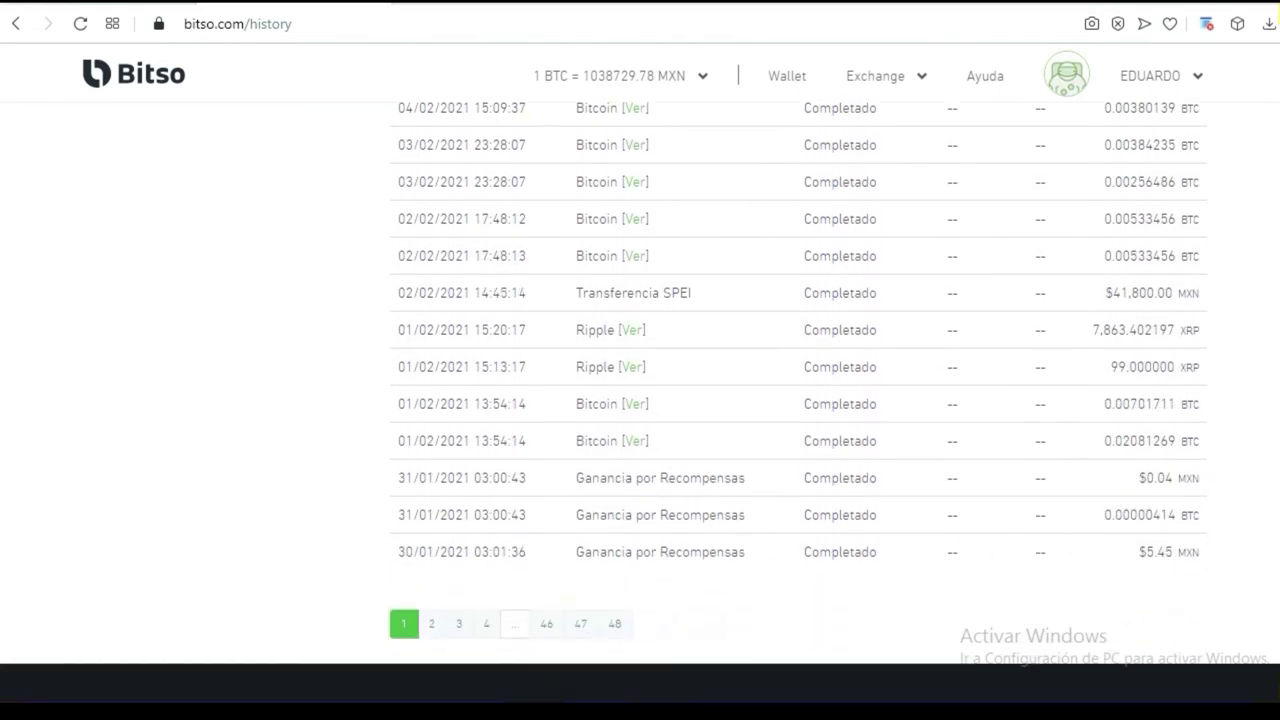
left_click(615, 607)
scroll(617, 618, "down", 10)
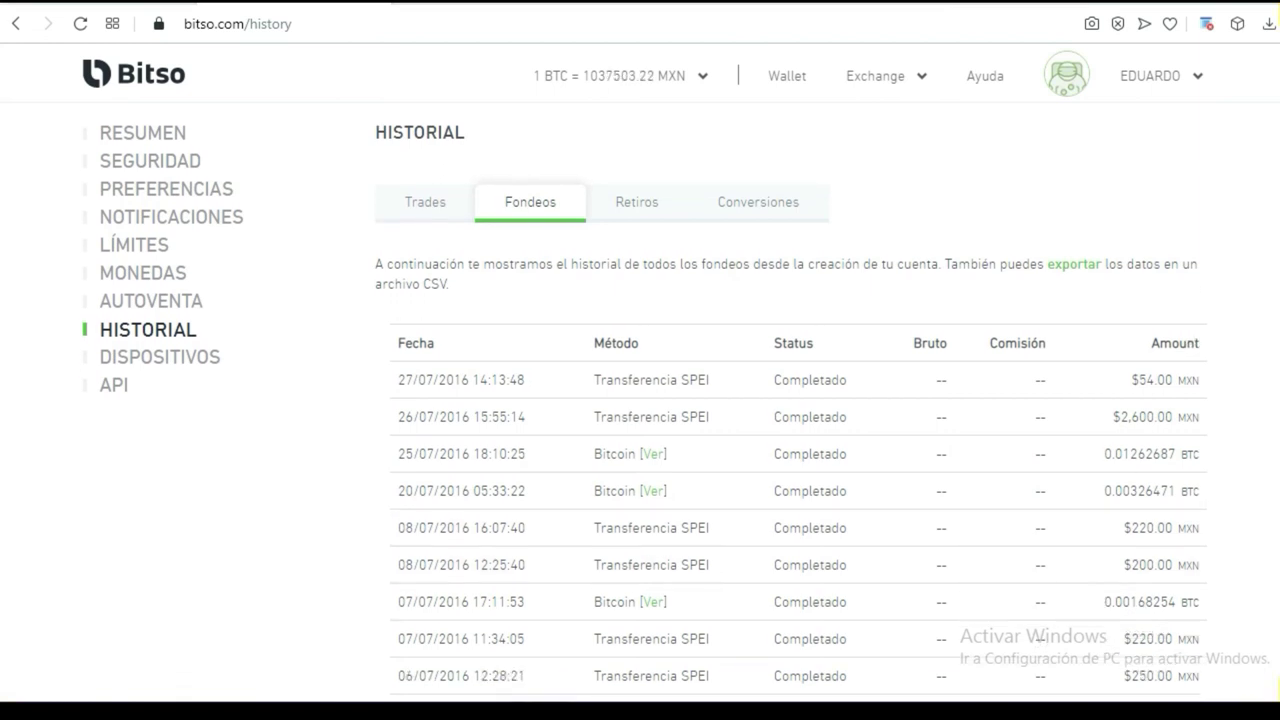
scroll(640, 400, "up", 4)
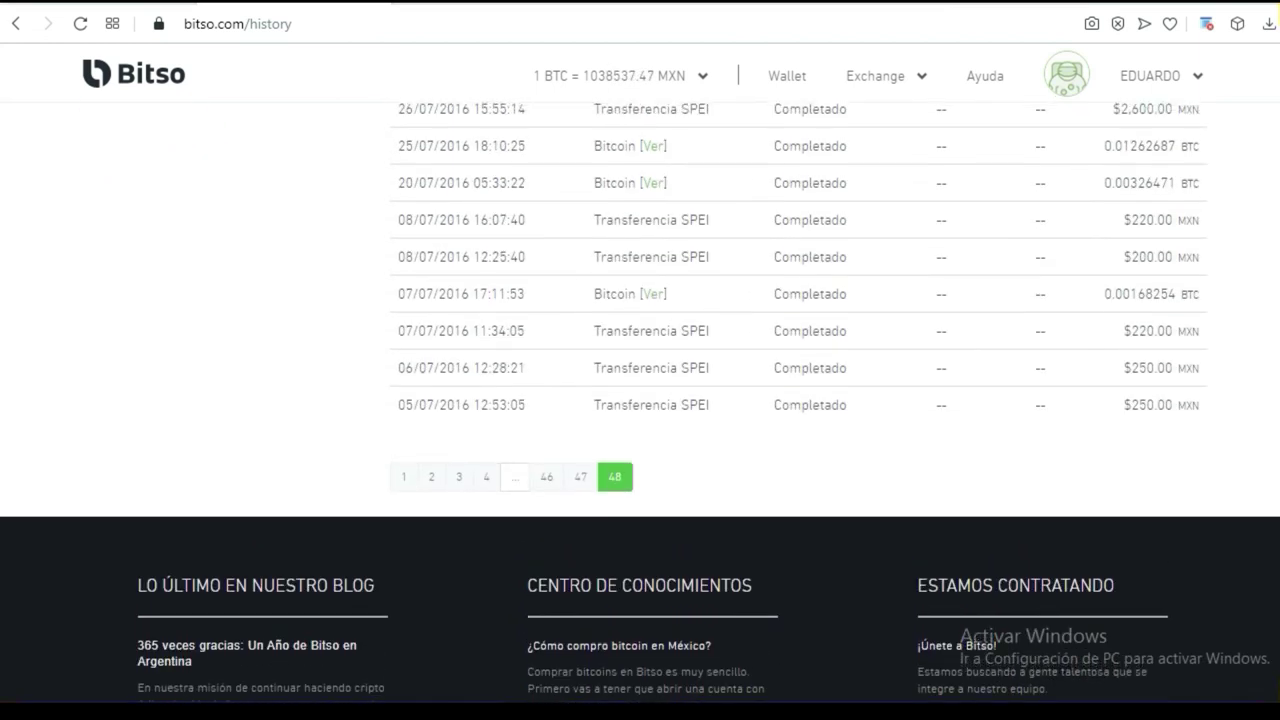
scroll(640, 400, "up", 2)
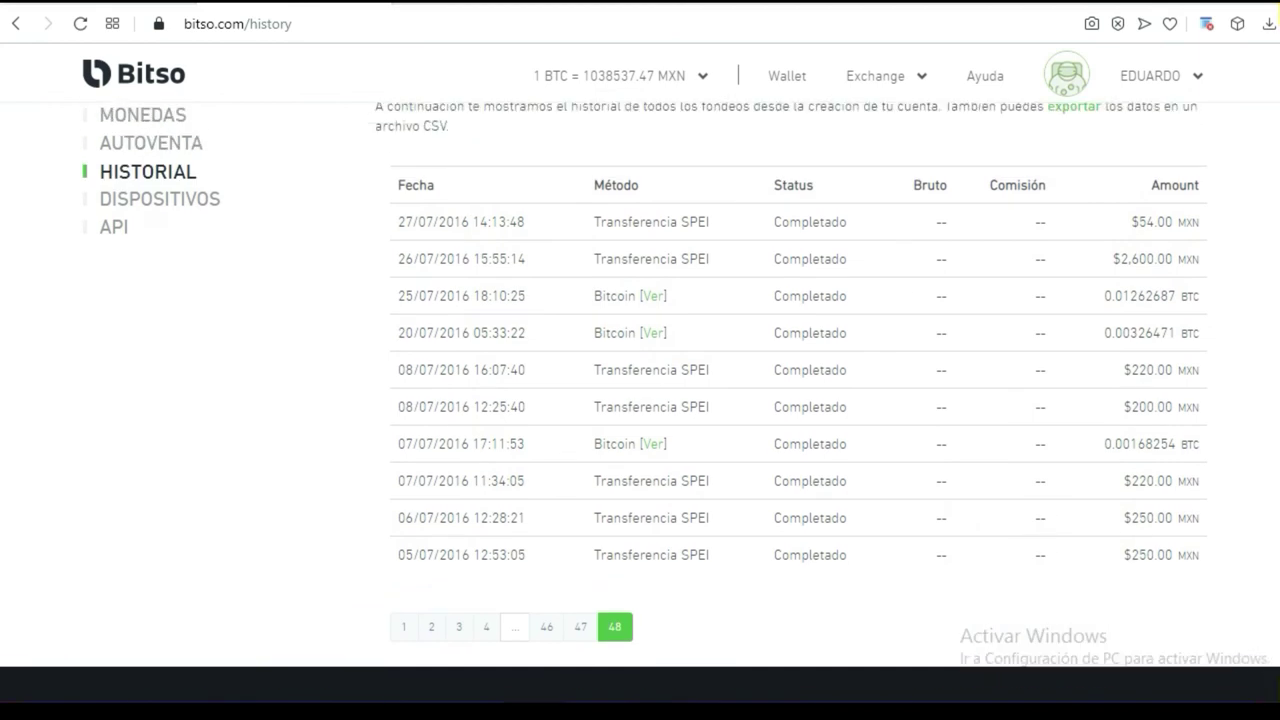
scroll(640, 400, "up", 1)
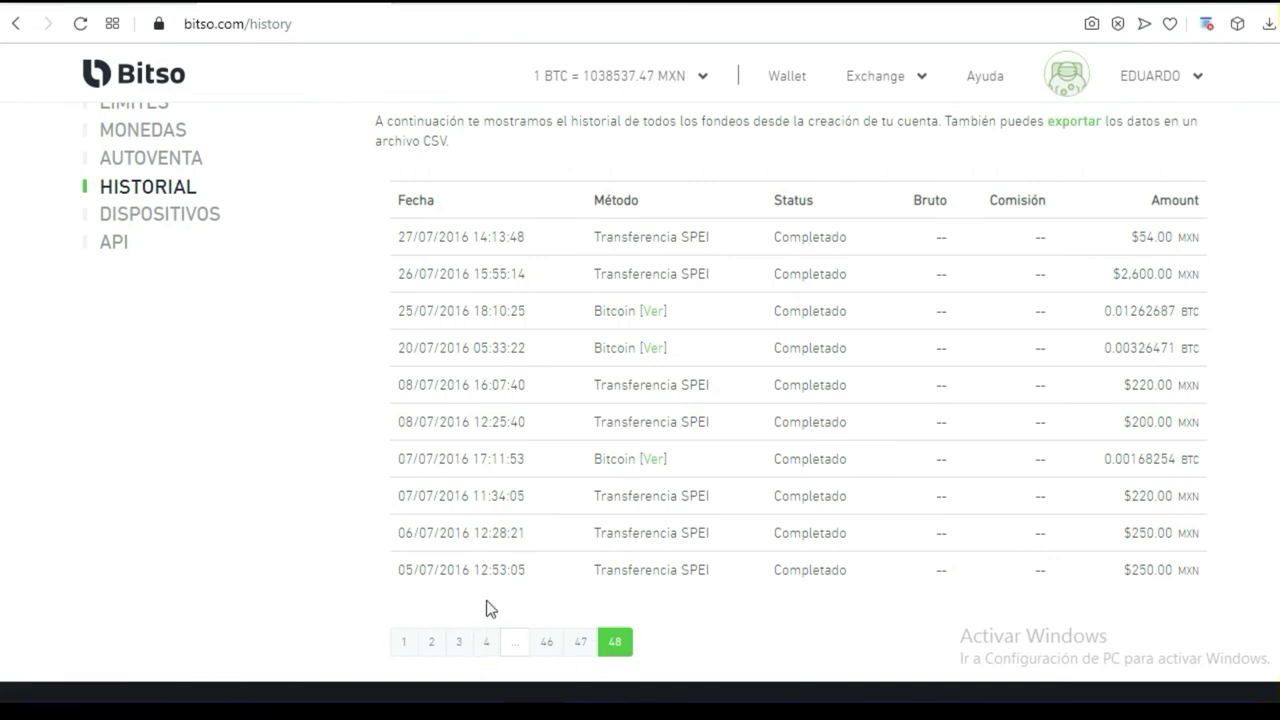
left_click_drag(393, 569, 482, 565)
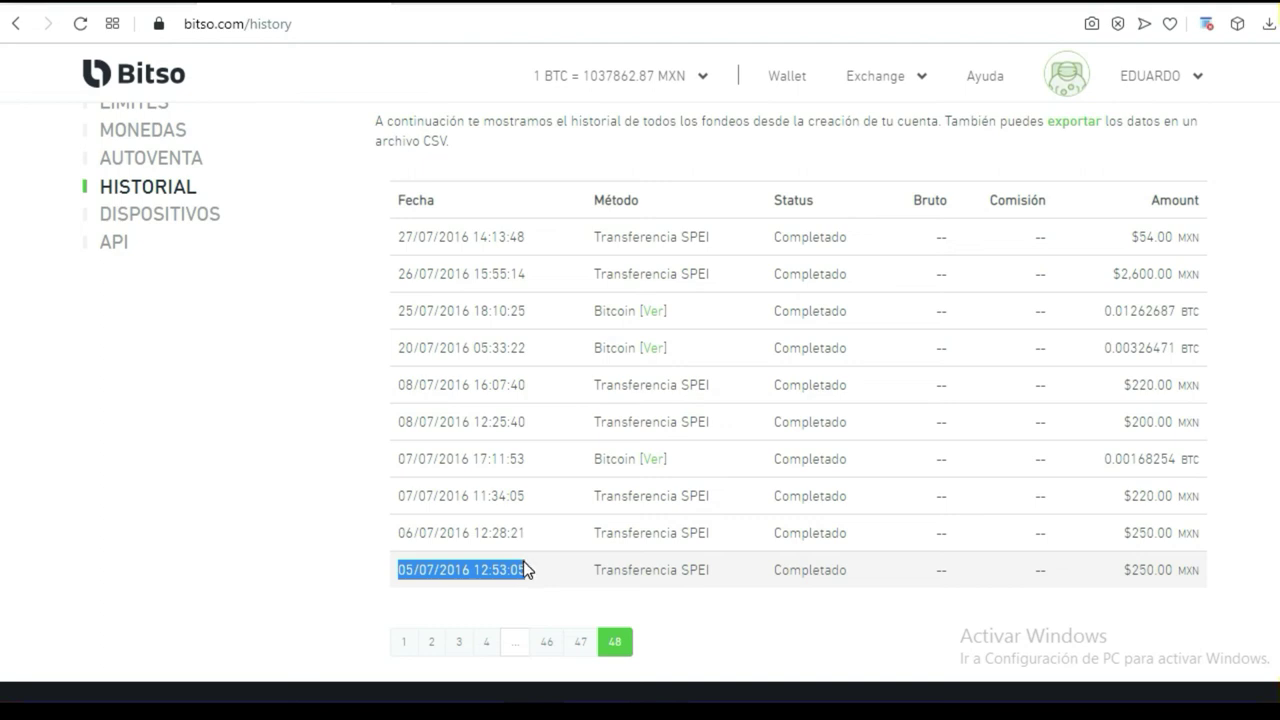
left_click(303, 585)
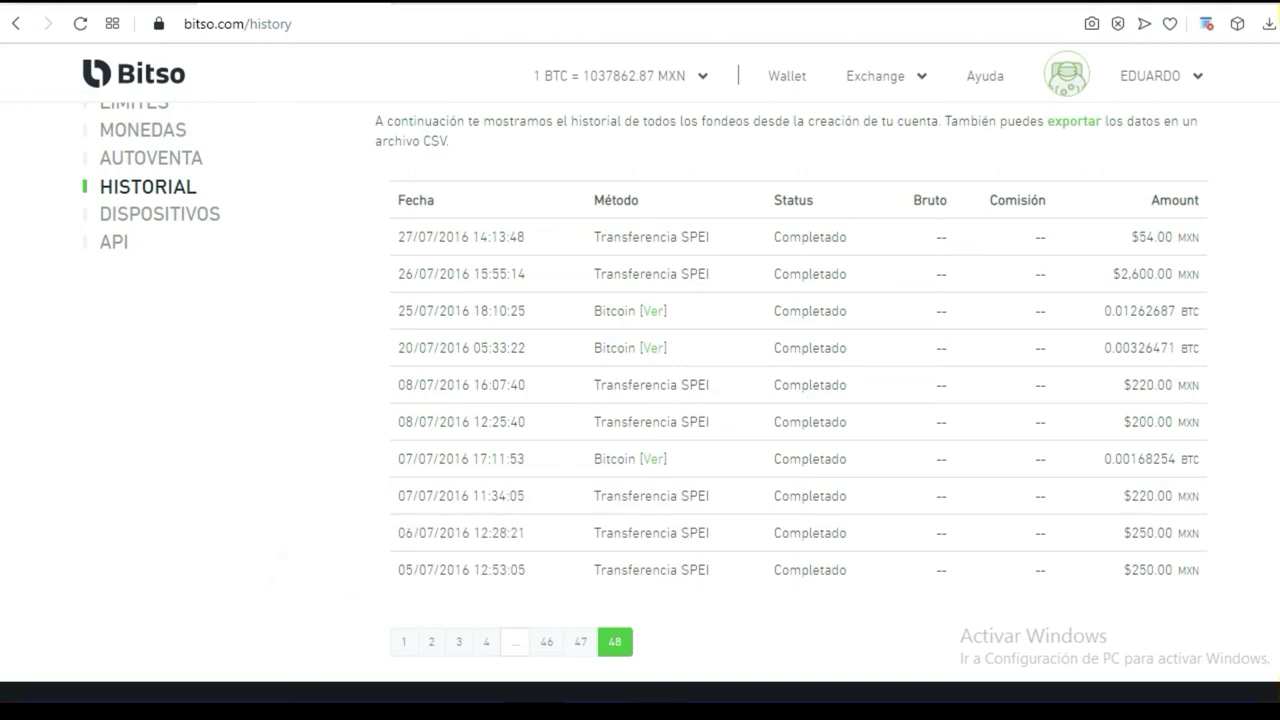
scroll(1268, 435, "up", 1)
scroll(1268, 435, "down", 3)
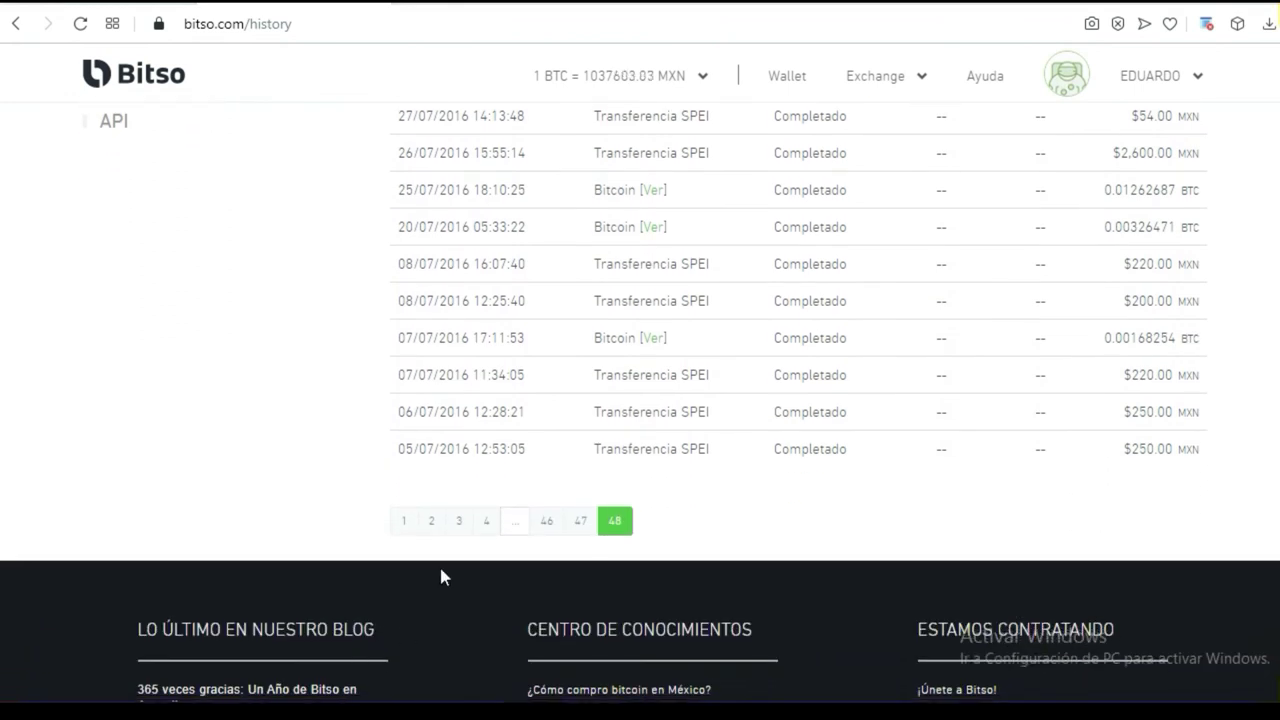
left_click(432, 524)
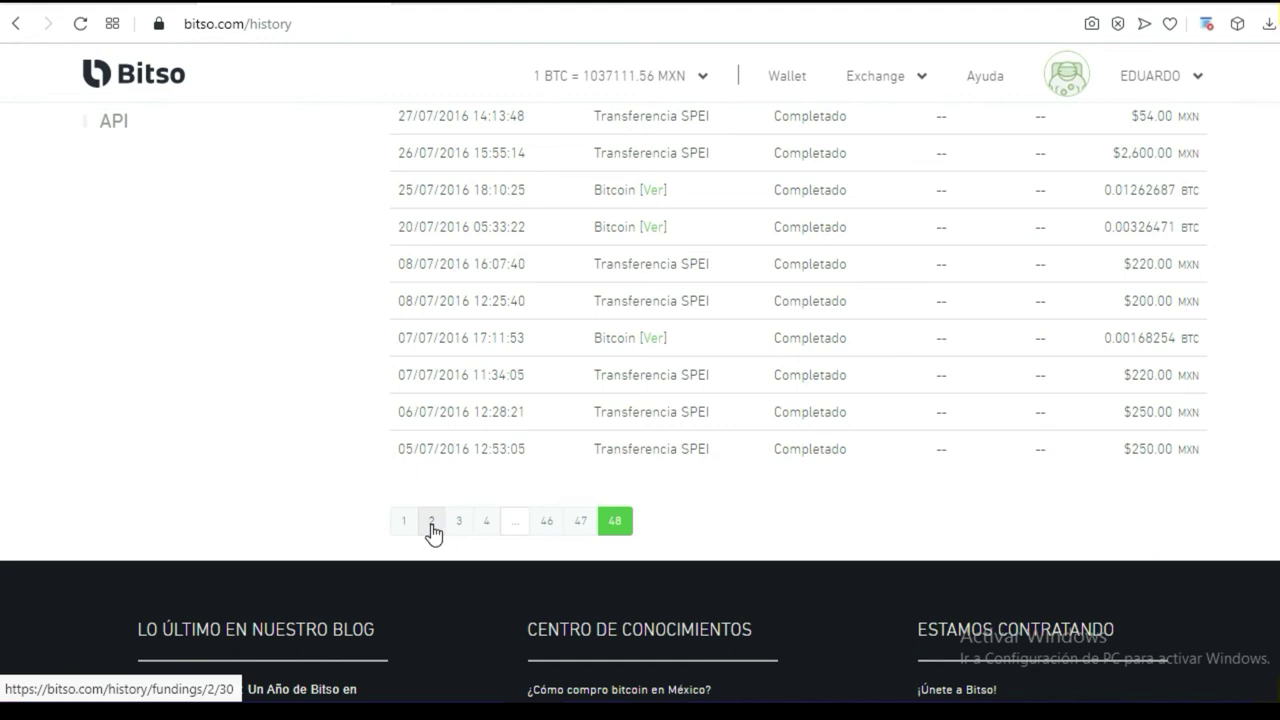
Step: Go to page 2 of the fundings history and scroll through its January 2021 rows
left_click(432, 526)
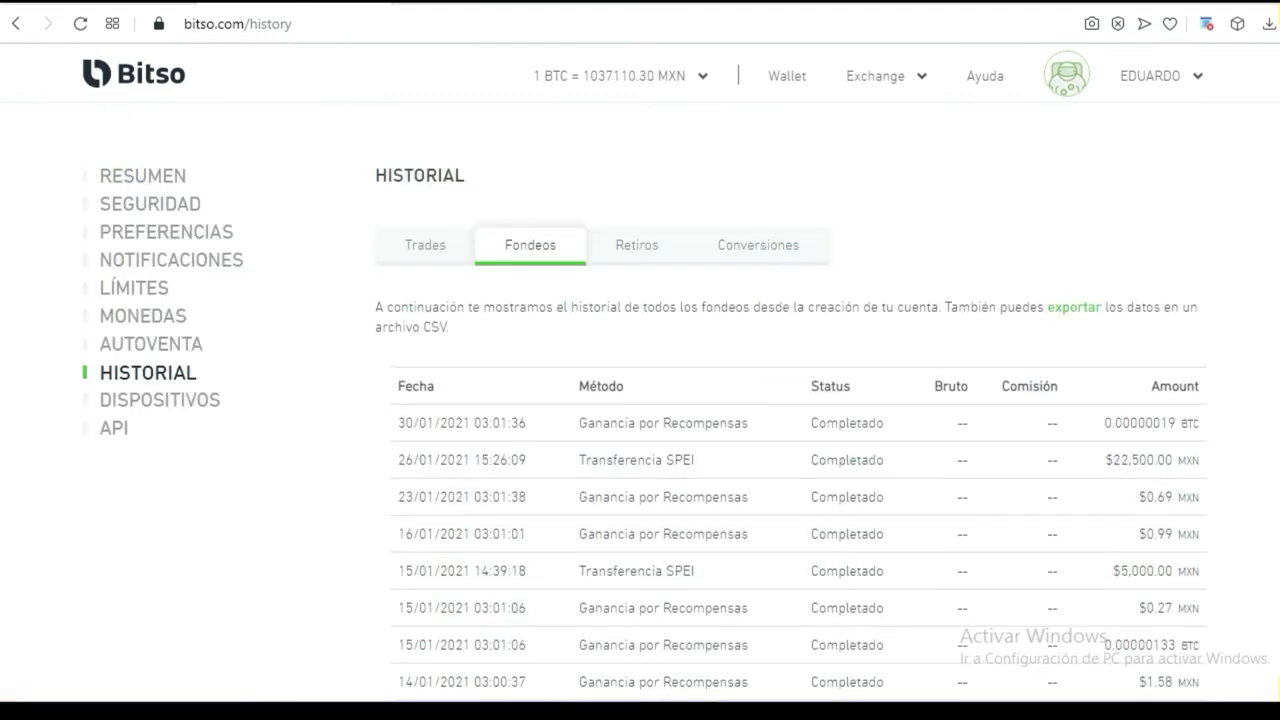
scroll(640, 400, "down", 3)
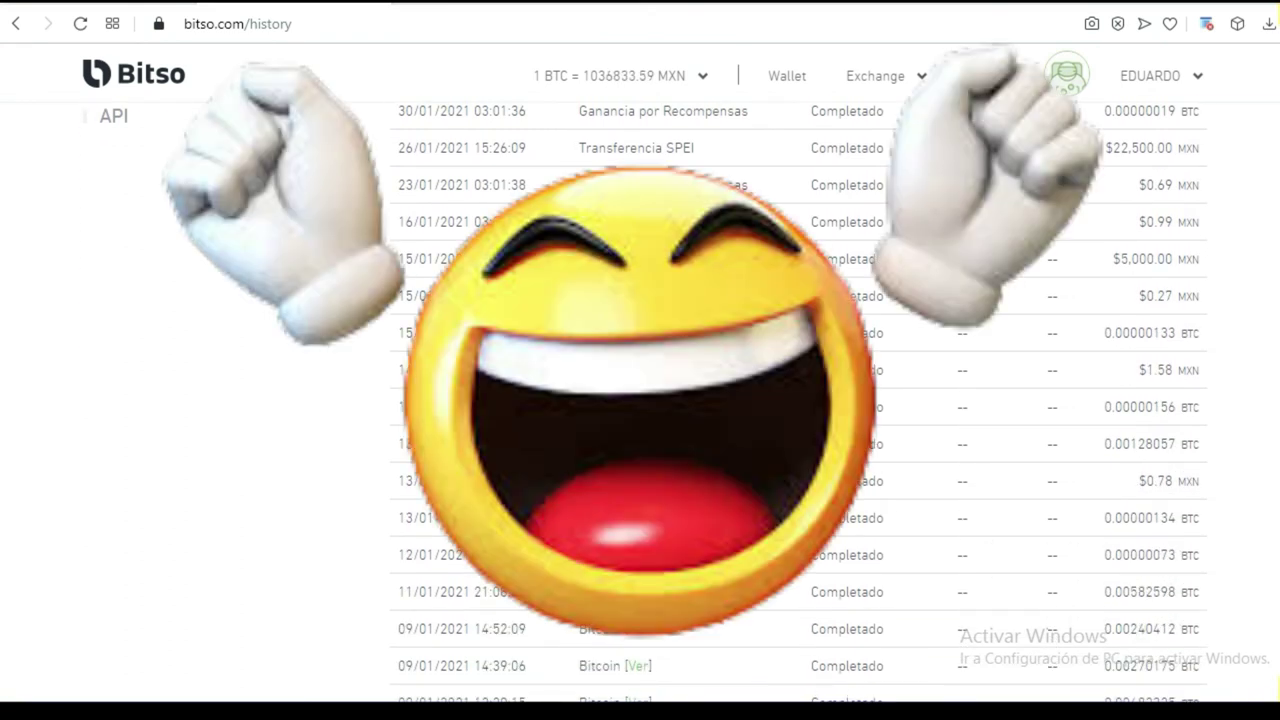
scroll(800, 400, "down", 1)
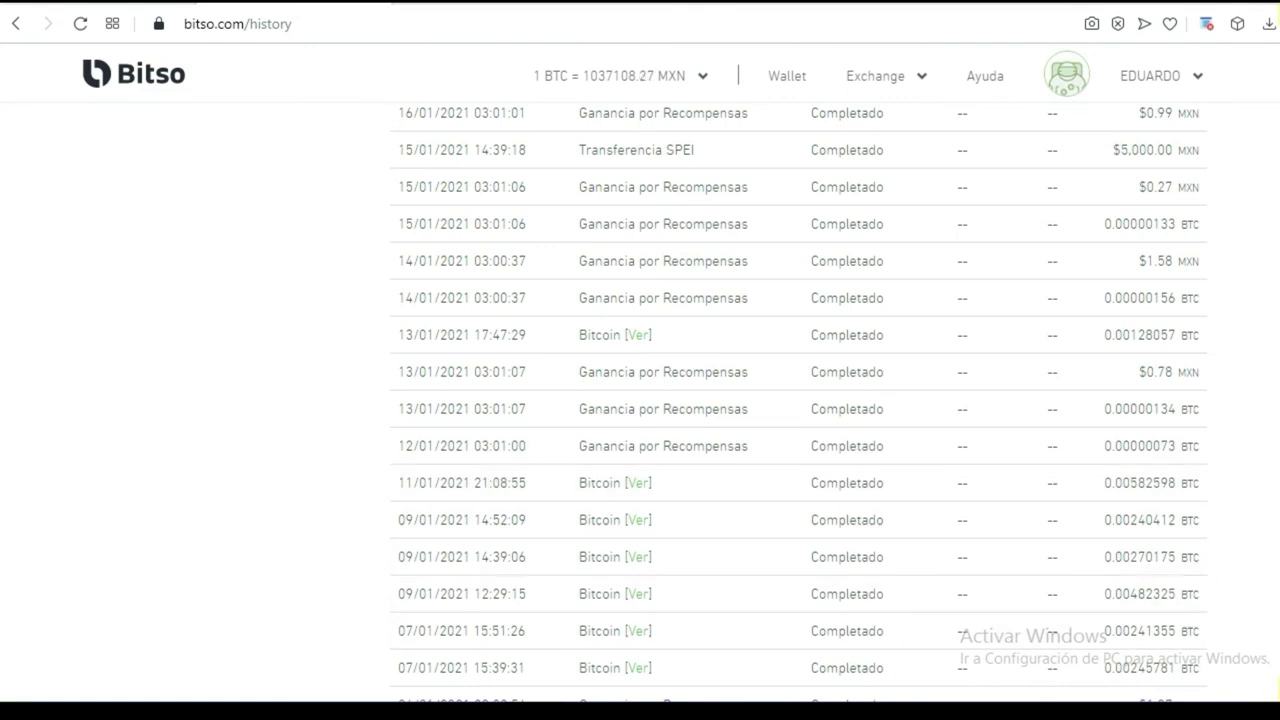
Step: Capture the funding table with Lightshot and box the three 12–13/01 reward rows in red
key("ctrl+shift+5")
left_click_drag(361, 104, 1269, 707)
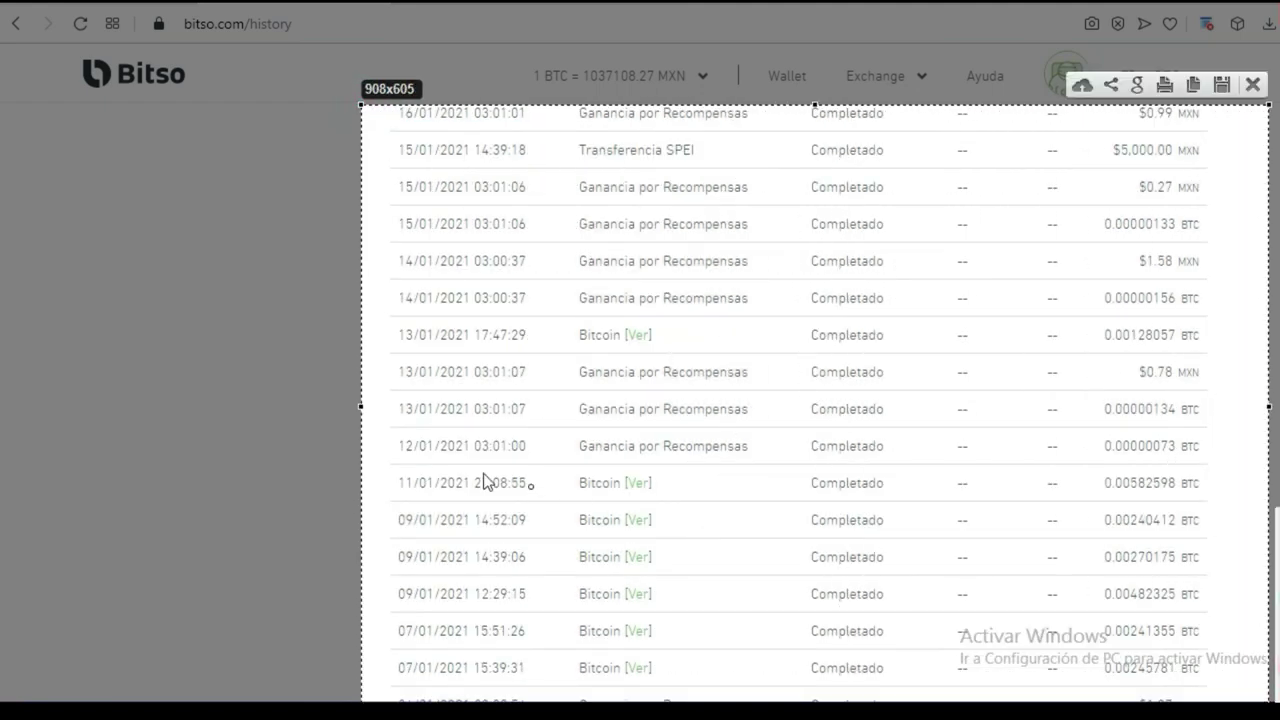
left_click(386, 363)
mouse_move(403, 386)
left_mouse_down()
mouse_move(823, 491)
mouse_move(1131, 466)
mouse_move(1227, 480)
left_mouse_up()
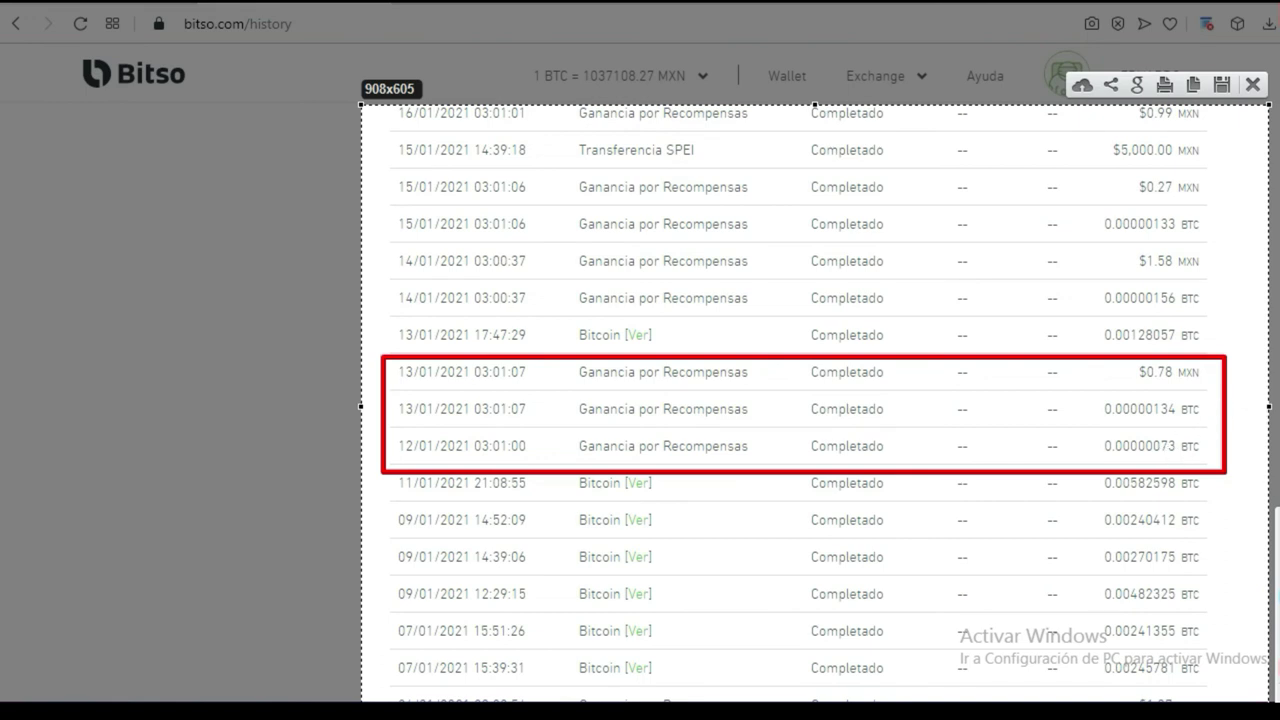
Step: Add arrows at the 0.00000073 BTC, 0.00000134 BTC, $0.78 and $0.27 MXN rewards, then discard the capture
left_click_drag(1222, 426, 1196, 444)
left_click_drag(1216, 390, 1190, 406)
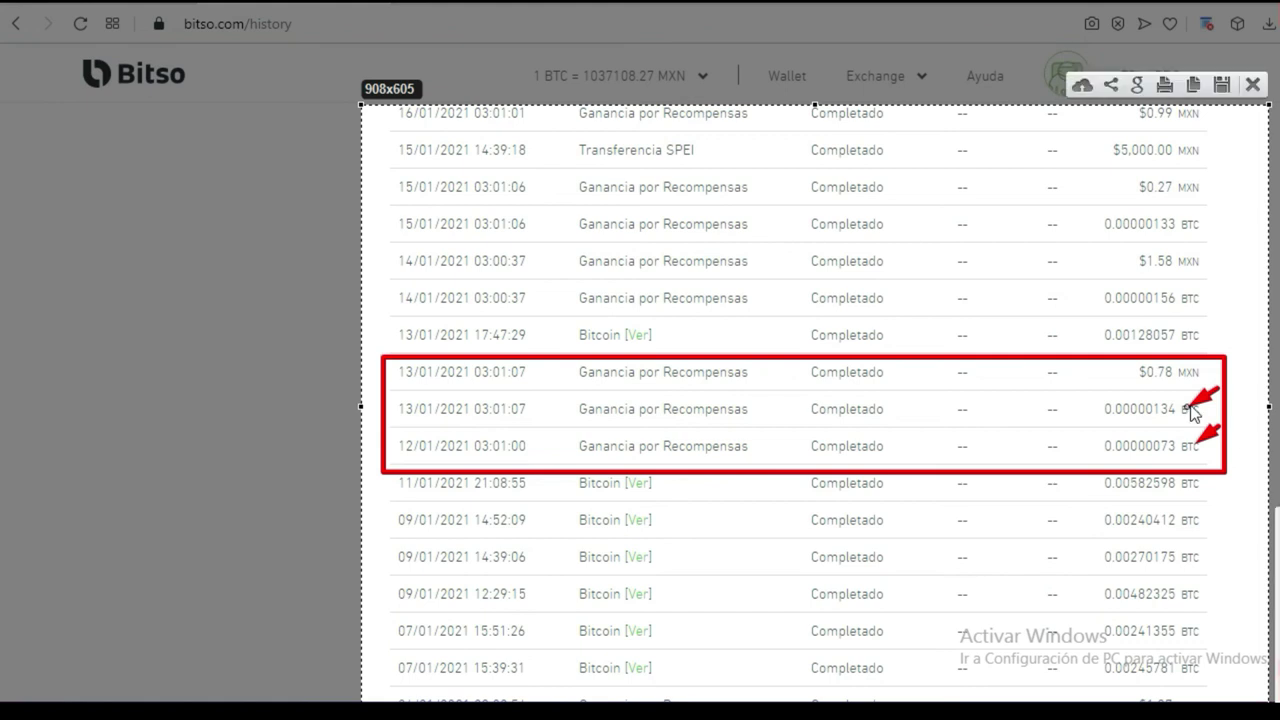
left_click_drag(1236, 343, 1212, 364)
mouse_move(1236, 176)
left_mouse_down()
mouse_move(1210, 193)
mouse_move(1231, 211)
mouse_move(1216, 226)
mouse_move(1238, 247)
mouse_move(1212, 261)
mouse_move(1220, 294)
left_mouse_up()
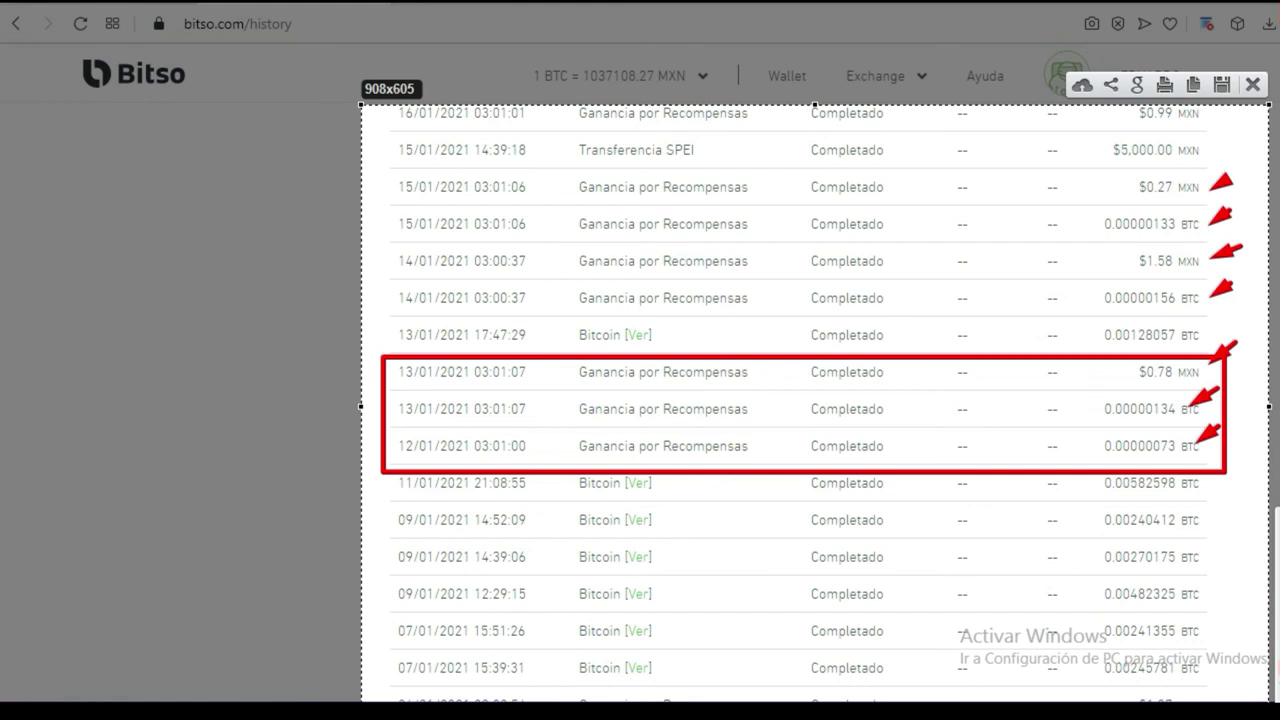
left_click(1252, 84)
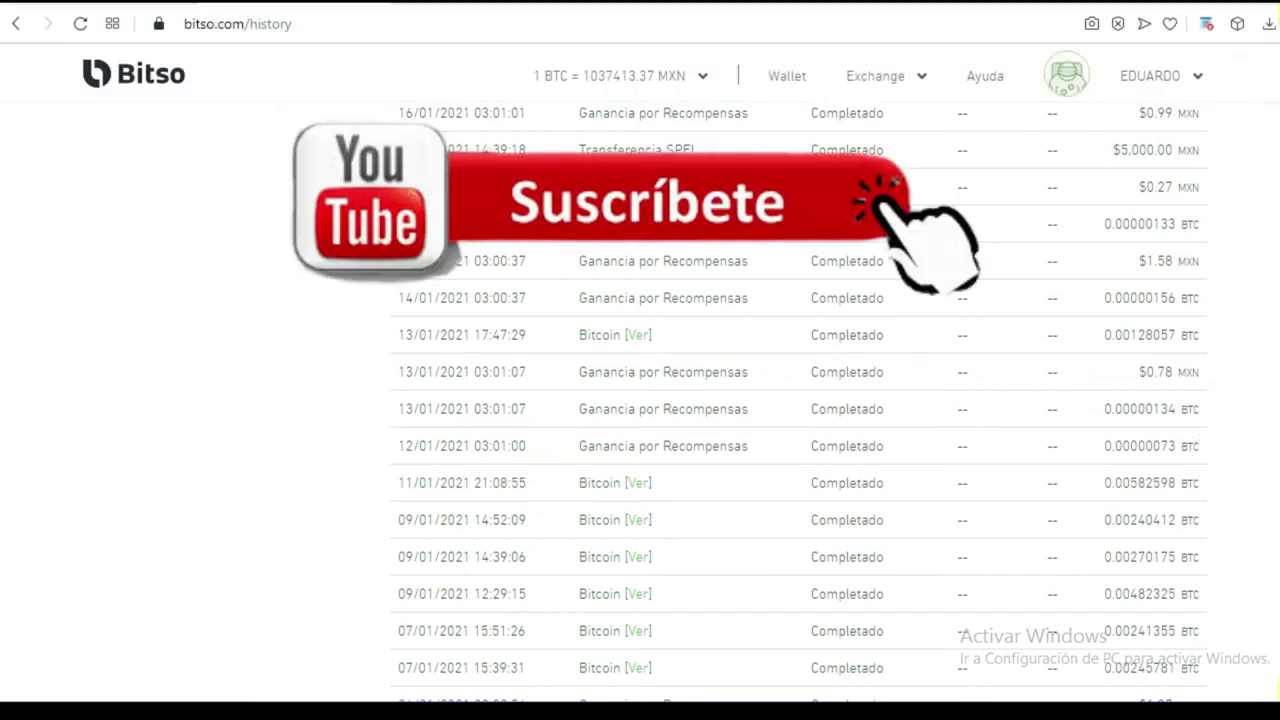
Step: Scroll fundings page 2 back to the Fondeos table header and its newest January 2021 entries
scroll(1252, 84, "up", 3)
scroll(889, 300, "down", 1)
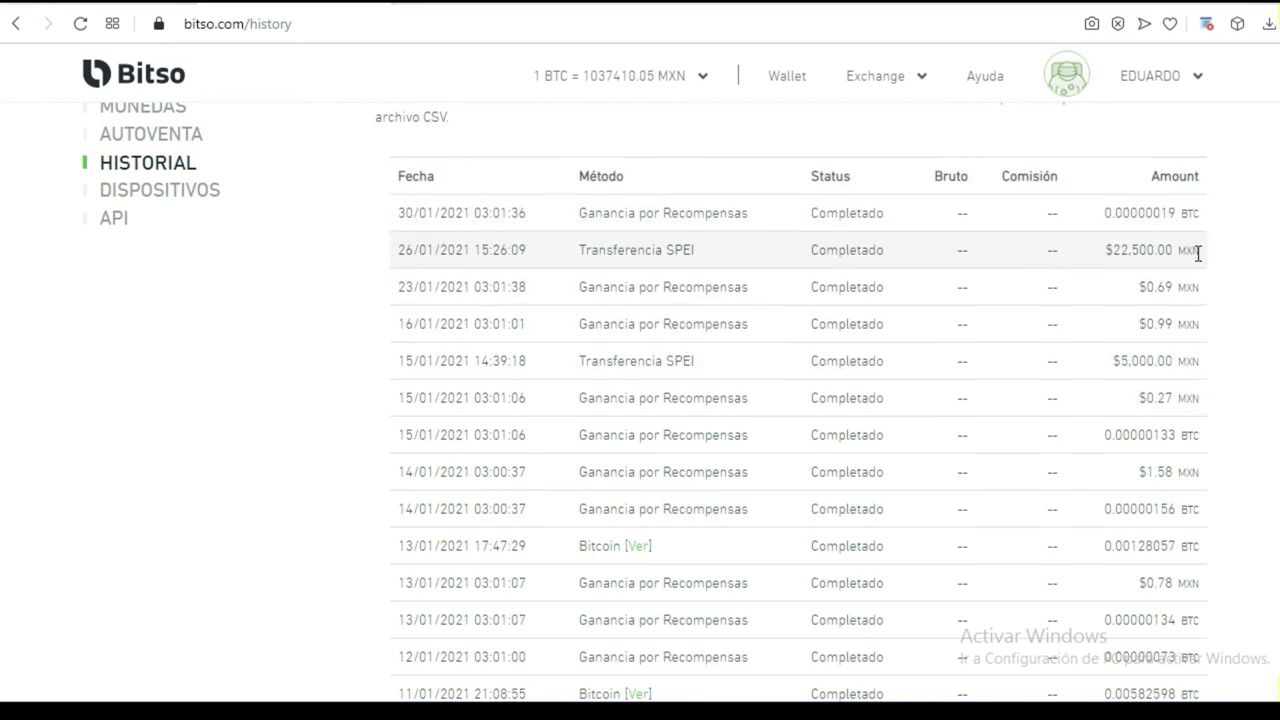
scroll(640, 400, "up", 2)
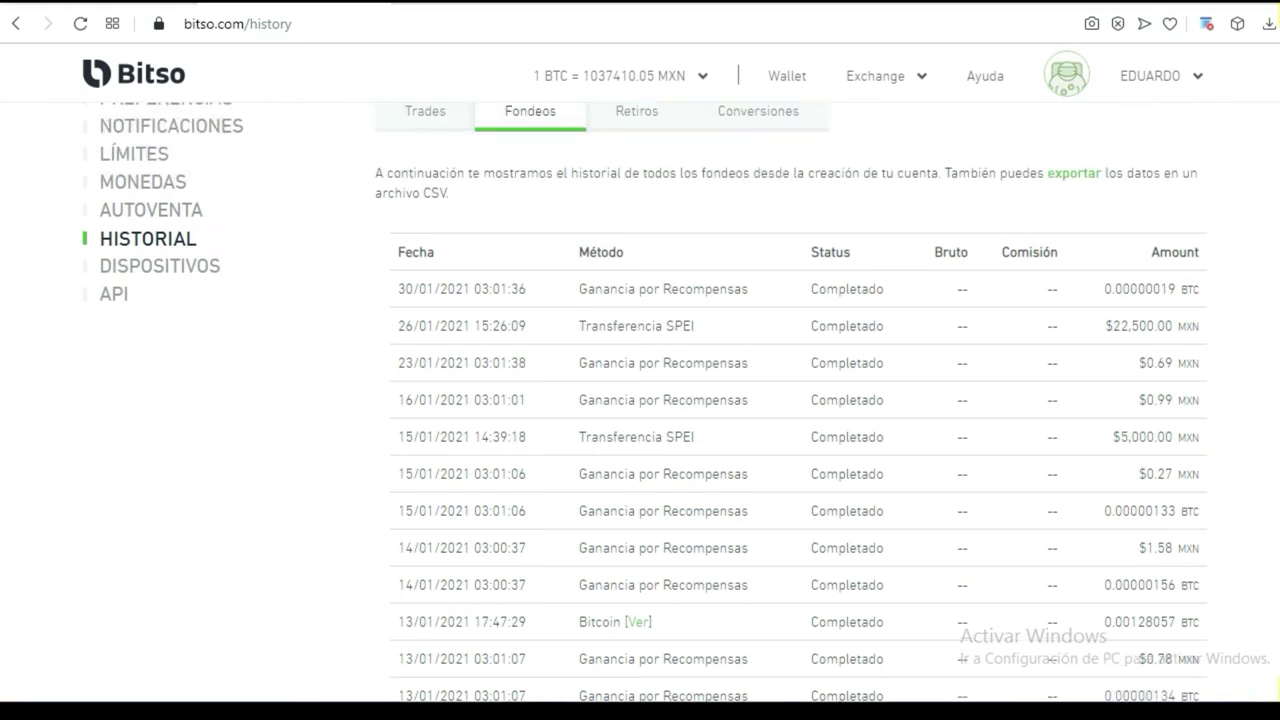
scroll(645, 403, "down", 1)
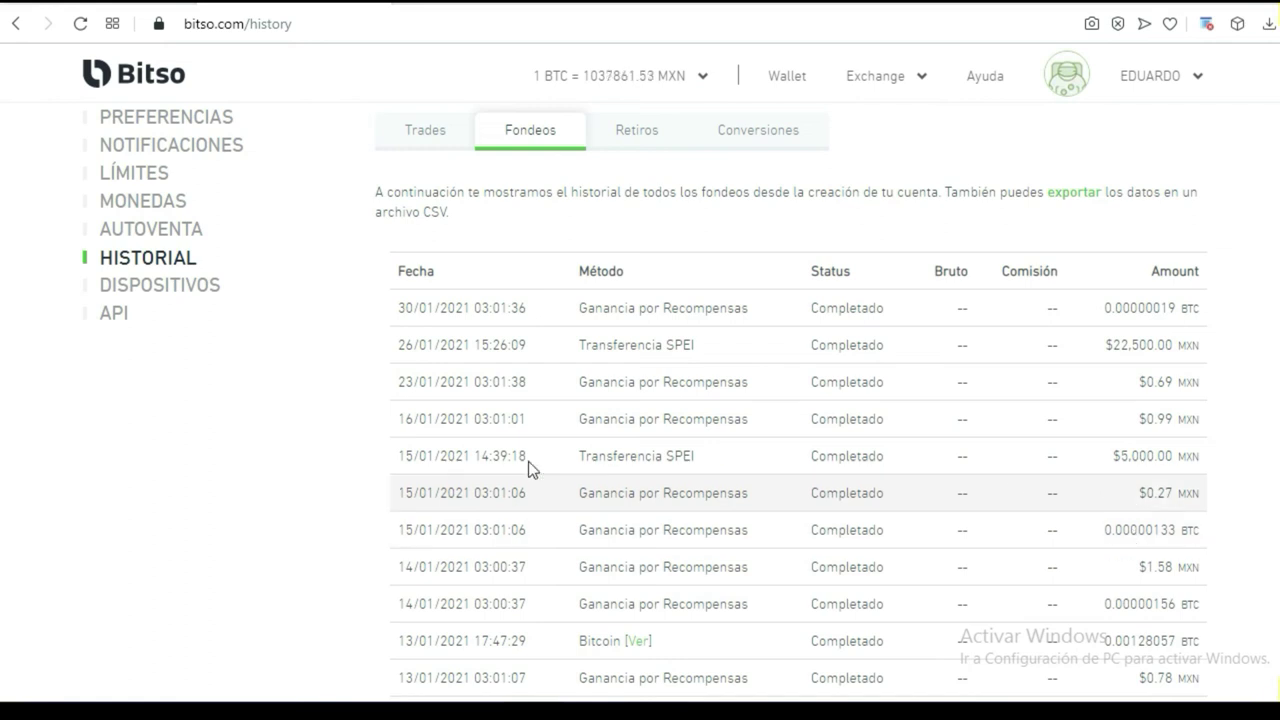
left_click_drag(572, 339, 706, 343)
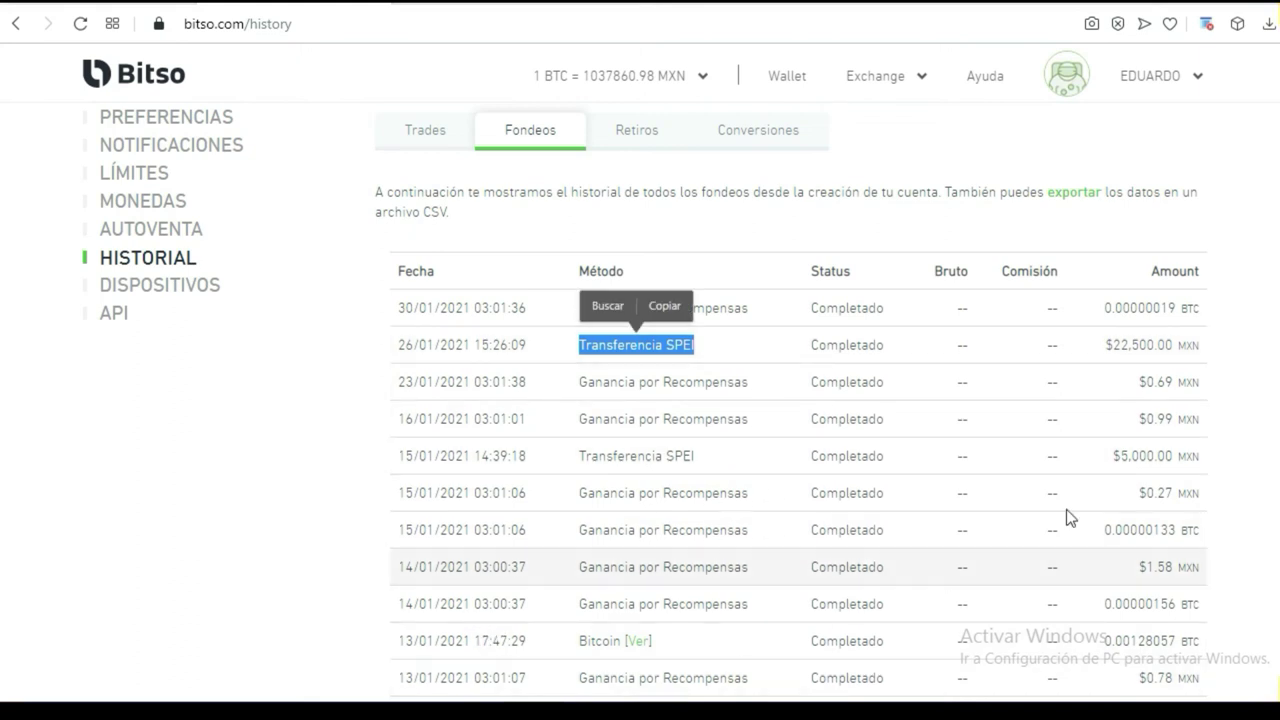
scroll(640, 400, "down", 1)
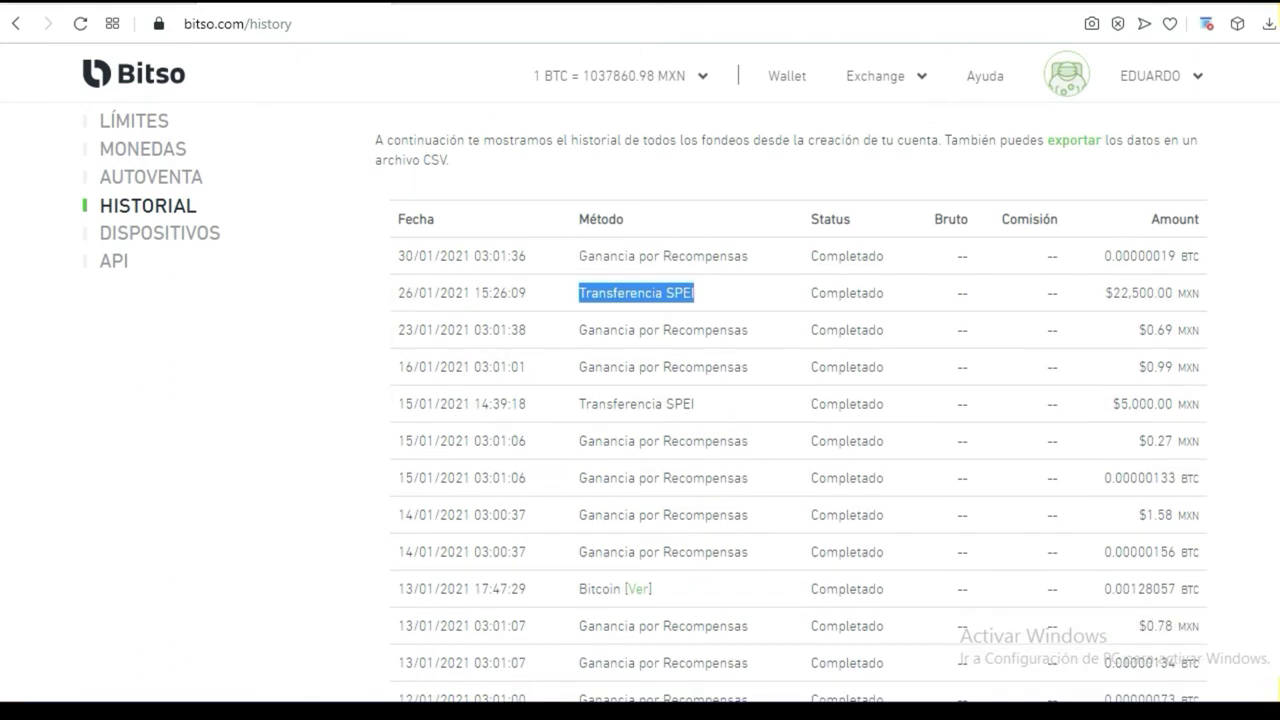
scroll(645, 400, "down", 2)
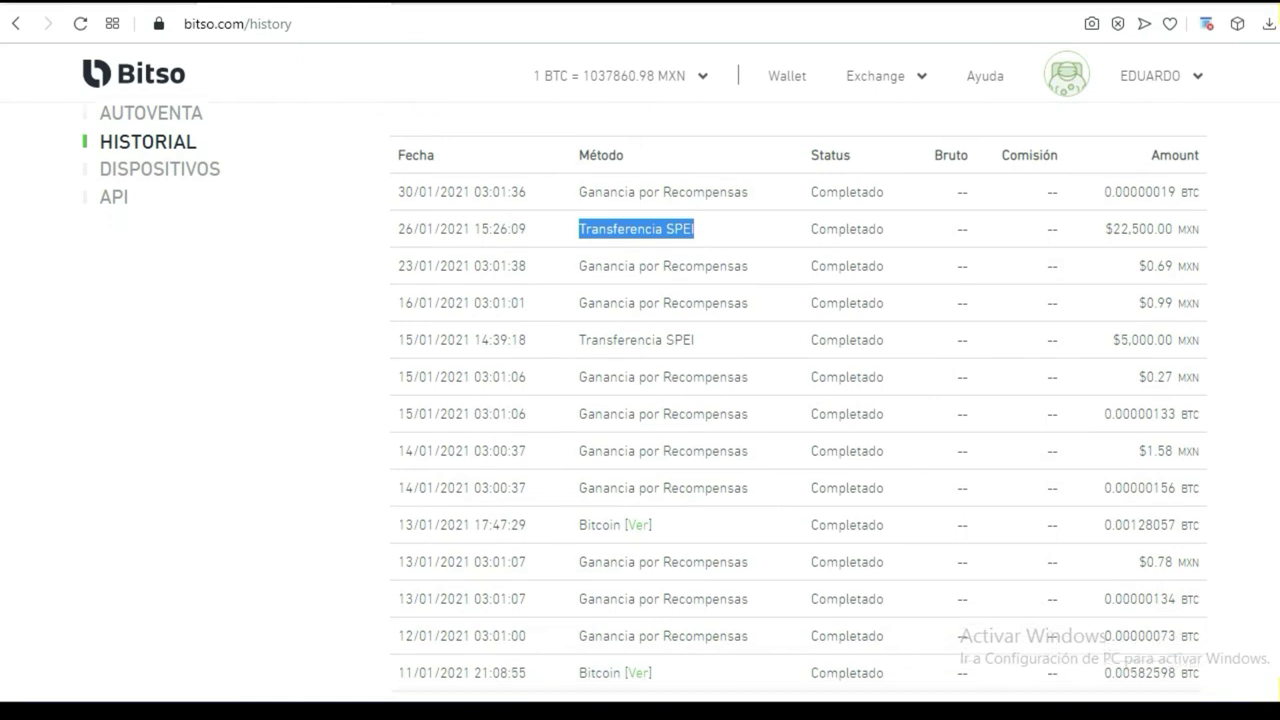
scroll(645, 400, "down", 1)
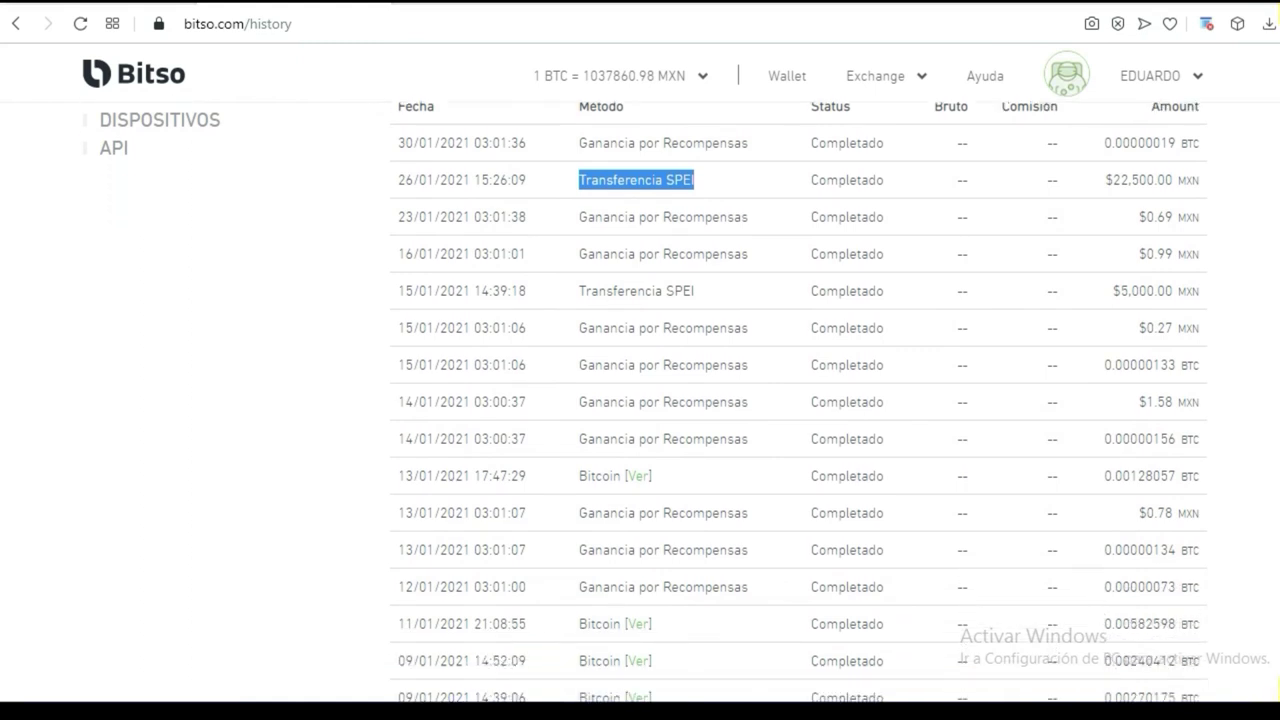
scroll(645, 400, "down", 6)
scroll(799, 404, "down", 3)
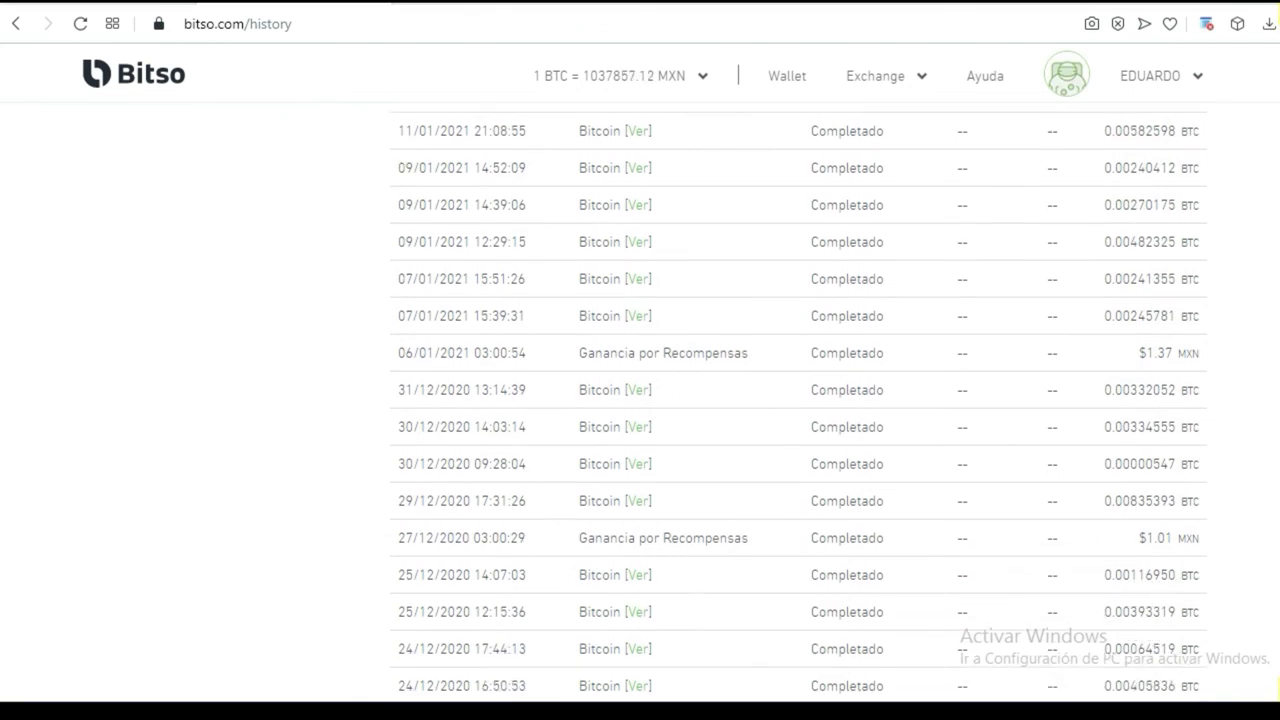
scroll(799, 404, "down", 5)
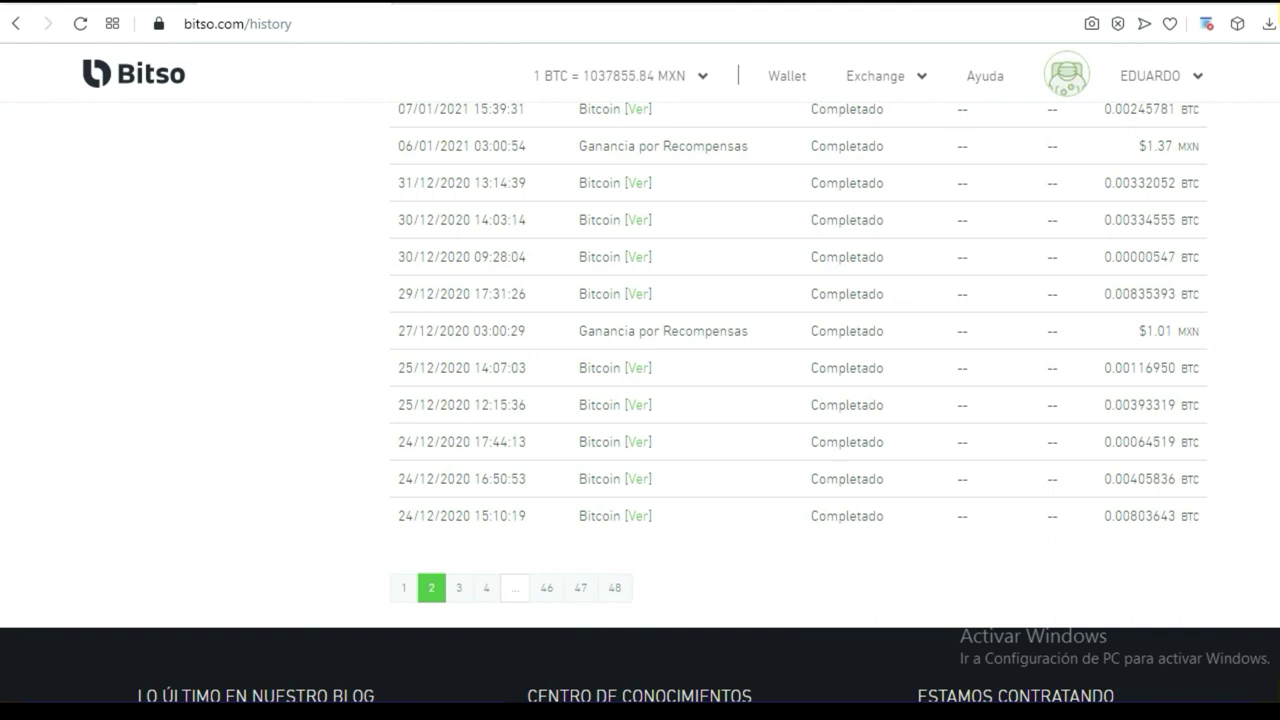
scroll(640, 400, "up", 1)
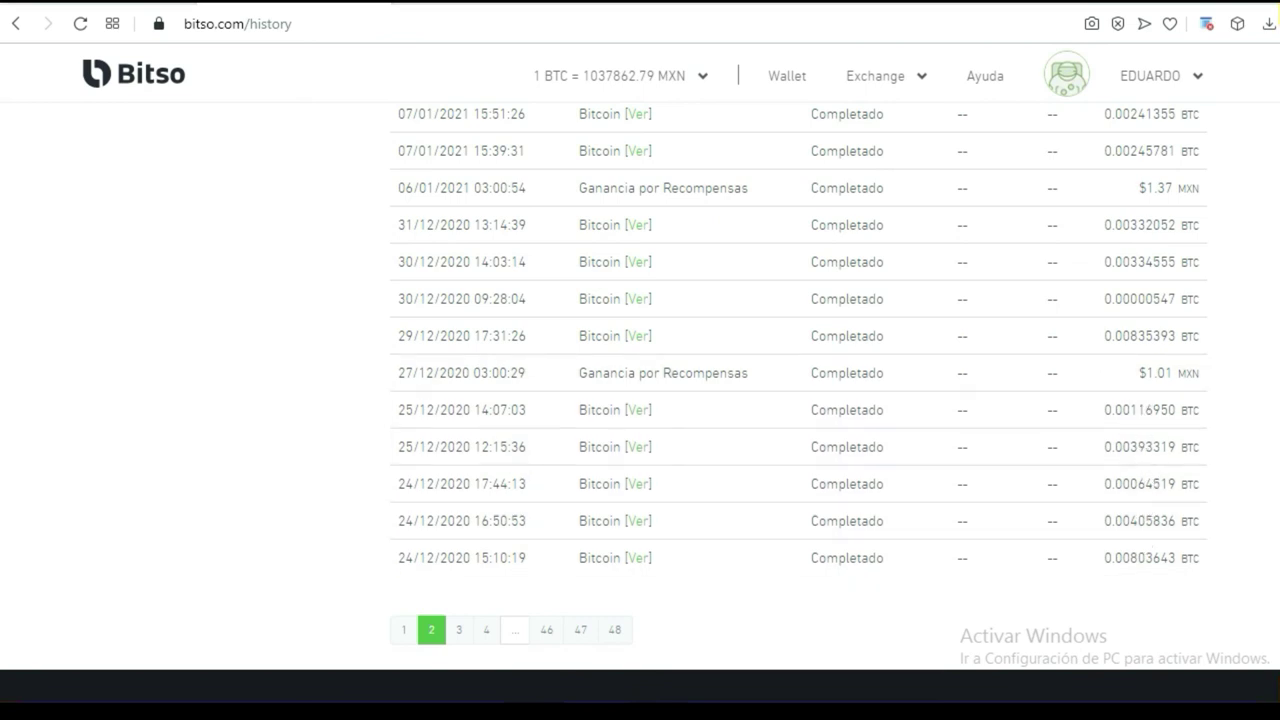
scroll(798, 400, "up", 3)
scroll(798, 400, "up", 2)
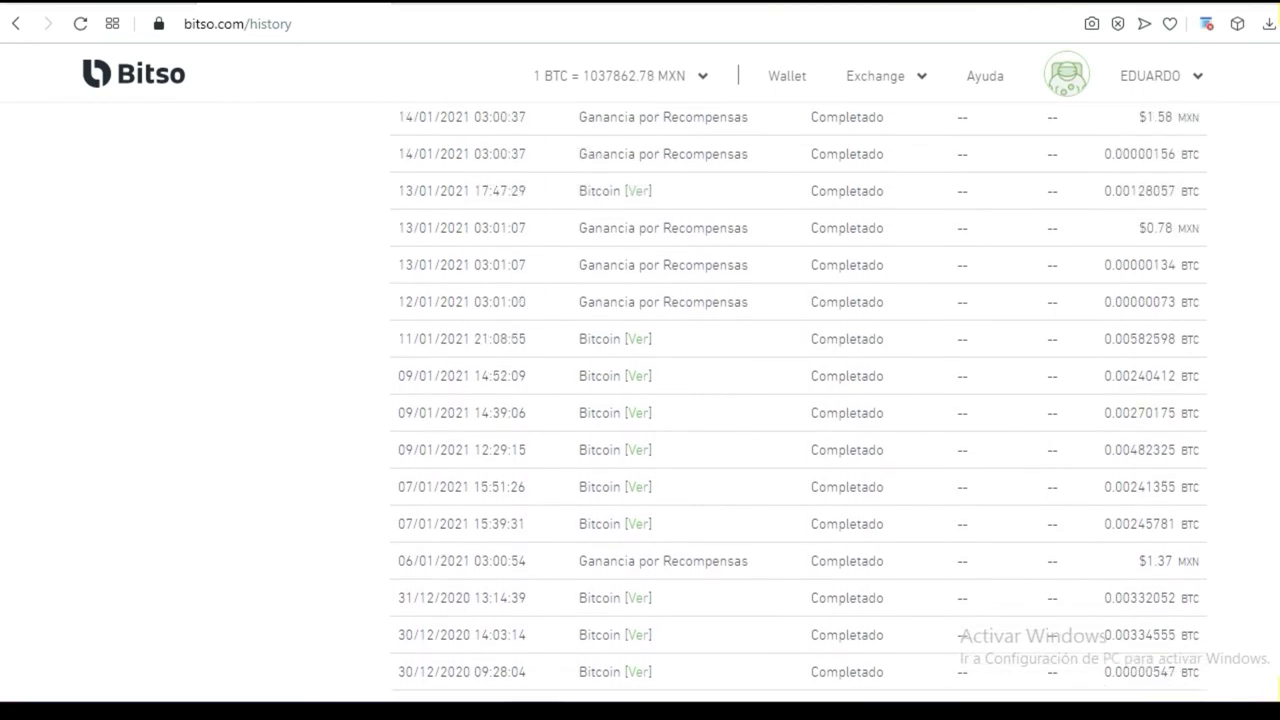
scroll(798, 400, "up", 2)
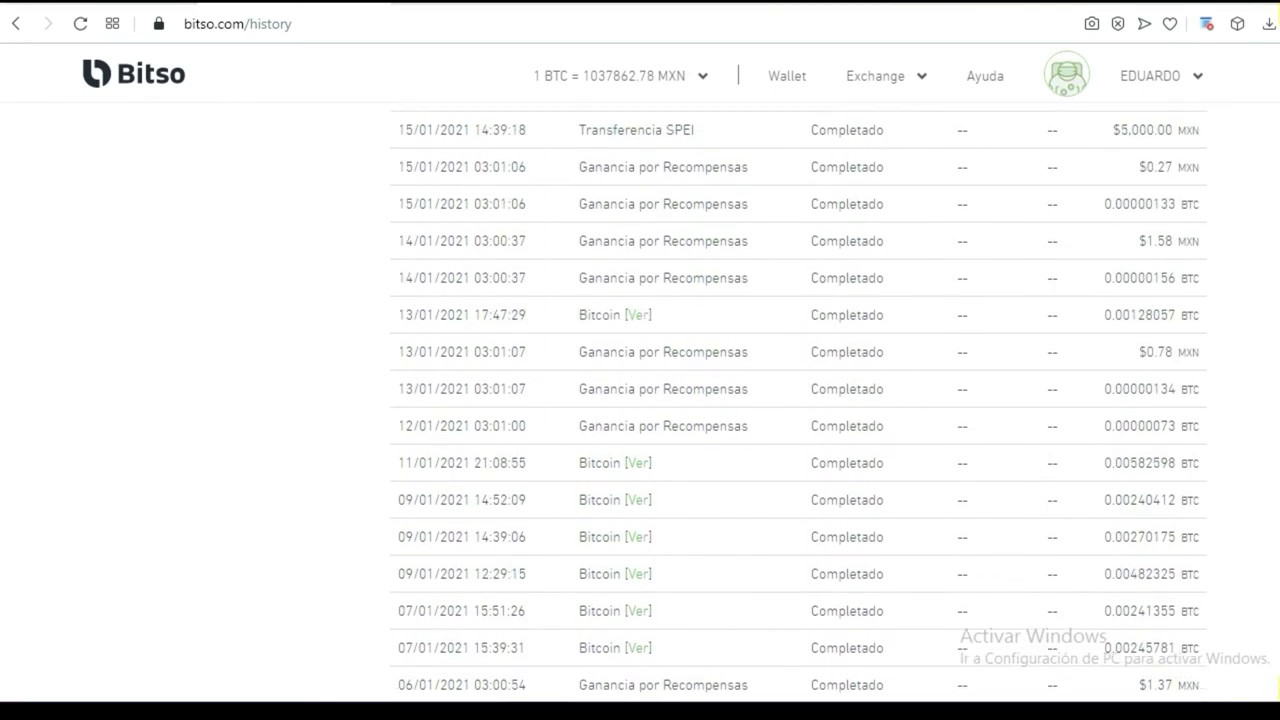
scroll(798, 400, "up", 1)
triple_click(636, 114)
scroll(798, 400, "up", 2)
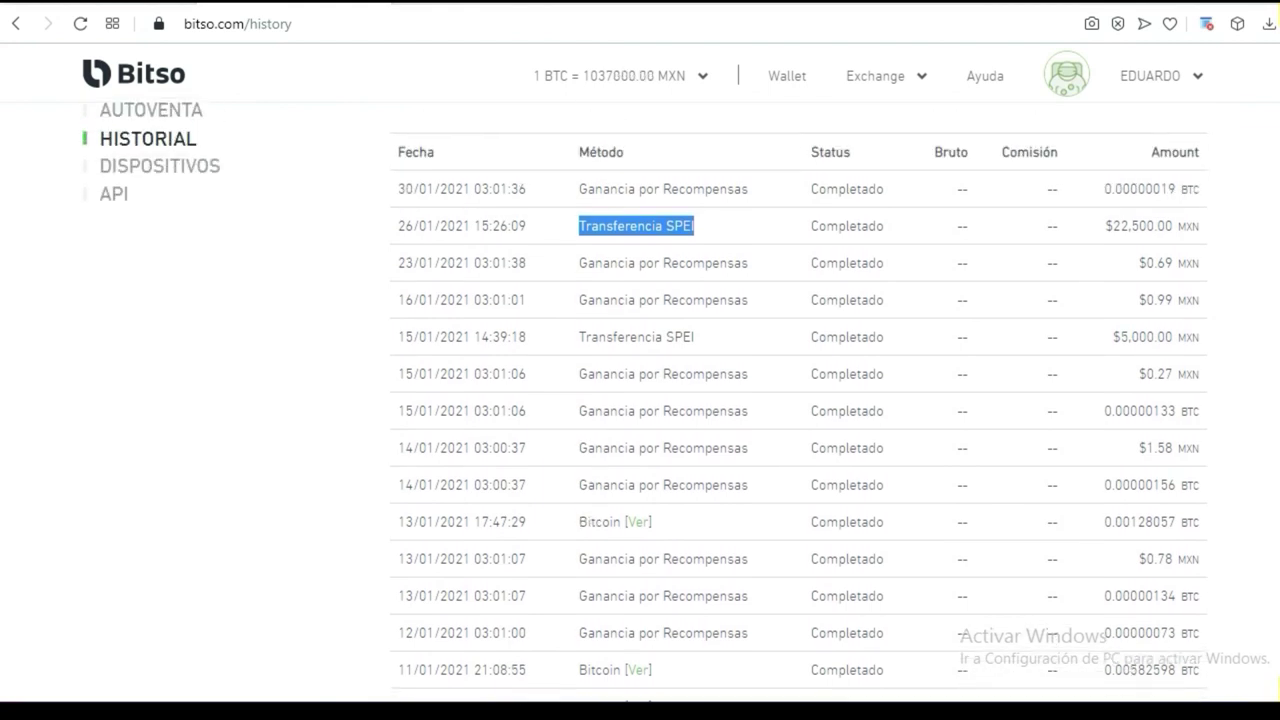
scroll(798, 400, "up", 1)
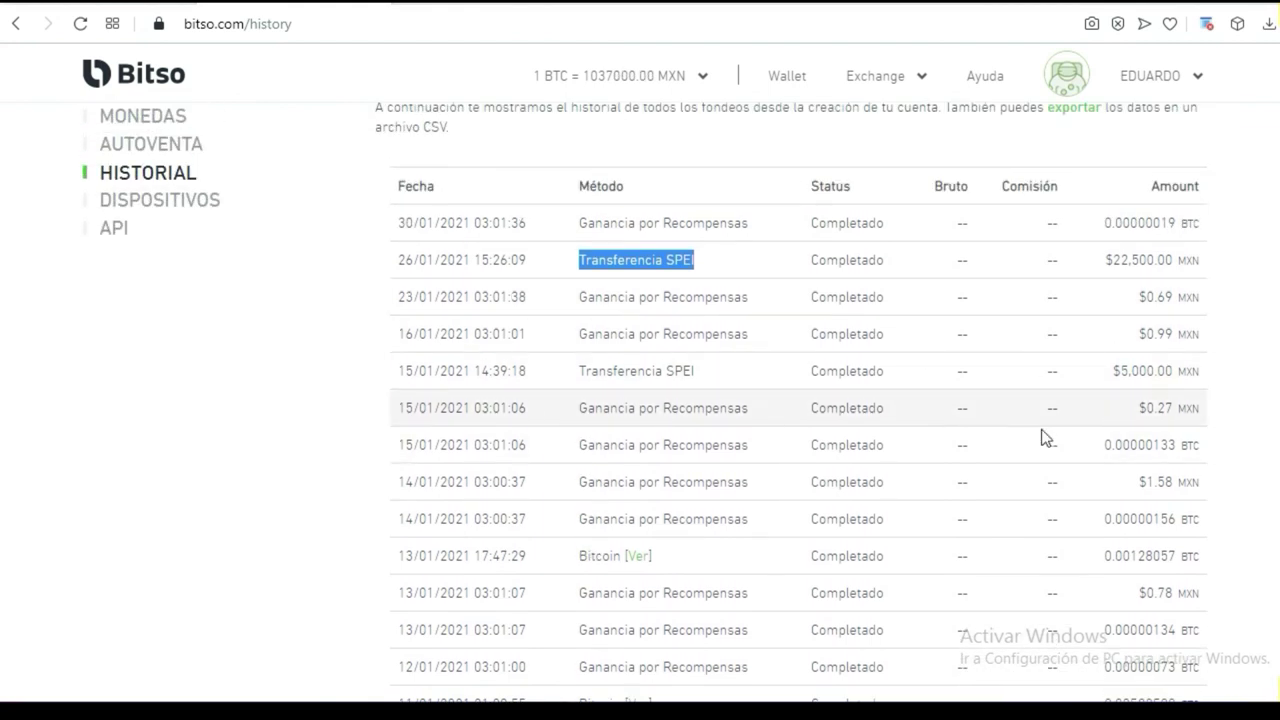
scroll(846, 250, "up", 3)
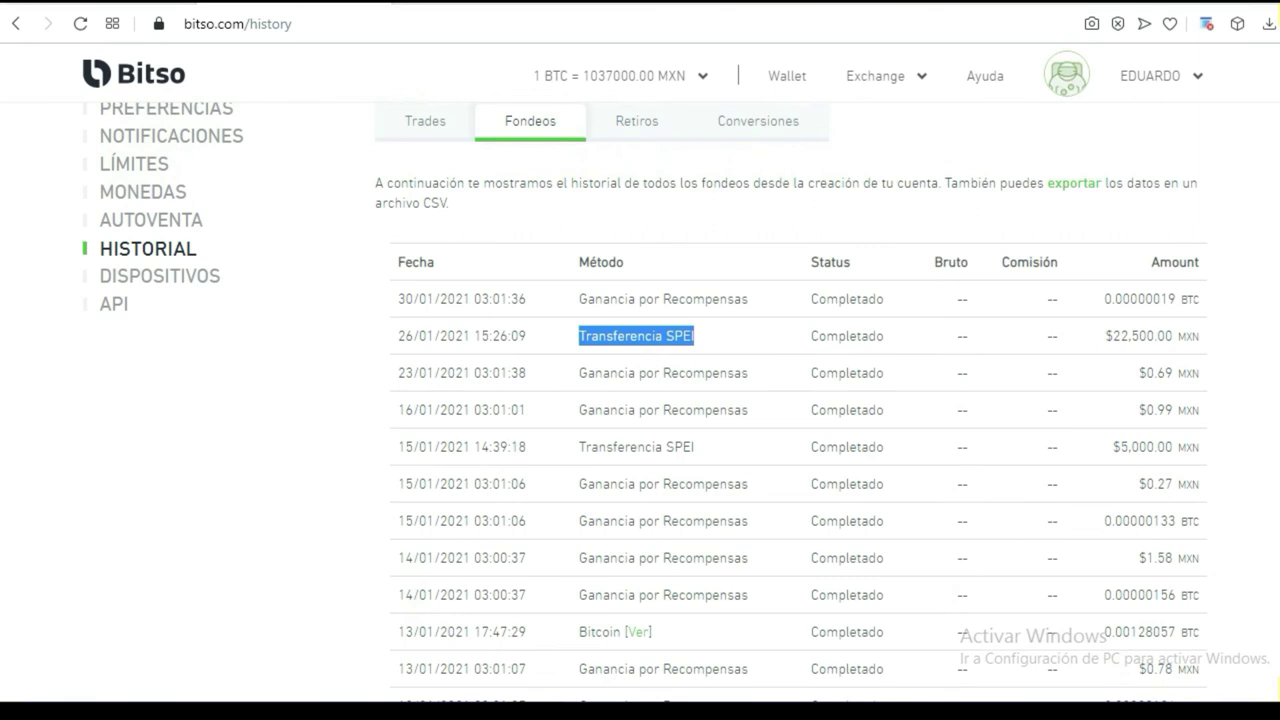
Step: Switch to the Retiros tab and review the withdrawals with their gross amounts and commissions
left_click(637, 212)
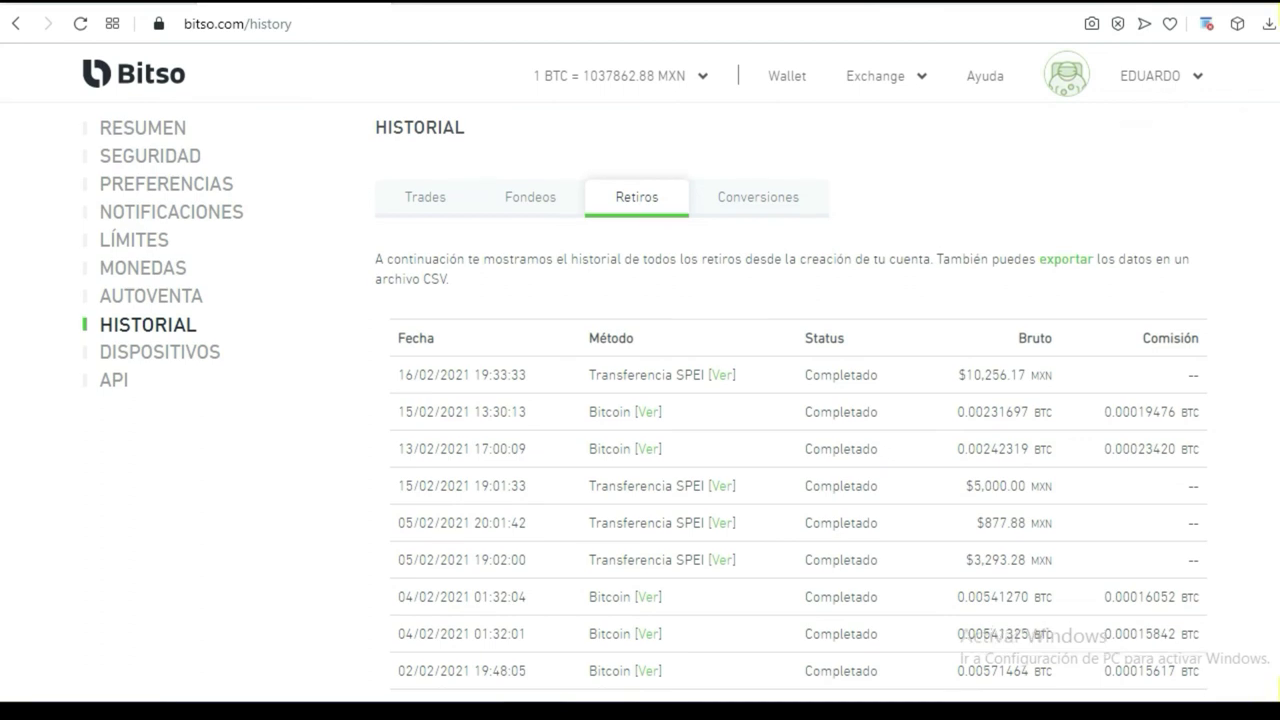
scroll(800, 430, "down", 3)
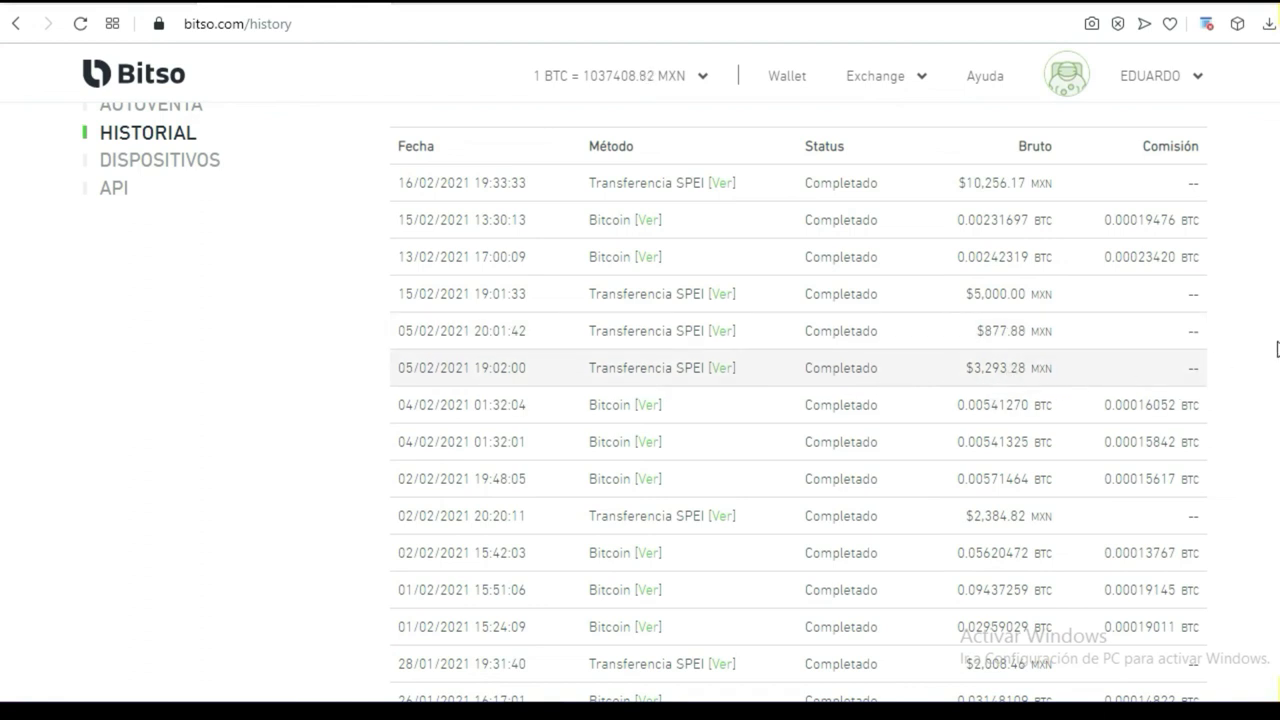
scroll(1276, 348, "down", 2)
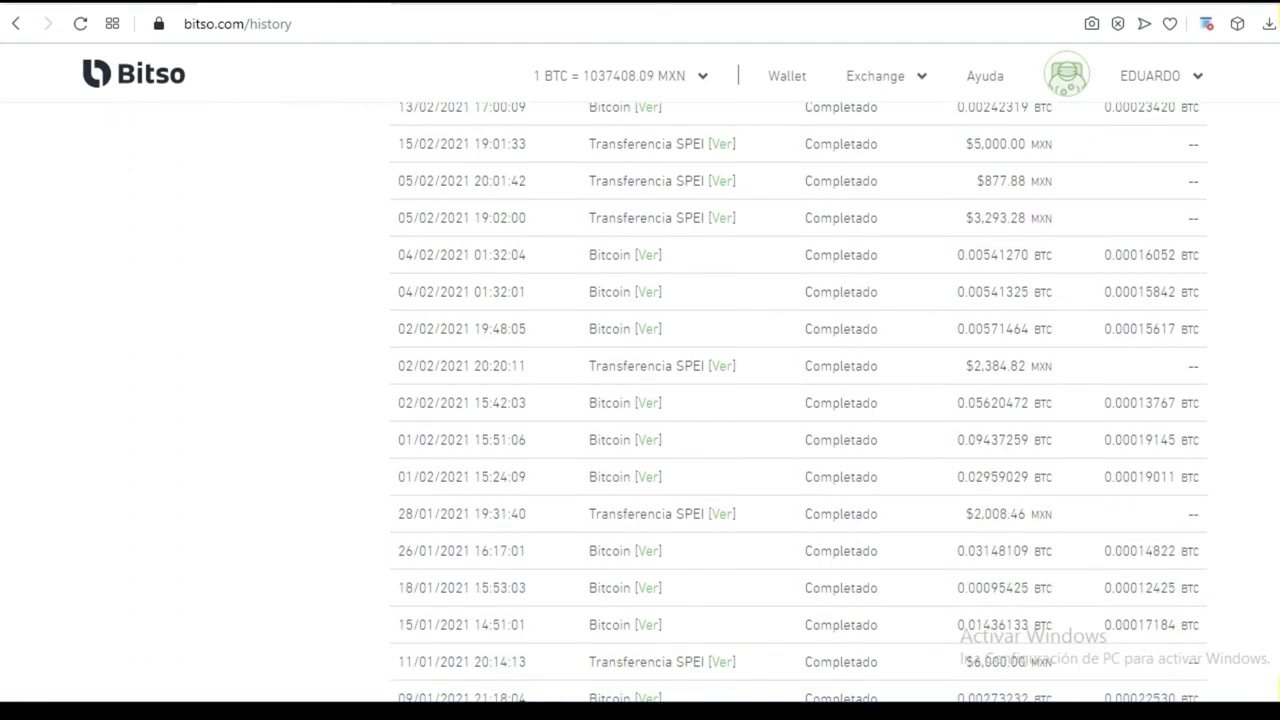
scroll(1276, 348, "up", 1)
scroll(1276, 348, "up", 1)
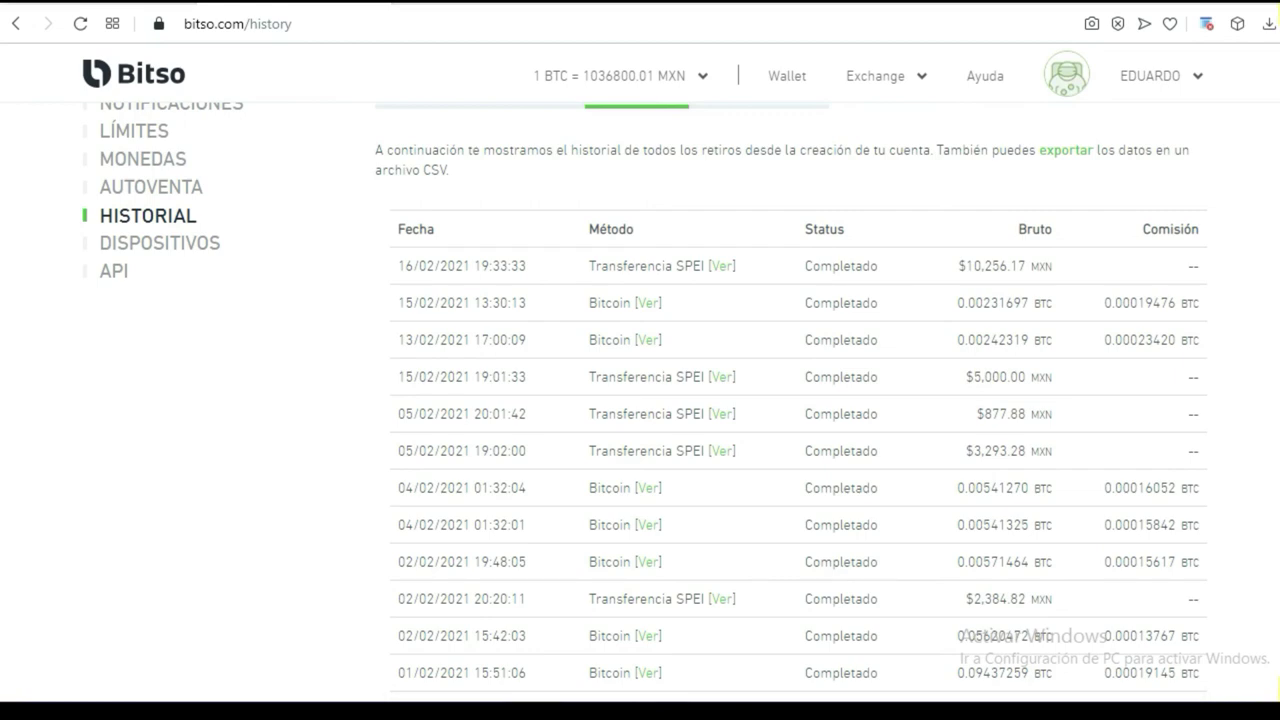
key("ctrl+shift+5")
Step: Capture the Bruto and Comisión columns and arrow the fee-free $10,256.17 and $5,000.00 peso transfers
left_click_drag(1047, 512, 1236, 693)
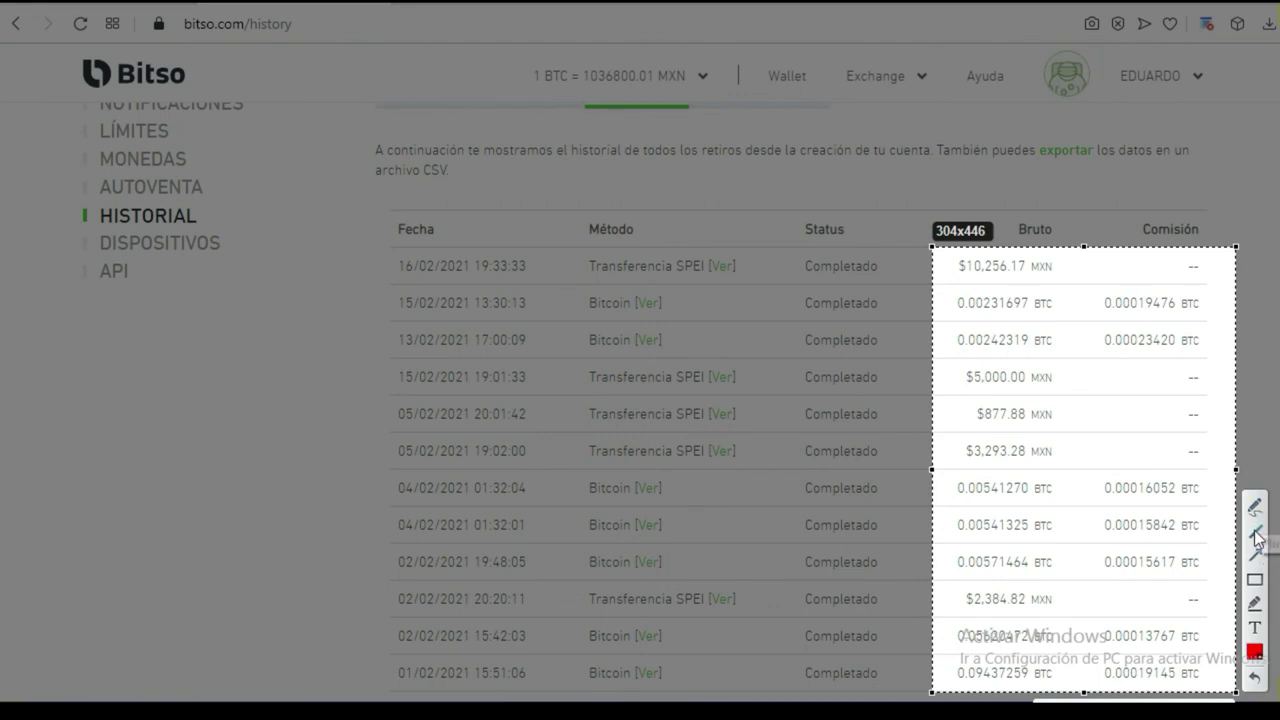
left_click(1255, 554)
left_click_drag(1098, 255, 1052, 268)
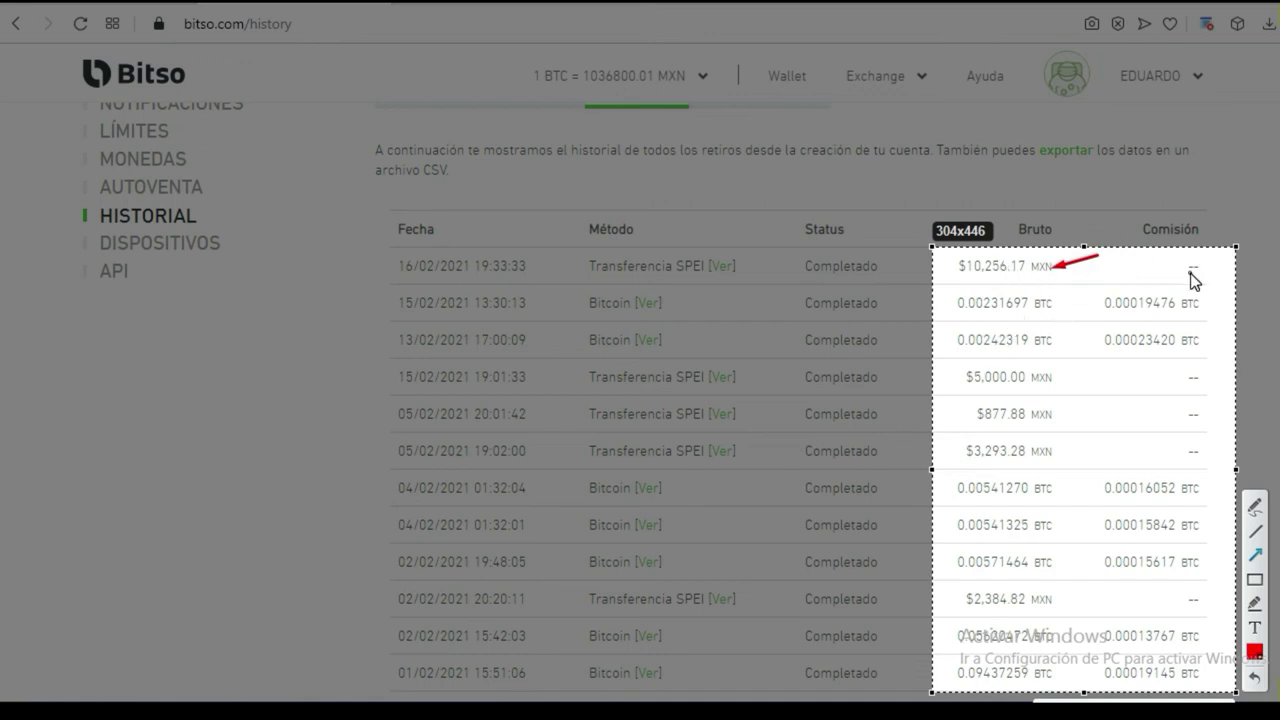
left_click_drag(1225, 258, 1189, 268)
mouse_move(1213, 366)
left_mouse_down()
mouse_move(1175, 379)
mouse_move(1178, 458)
left_mouse_up()
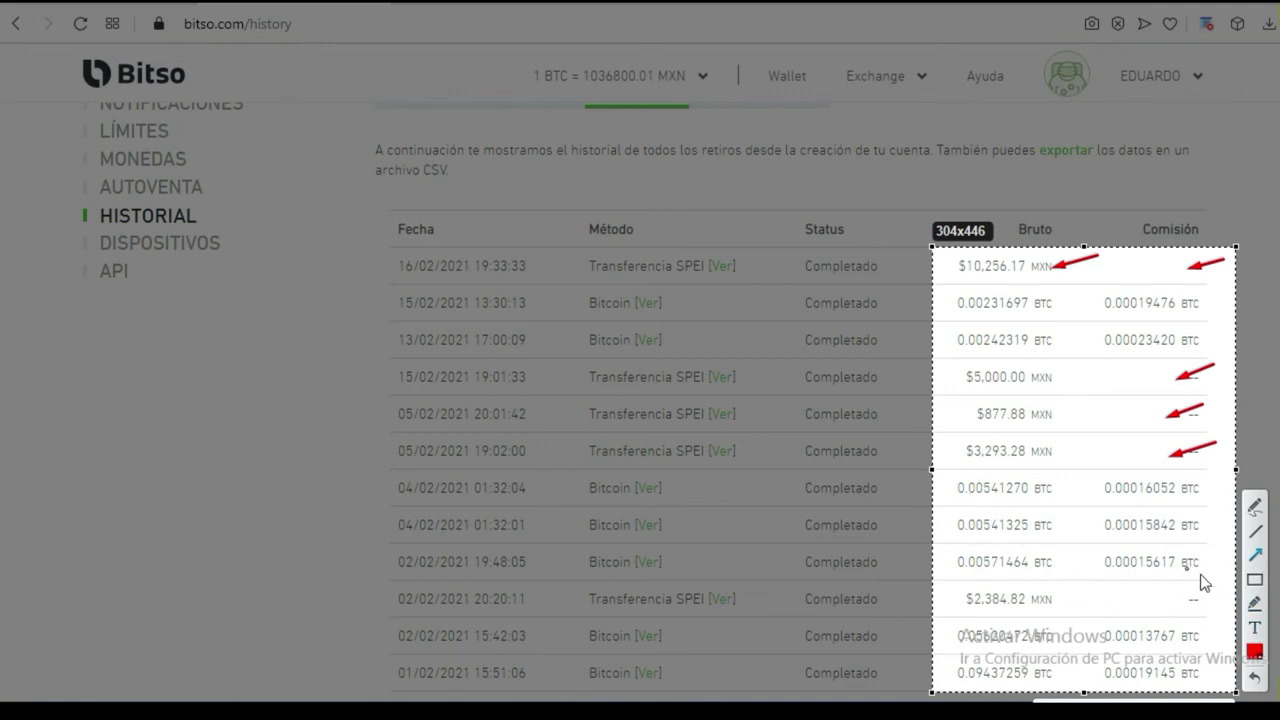
Step: Box the BTC commissions 0.00019476, 0.00023420, 0.00016052, 0.00015842 and 0.00015617, then close the capture
left_click(1097, 295)
left_click_drag(1105, 303, 1210, 313)
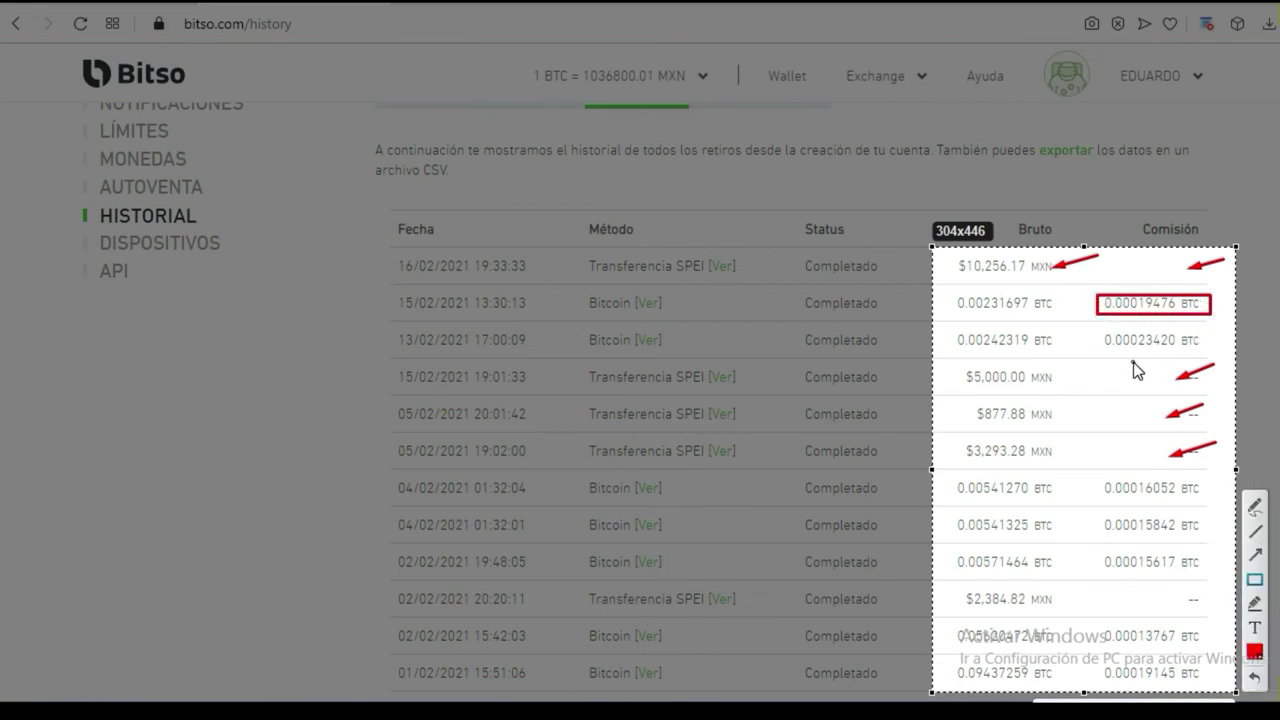
left_click_drag(1096, 331, 1216, 358)
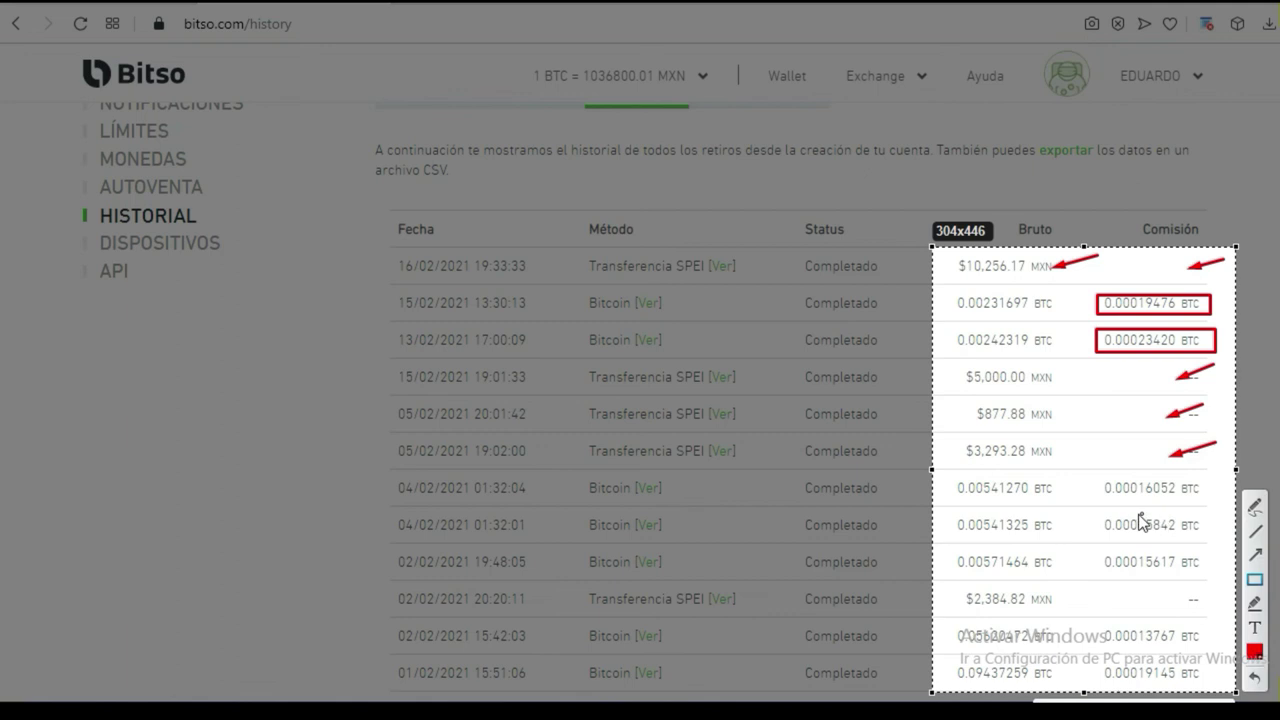
mouse_move(1094, 473)
left_mouse_down()
mouse_move(1143, 500)
mouse_move(1229, 502)
left_mouse_up()
left_click_drag(1100, 518, 1118, 534)
left_click_drag(1216, 551, 1216, 537)
mouse_move(1100, 552)
left_mouse_down()
mouse_move(1142, 578)
mouse_move(1221, 584)
left_mouse_up()
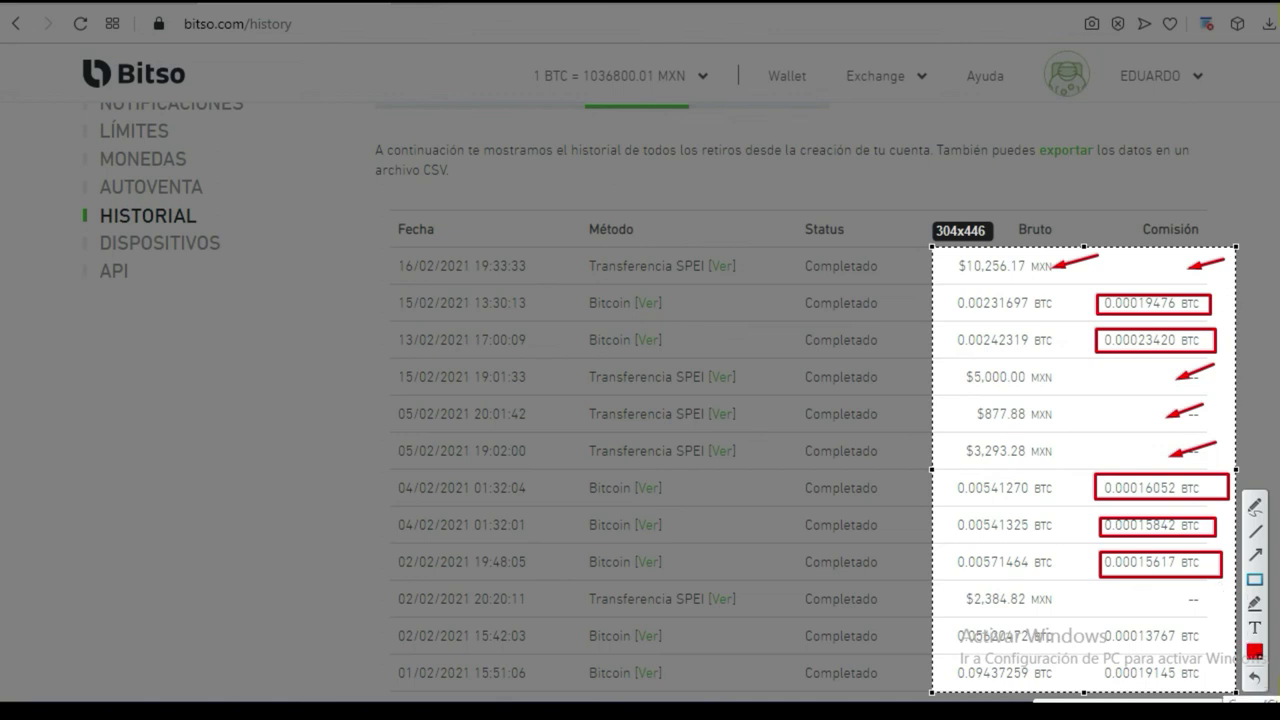
key("ctrl+c")
scroll(798, 400, "down", 5)
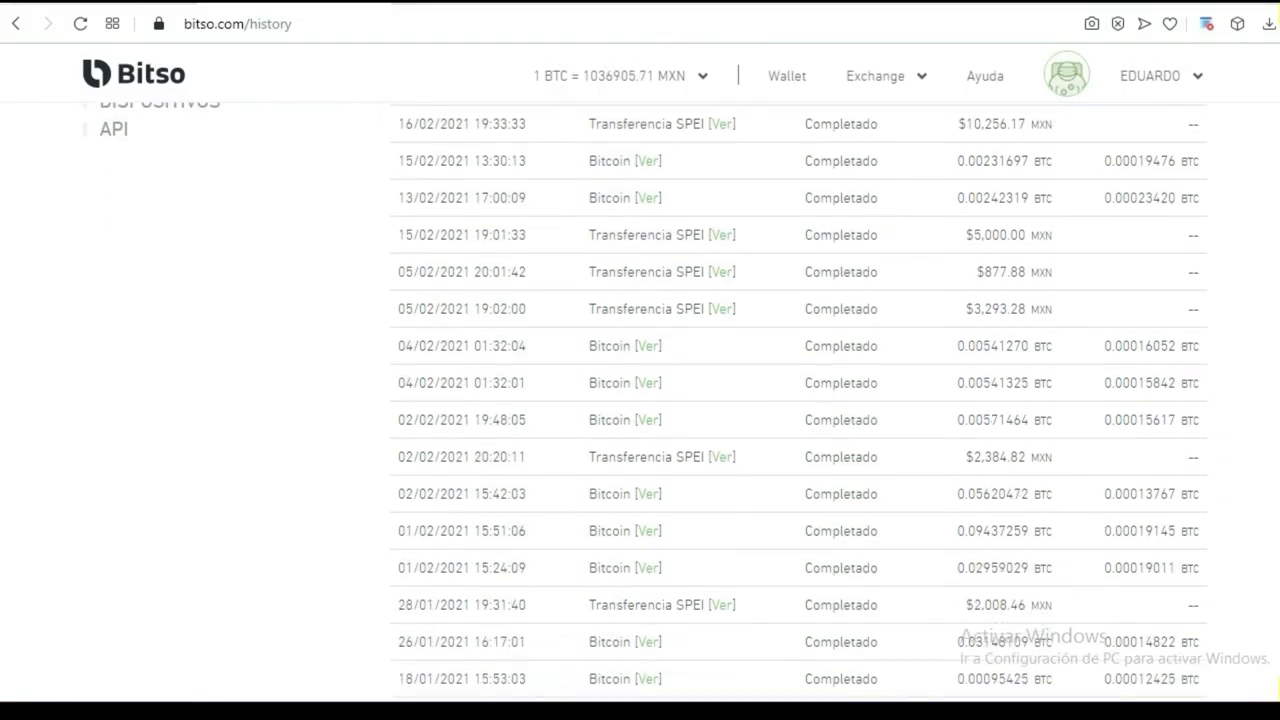
scroll(799, 400, "down", 3)
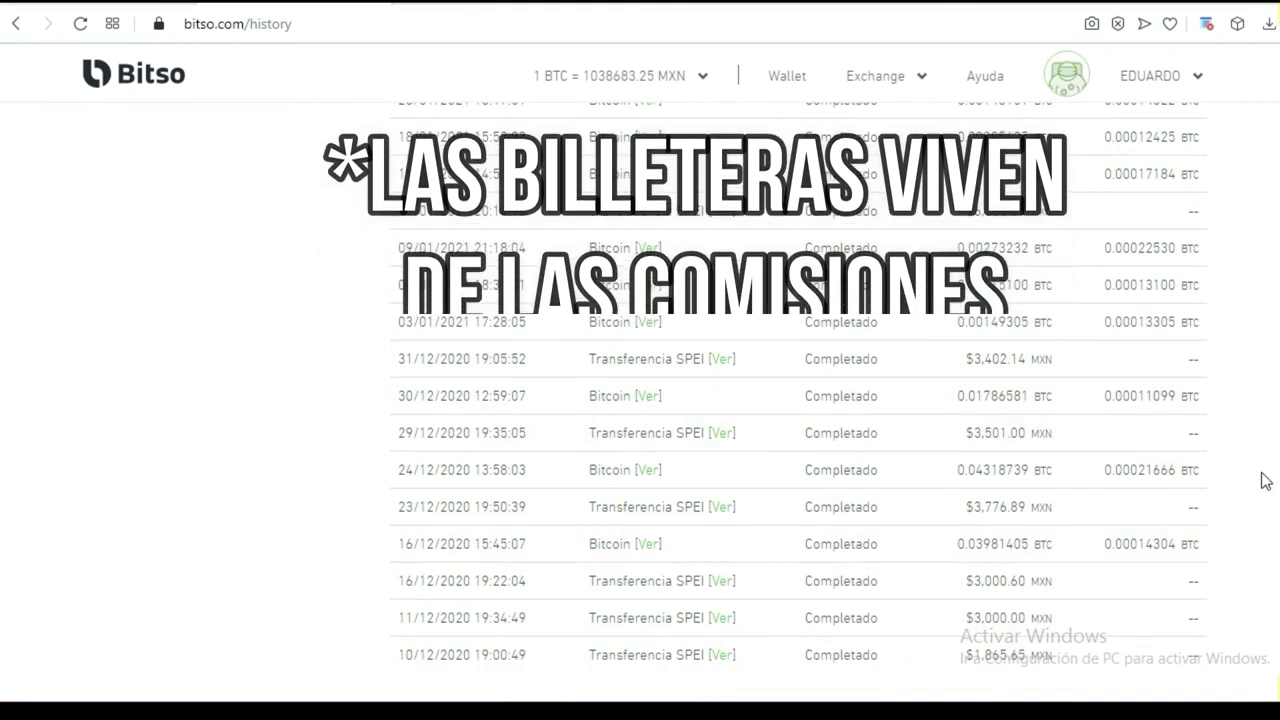
scroll(1255, 480, "down", 1)
scroll(799, 400, "down", 1)
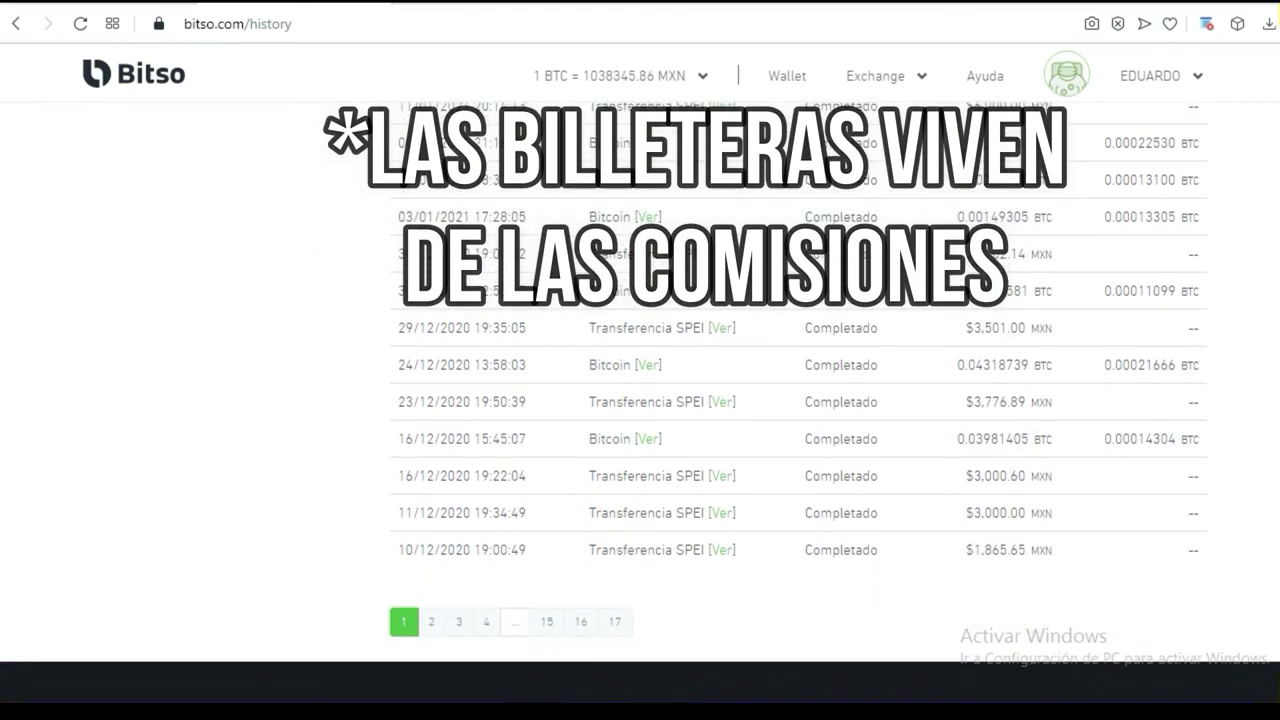
scroll(799, 400, "up", 5)
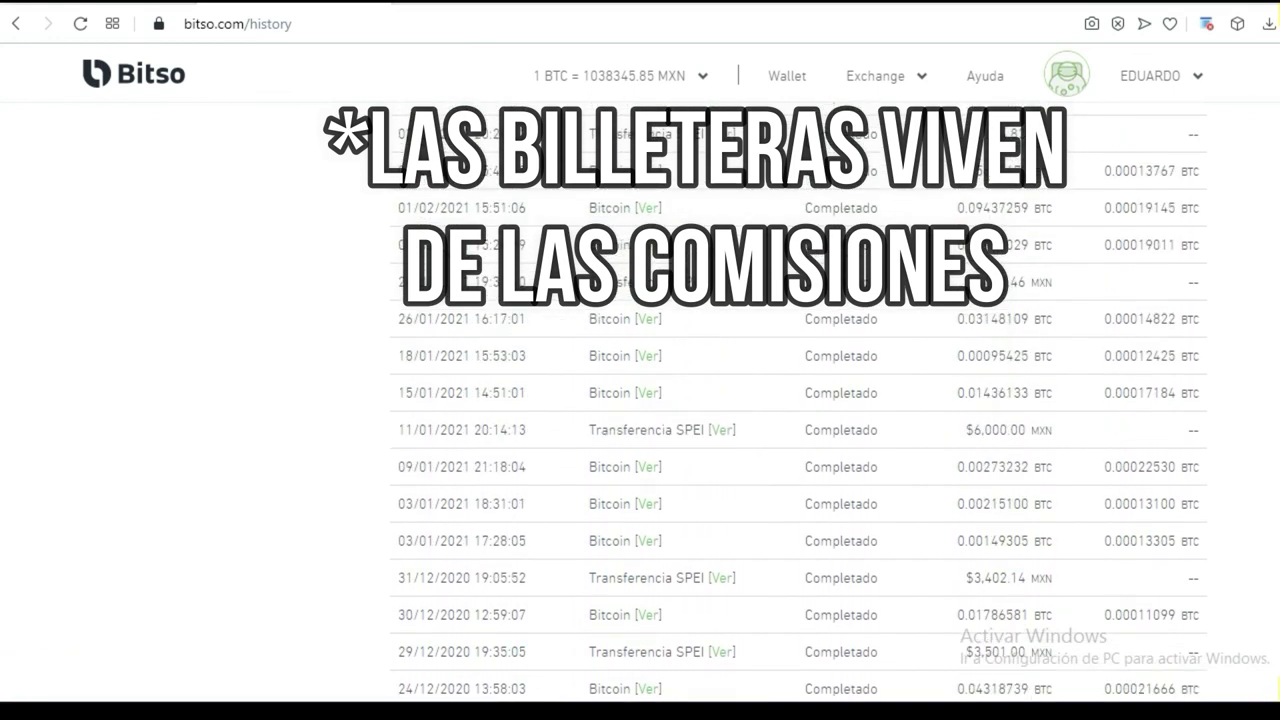
scroll(799, 400, "up", 5)
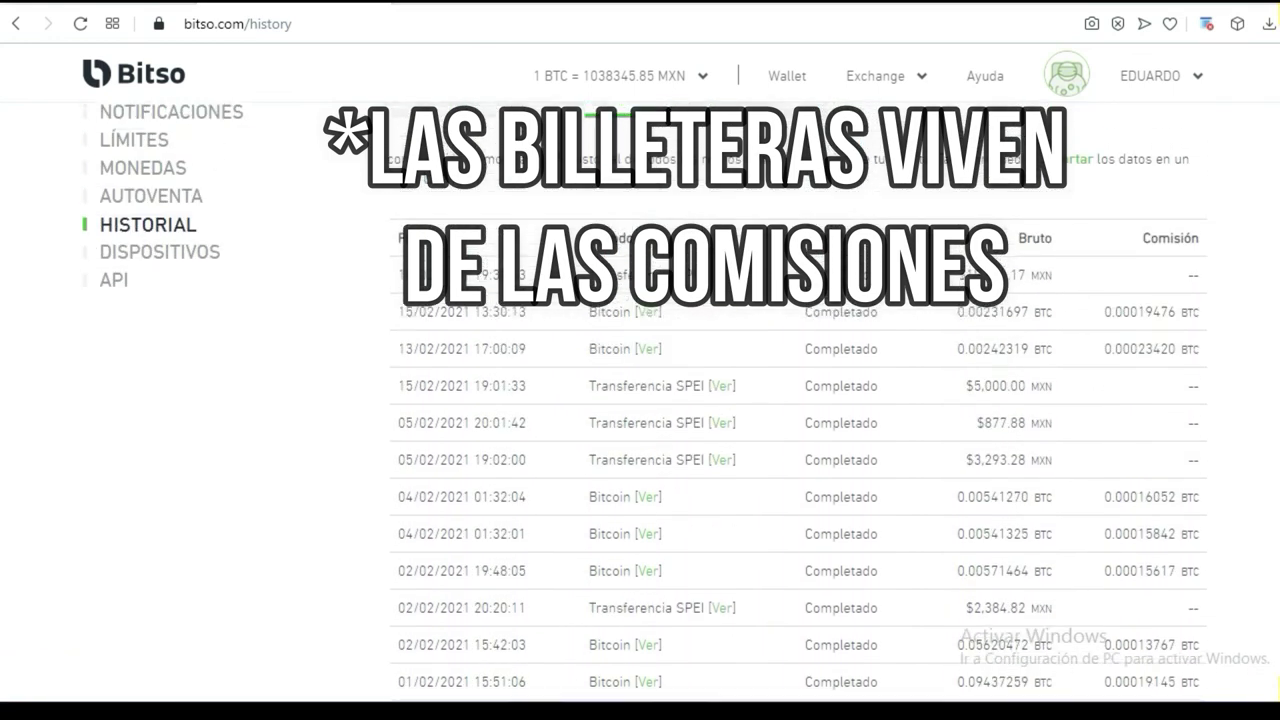
scroll(799, 400, "up", 1)
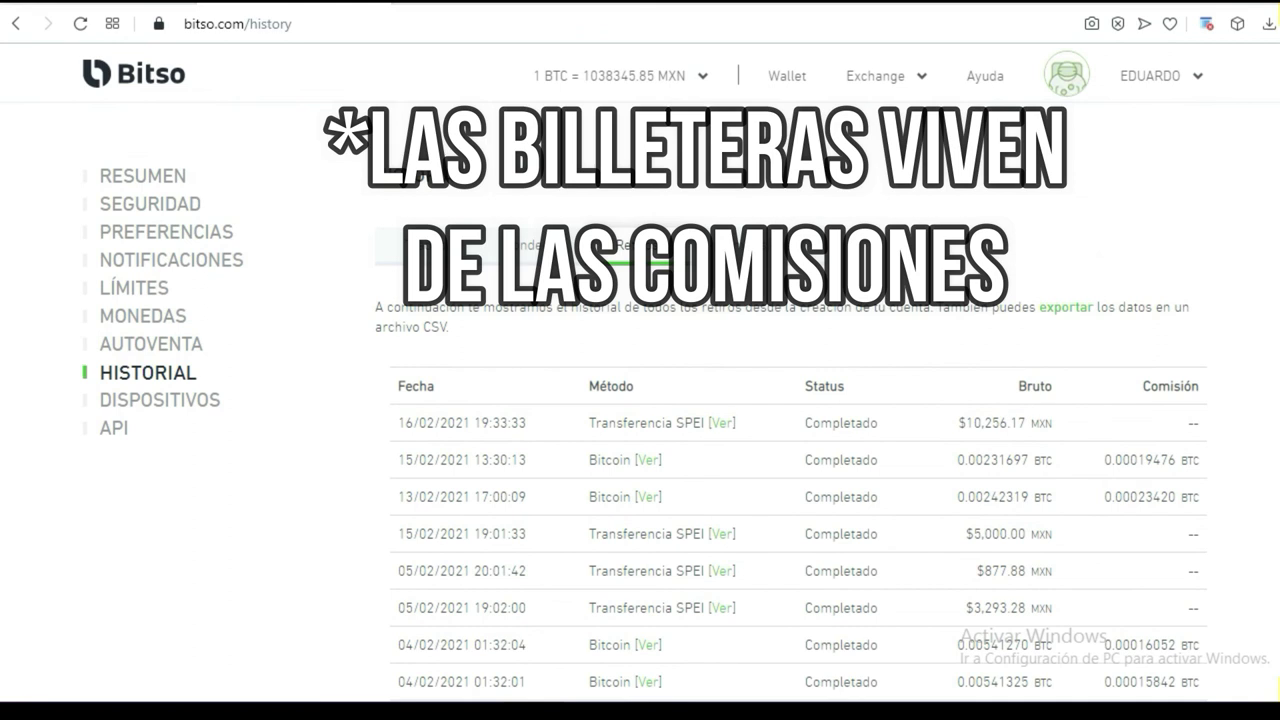
left_click(792, 260)
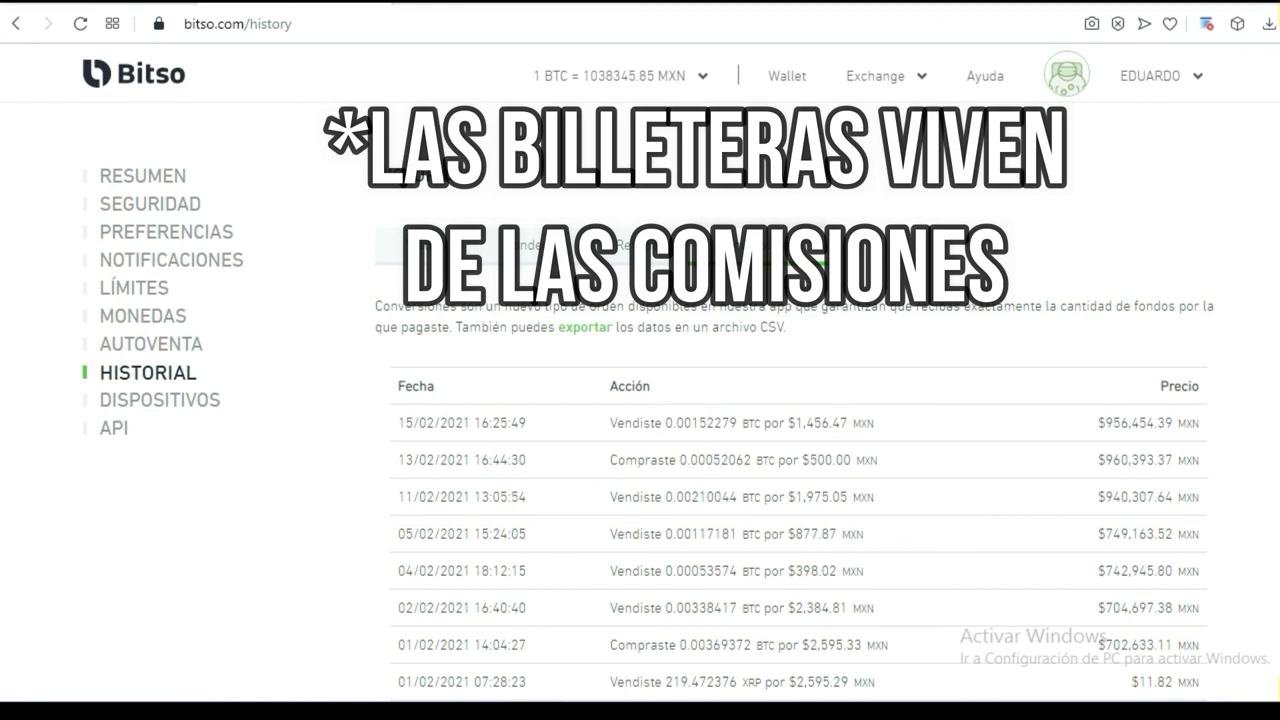
Step: Scroll through the Bitcoin and XRP conversions list, then return to the Bitso home page
scroll(799, 400, "down", 3)
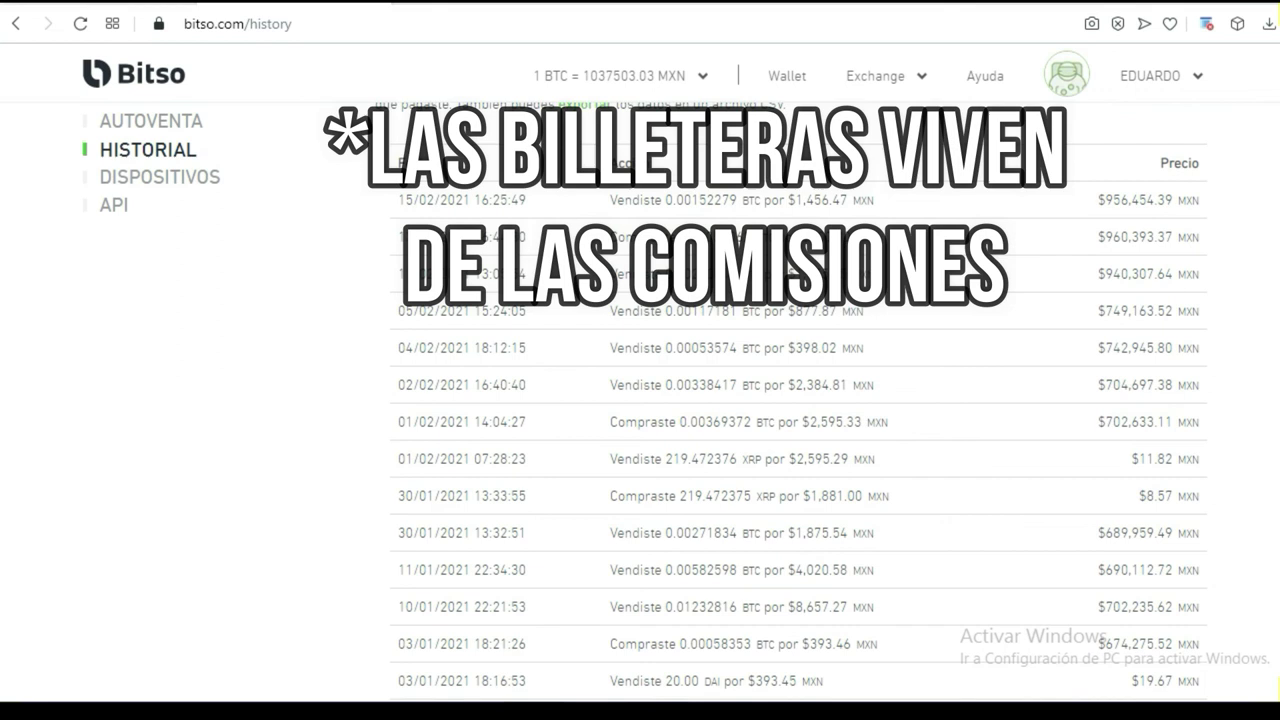
scroll(799, 400, "up", 2)
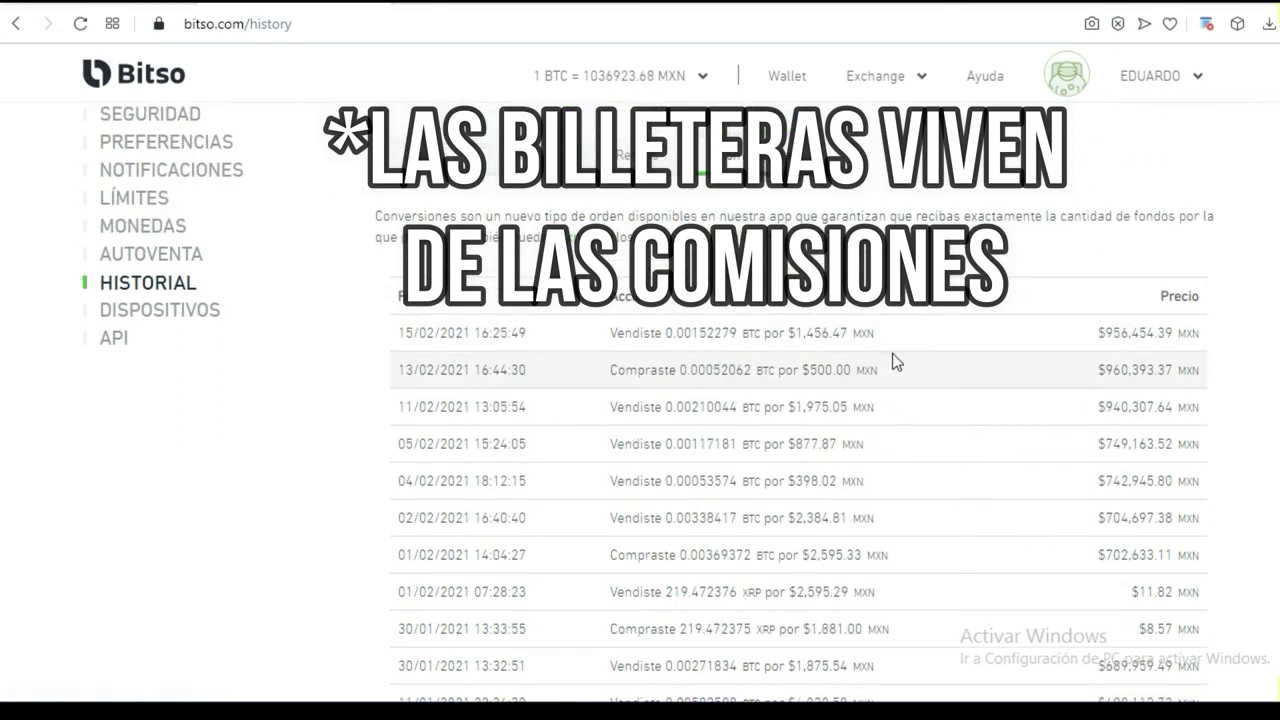
scroll(640, 400, "down", 1)
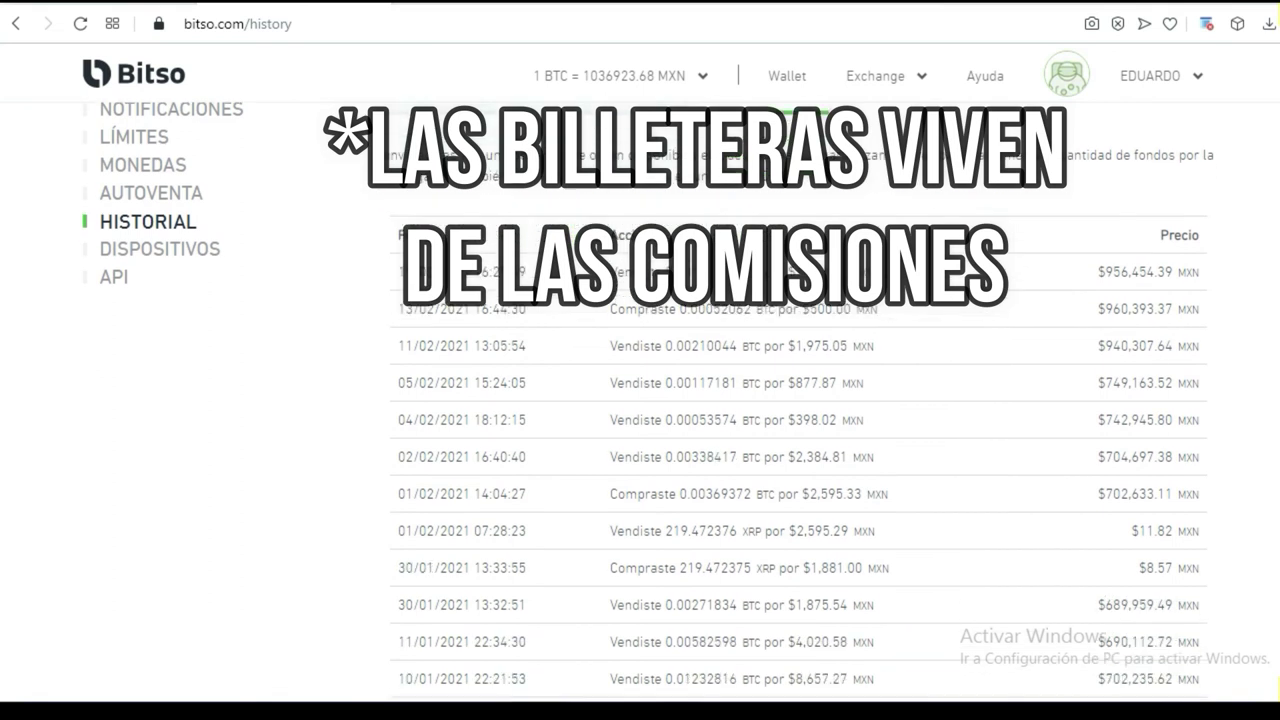
scroll(640, 400, "down", 1)
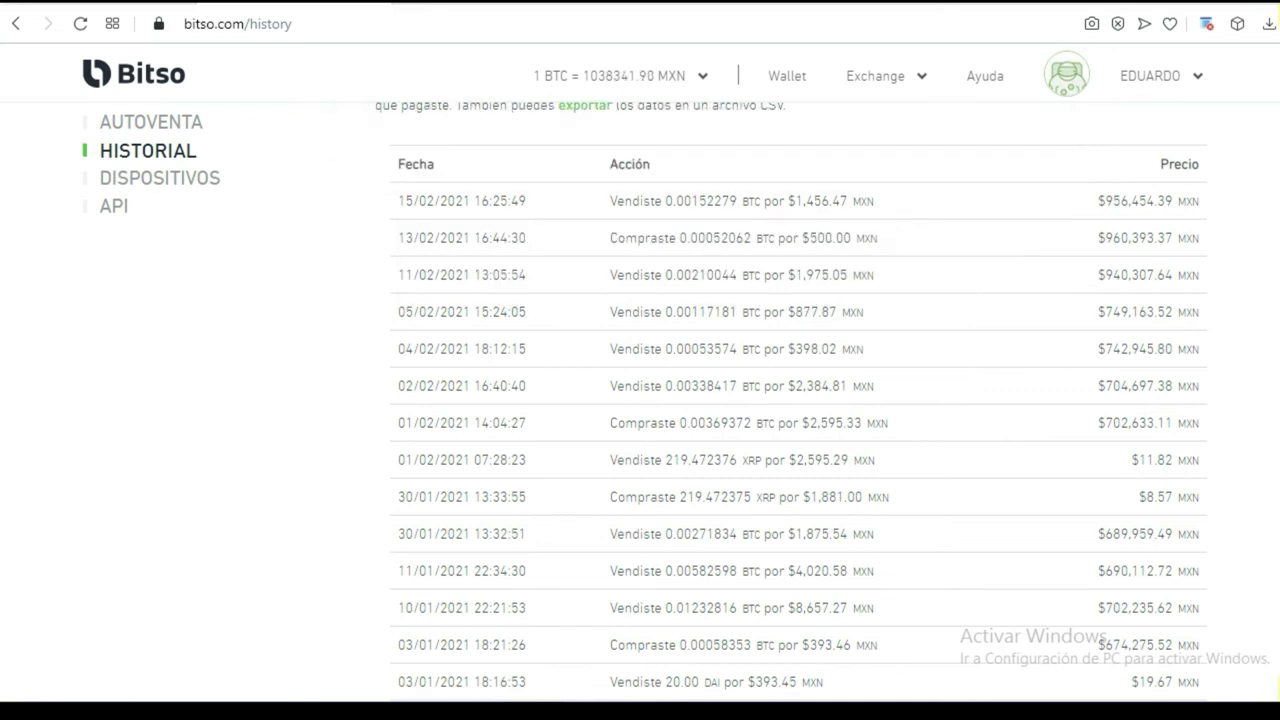
scroll(640, 400, "down", 1)
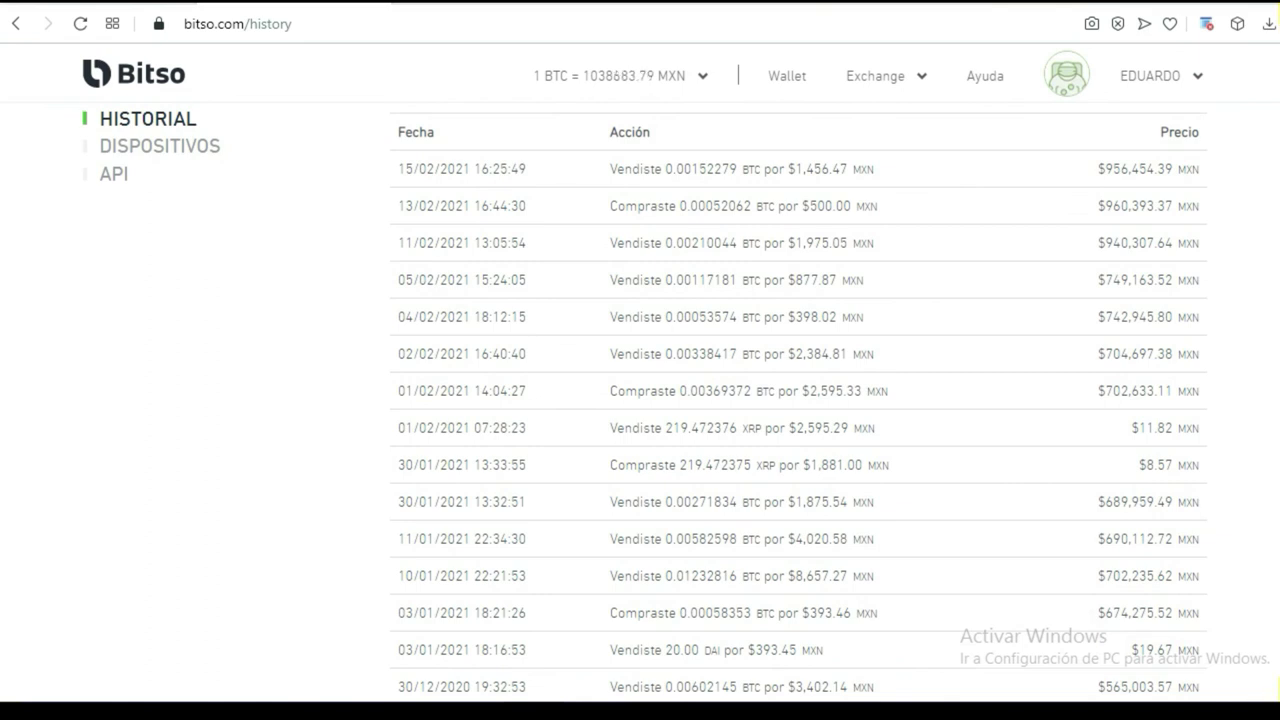
scroll(640, 400, "down", 2)
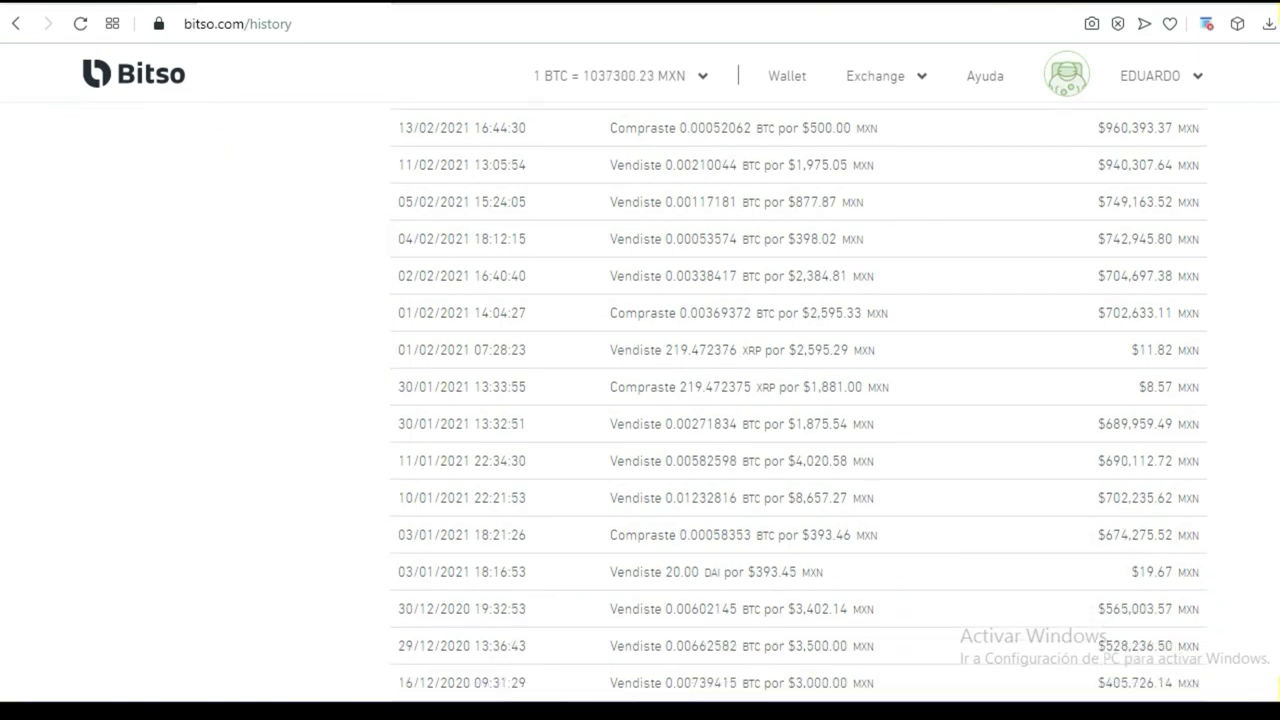
scroll(799, 401, "down", 1)
scroll(799, 401, "down", 2)
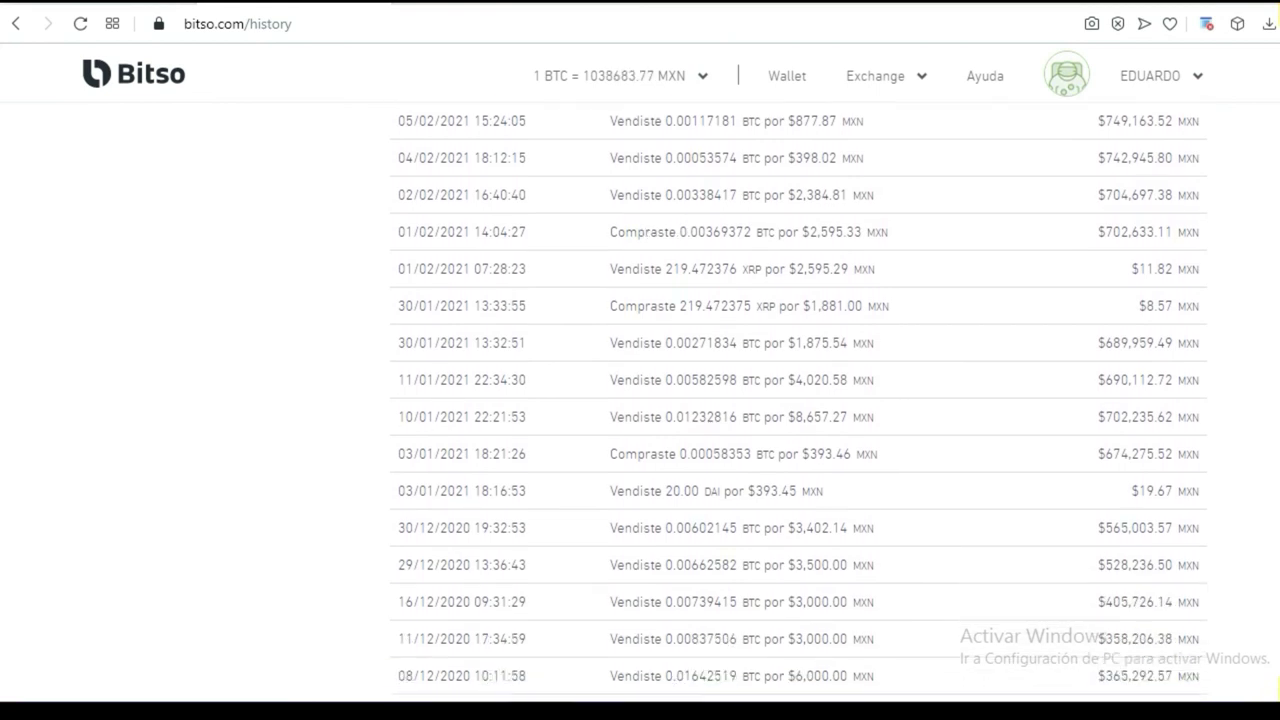
scroll(799, 403, "up", 5)
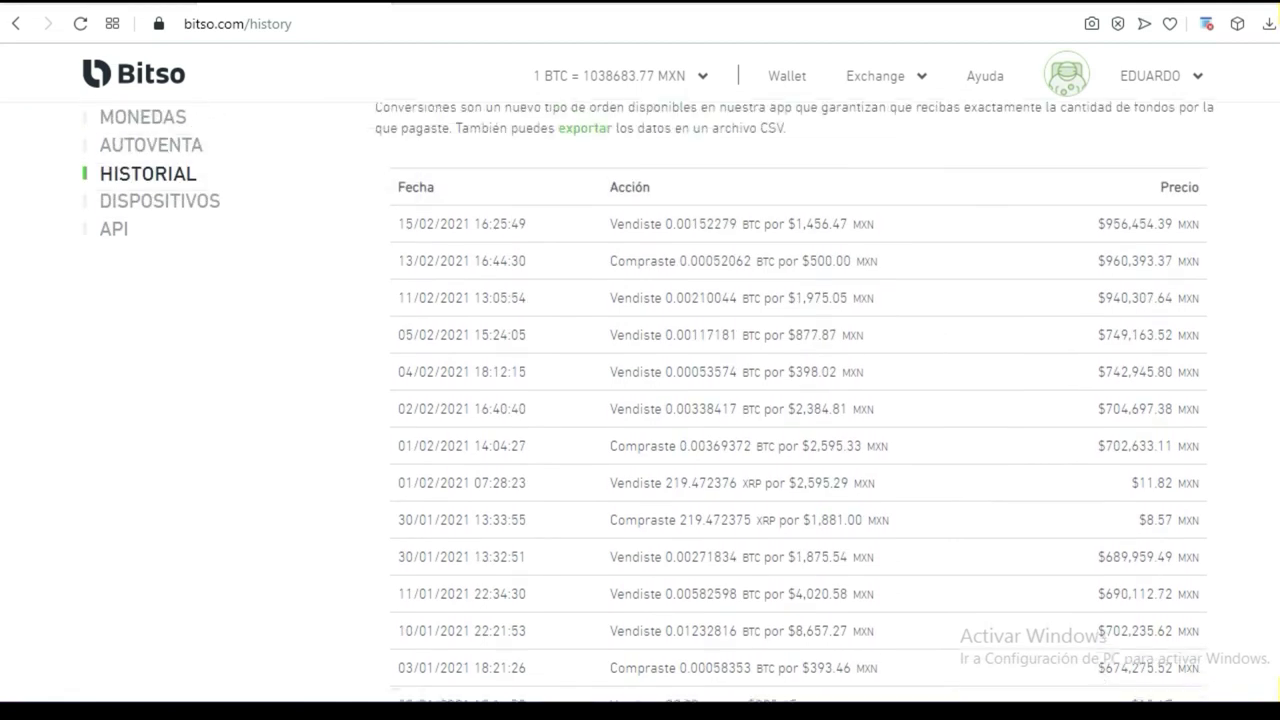
scroll(799, 401, "down", 3)
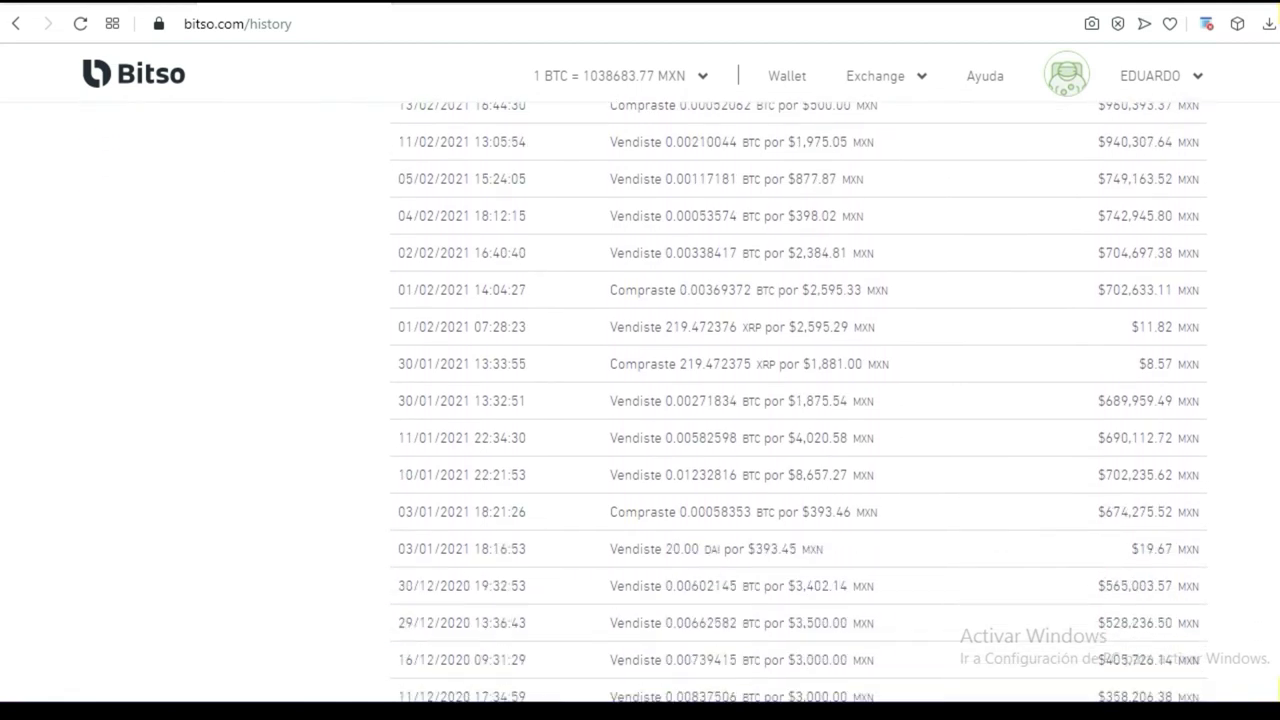
scroll(799, 403, "up", 2)
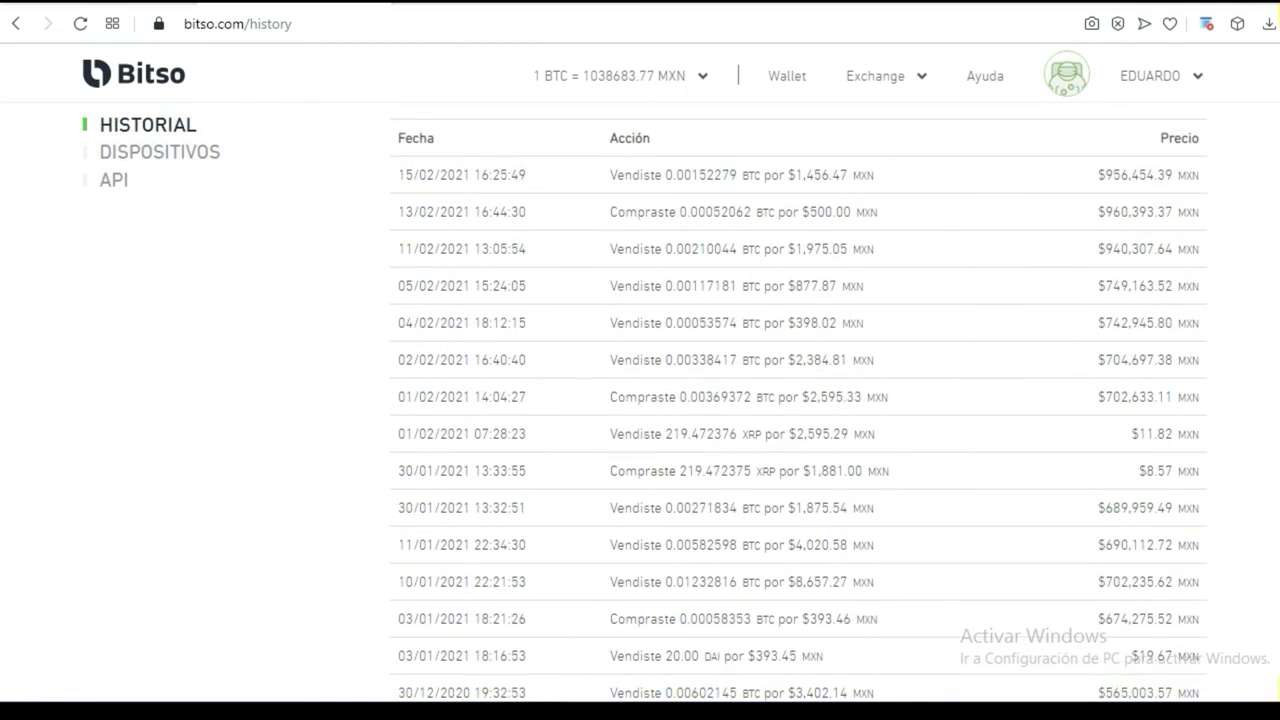
scroll(1250, 240, "down", 1)
scroll(1250, 240, "up", 2)
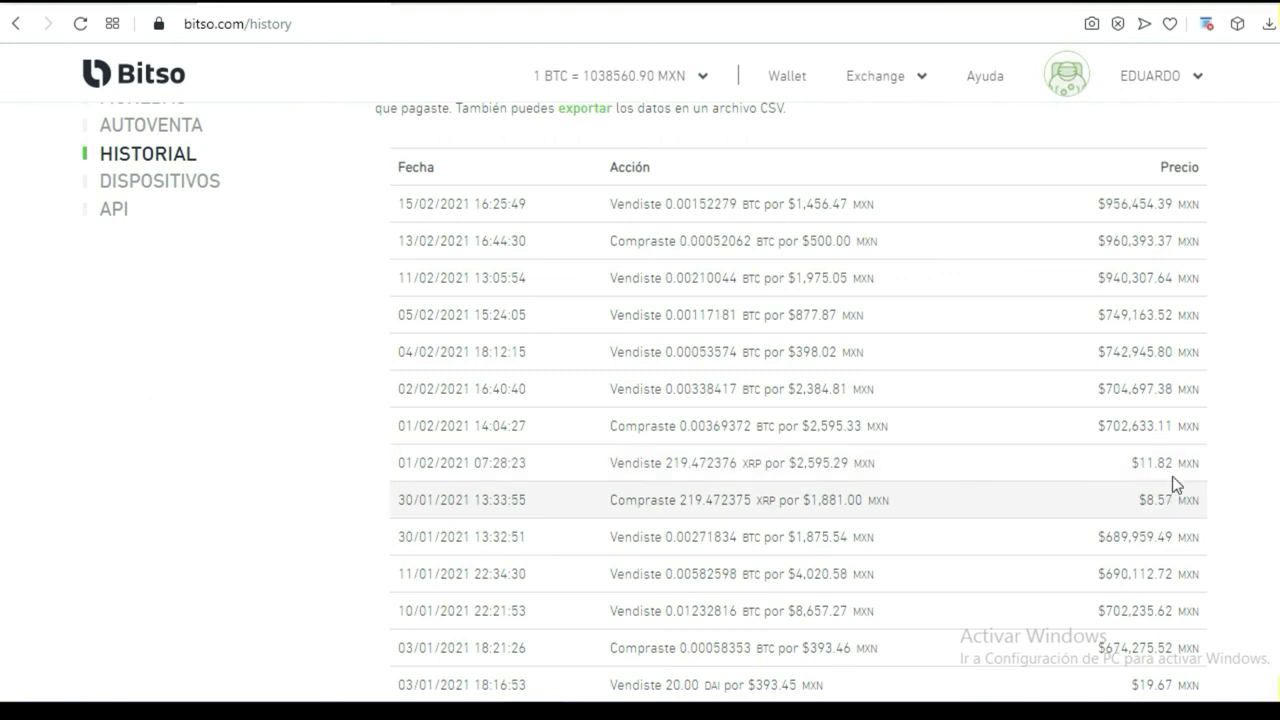
scroll(798, 400, "down", 5)
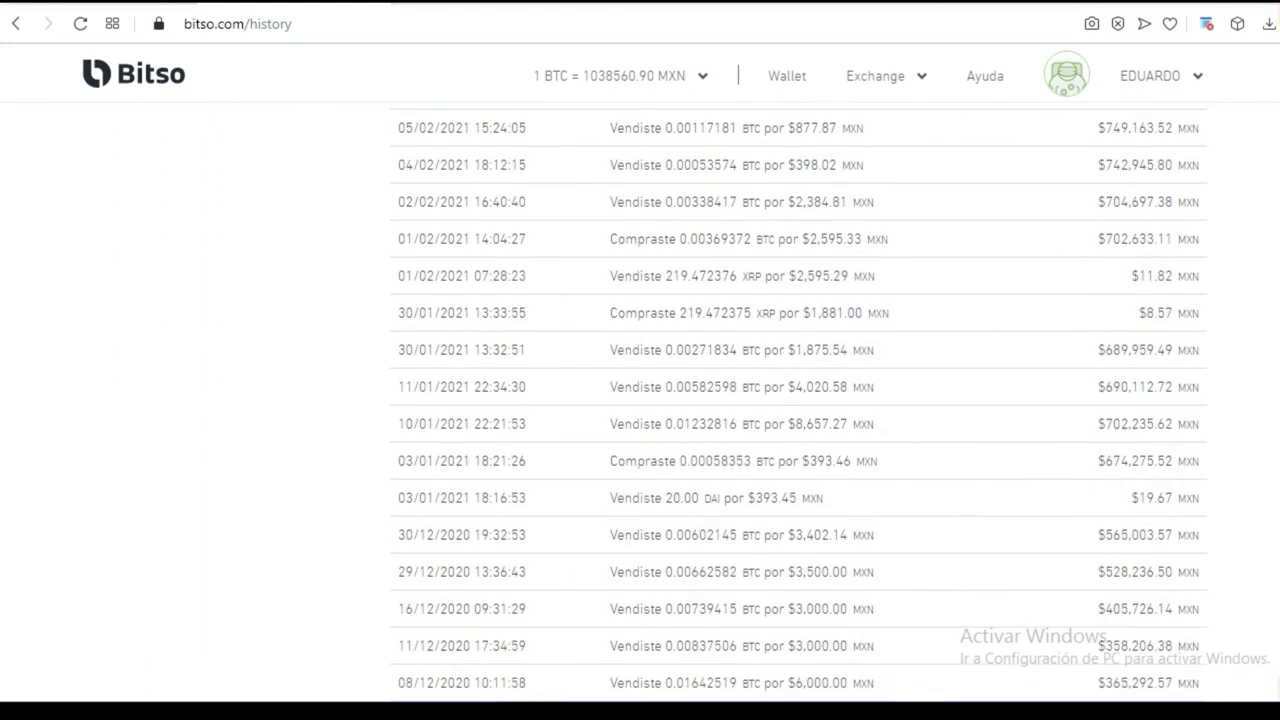
scroll(798, 400, "down", 2)
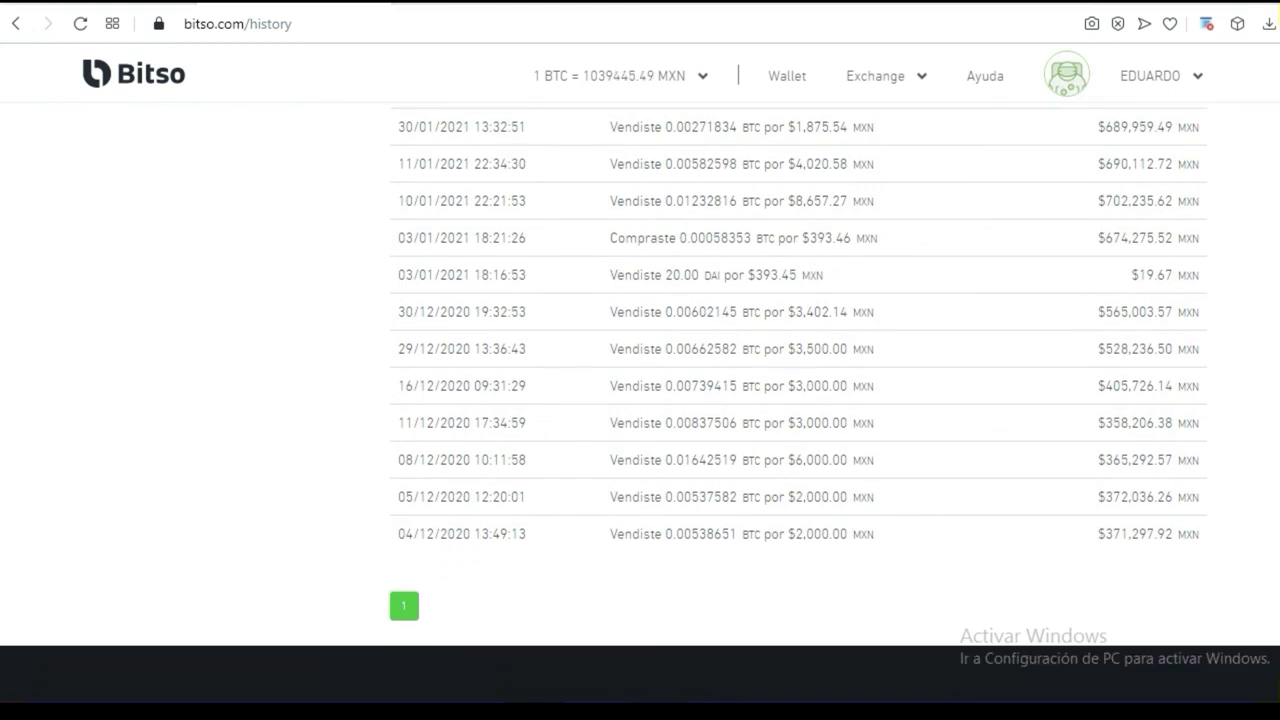
scroll(798, 400, "up", 6)
scroll(798, 400, "up", 2)
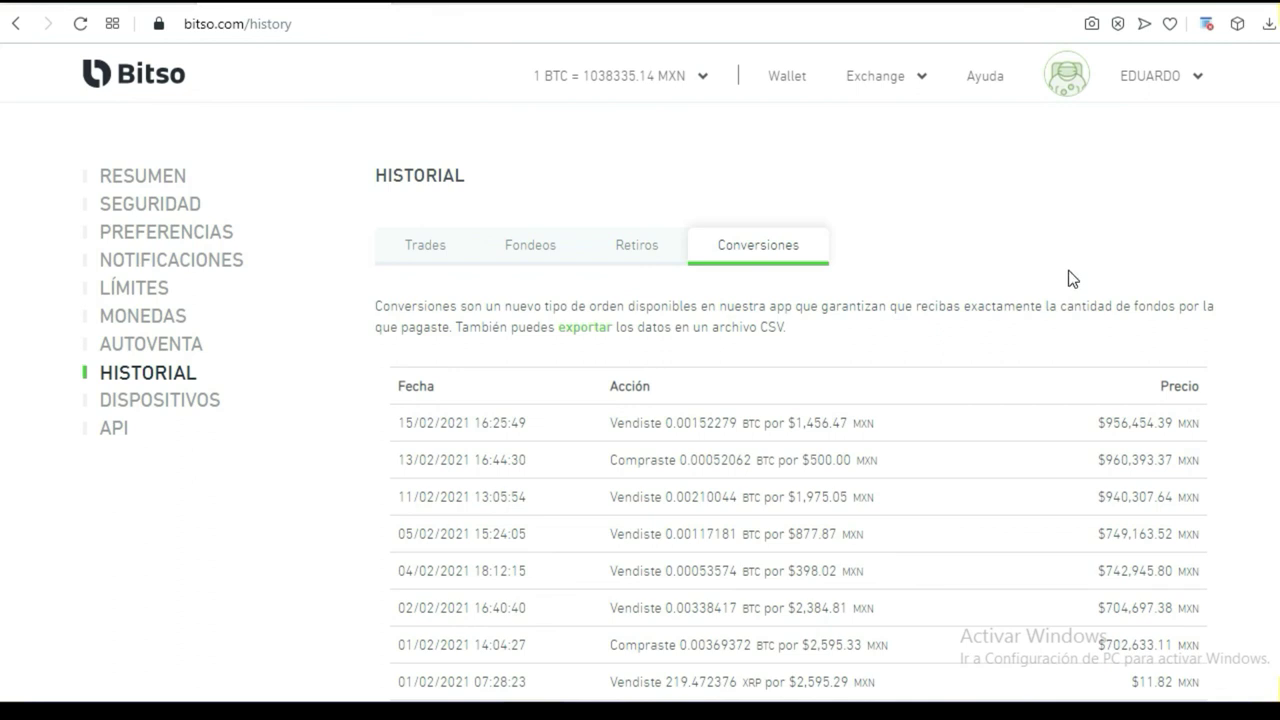
left_click(161, 84)
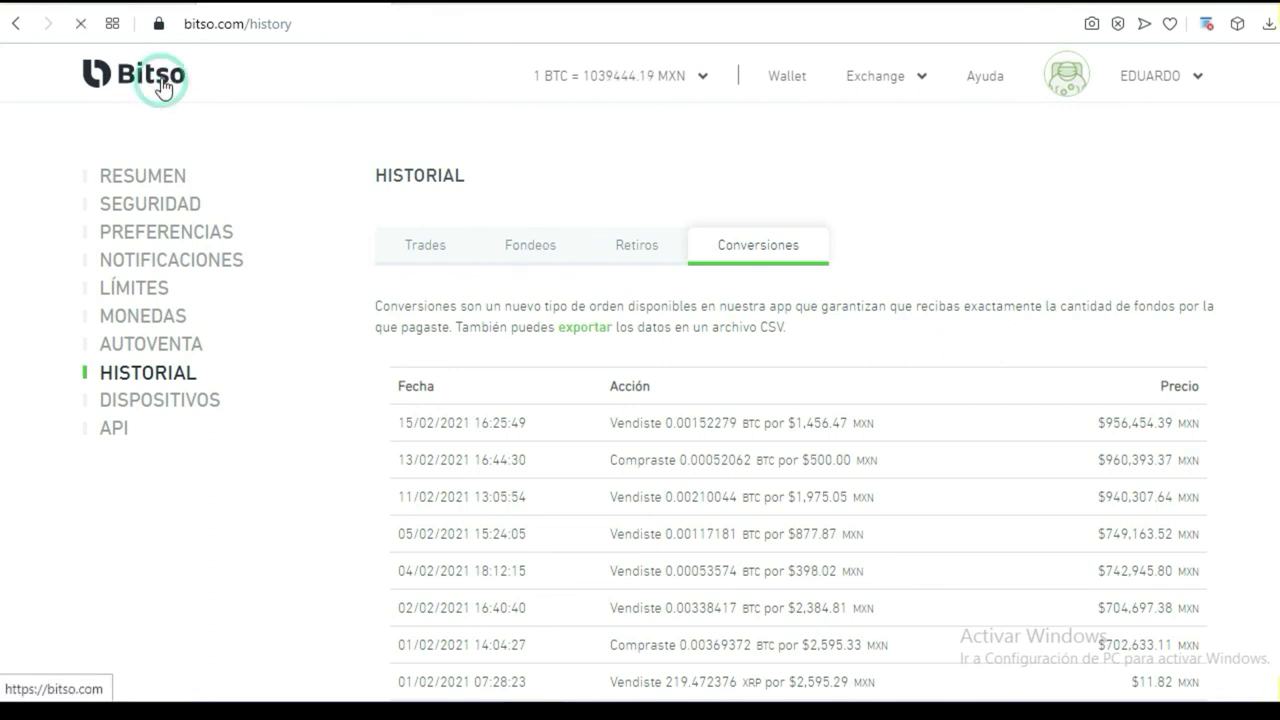